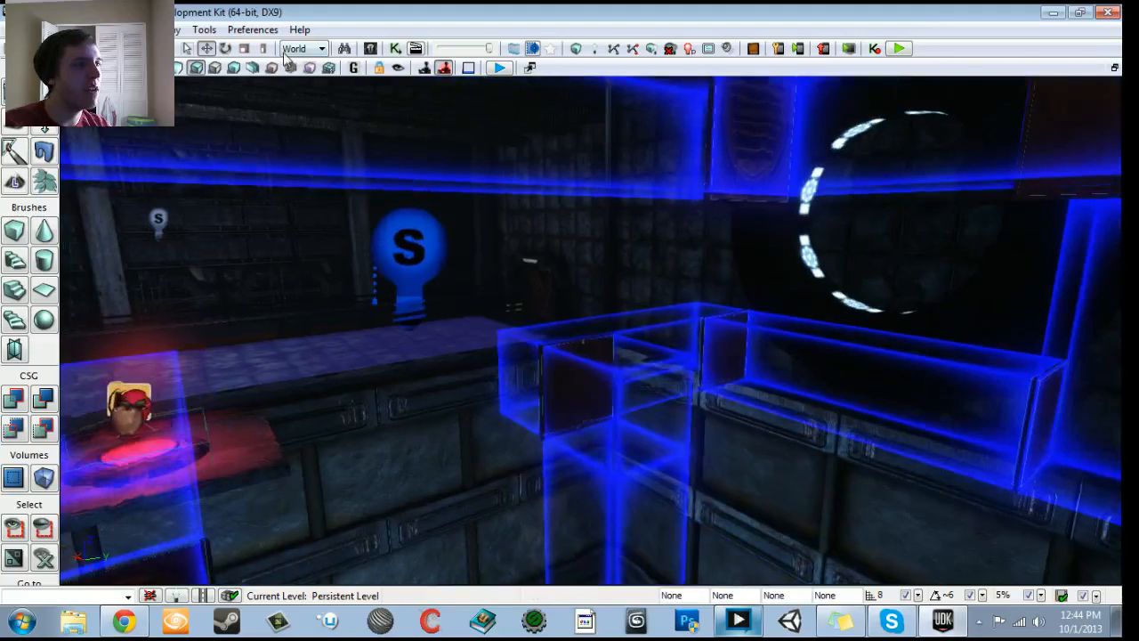
# Step: Open Kismet and trace the Giant Ring sequence's "UnHide Puzzle" remote event to the nodes it activates
pyautogui.click(395, 48)
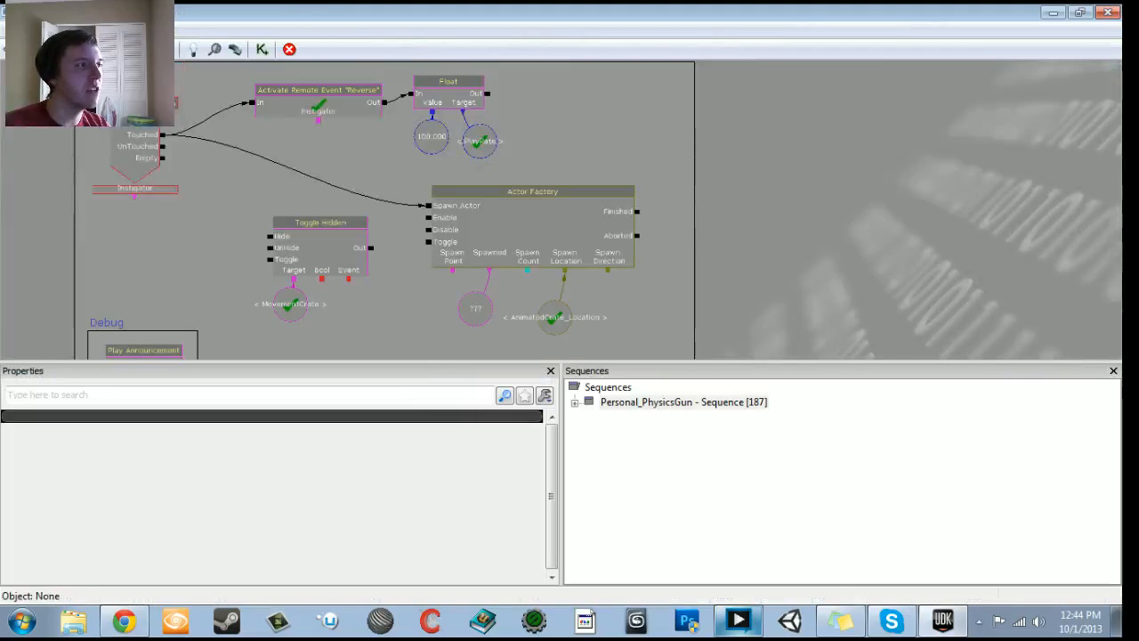
pyautogui.scroll(-10, 522, 234)
pyautogui.scroll(6, 498, 113)
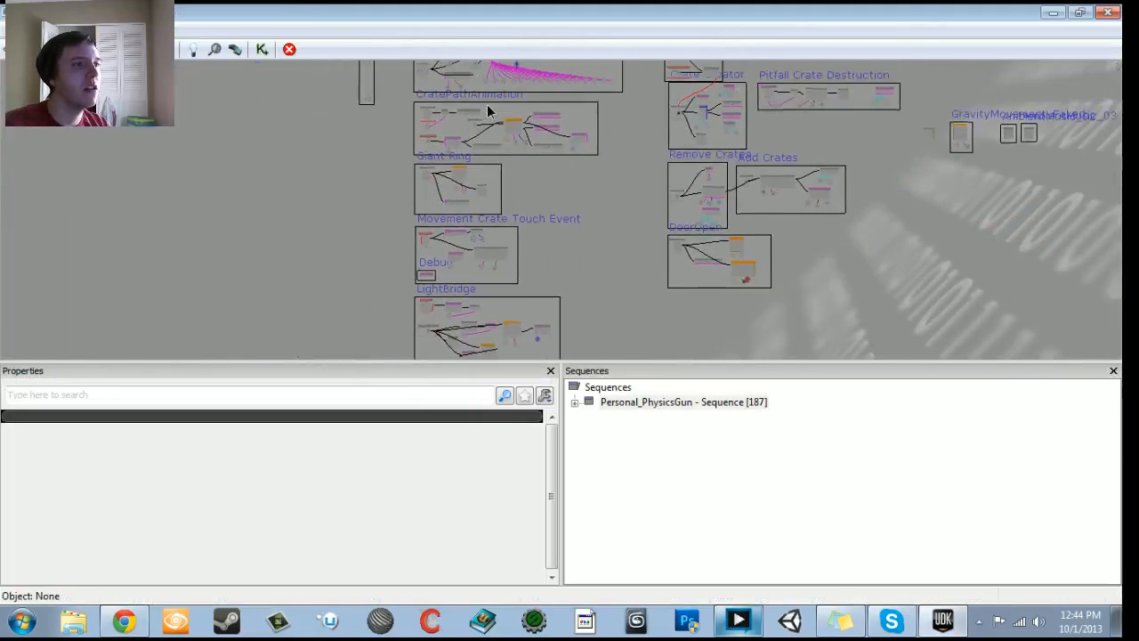
pyautogui.scroll(3, 483, 214)
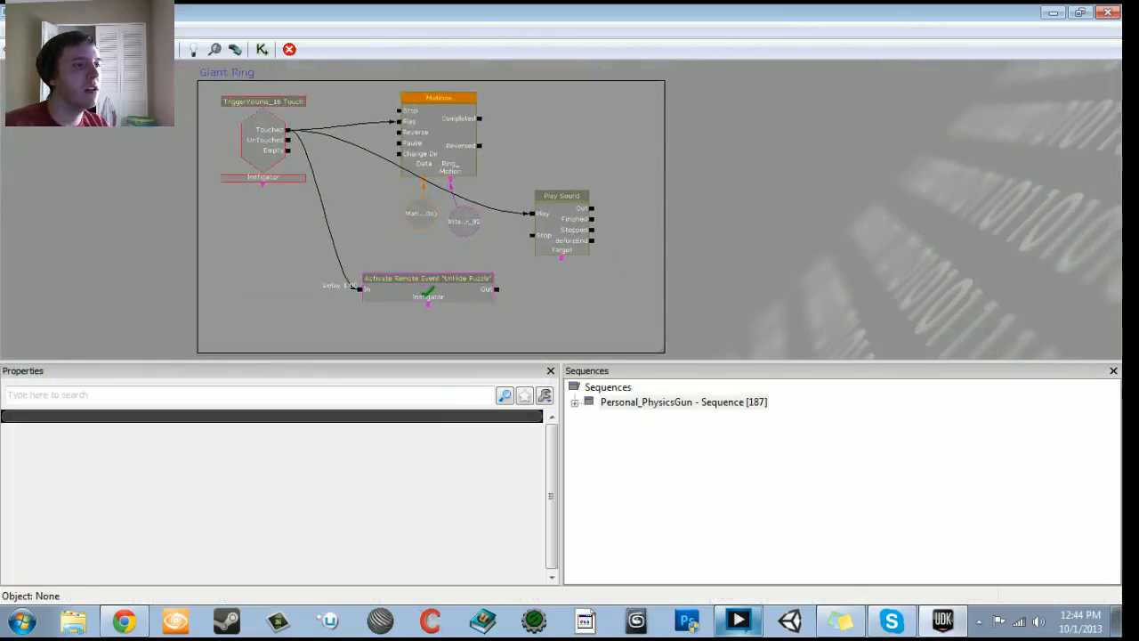
pyautogui.doubleClick(450, 305)
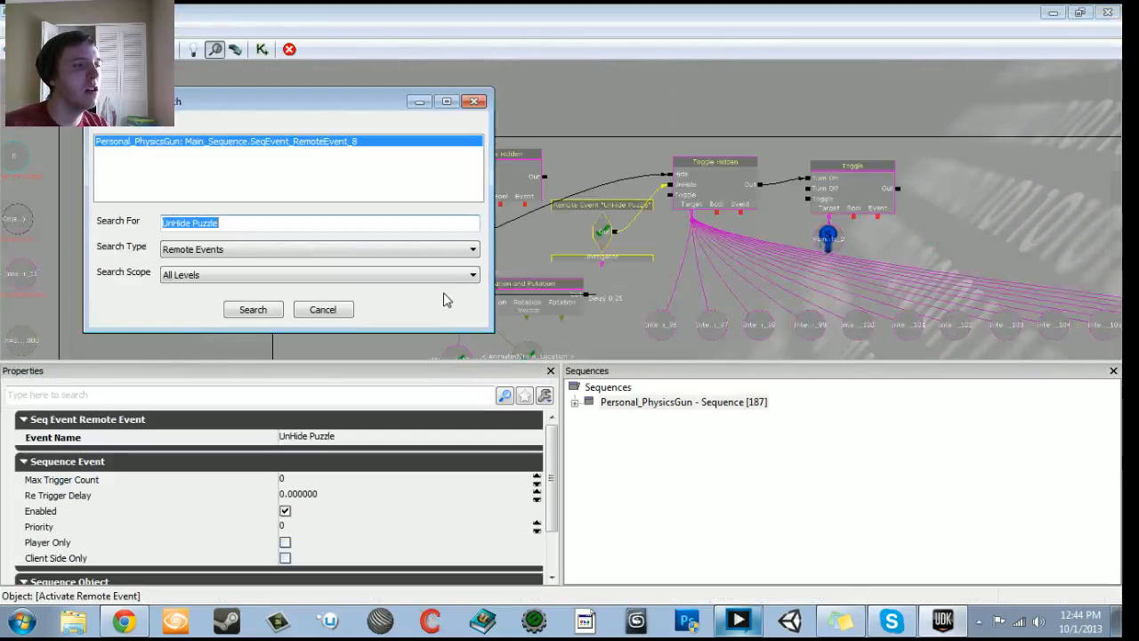
pyautogui.click(475, 101)
pyautogui.moveTo(549, 258); pyautogui.dragTo(192, 209)
pyautogui.scroll(2, 399, 250)
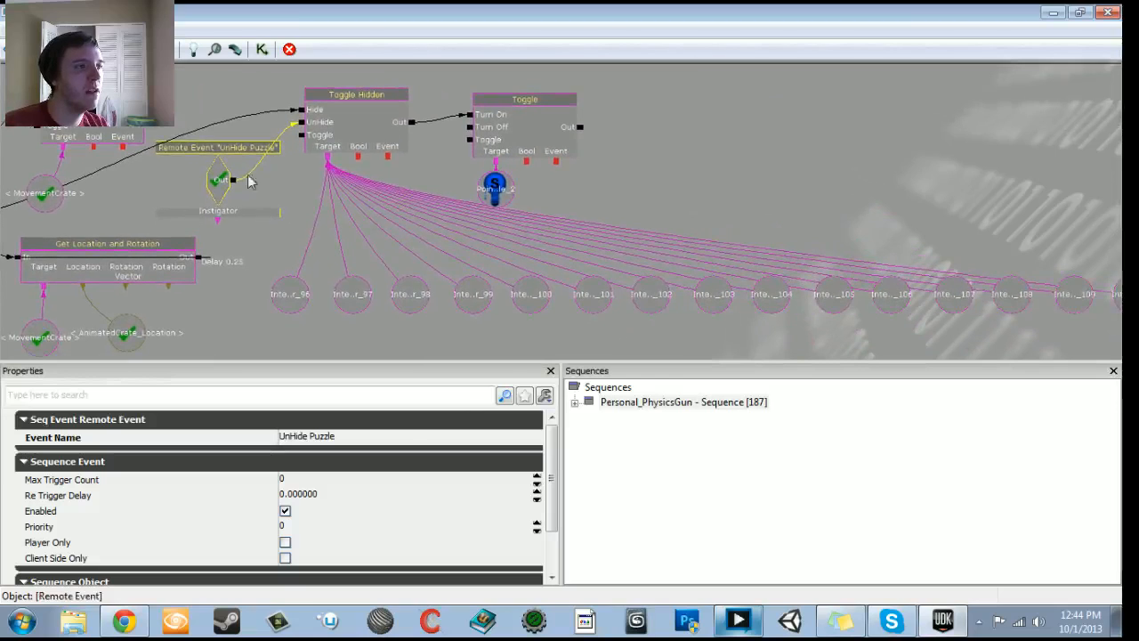
# Step: Examine how the "UnHide Puzzle" event drives the Toggle Hidden and light Toggle nodes, and close Kismet
pyautogui.scroll(-5, 205, 202)
pyautogui.scroll(5, 206, 202)
pyautogui.scroll(2, 352, 195)
pyautogui.moveTo(351, 195); pyautogui.dragTo(587, 257)
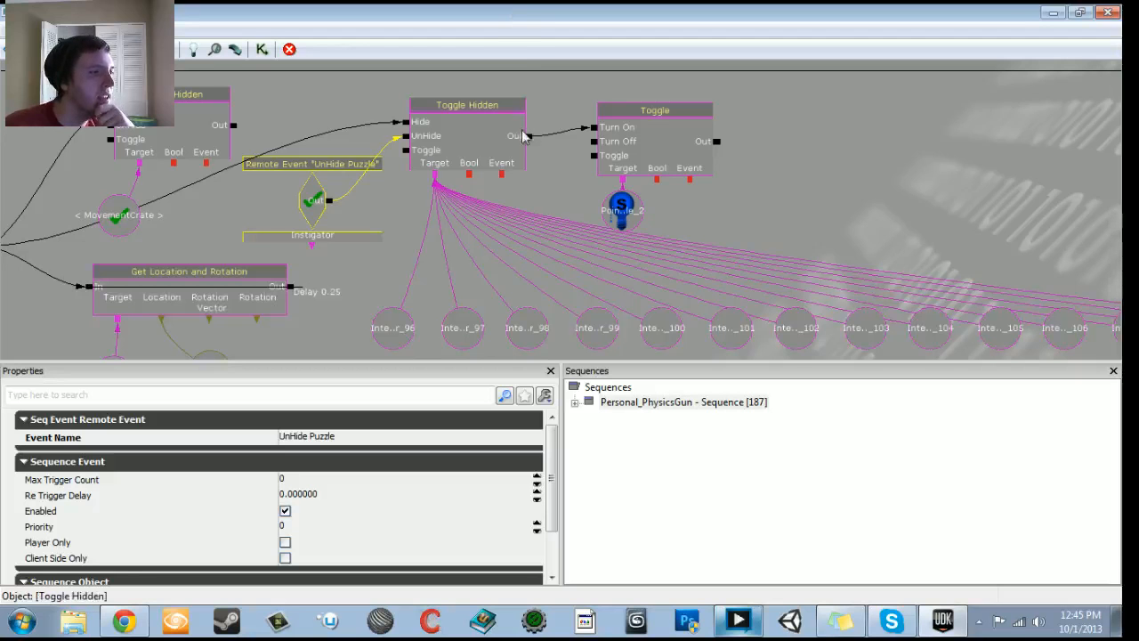
pyautogui.scroll(-9, 509, 198)
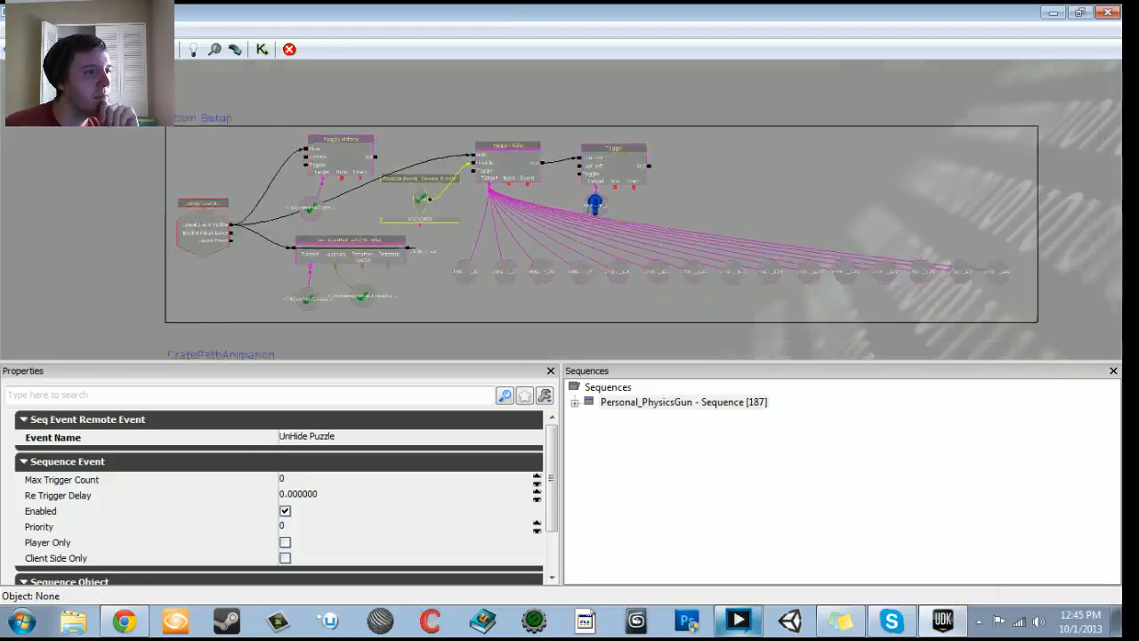
pyautogui.scroll(7, 508, 199)
pyautogui.scroll(2, 514, 180)
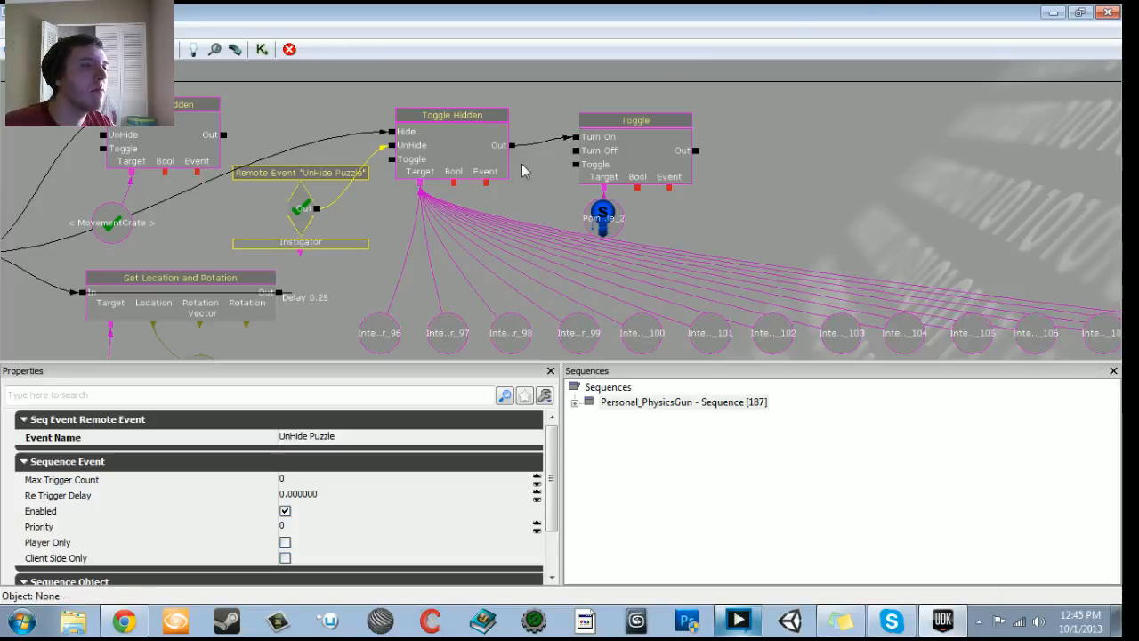
pyautogui.click(1109, 11)
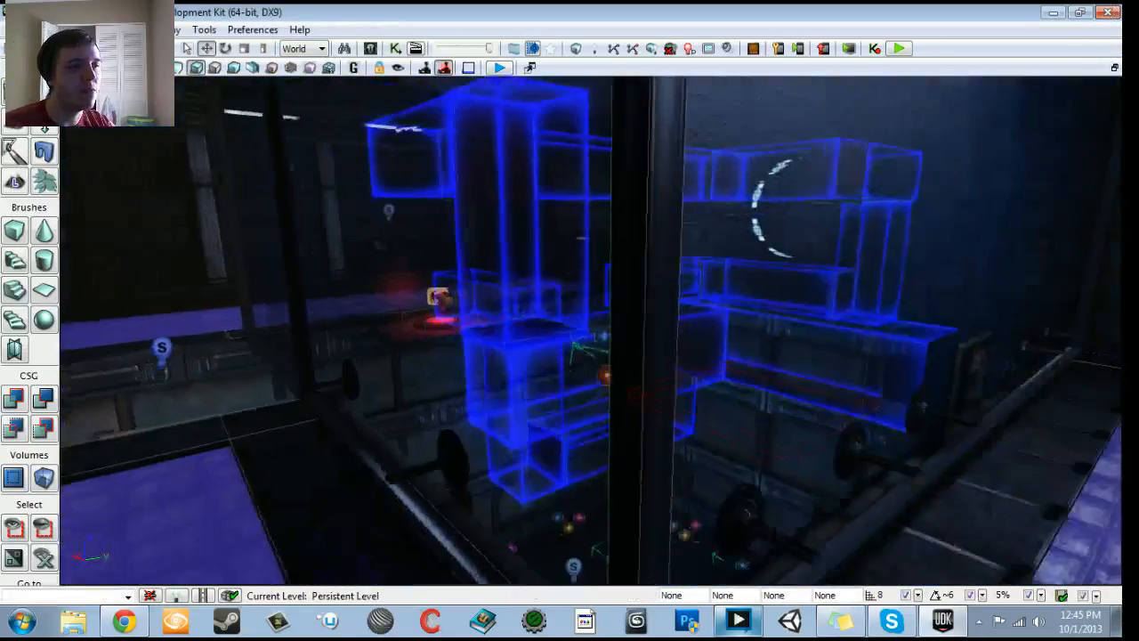
# Step: Select the handle meshes of the first three puzzle switches along the pit railing
pyautogui.moveTo(590, 329); pyautogui.dragTo(552, 294)
pyautogui.click(635, 432)
pyautogui.rightClick(627, 432)
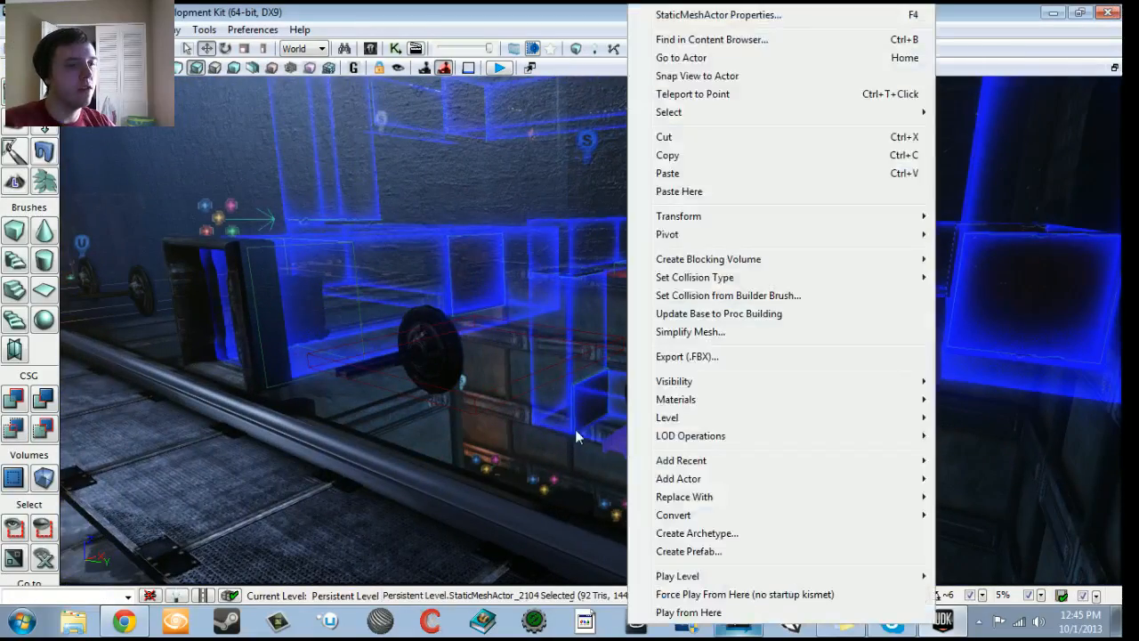
pyautogui.moveTo(551, 433); pyautogui.dragTo(494, 433)
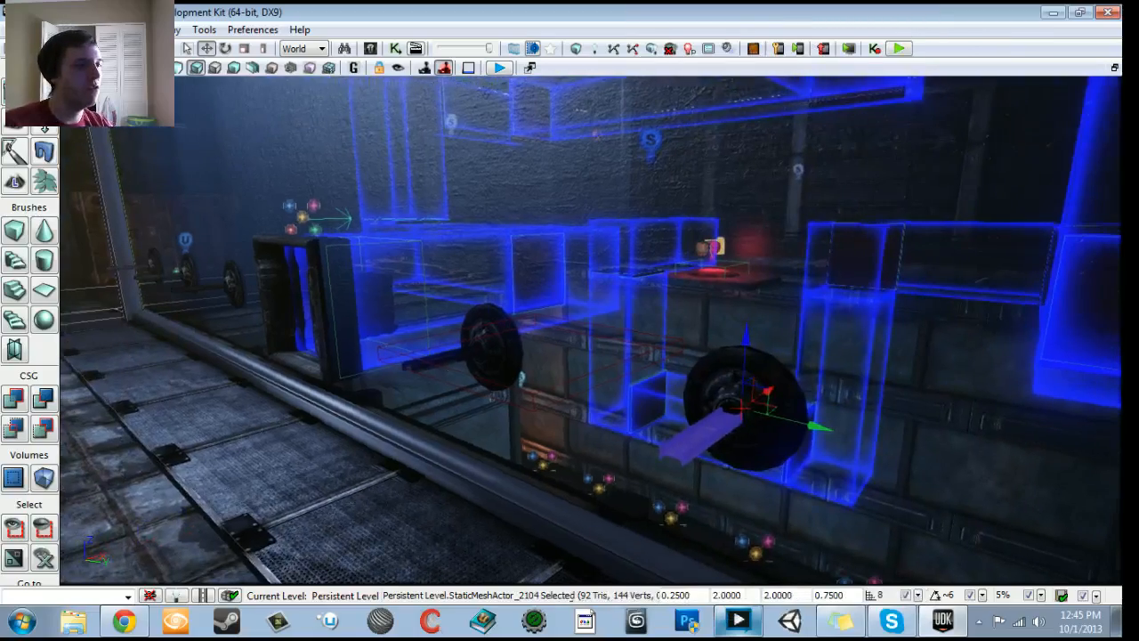
pyautogui.keyDown('ctrl'); pyautogui.click(438, 358); pyautogui.keyUp('ctrl')
pyautogui.moveTo(438, 358); pyautogui.dragTo(339, 242)
pyautogui.keyDown('ctrl'); pyautogui.click(503, 352); pyautogui.keyUp('ctrl')
pyautogui.moveTo(504, 352); pyautogui.dragTo(504, 267)
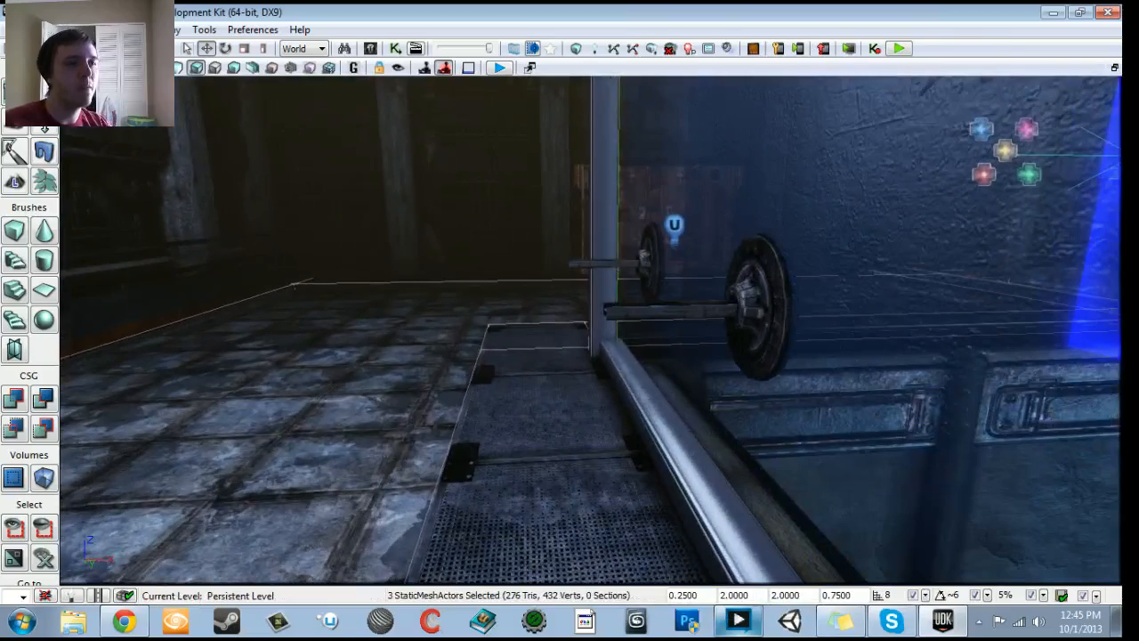
# Step: Add the remaining four switch handles to the selection and convert all seven static meshes to Movers
pyautogui.keyDown('ctrl'); pyautogui.click(673, 311); pyautogui.keyUp('ctrl')
pyautogui.keyDown('ctrl'); pyautogui.click(614, 264); pyautogui.keyUp('ctrl')
pyautogui.moveTo(614, 265); pyautogui.dragTo(785, 151)
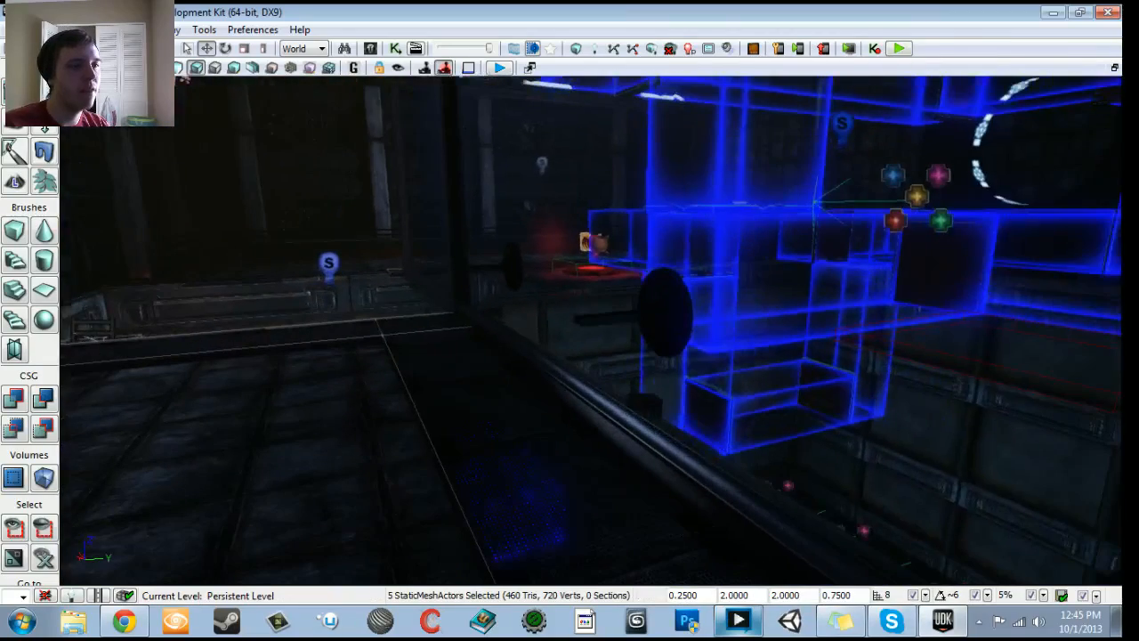
pyautogui.keyDown('ctrl'); pyautogui.click(591, 322); pyautogui.keyUp('ctrl')
pyautogui.moveTo(591, 321); pyautogui.dragTo(649, 258)
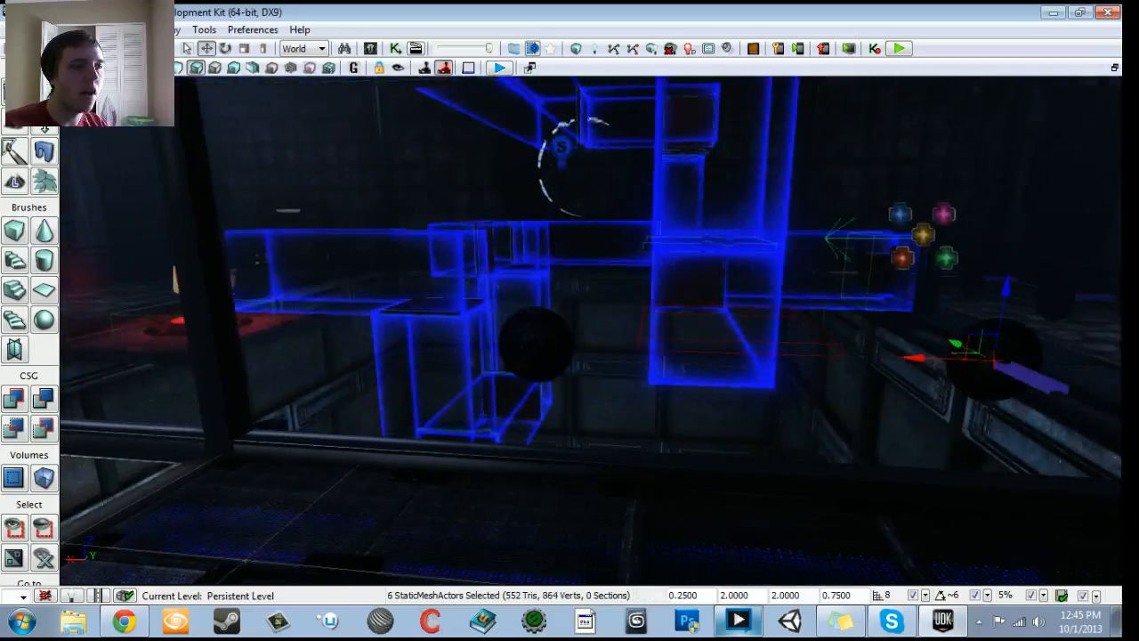
pyautogui.keyDown('ctrl'); pyautogui.click(525, 357); pyautogui.keyUp('ctrl')
pyautogui.moveTo(530, 356); pyautogui.dragTo(695, 355, button='right')
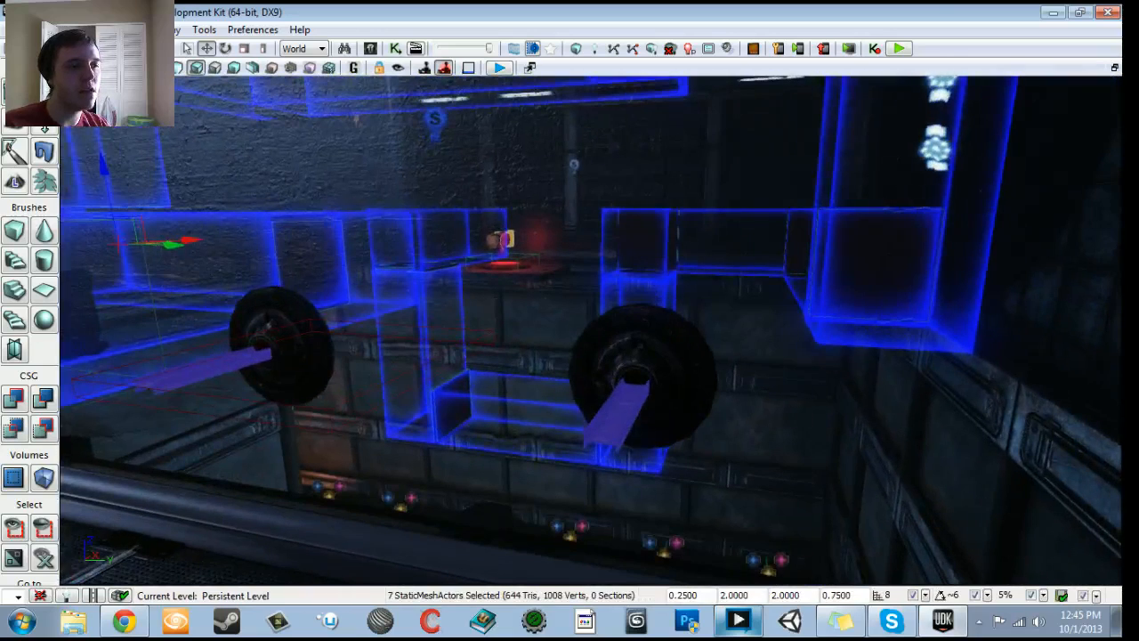
pyautogui.rightClick(631, 421)
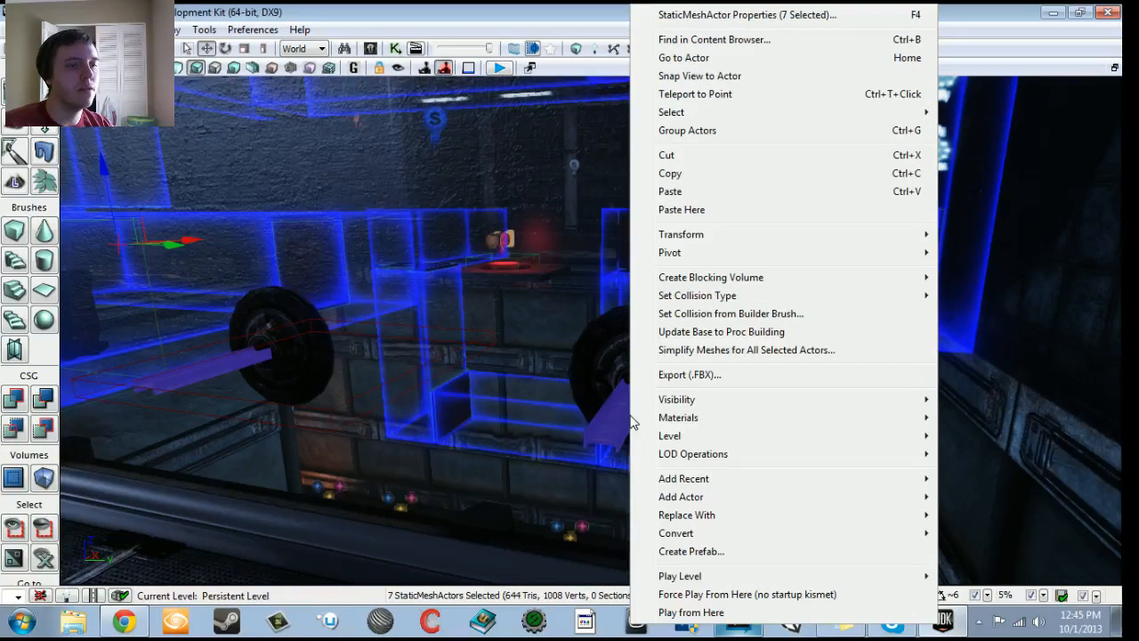
pyautogui.moveTo(663, 533)
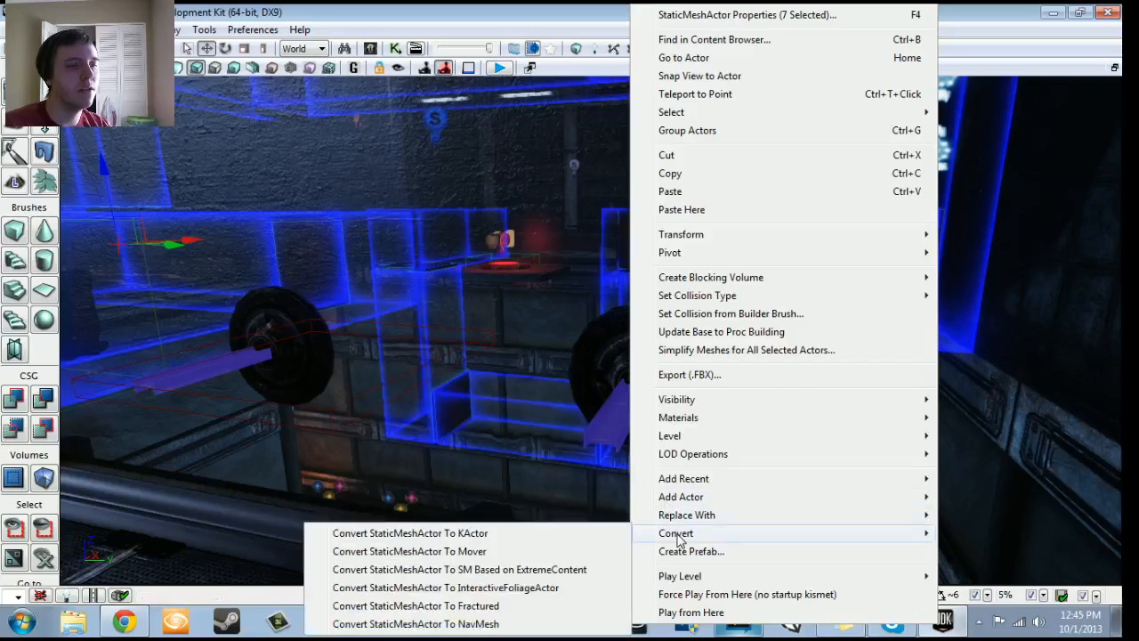
pyautogui.click(427, 554)
# Step: Set the collision type of the seven handle movers to COLLIDE_BlockAll in their properties
pyautogui.moveTo(481, 428); pyautogui.dragTo(531, 489, button='right')
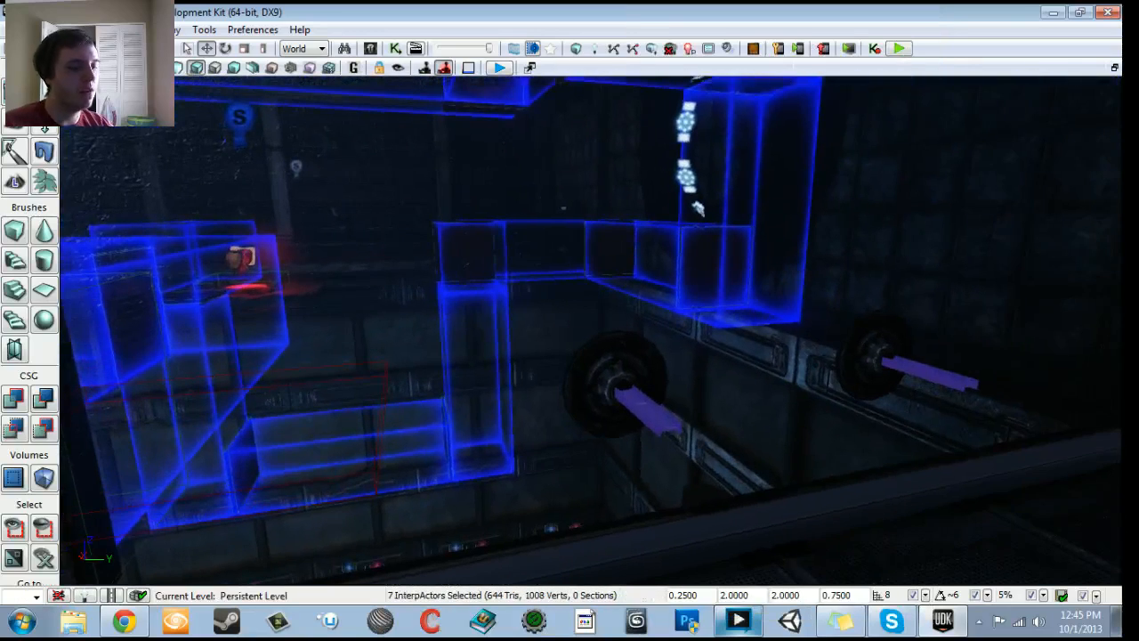
pyautogui.press('F4')
pyautogui.write('coll')
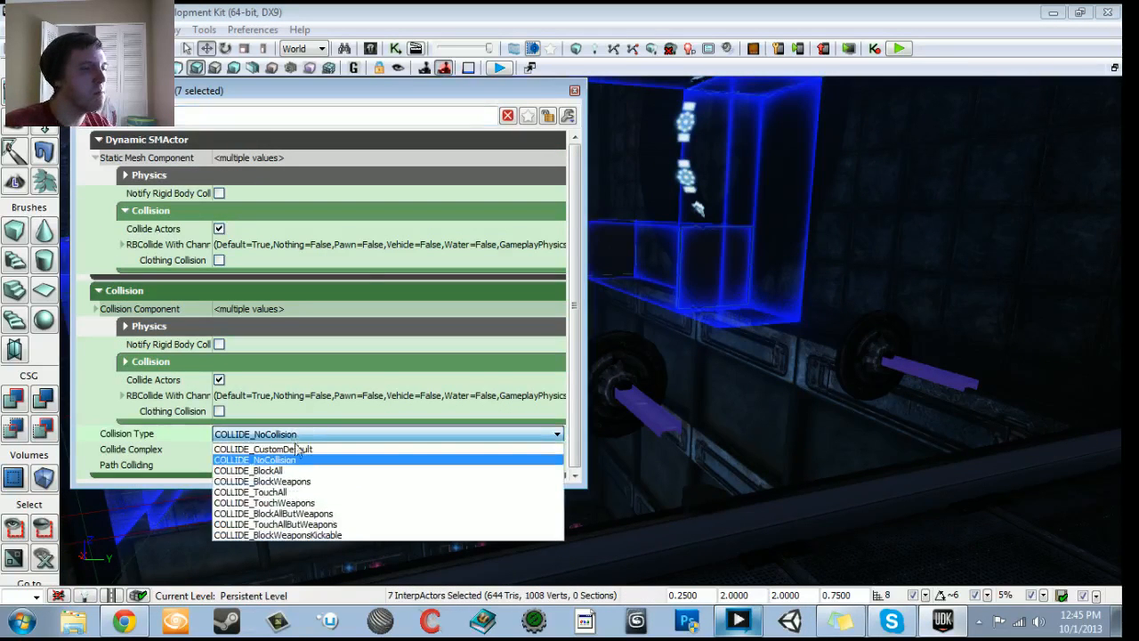
pyautogui.click(286, 472)
pyautogui.click(576, 91)
# Step: Select only the handle of the puzzle switch to the right of the crate opening
pyautogui.moveTo(577, 93)
pyautogui.mouseDown(button='right')
pyautogui.moveTo(480, 124)
pyautogui.moveTo(324, 129)
pyautogui.moveTo(577, 92)
pyautogui.mouseUp(button='right')
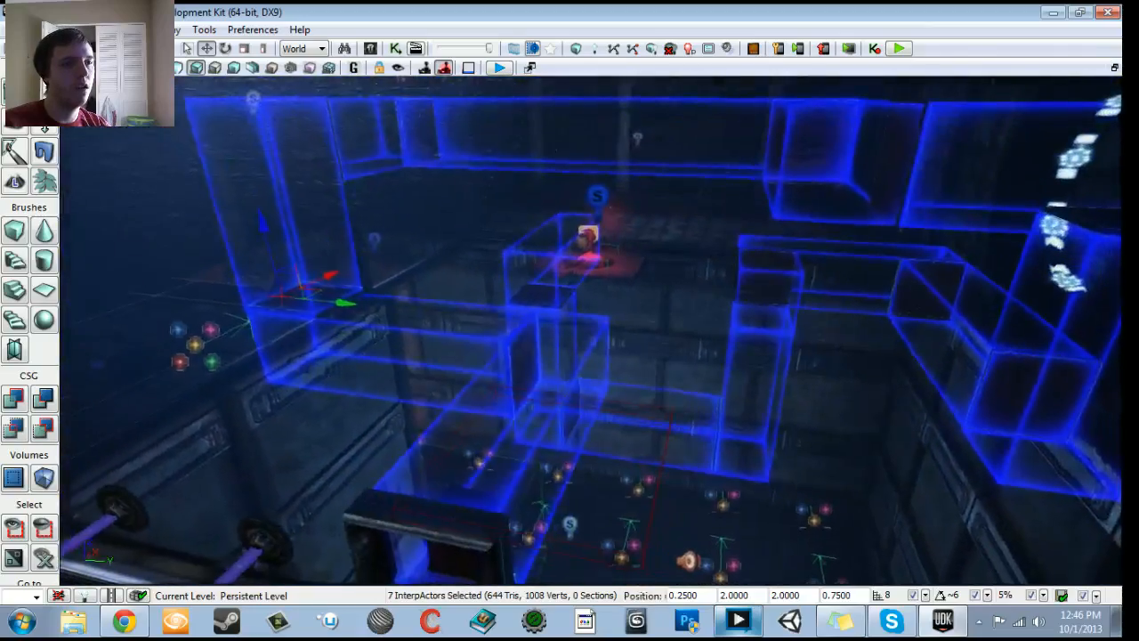
pyautogui.moveTo(588, 330); pyautogui.dragTo(659, 358, button='middle')
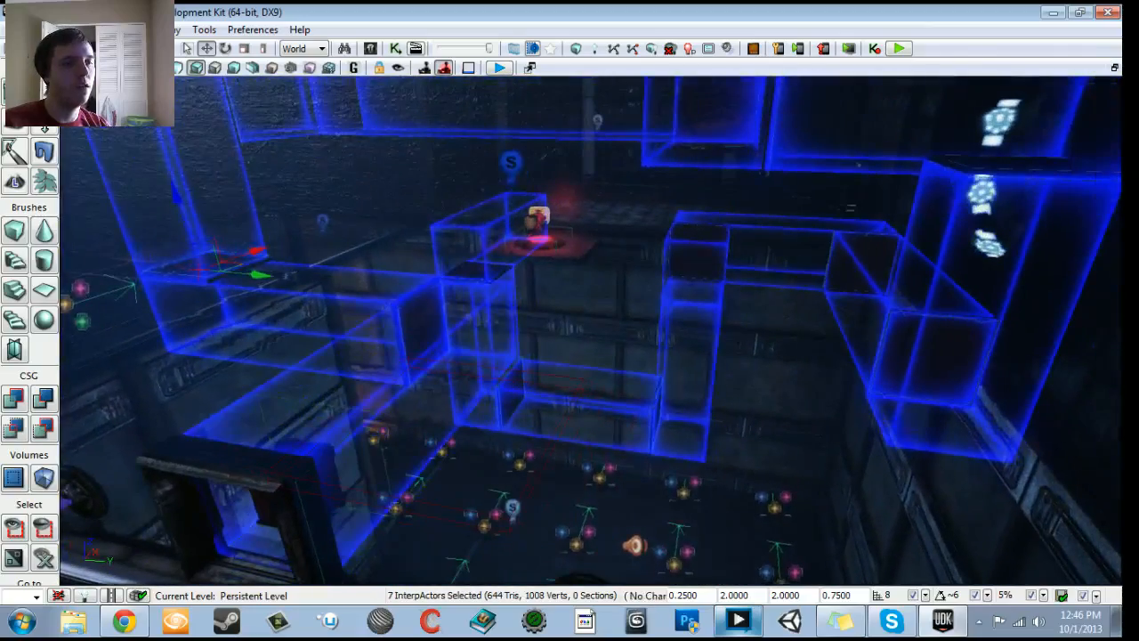
pyautogui.moveTo(588, 329)
pyautogui.mouseDown()
pyautogui.moveTo(578, 400)
pyautogui.moveTo(534, 419)
pyautogui.moveTo(507, 348)
pyautogui.moveTo(641, 329)
pyautogui.moveTo(569, 347)
pyautogui.moveTo(606, 334)
pyautogui.moveTo(428, 343)
pyautogui.moveTo(597, 325)
pyautogui.mouseUp()
pyautogui.moveTo(596, 325); pyautogui.dragTo(663, 276, button='middle')
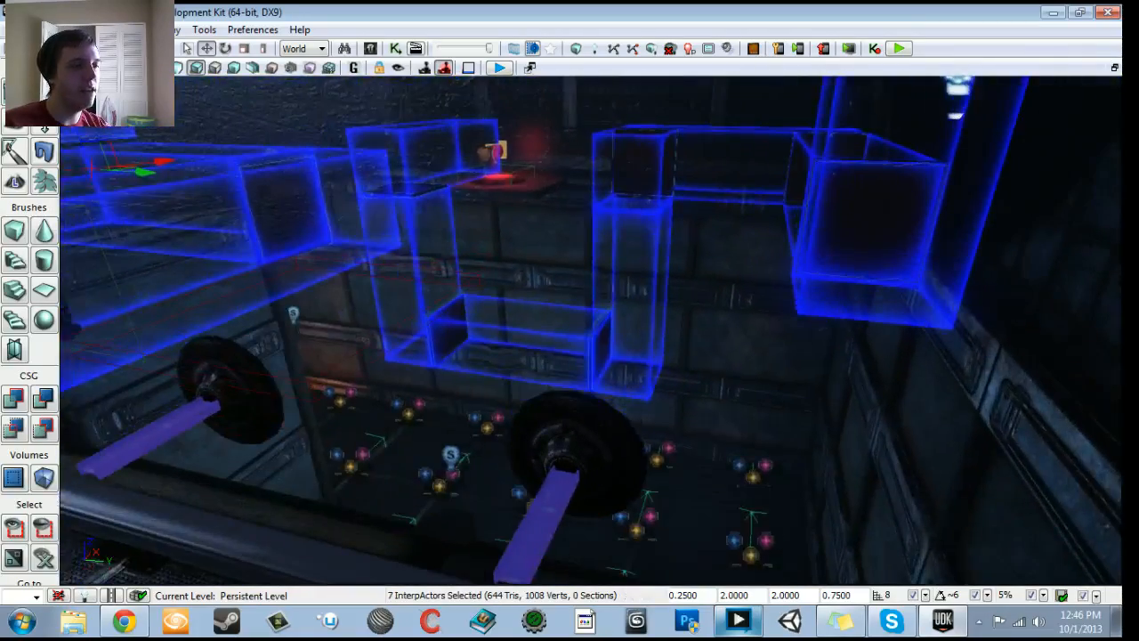
pyautogui.click(559, 485)
pyautogui.moveTo(559, 485); pyautogui.dragTo(383, 437, button='right')
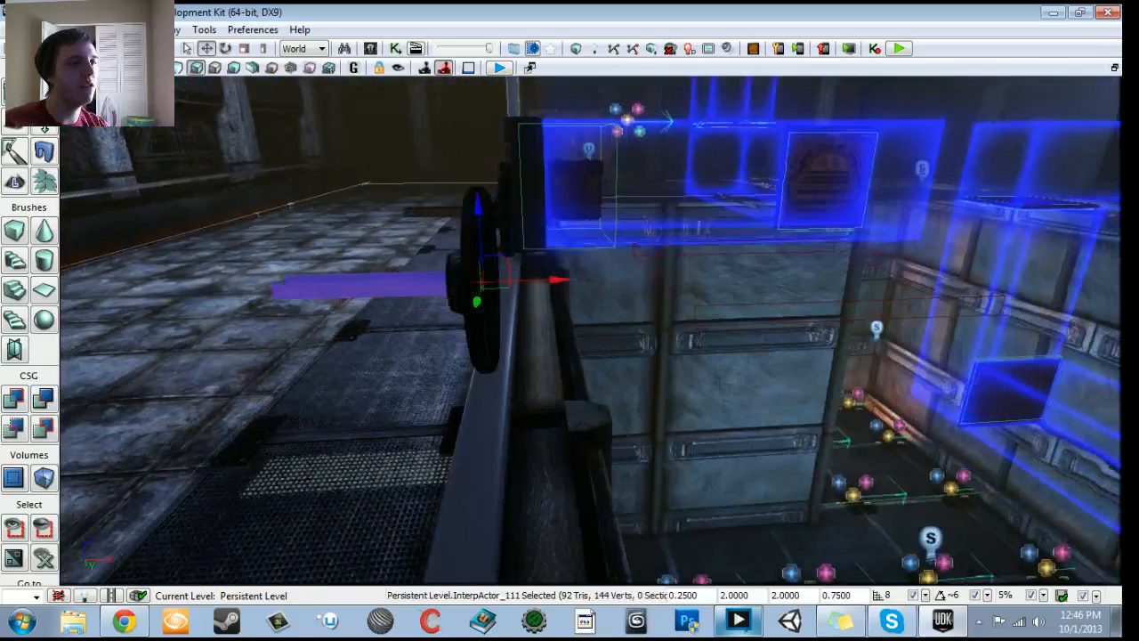
pyautogui.moveTo(383, 436); pyautogui.dragTo(356, 427, button='middle')
# Step: Try rotating the selected handle by about -33.75 degrees and turn it back to its starting angle
pyautogui.press('space')
pyautogui.moveTo(536, 229); pyautogui.dragTo(548, 224)
pyautogui.moveTo(599, 191); pyautogui.dragTo(658, 203)
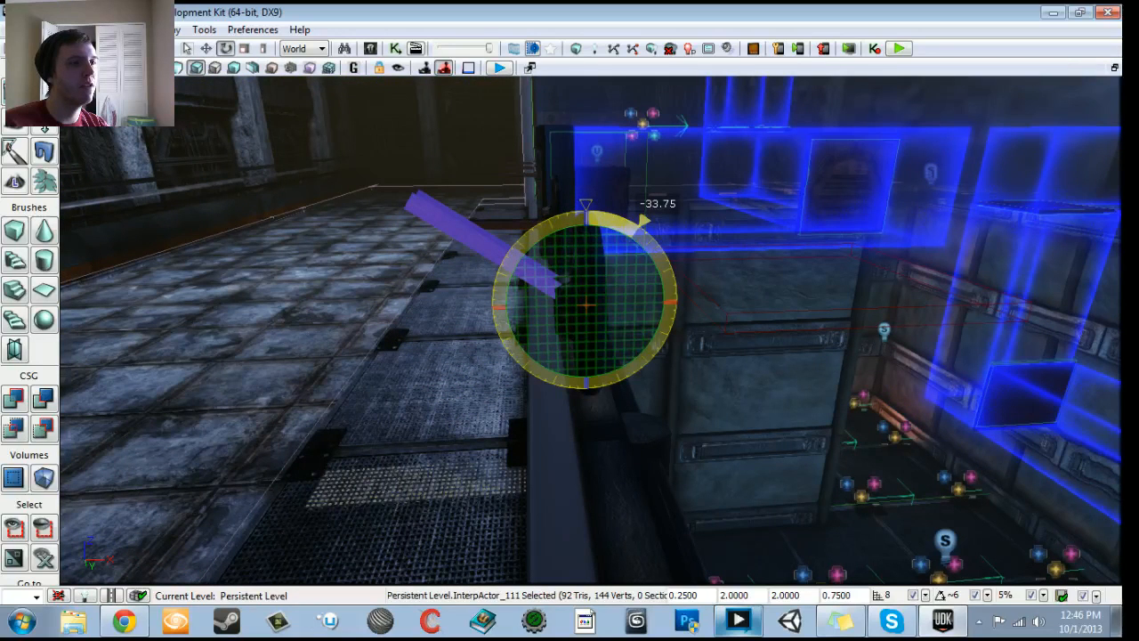
pyautogui.moveTo(658, 202); pyautogui.dragTo(586, 183)
pyautogui.press('space')
pyautogui.moveTo(586, 183); pyautogui.dragTo(645, 182, button='right')
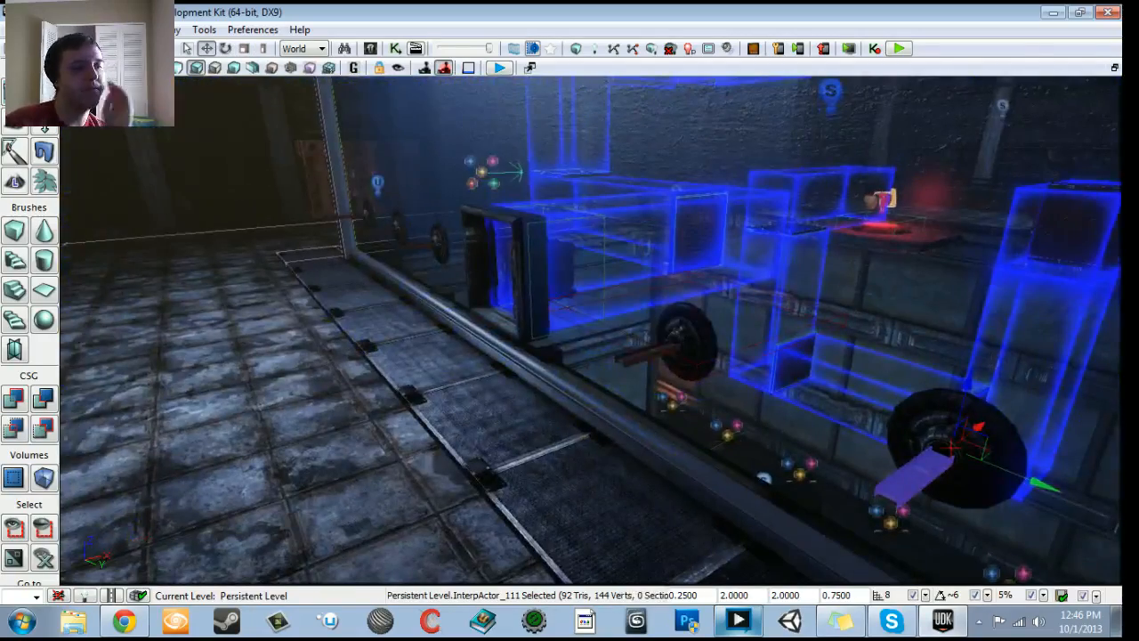
pyautogui.moveTo(645, 183)
pyautogui.mouseDown(button='right')
pyautogui.moveTo(690, 185)
pyautogui.moveTo(660, 184)
pyautogui.mouseUp(button='right')
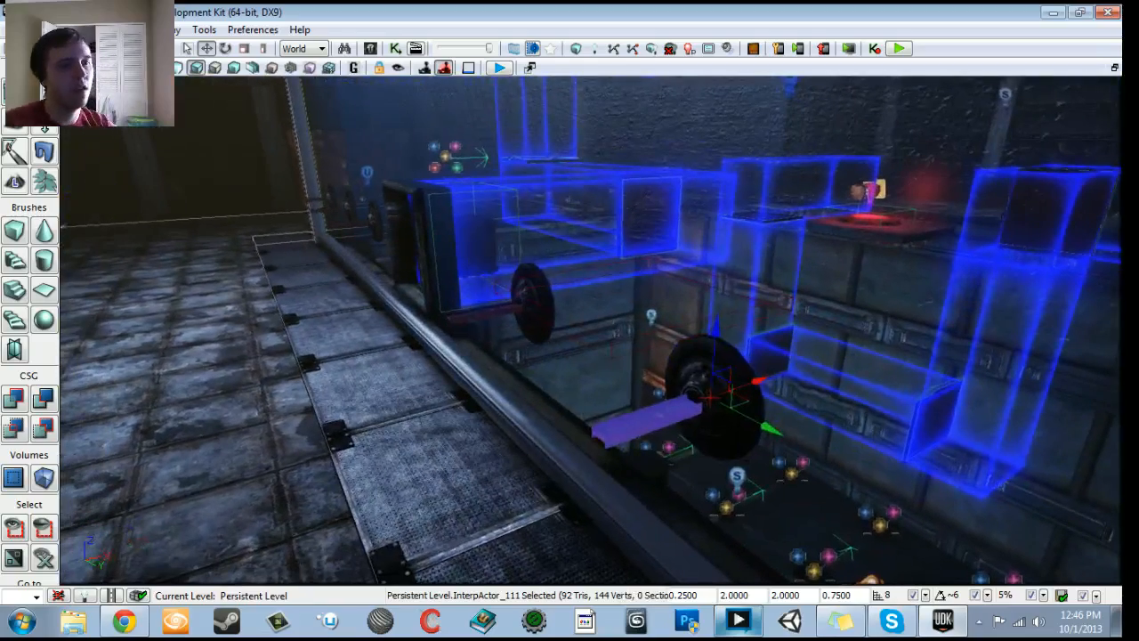
pyautogui.moveTo(661, 183); pyautogui.dragTo(614, 183, button='right')
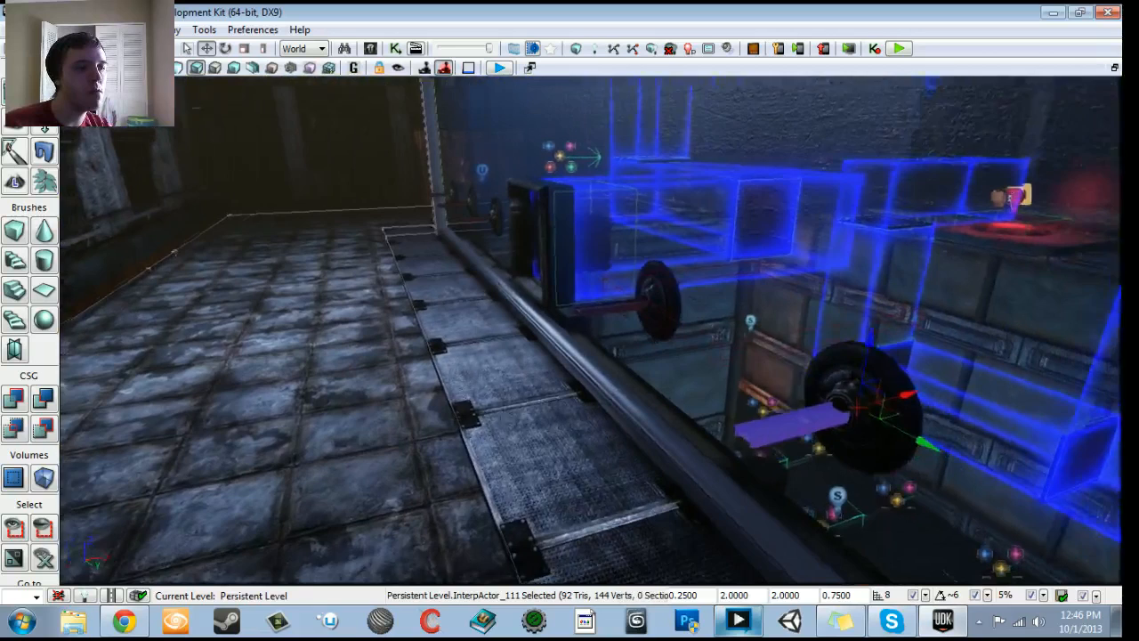
pyautogui.moveTo(561, 212); pyautogui.dragTo(551, 212, button='right')
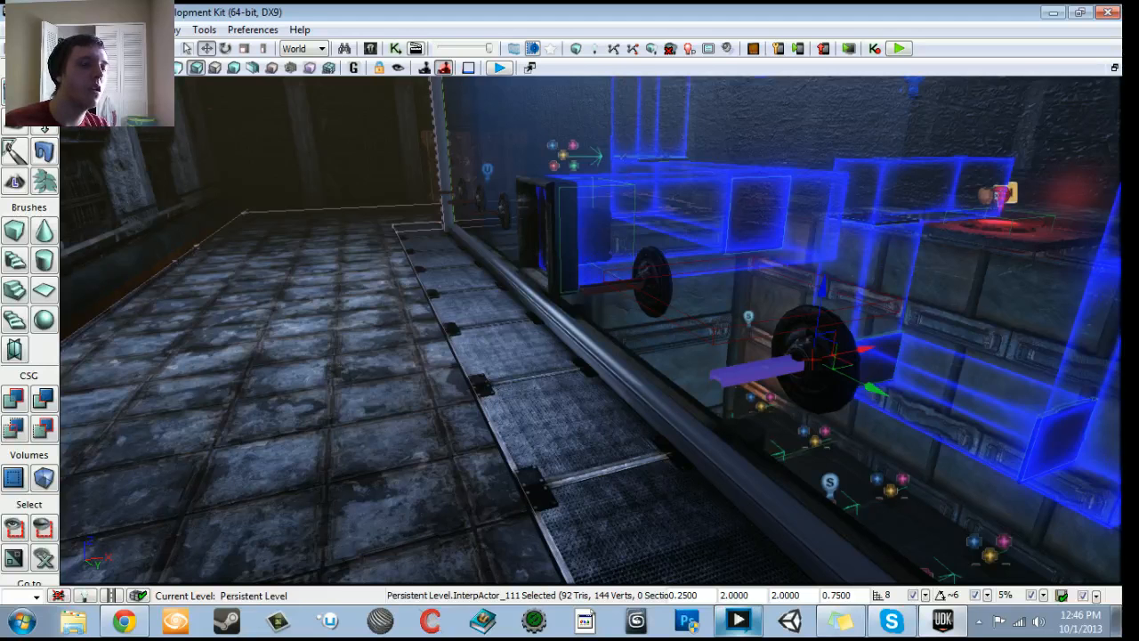
pyautogui.moveTo(588, 329); pyautogui.dragTo(551, 325, button='right')
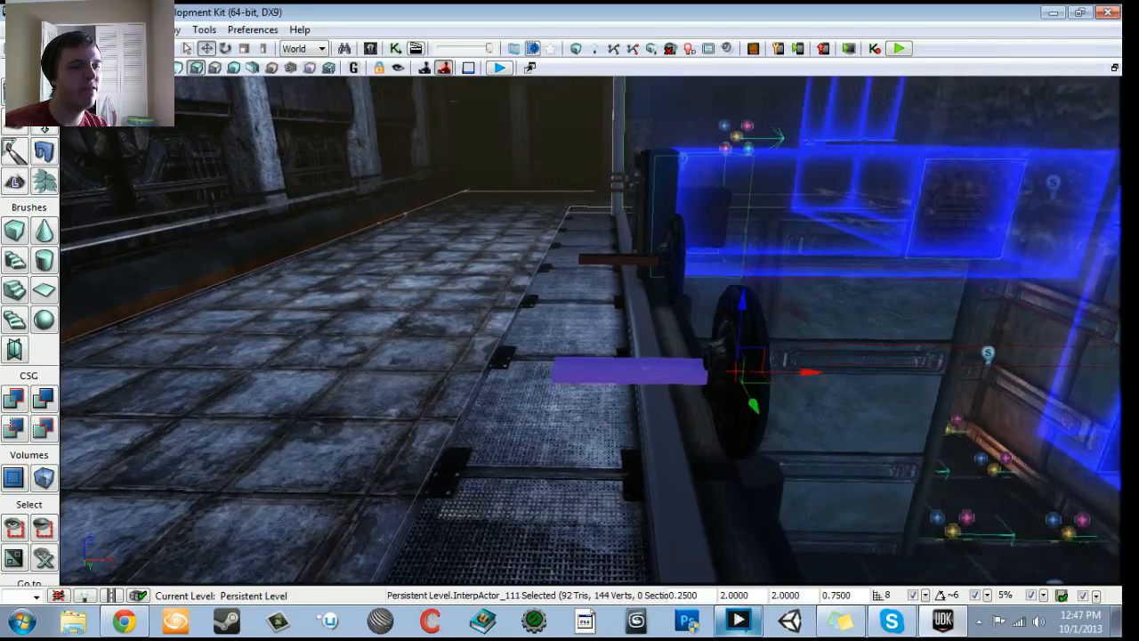
pyautogui.moveTo(569, 329); pyautogui.dragTo(591, 298)
pyautogui.moveTo(420, 87); pyautogui.dragTo(445, 116)
# Step: Open Kismet and add a new Matinee node in an empty area of the sequence
pyautogui.click(396, 50)
pyautogui.scroll(-8, 600, 256)
pyautogui.scroll(-1, 614, 267)
pyautogui.moveTo(623, 271); pyautogui.dragTo(475, 178)
pyautogui.moveTo(870, 314); pyautogui.dragTo(543, 214)
pyautogui.scroll(5, 543, 214)
pyautogui.scroll(1, 452, 92)
pyautogui.moveTo(453, 92); pyautogui.dragTo(496, 203)
pyautogui.scroll(6, 496, 203)
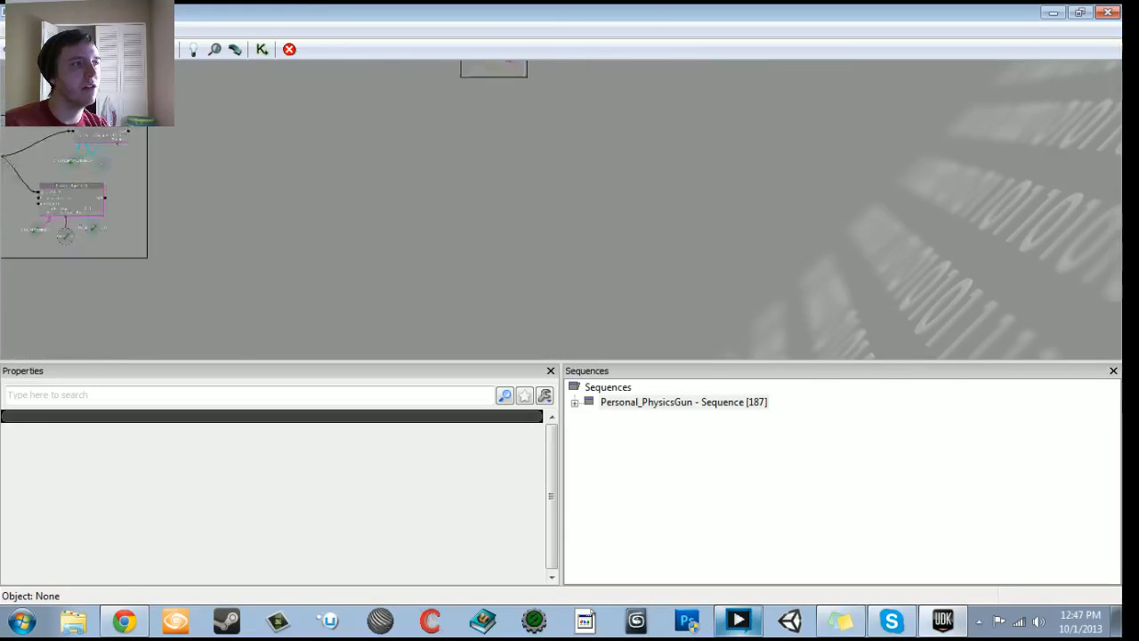
pyautogui.rightClick(415, 189)
pyautogui.click(462, 188)
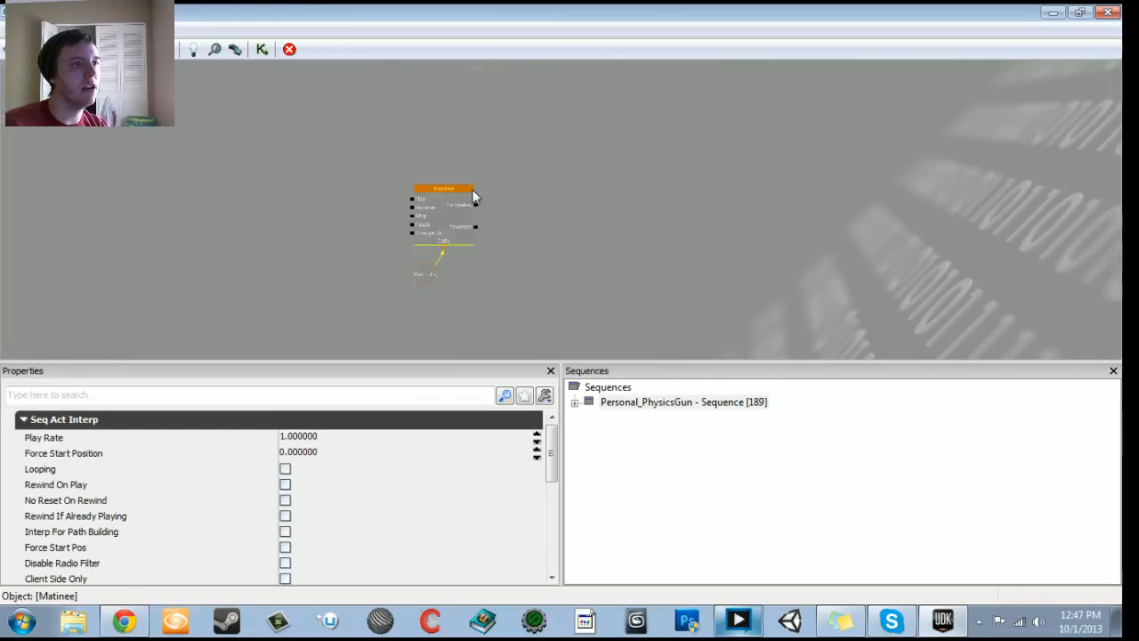
# Step: Open the new Matinee and add an empty group named PuzzleSwitch with a movement track
pyautogui.doubleClick(427, 219)
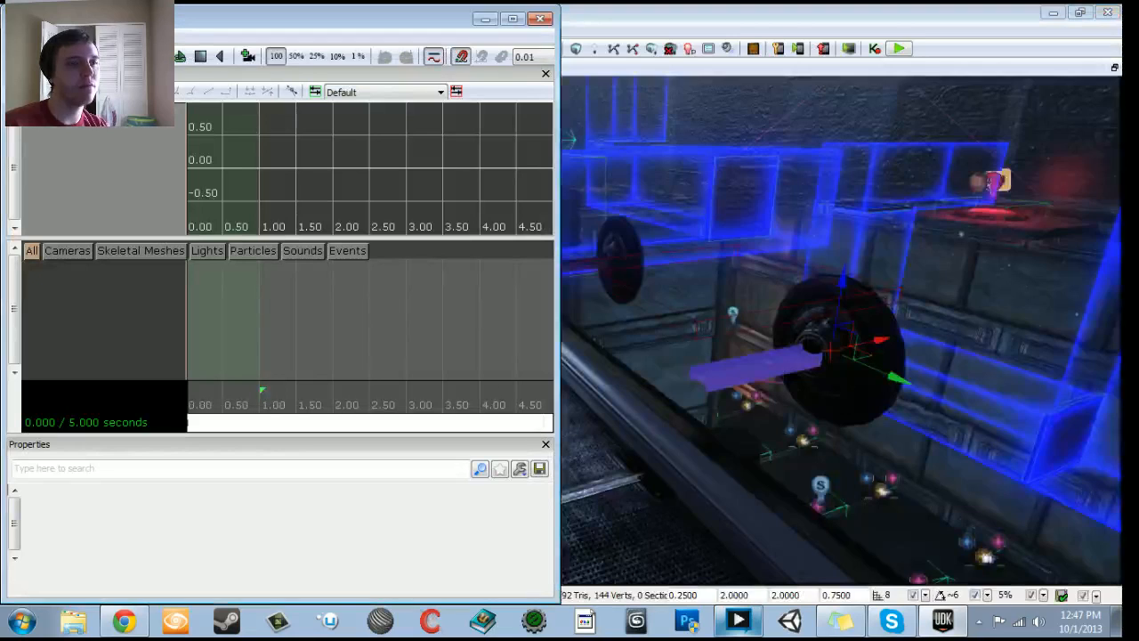
pyautogui.rightClick(99, 297)
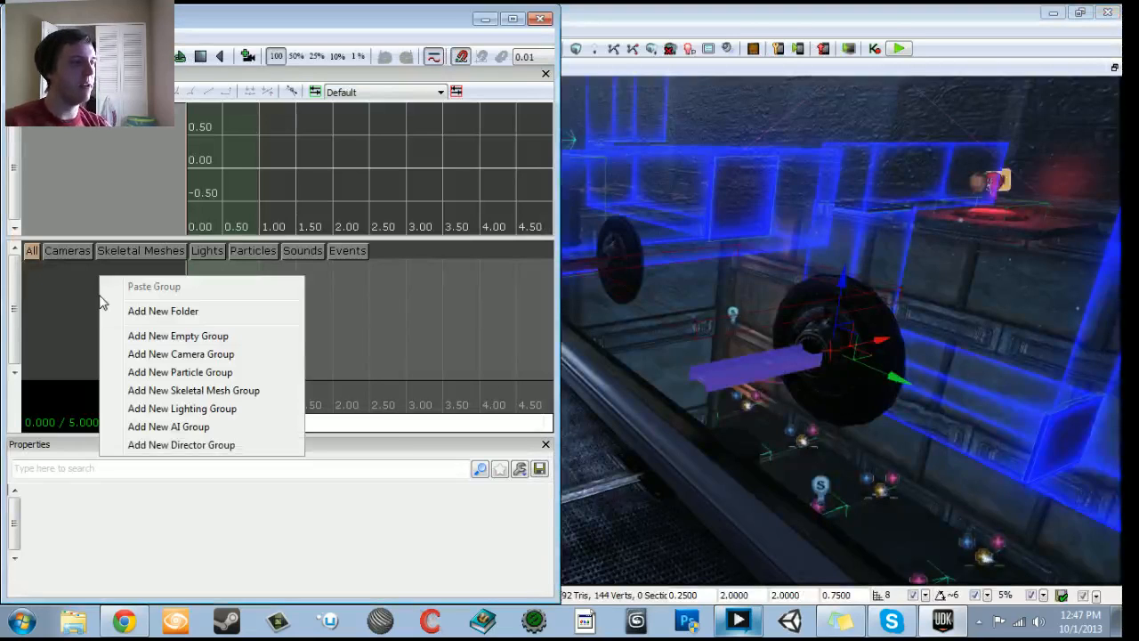
pyautogui.click(150, 339)
pyautogui.write('S')
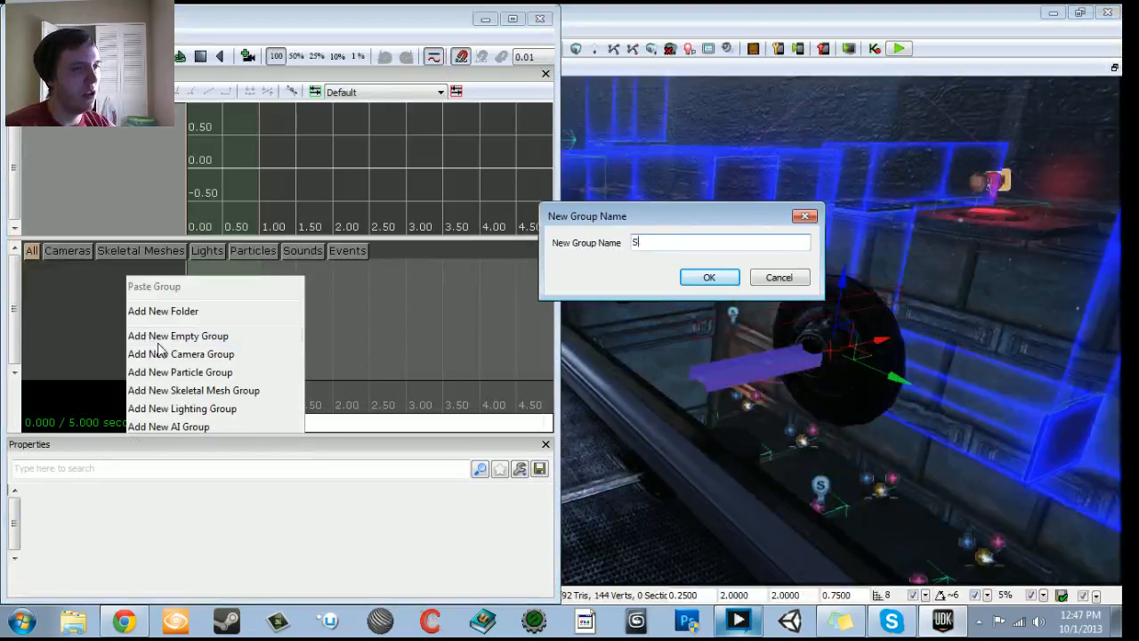
pyautogui.write('uzzleSwitch')
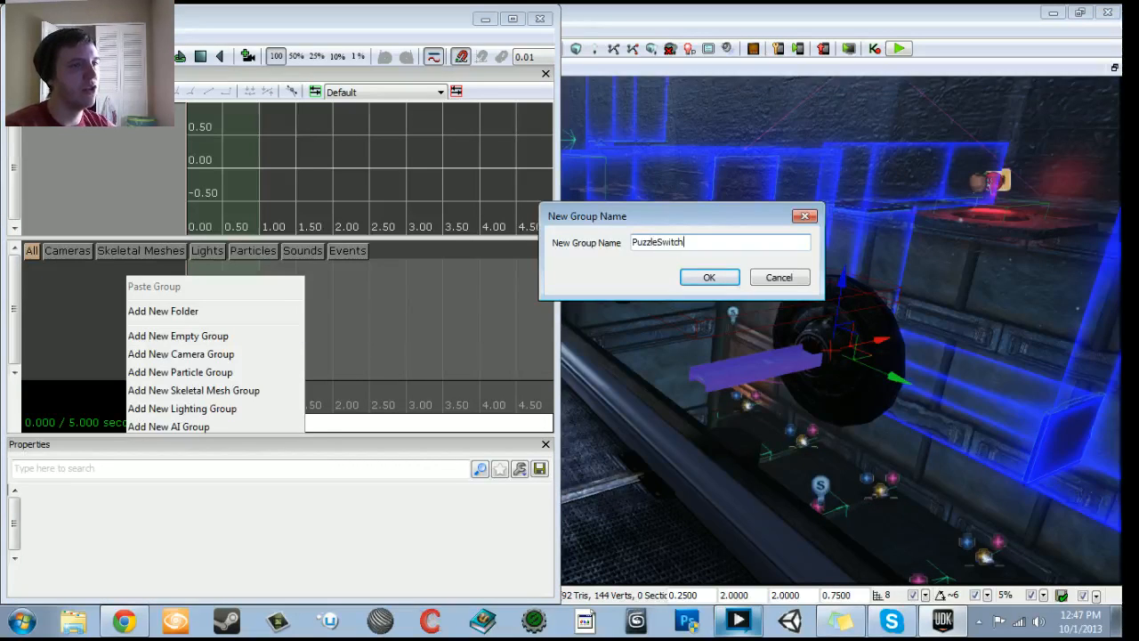
pyautogui.press('Return')
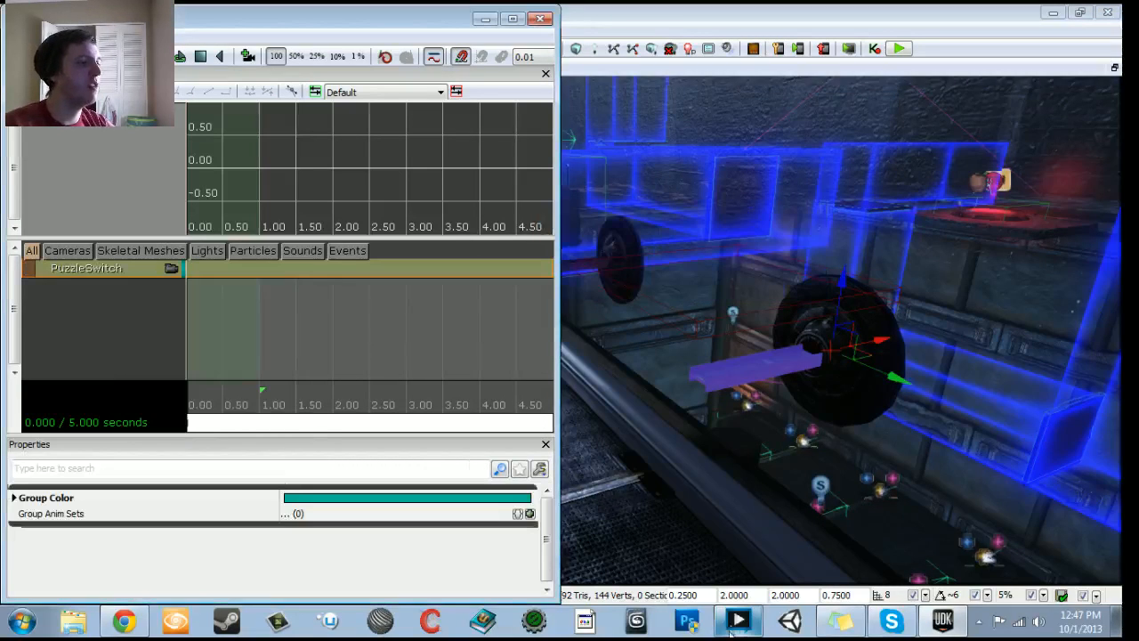
pyautogui.rightClick(126, 264)
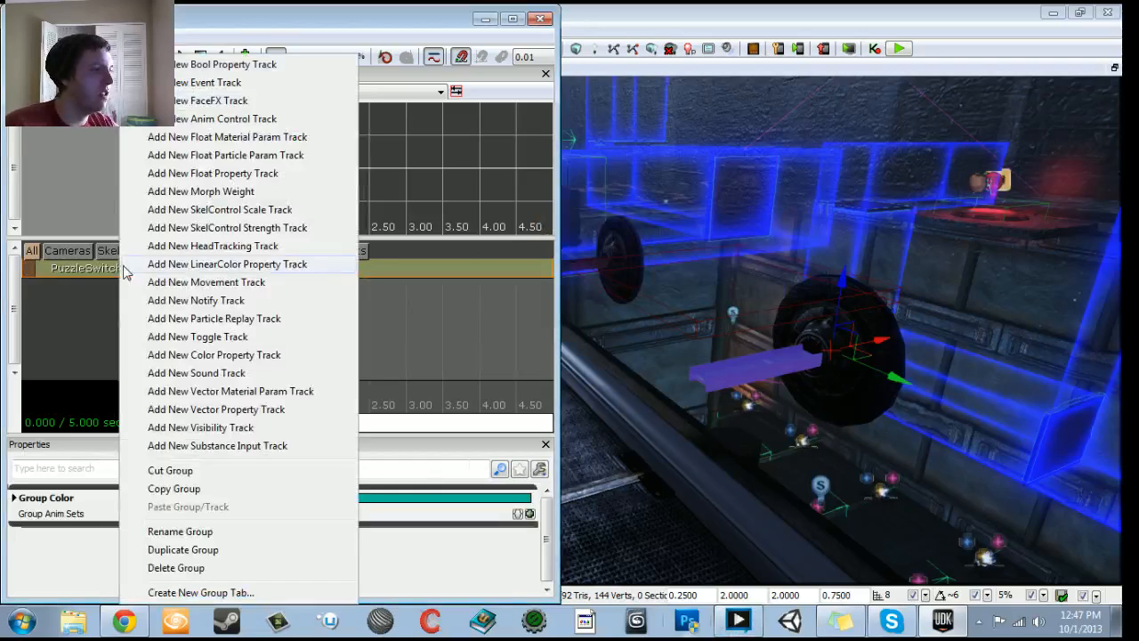
pyautogui.click(156, 283)
# Step: Set the Matinee snap interval to 0.10 and end the sequence at 1.00 second
pyautogui.scroll(-3, 409, 397)
pyautogui.moveTo(499, 385); pyautogui.dragTo(327, 386)
pyautogui.scroll(5, 304, 413)
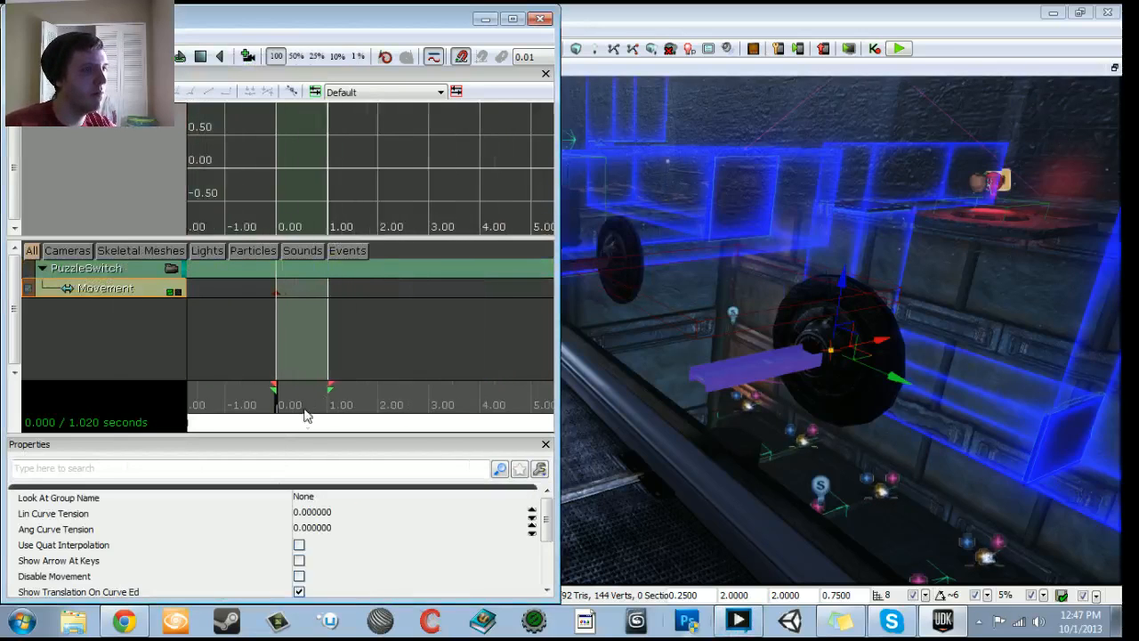
pyautogui.click(522, 57)
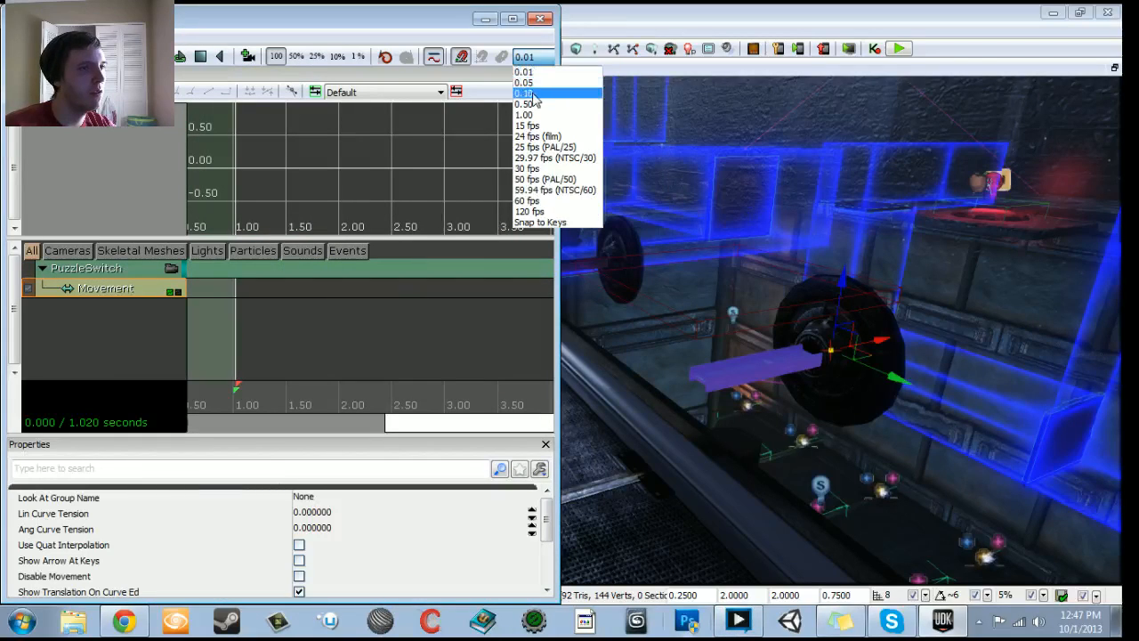
pyautogui.click(534, 86)
pyautogui.moveTo(238, 385); pyautogui.dragTo(233, 385)
pyautogui.moveTo(401, 421); pyautogui.dragTo(125, 420)
# Step: Try adding a movement key at 1.00 second and go back to the starting key
pyautogui.moveTo(201, 420)
pyautogui.mouseDown()
pyautogui.moveTo(366, 422)
pyautogui.moveTo(193, 410)
pyautogui.moveTo(335, 406)
pyautogui.mouseUp()
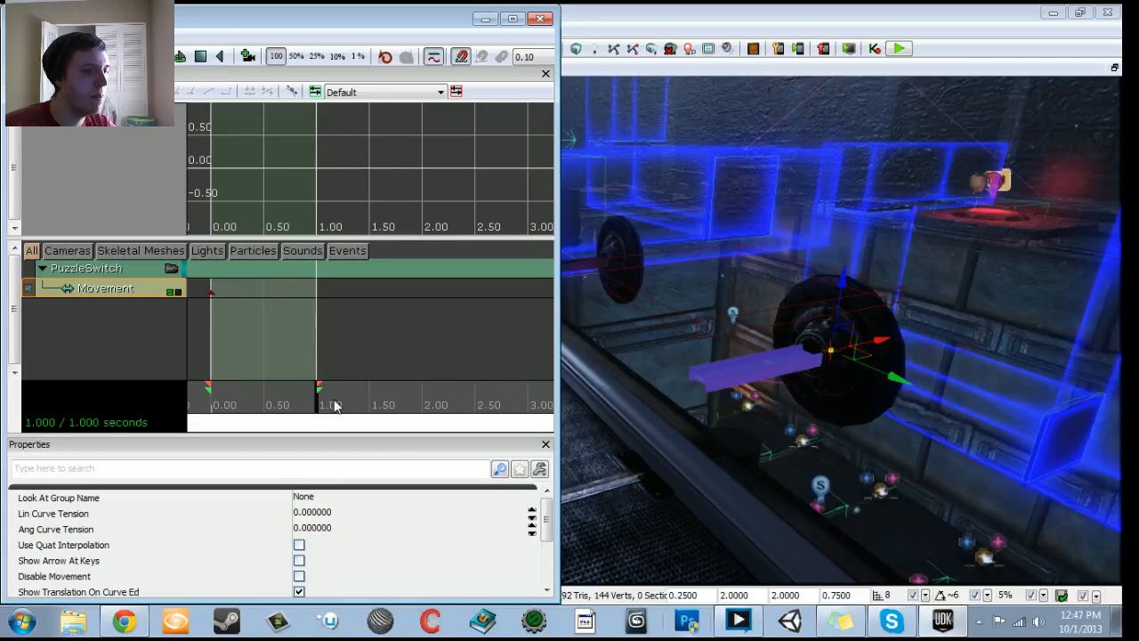
pyautogui.moveTo(712, 383); pyautogui.dragTo(676, 405)
pyautogui.press('Return')
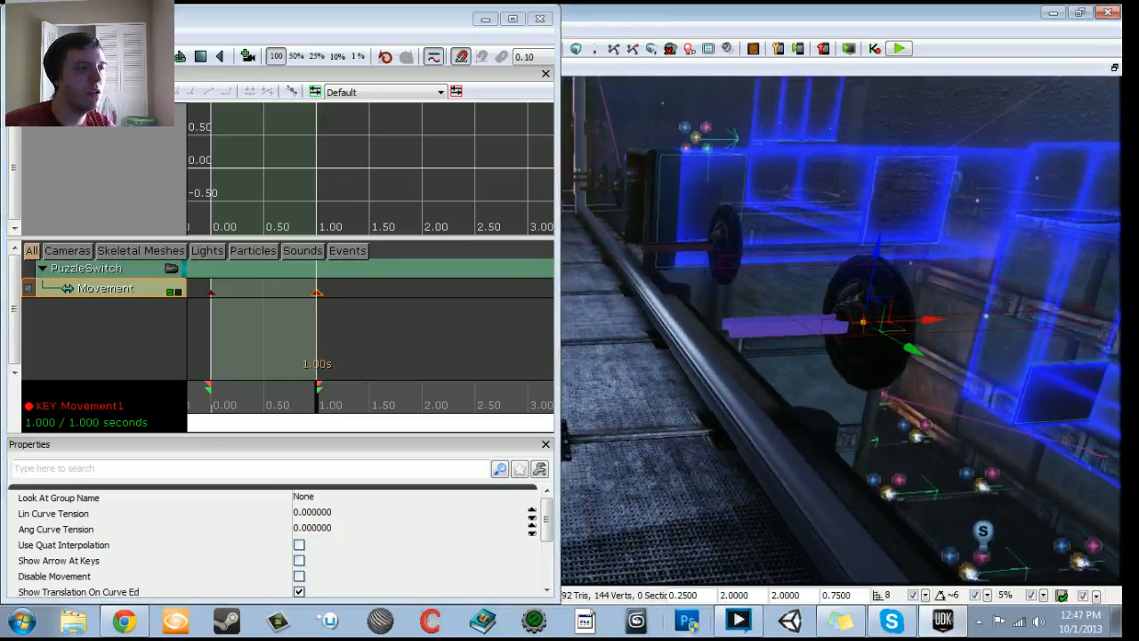
pyautogui.click(231, 300)
pyautogui.click(210, 293)
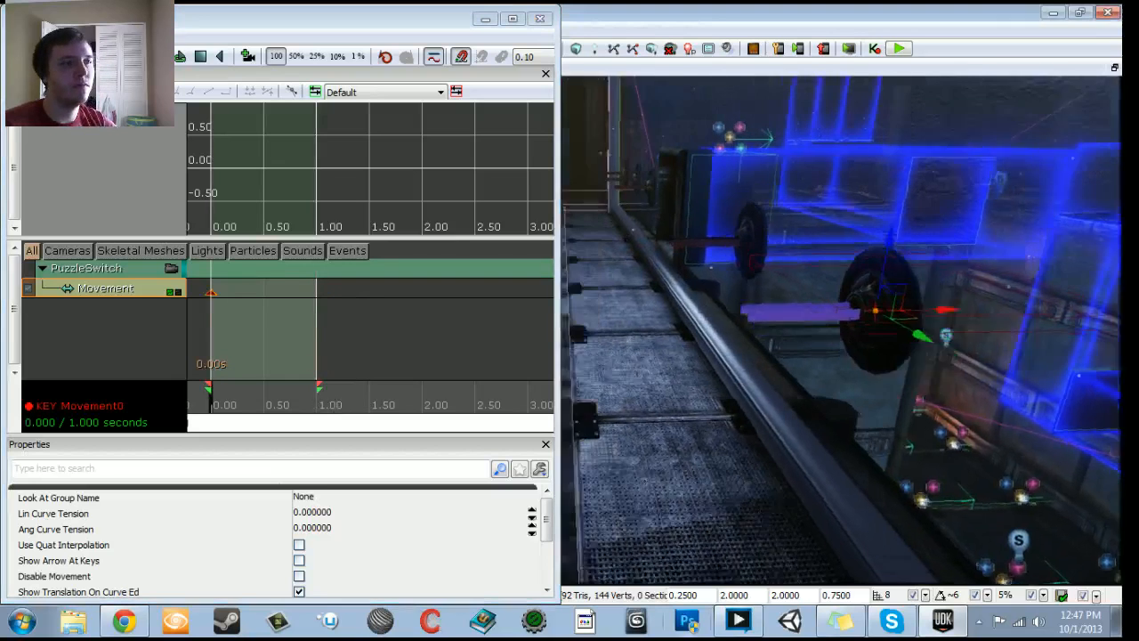
# Step: Add a movement key at 1.00 second with the handle rotated upward, and play the animation back
pyautogui.moveTo(841, 329); pyautogui.dragTo(801, 334, button='right')
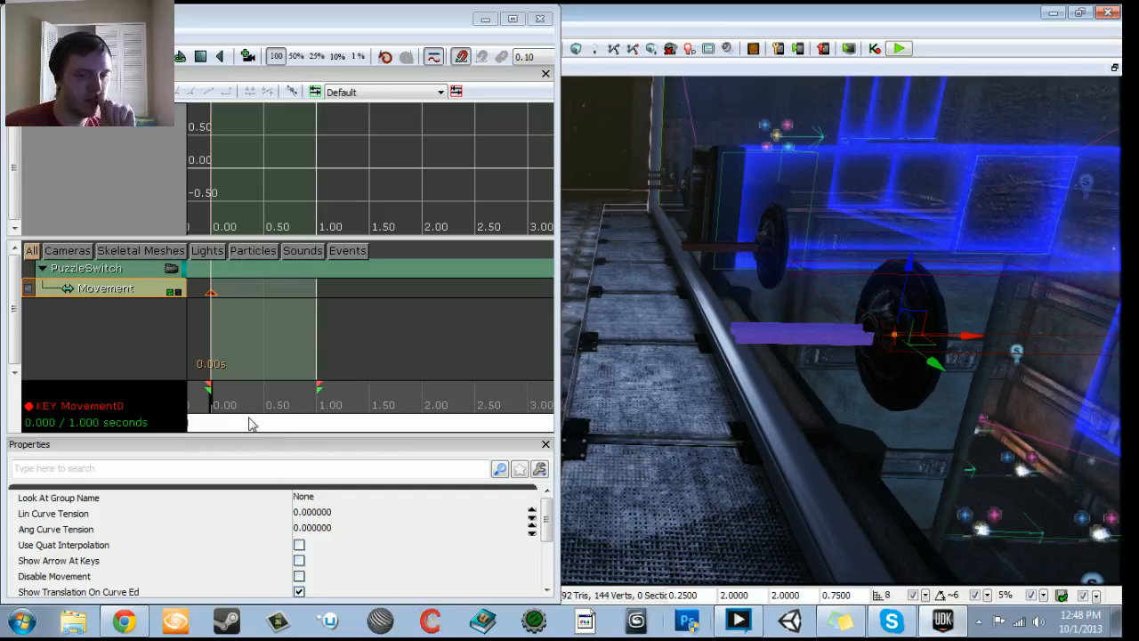
pyautogui.moveTo(841, 329); pyautogui.dragTo(906, 347, button='middle')
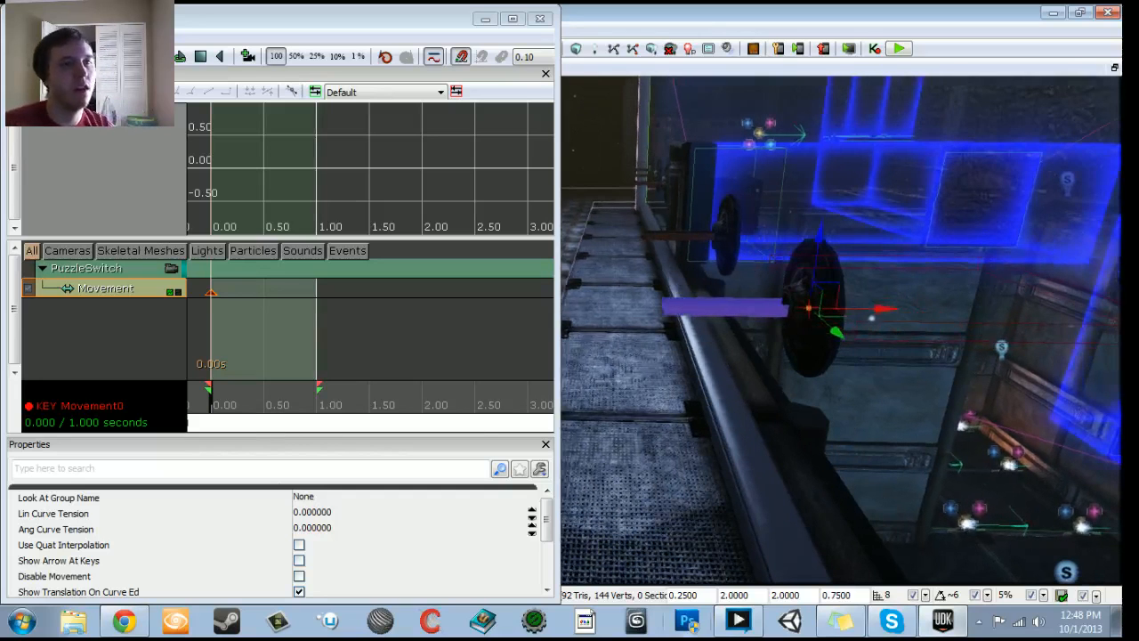
pyautogui.press('space')
pyautogui.moveTo(783, 235); pyautogui.dragTo(708, 272)
pyautogui.press('space')
pyautogui.moveTo(211, 409); pyautogui.dragTo(333, 409)
pyautogui.press('Return')
pyautogui.moveTo(883, 304)
pyautogui.mouseDown()
pyautogui.moveTo(850, 276)
pyautogui.moveTo(807, 277)
pyautogui.moveTo(798, 290)
pyautogui.moveTo(857, 240)
pyautogui.mouseUp()
pyautogui.press('space')
pyautogui.moveTo(306, 405)
pyautogui.mouseDown()
pyautogui.moveTo(272, 407)
pyautogui.moveTo(81, 325)
pyautogui.mouseUp()
pyautogui.click(180, 56)
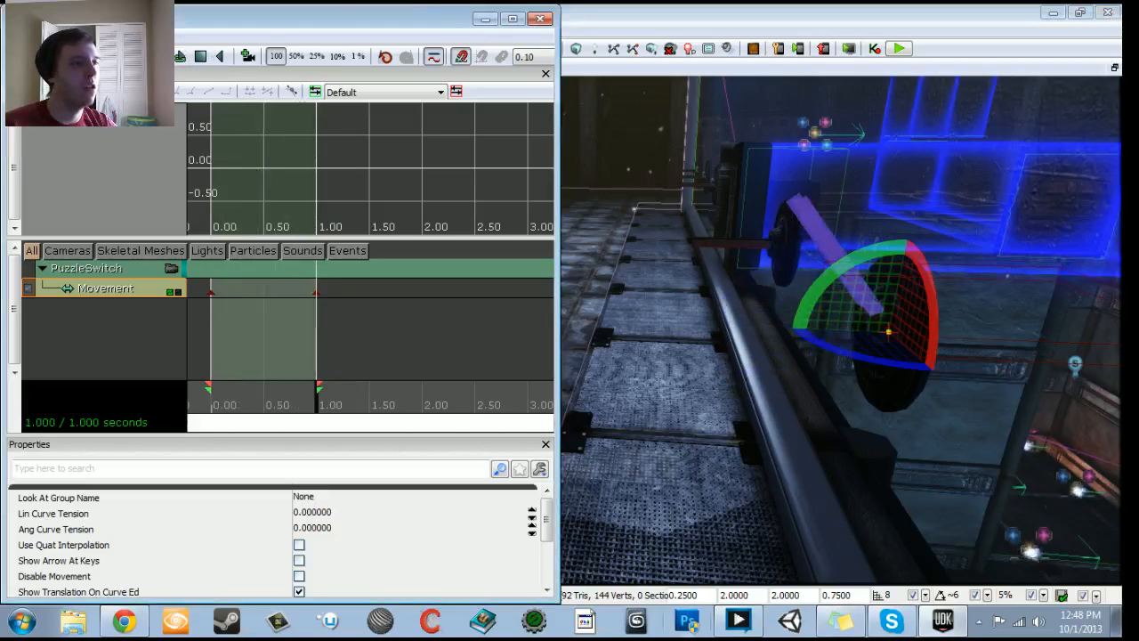
# Step: Move the end key and the end of the sequence to 0.50 seconds, replay the animation and close the Matinee
pyautogui.keyDown('ctrl'); pyautogui.moveTo(317, 293); pyautogui.dragTo(306, 293); pyautogui.keyUp('ctrl')
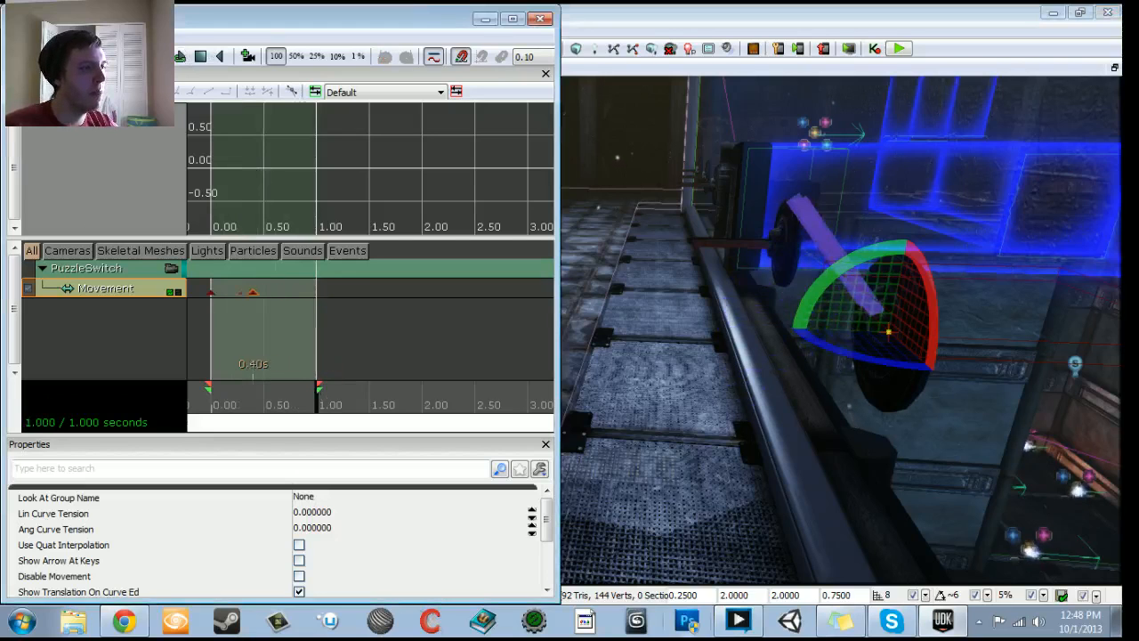
pyautogui.moveTo(320, 388); pyautogui.dragTo(211, 402)
pyautogui.click(180, 57)
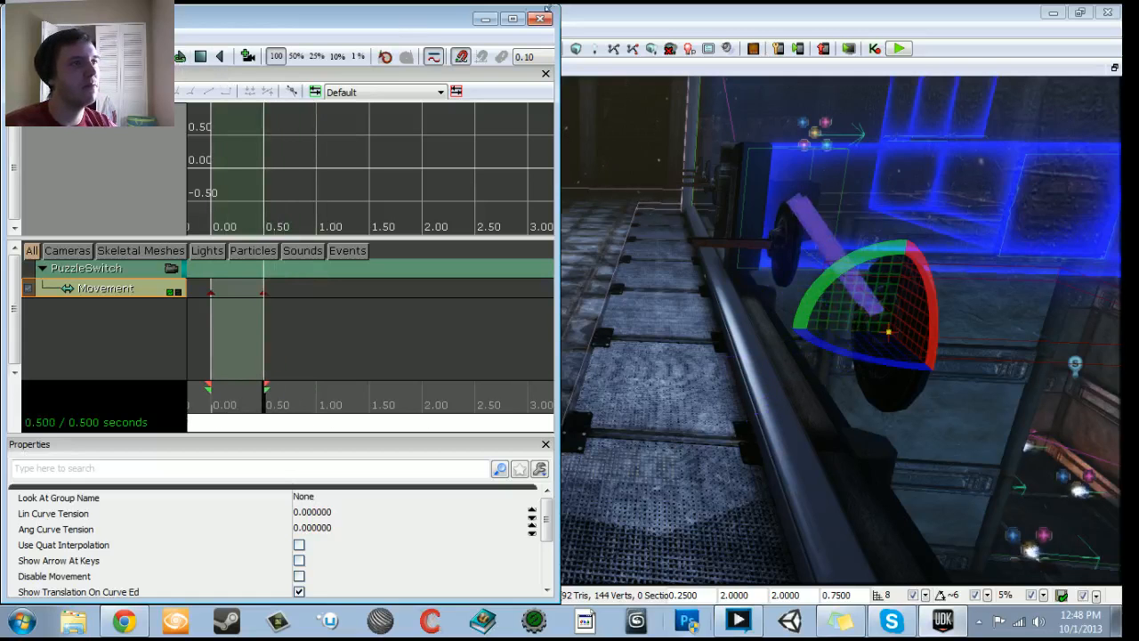
pyautogui.click(548, 22)
# Step: Try rotating the animated handle 33.75 degrees downward in the level as its starting angle
pyautogui.moveTo(552, 178); pyautogui.dragTo(609, 200)
pyautogui.press('space')
pyautogui.press('space')
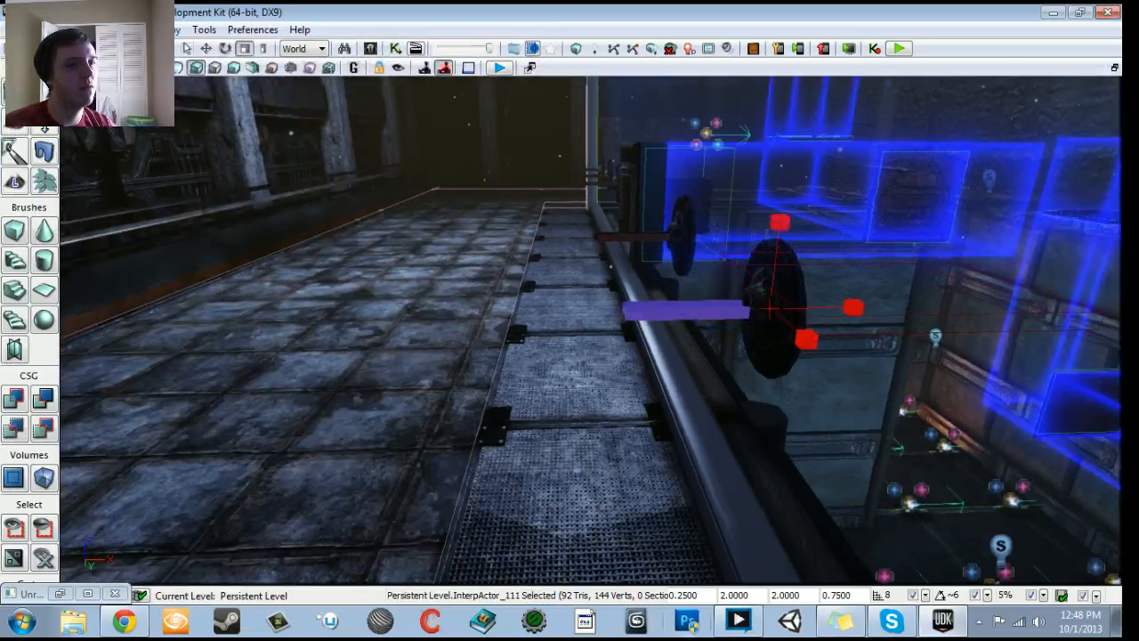
pyautogui.moveTo(584, 184); pyautogui.dragTo(627, 197, button='middle')
pyautogui.press('space')
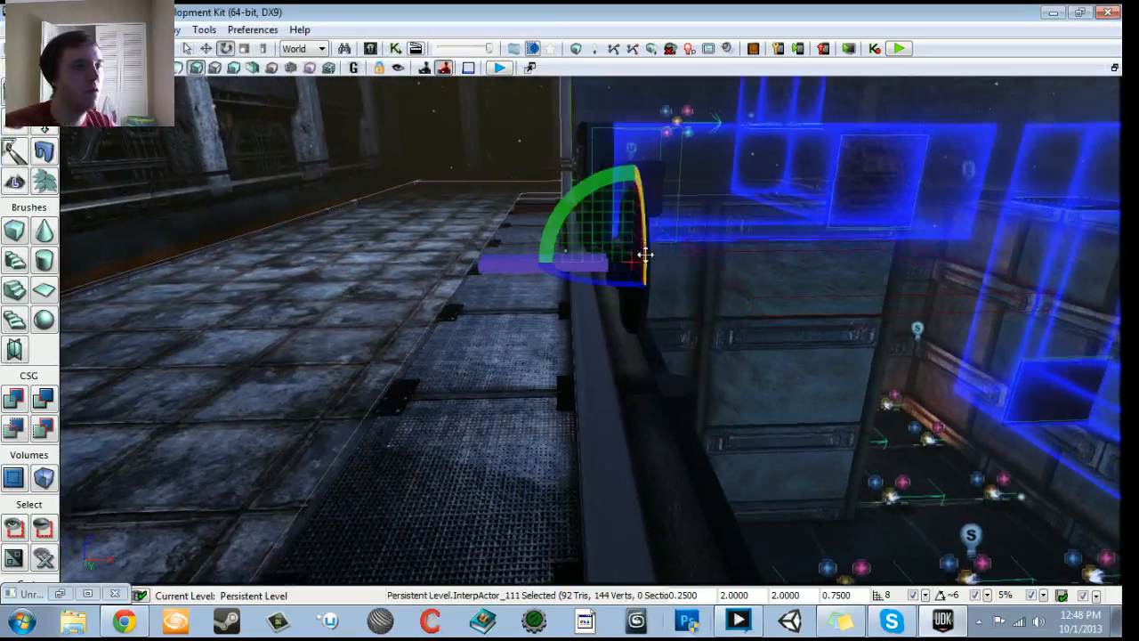
pyautogui.moveTo(585, 184); pyautogui.dragTo(566, 192)
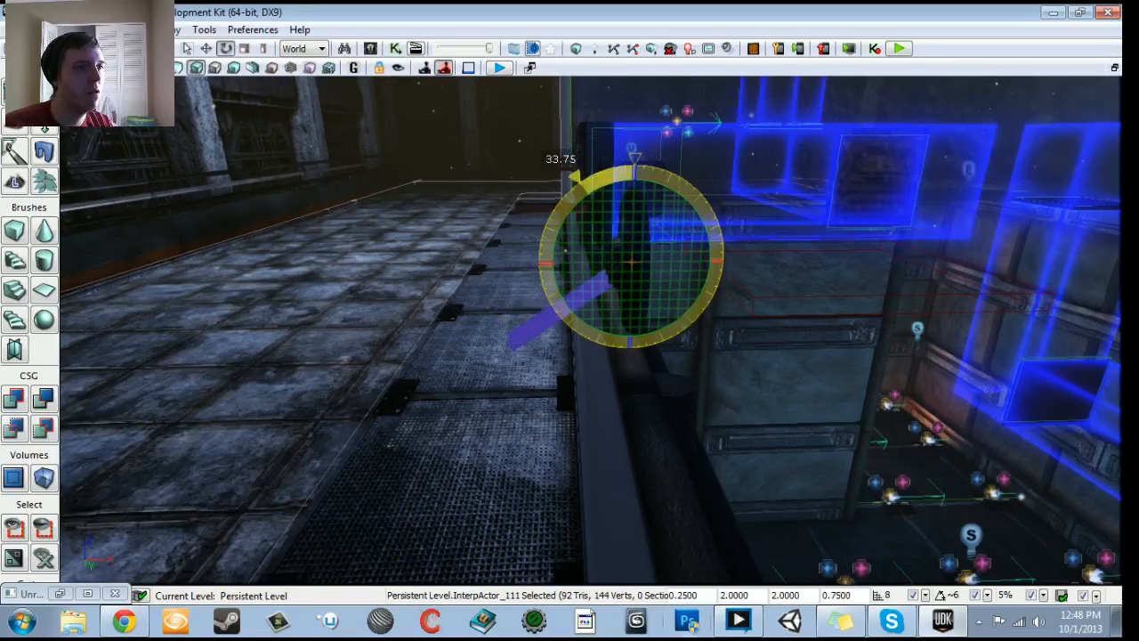
pyautogui.press('space')
pyautogui.press('space')
# Step: Reopen the Matinee from Kismet and check how the switch animation runs from the lowered starting angle
pyautogui.click(393, 50)
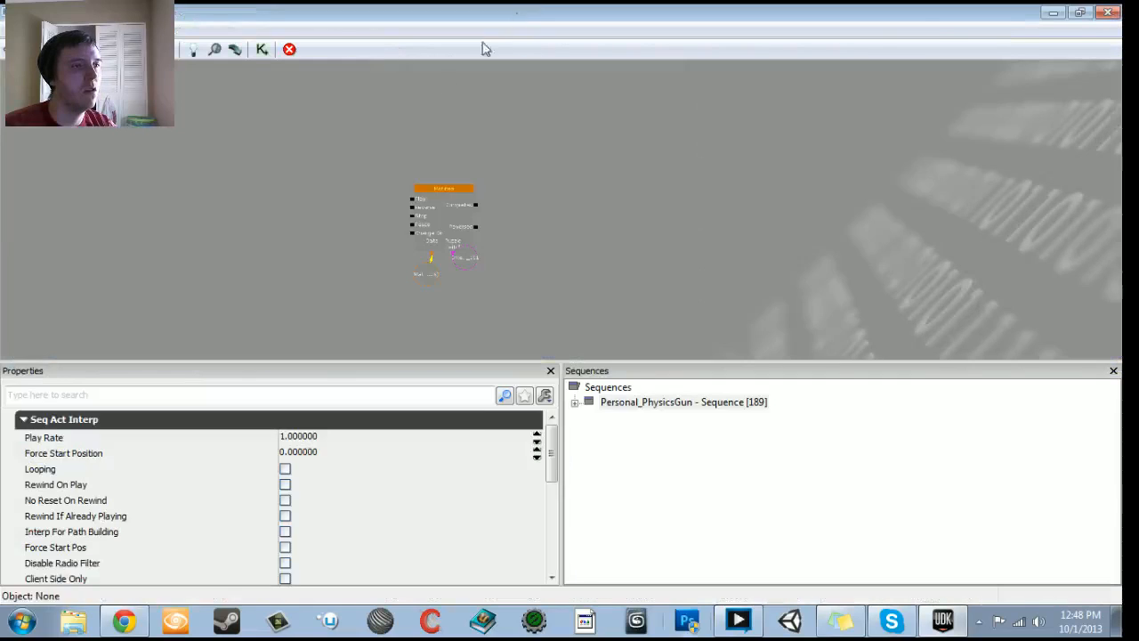
pyautogui.doubleClick(453, 229)
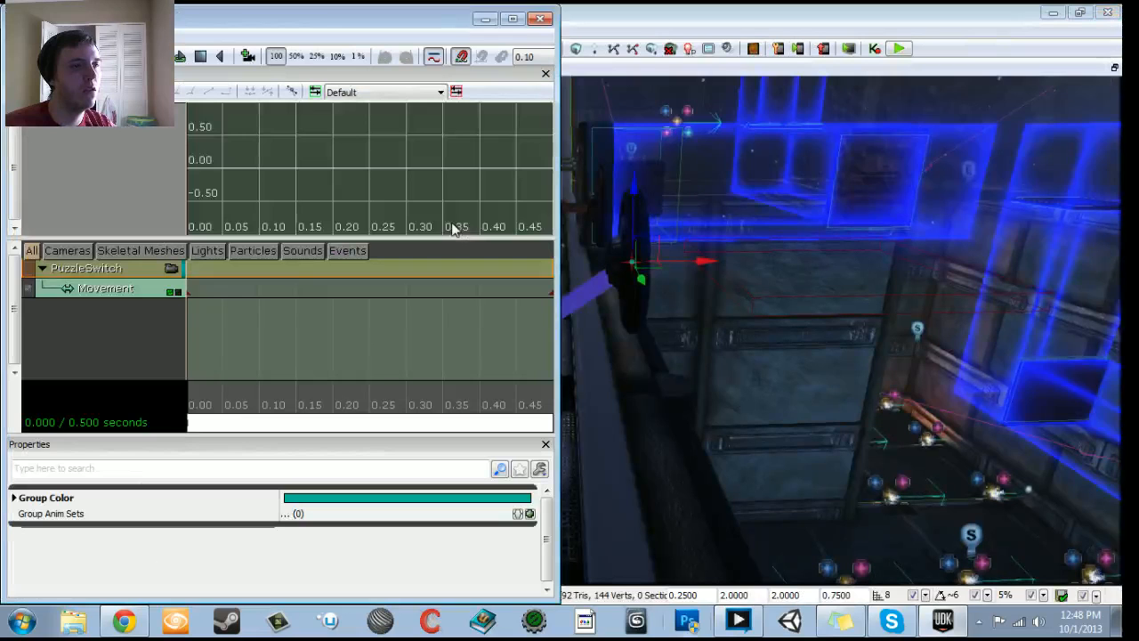
pyautogui.scroll(-3, 271, 389)
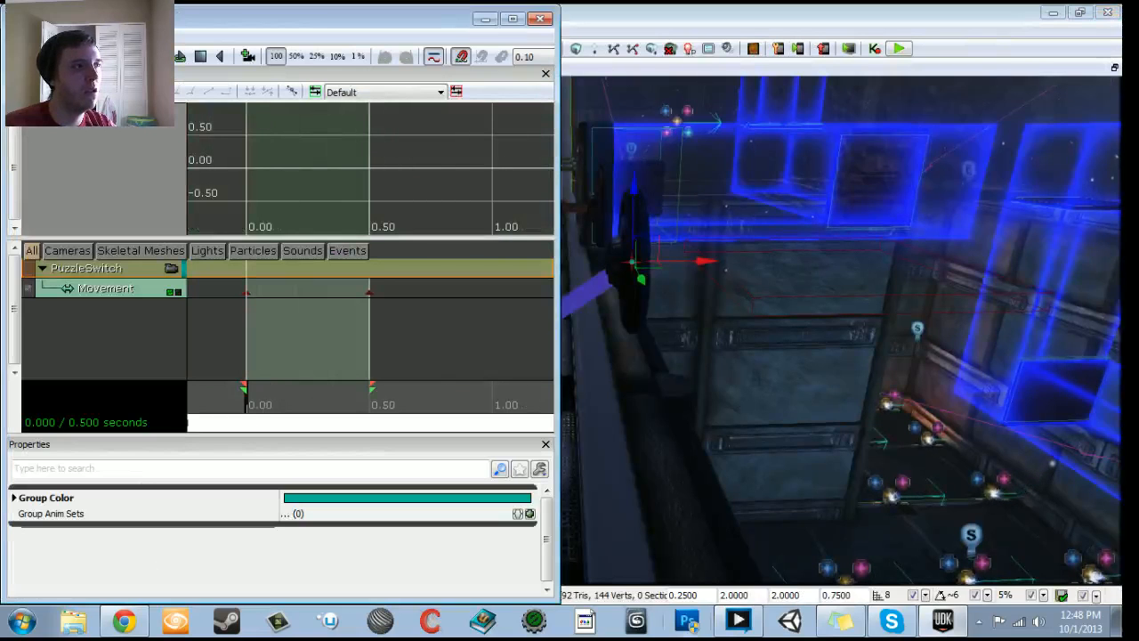
pyautogui.press('space')
pyautogui.moveTo(379, 418); pyautogui.dragTo(238, 400)
pyautogui.click(540, 19)
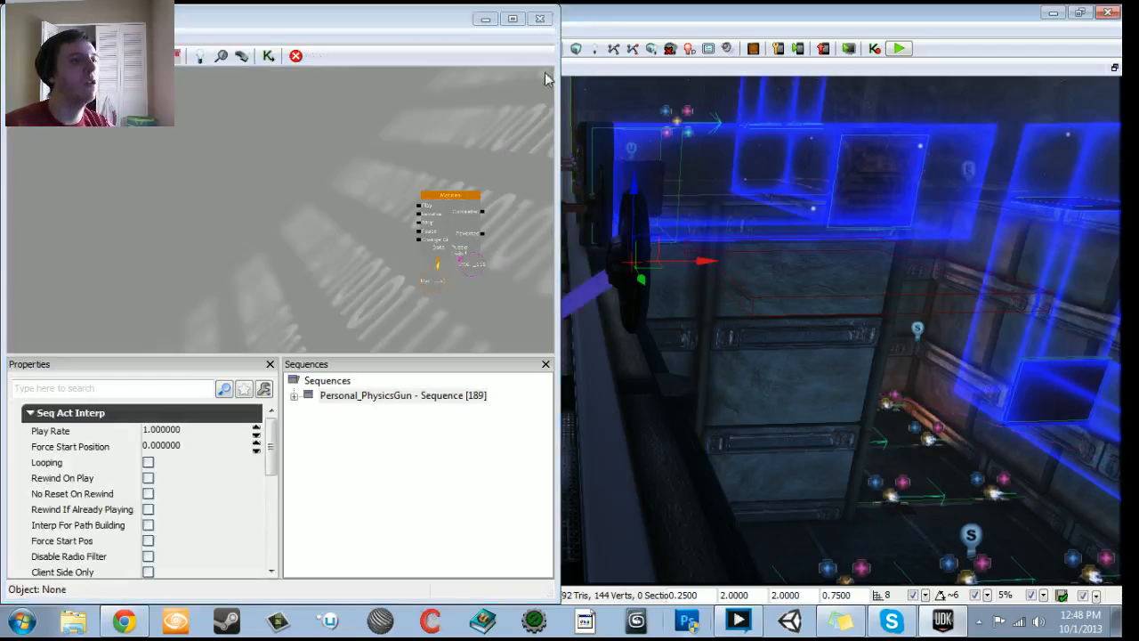
pyautogui.click(483, 20)
# Step: Try rotating the neighbouring puzzle switch handle downward to match the animated one
pyautogui.moveTo(588, 330)
pyautogui.mouseDown(button='right')
pyautogui.moveTo(632, 330)
pyautogui.moveTo(587, 330)
pyautogui.mouseUp(button='right')
pyautogui.click(574, 214)
pyautogui.press('space')
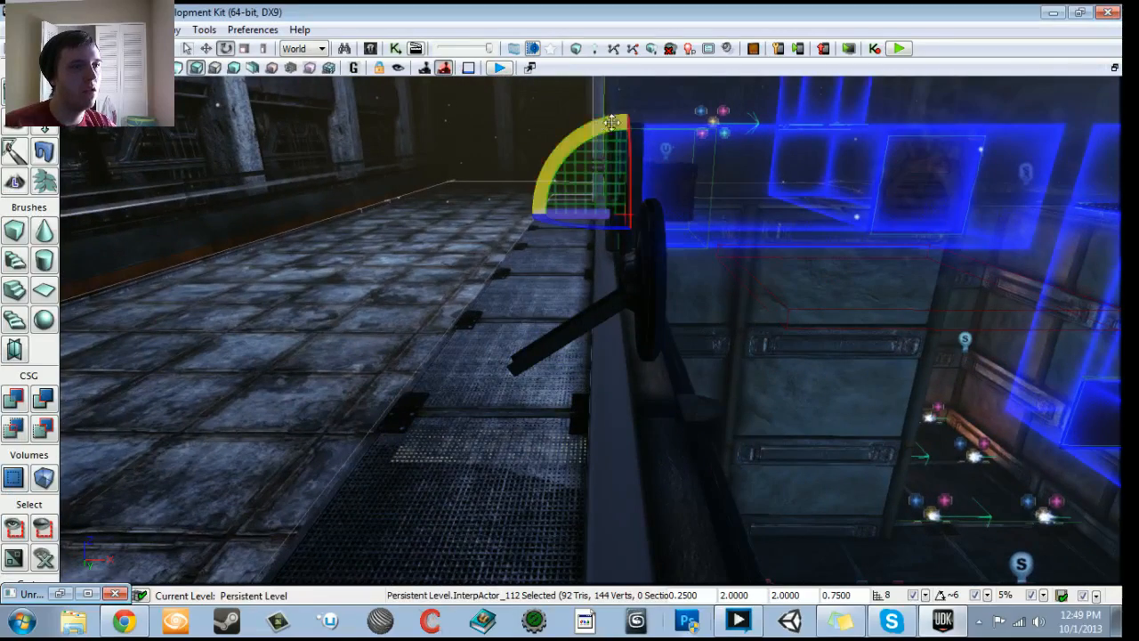
pyautogui.moveTo(598, 129); pyautogui.dragTo(562, 134)
pyautogui.moveTo(561, 135); pyautogui.dragTo(564, 176, button='right')
pyautogui.moveTo(582, 231); pyautogui.dragTo(576, 230)
pyautogui.moveTo(575, 230); pyautogui.dragTo(686, 258, button='right')
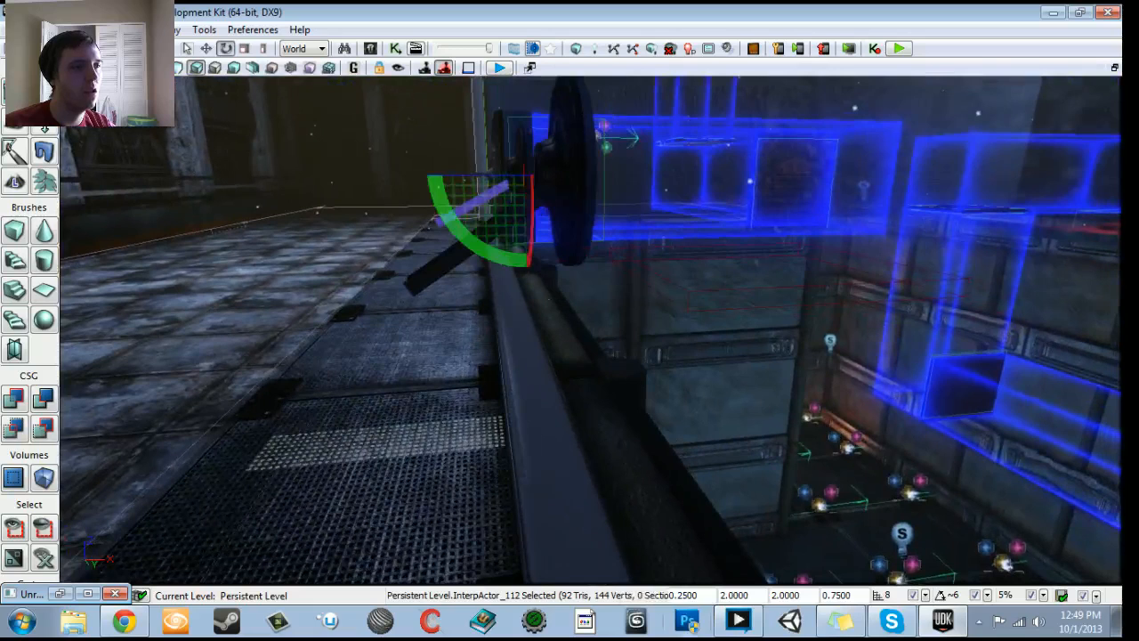
# Step: Undo the neighbouring handle's rotation and turn the animated handle back to horizontal
pyautogui.press('w')
pyautogui.hotkey('ctrl', 'z')
pyautogui.hotkey('ctrl', 'z')
pyautogui.hotkey('ctrl', 'z')
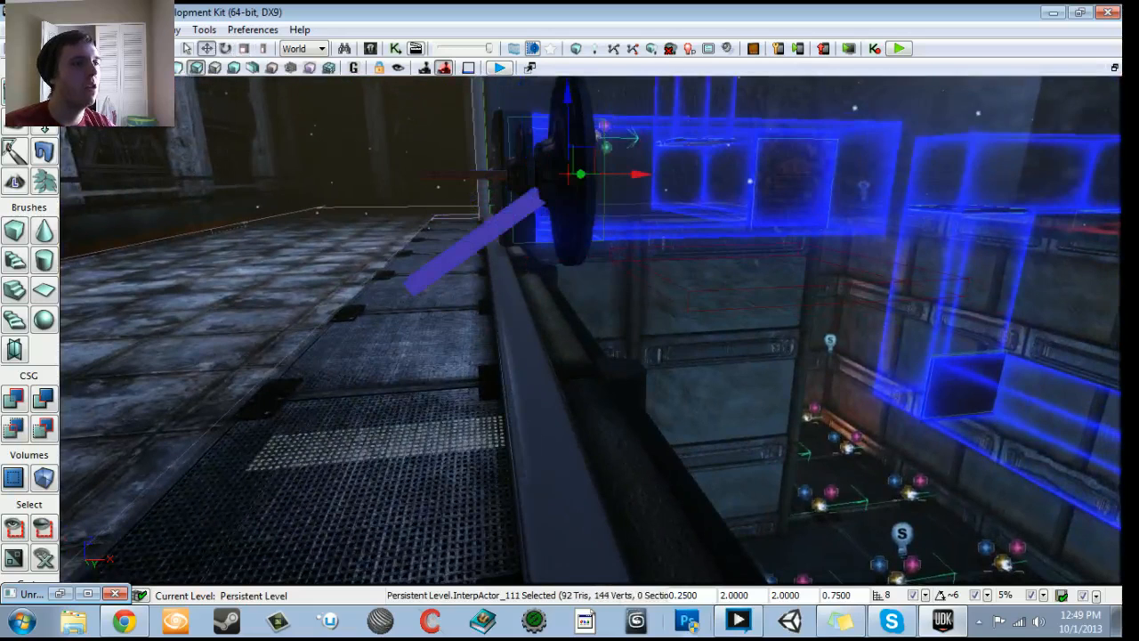
pyautogui.press('e')
pyautogui.moveTo(490, 213); pyautogui.dragTo(491, 167)
pyautogui.press('w')
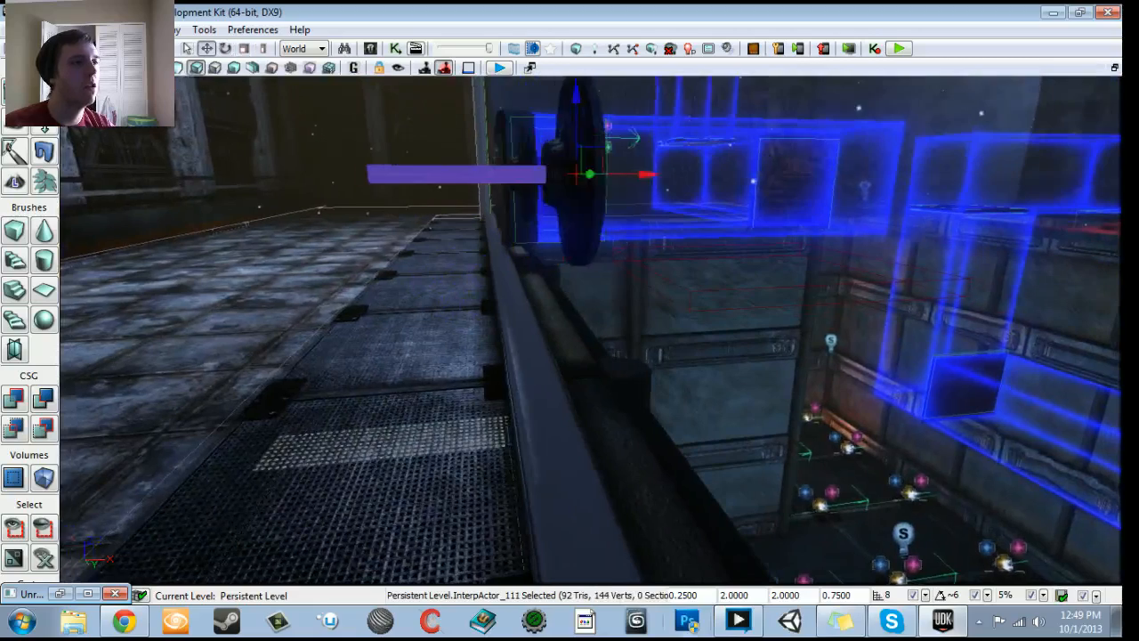
# Step: Select five puzzle switch handles along the railing and rotate them together 28.13 degrees downward
pyautogui.moveTo(490, 168); pyautogui.dragTo(472, 150, button='middle')
pyautogui.keyDown('ctrl'); pyautogui.click(491, 188); pyautogui.keyUp('ctrl')
pyautogui.hotkey('ctrl', 'z')
pyautogui.moveTo(491, 189); pyautogui.dragTo(463, 165, button='right')
pyautogui.keyDown('ctrl'); pyautogui.click(699, 351); pyautogui.keyUp('ctrl')
pyautogui.moveTo(699, 351); pyautogui.dragTo(676, 337, button='right')
pyautogui.keyDown('ctrl'); pyautogui.click(634, 352); pyautogui.keyUp('ctrl')
pyautogui.keyDown('ctrl'); pyautogui.click(581, 280); pyautogui.keyUp('ctrl')
pyautogui.keyDown('ctrl'); pyautogui.click(581, 280); pyautogui.keyUp('ctrl')
pyautogui.moveTo(581, 281); pyautogui.dragTo(579, 231)
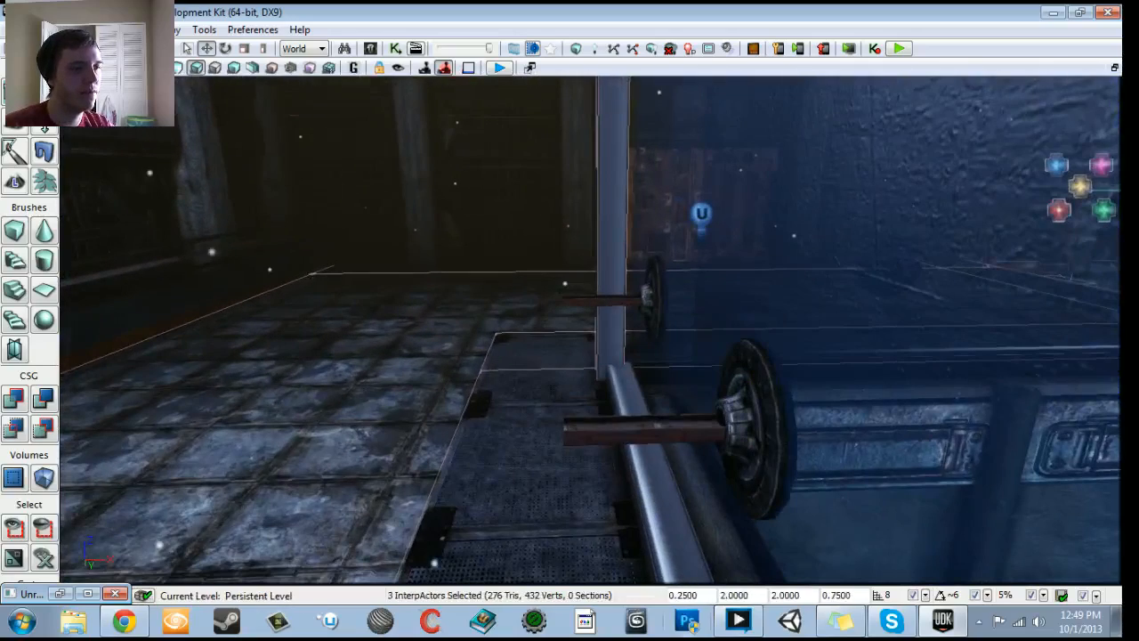
pyautogui.keyDown('ctrl'); pyautogui.click(654, 429); pyautogui.keyUp('ctrl')
pyautogui.keyDown('ctrl'); pyautogui.click(612, 300); pyautogui.keyUp('ctrl')
pyautogui.moveTo(611, 300); pyautogui.dragTo(614, 365)
pyautogui.moveTo(614, 365); pyautogui.dragTo(614, 330, button='right')
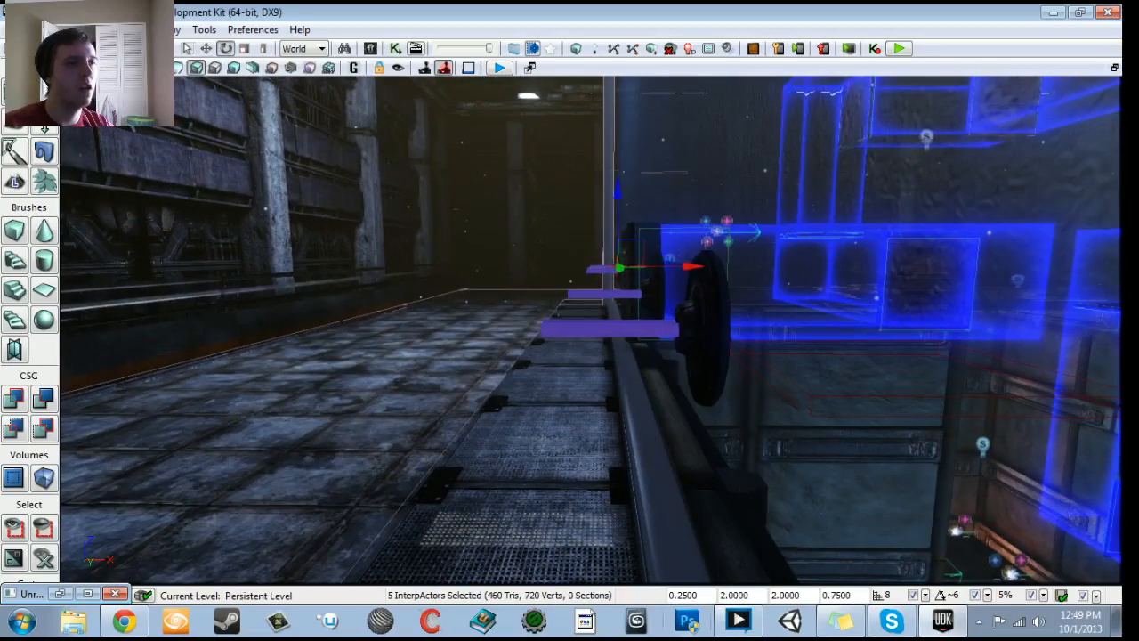
pyautogui.press('space')
pyautogui.moveTo(553, 201); pyautogui.dragTo(530, 235)
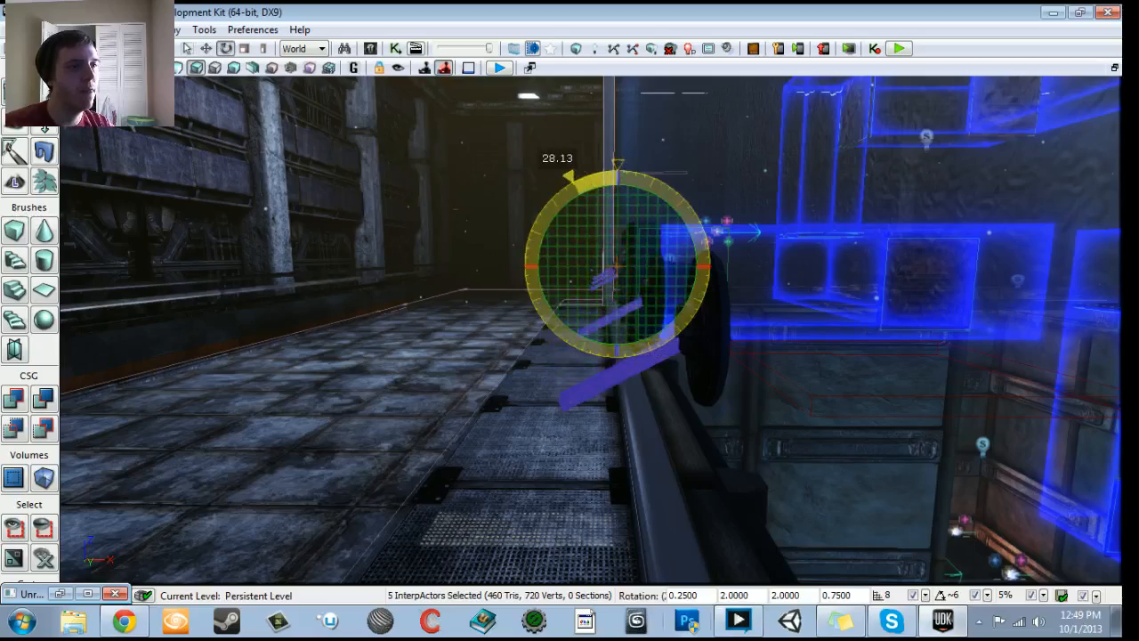
pyautogui.press('space')
pyautogui.press('space')
# Step: Select the remaining two puzzle switch handles and rotate them downward like the other five
pyautogui.moveTo(538, 214); pyautogui.dragTo(428, 233, button='right')
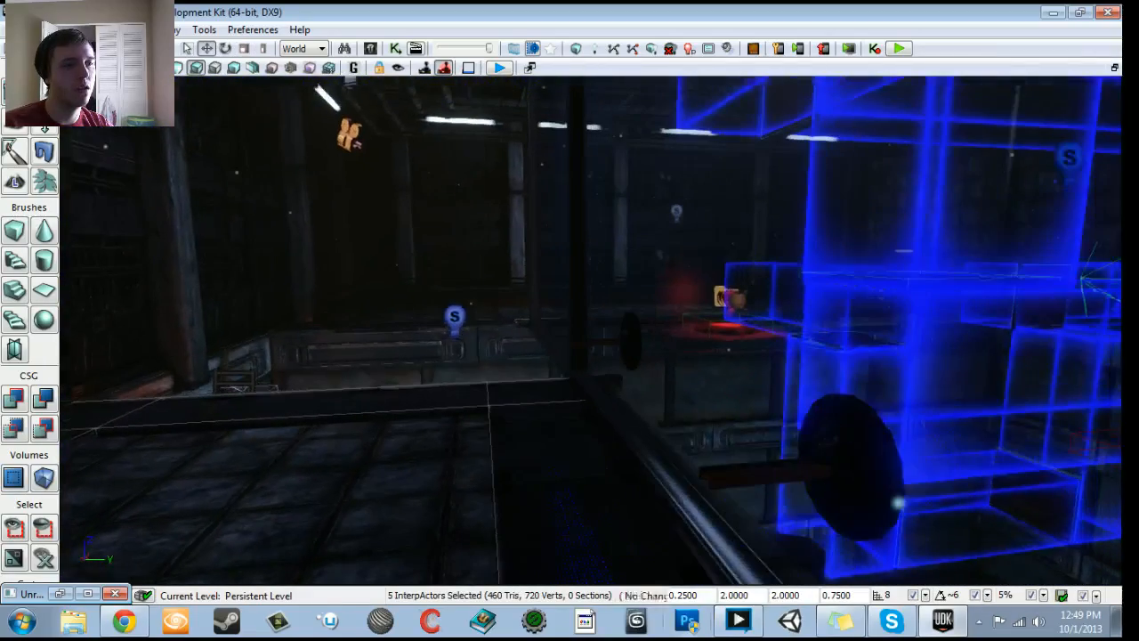
pyautogui.click(631, 341)
pyautogui.moveTo(631, 341); pyautogui.dragTo(595, 388, button='right')
pyautogui.keyDown('ctrl'); pyautogui.click(627, 376); pyautogui.keyUp('ctrl')
pyautogui.press('space')
pyautogui.moveTo(622, 256); pyautogui.dragTo(602, 304)
pyautogui.press('space')
pyautogui.press('space')
pyautogui.moveTo(604, 309); pyautogui.dragTo(634, 339, button='right')
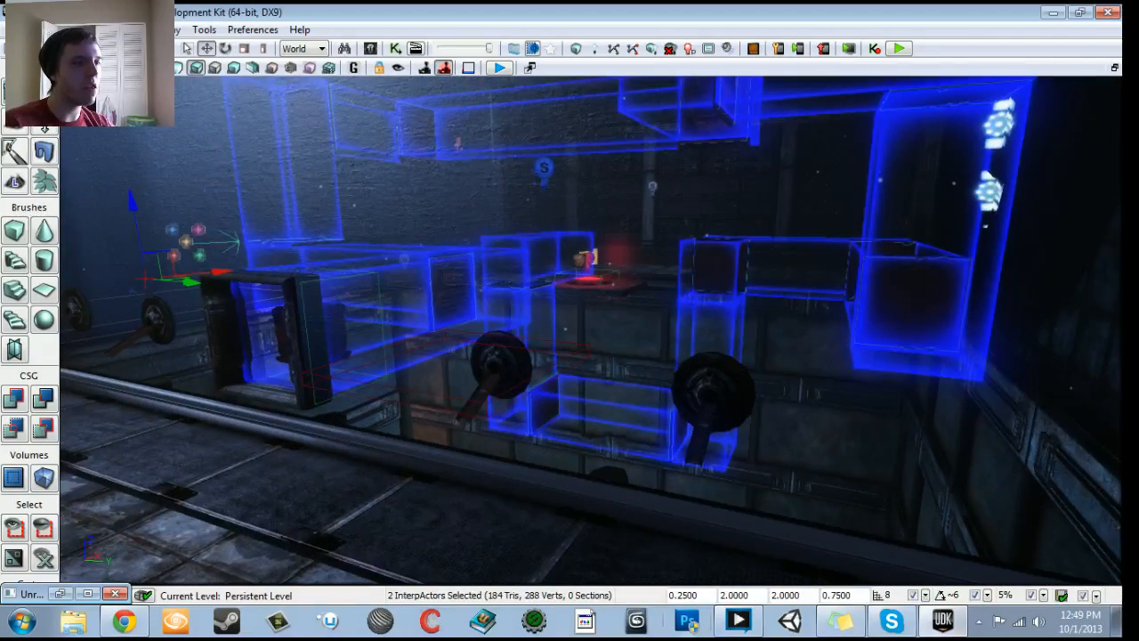
# Step: Reopen Kismet and arrange the Matinee node with its data and handle variable nodes directly beneath it
pyautogui.click(397, 48)
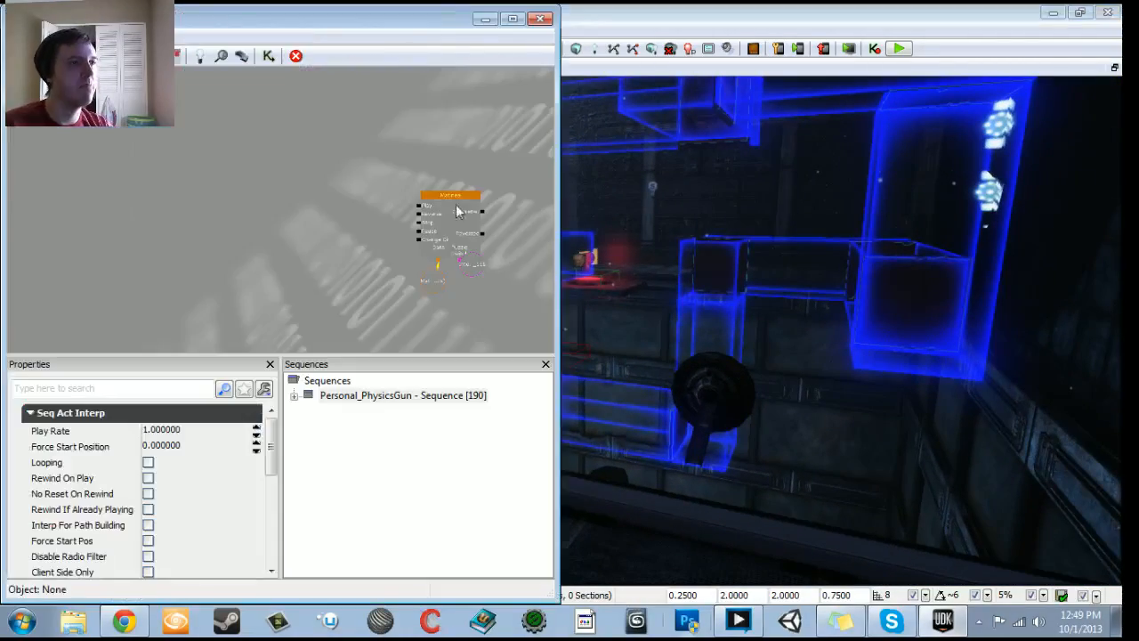
pyautogui.click(462, 267)
pyautogui.keyDown('ctrl'); pyautogui.moveTo(468, 267); pyautogui.dragTo(467, 293); pyautogui.keyUp('ctrl')
pyautogui.keyDown('ctrl'); pyautogui.keyDown('alt'); pyautogui.moveTo(381, 181); pyautogui.dragTo(509, 309); pyautogui.keyUp('alt'); pyautogui.keyUp('ctrl')
pyautogui.scroll(-2, 396, 319)
pyautogui.moveTo(396, 319); pyautogui.dragTo(466, 348)
pyautogui.keyDown('ctrl'); pyautogui.moveTo(478, 282); pyautogui.dragTo(293, 209); pyautogui.keyUp('ctrl')
pyautogui.scroll(-2, 293, 209)
pyautogui.scroll(-1, 293, 210)
pyautogui.moveTo(228, 270); pyautogui.dragTo(156, 328)
pyautogui.click(216, 191)
pyautogui.keyDown('ctrl'); pyautogui.keyDown('alt'); pyautogui.moveTo(257, 148); pyautogui.dragTo(498, 246); pyautogui.keyUp('alt'); pyautogui.keyUp('ctrl')
pyautogui.moveTo(364, 257); pyautogui.dragTo(371, 234)
pyautogui.scroll(-1, 251, 88)
pyautogui.scroll(3, 371, 234)
pyautogui.scroll(4, 479, 343)
pyautogui.moveTo(337, 308); pyautogui.dragTo(300, 336)
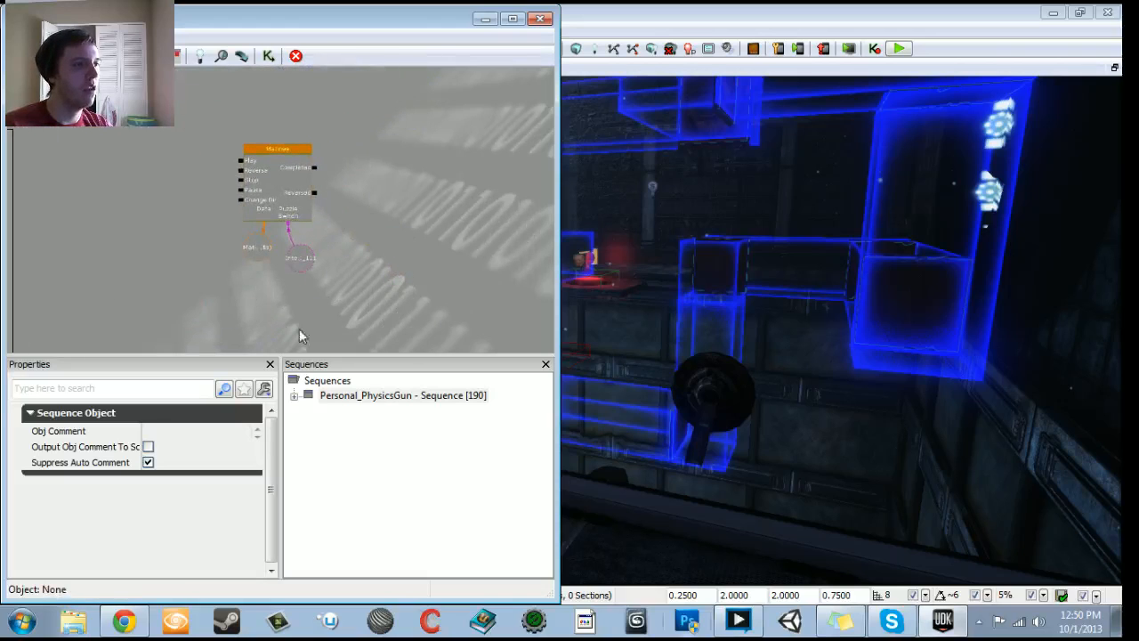
# Step: Add a Bool variable named "Switch 1" and place it beside the Matinee node's inputs
pyautogui.click(243, 264)
pyautogui.rightClick(162, 154)
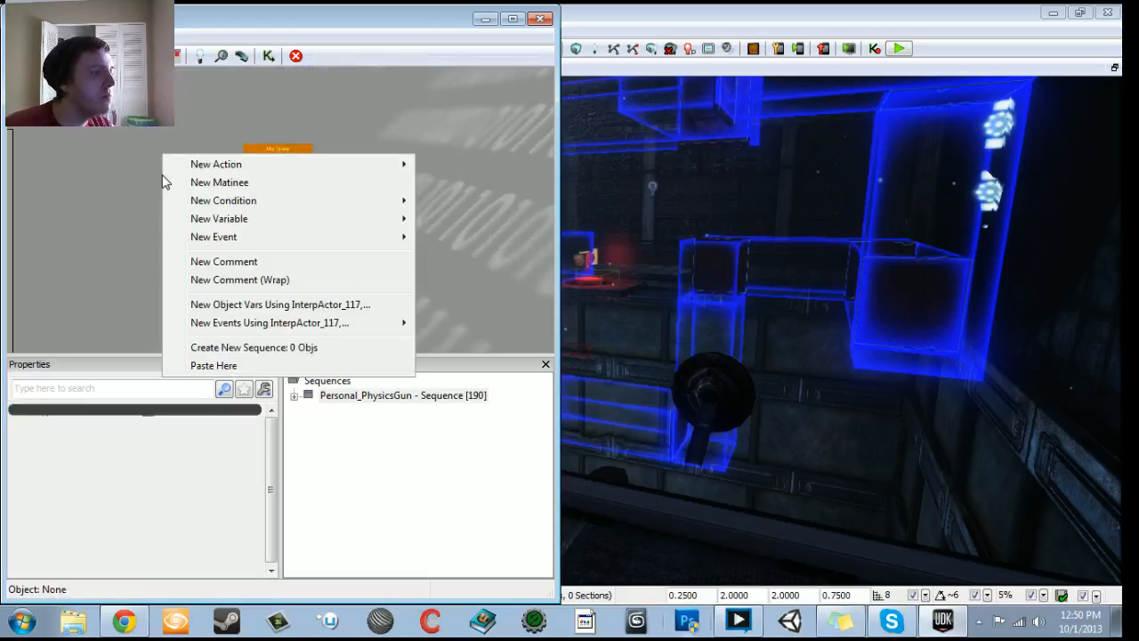
pyautogui.moveTo(246, 219)
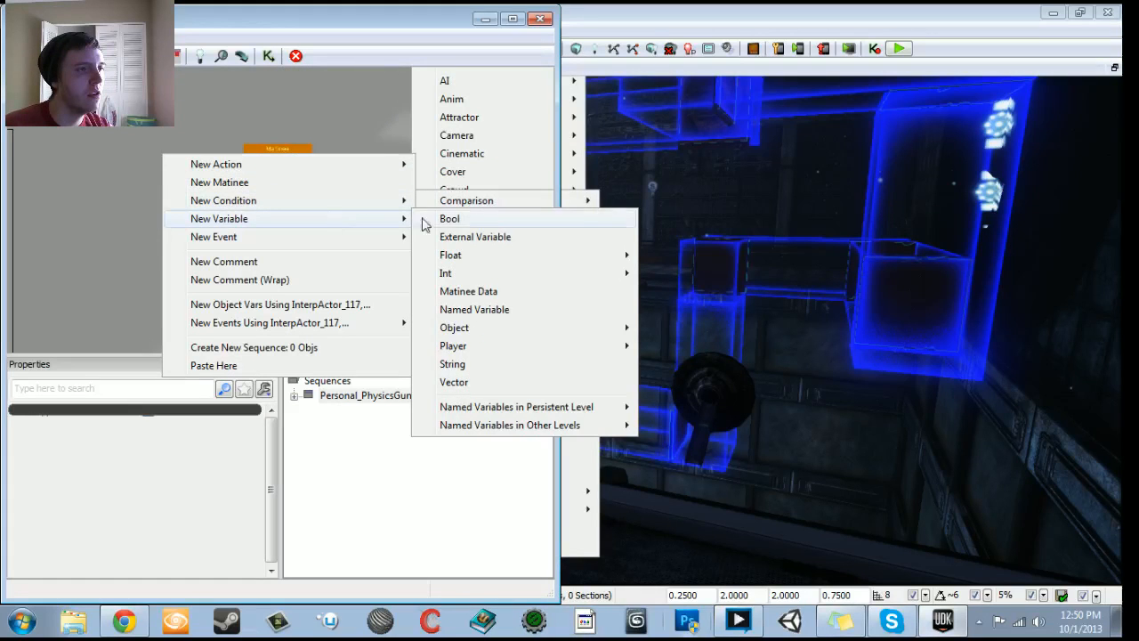
pyautogui.click(450, 219)
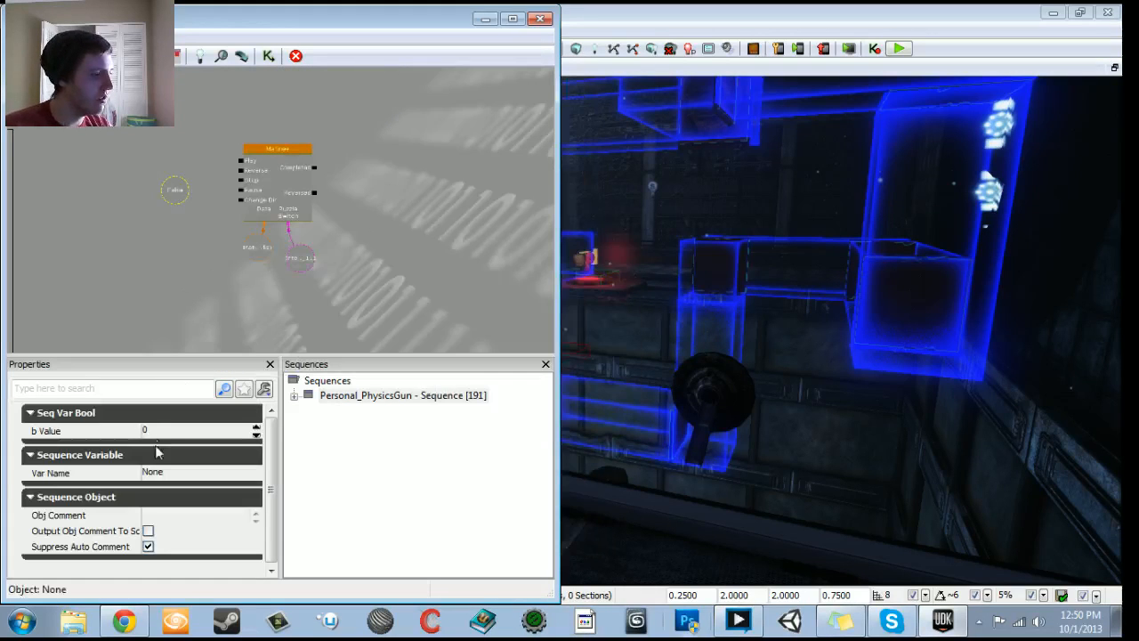
pyautogui.click(169, 477)
pyautogui.write('Switch 1')
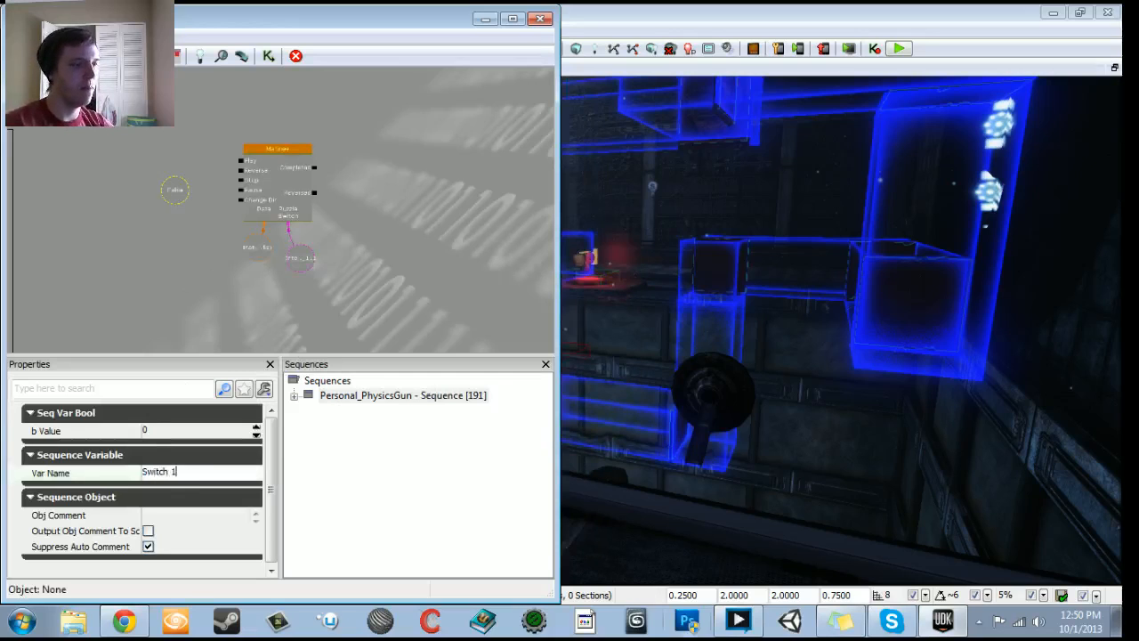
pyautogui.press('Return')
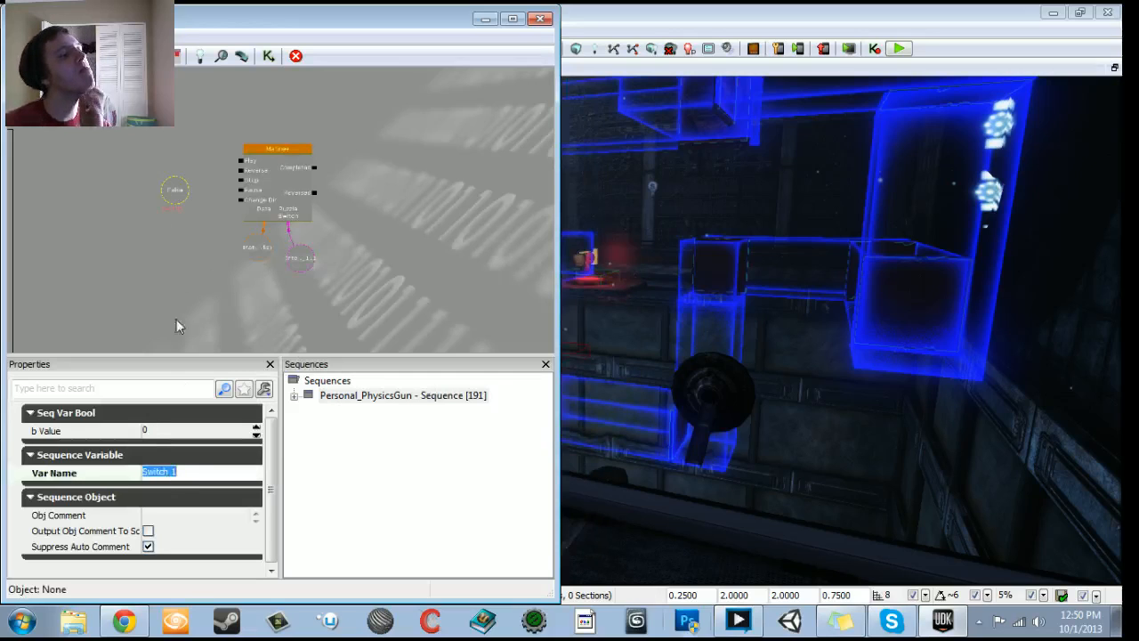
pyautogui.click(176, 193)
pyautogui.moveTo(175, 198); pyautogui.dragTo(204, 158)
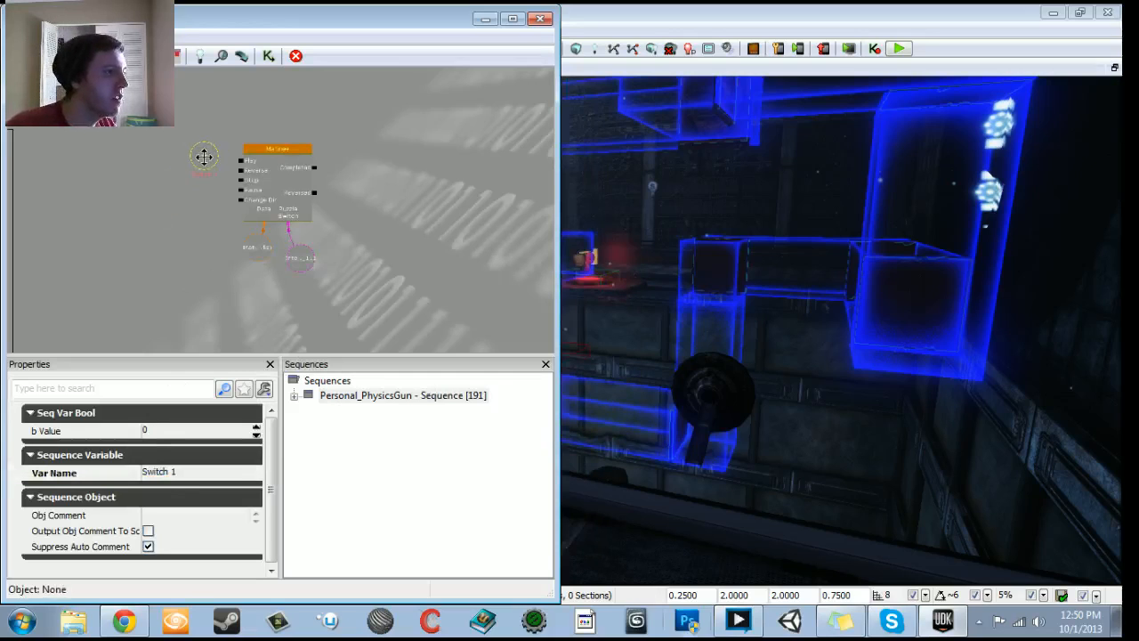
# Step: Level the handle variable with the Matinee data node and wrap the whole setup in a comment frame titled "Switch One"
pyautogui.click(301, 259)
pyautogui.keyDown('ctrl'); pyautogui.moveTo(301, 259); pyautogui.dragTo(305, 250); pyautogui.keyUp('ctrl')
pyautogui.moveTo(694, 285); pyautogui.dragTo(587, 343, button='right')
pyautogui.keyDown('ctrl'); pyautogui.keyDown('alt'); pyautogui.moveTo(168, 124); pyautogui.dragTo(384, 284); pyautogui.keyUp('alt'); pyautogui.keyUp('ctrl')
pyautogui.write('cSwitch One')
pyautogui.press('Return')
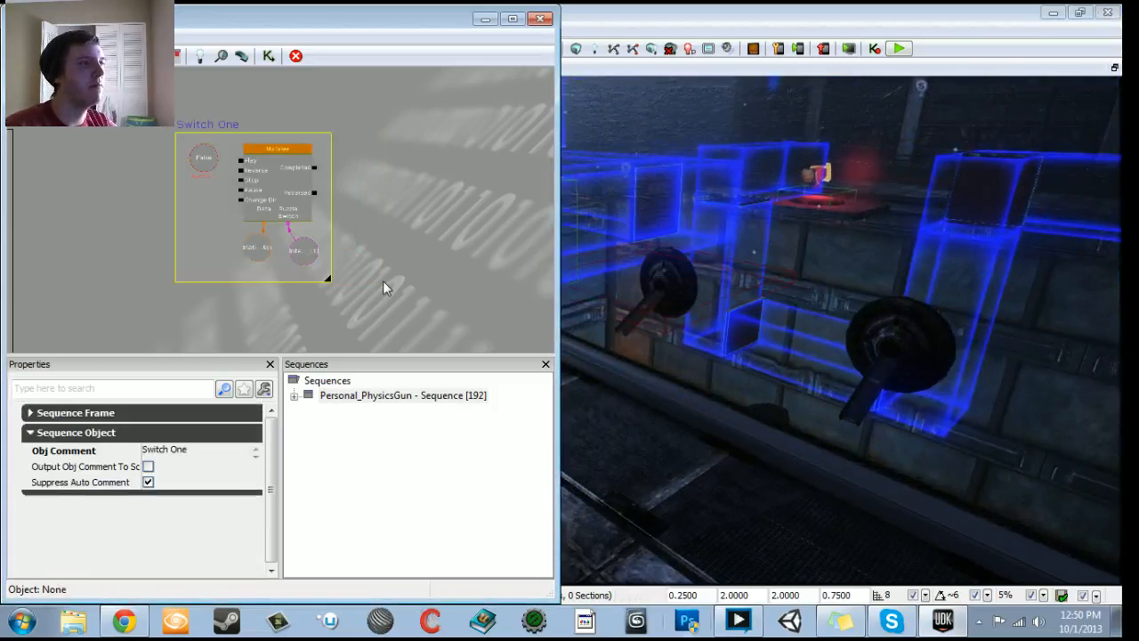
# Step: Duplicate the complete Switch One node group and place the copy directly beneath the original
pyautogui.keyDown('ctrl'); pyautogui.keyDown('alt'); pyautogui.moveTo(160, 126); pyautogui.dragTo(354, 286); pyautogui.keyUp('alt'); pyautogui.keyUp('ctrl')
pyautogui.hotkey('ctrl', 'w')
pyautogui.moveTo(268, 312); pyautogui.dragTo(287, 208)
pyautogui.keyDown('ctrl'); pyautogui.moveTo(406, 140); pyautogui.dragTo(315, 217); pyautogui.keyUp('ctrl')
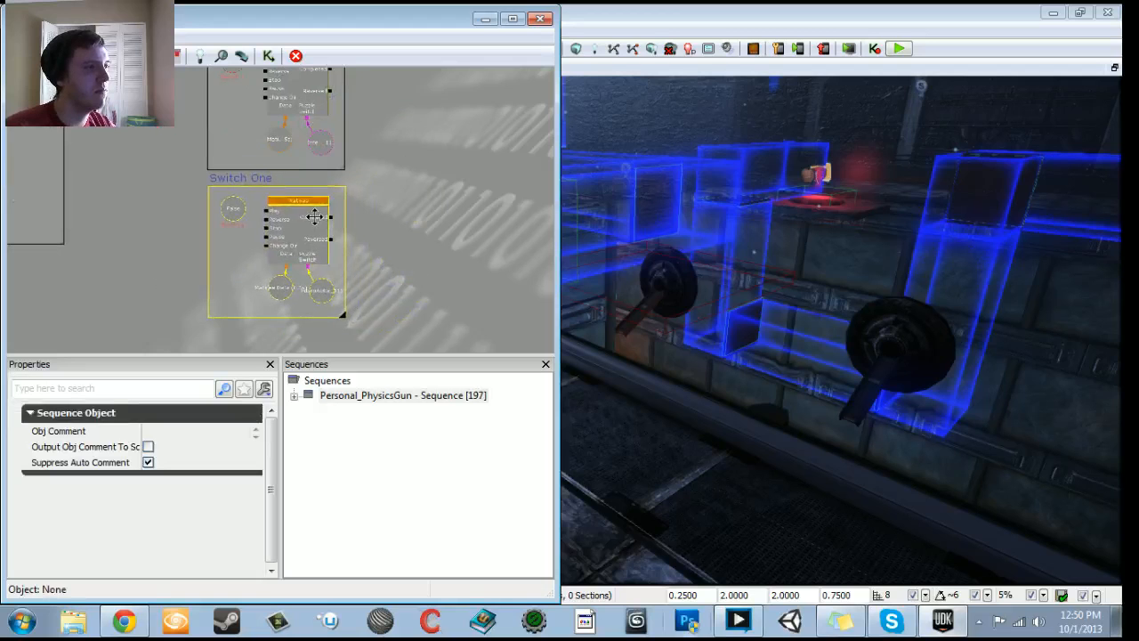
# Step: Select the second puzzle switch handle in the level and assign it to the copied group's object variable
pyautogui.click(639, 313)
pyautogui.moveTo(639, 314); pyautogui.dragTo(596, 259)
pyautogui.moveTo(597, 258); pyautogui.dragTo(637, 296, button='right')
pyautogui.rightClick(321, 293)
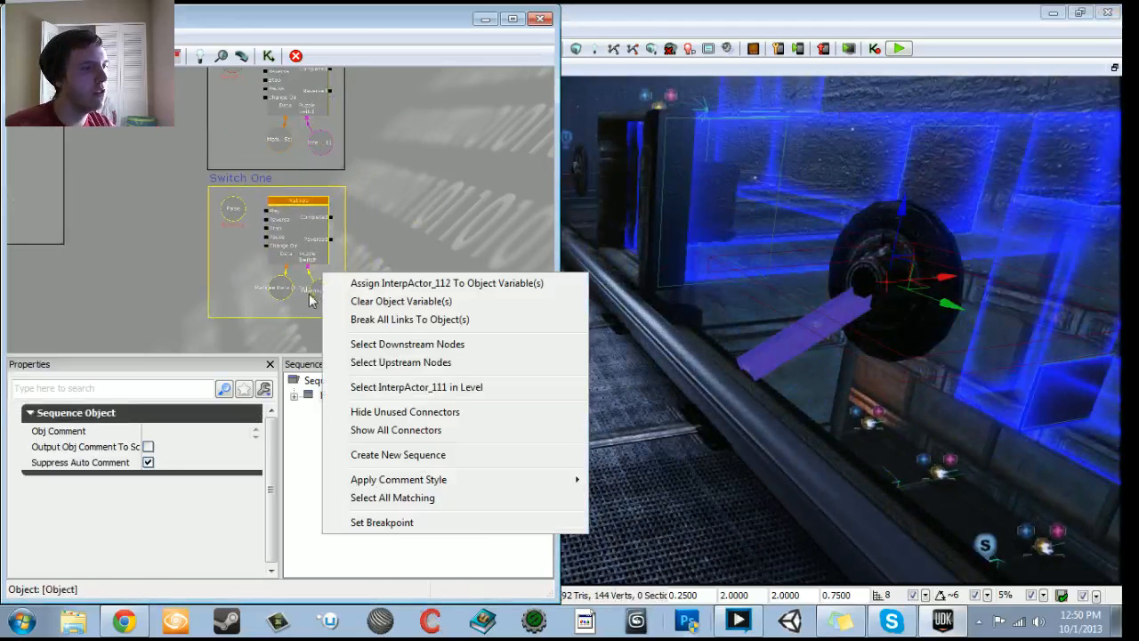
pyautogui.click(311, 293)
pyautogui.rightClick(314, 292)
# Step: Rename the copied group's Bool variable for the second switch and retitle its comment frame "Switch Two"
pyautogui.click(233, 211)
pyautogui.click(232, 211)
pyautogui.click(198, 473)
pyautogui.click(197, 475)
pyautogui.press('Return')
pyautogui.click(253, 180)
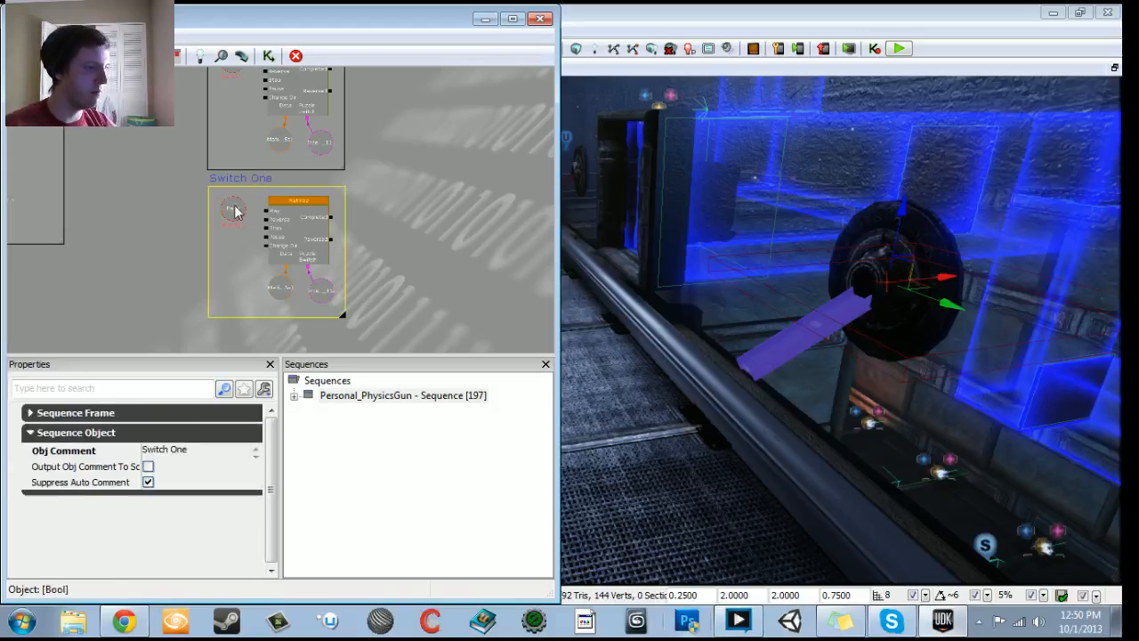
pyautogui.click(201, 452)
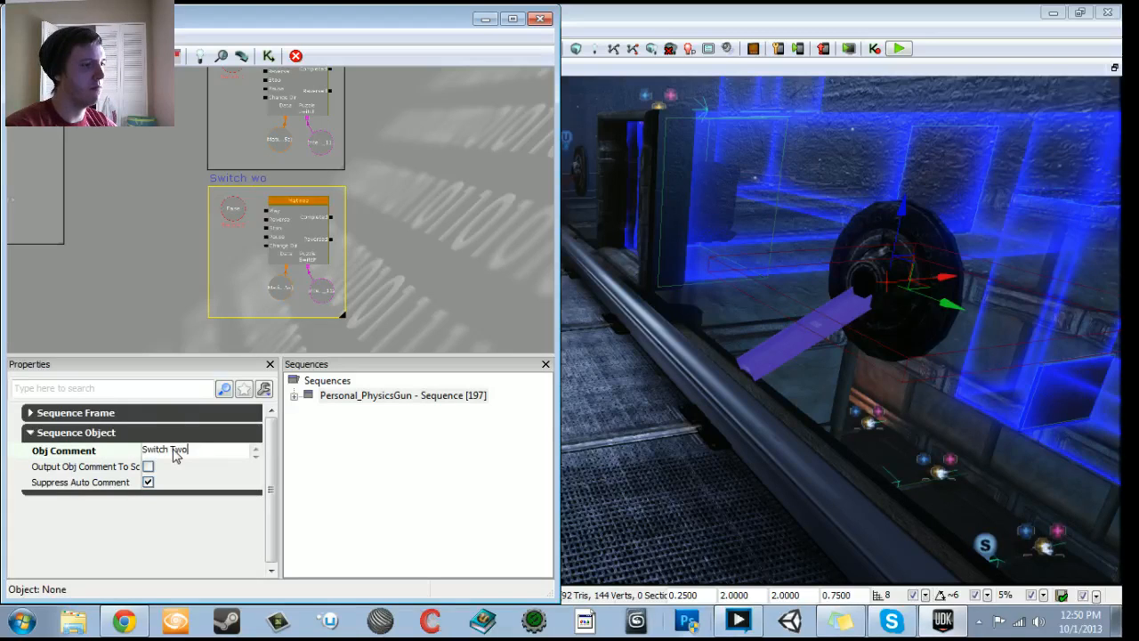
# Step: Duplicate the Switch Two node group and align the copy directly beneath it
pyautogui.scroll(-10, 189, 314)
pyautogui.scroll(7, 179, 269)
pyautogui.click(185, 189)
pyautogui.keyDown('ctrl'); pyautogui.keyDown('alt'); pyautogui.moveTo(297, 260); pyautogui.dragTo(350, 285); pyautogui.keyUp('alt'); pyautogui.keyUp('ctrl')
pyautogui.hotkey('ctrl', 'w')
pyautogui.moveTo(228, 288); pyautogui.dragTo(227, 203)
pyautogui.scroll(1, 229, 203)
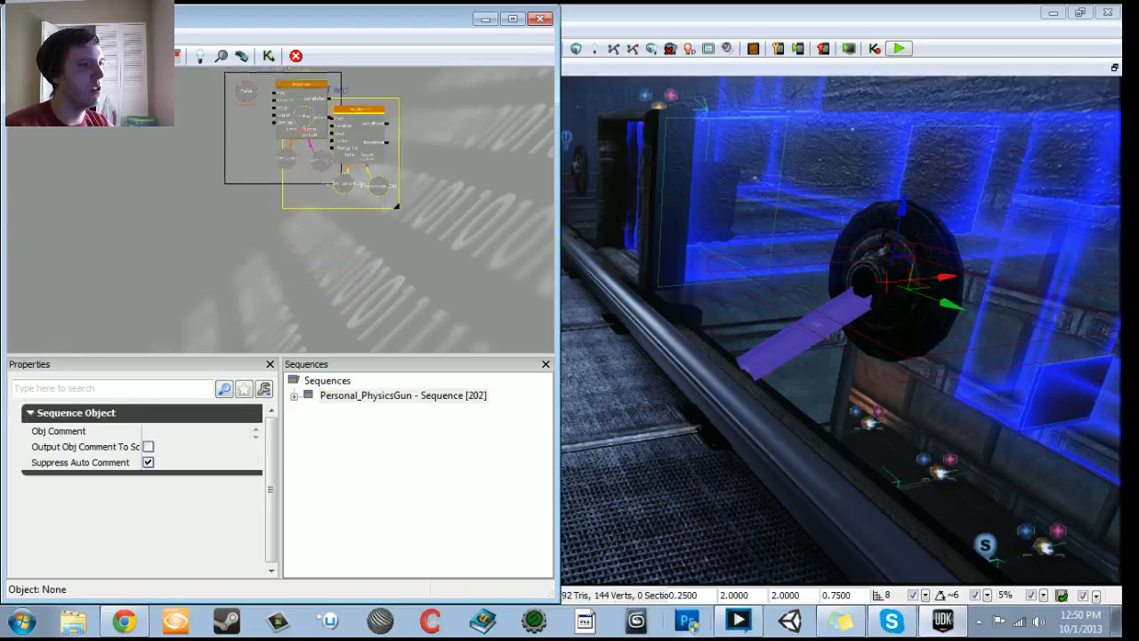
pyautogui.keyDown('ctrl'); pyautogui.moveTo(349, 133); pyautogui.dragTo(294, 237); pyautogui.keyUp('ctrl')
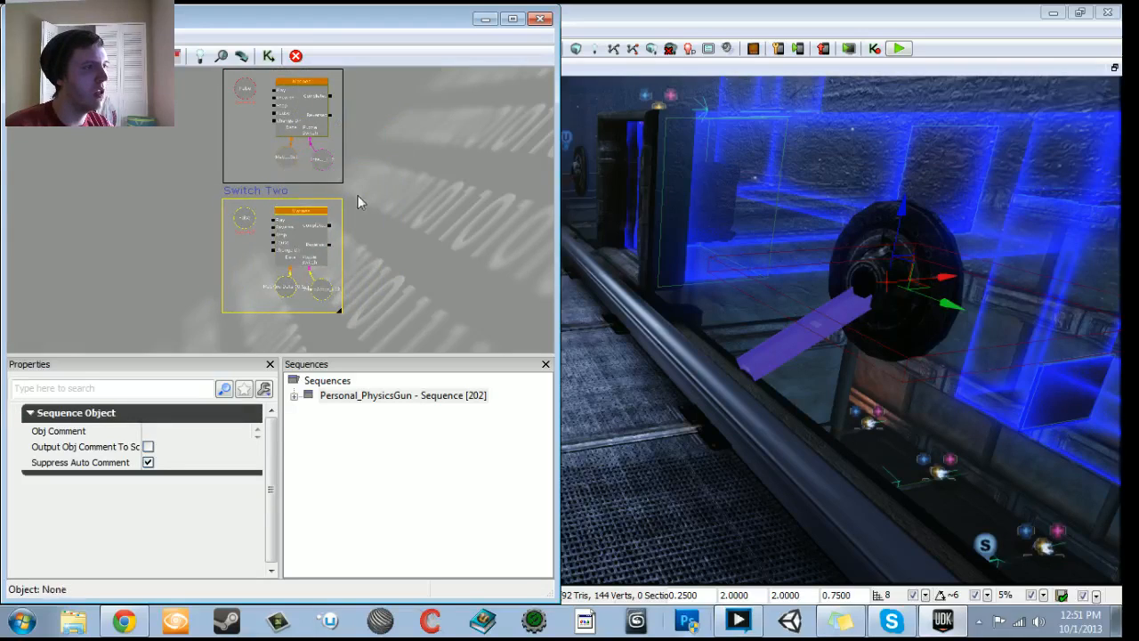
# Step: Select the third puzzle switch handle in the level and assign it to the newest group's object variable
pyautogui.scroll(3, 358, 197)
pyautogui.moveTo(748, 312); pyautogui.dragTo(723, 262)
pyautogui.click(917, 275)
pyautogui.click(373, 350)
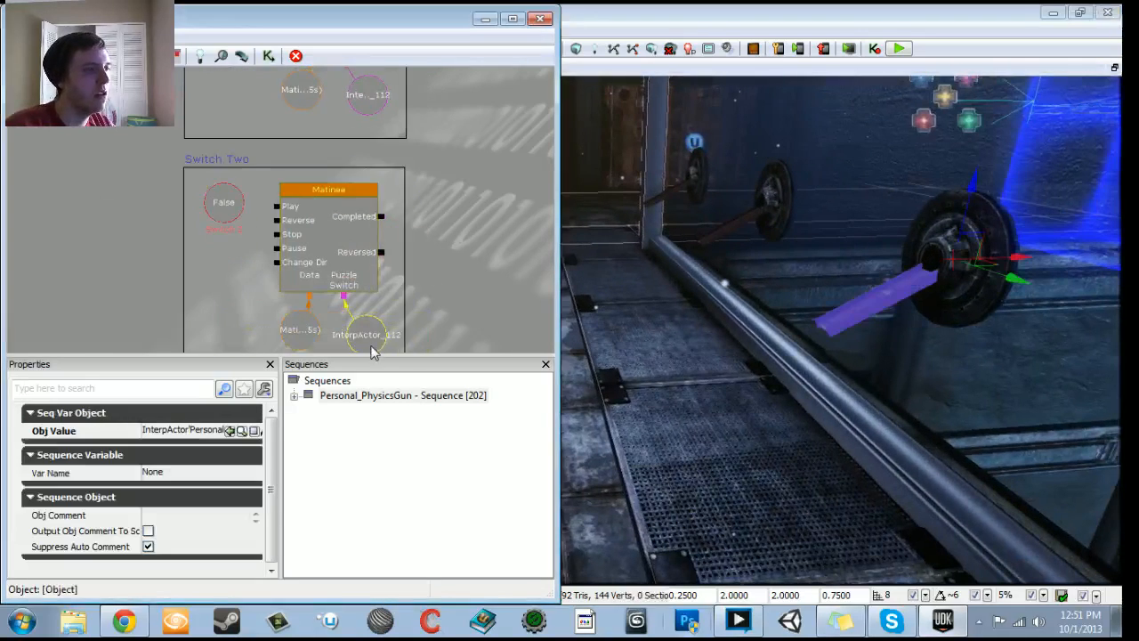
pyautogui.rightClick(367, 322)
pyautogui.click(394, 333)
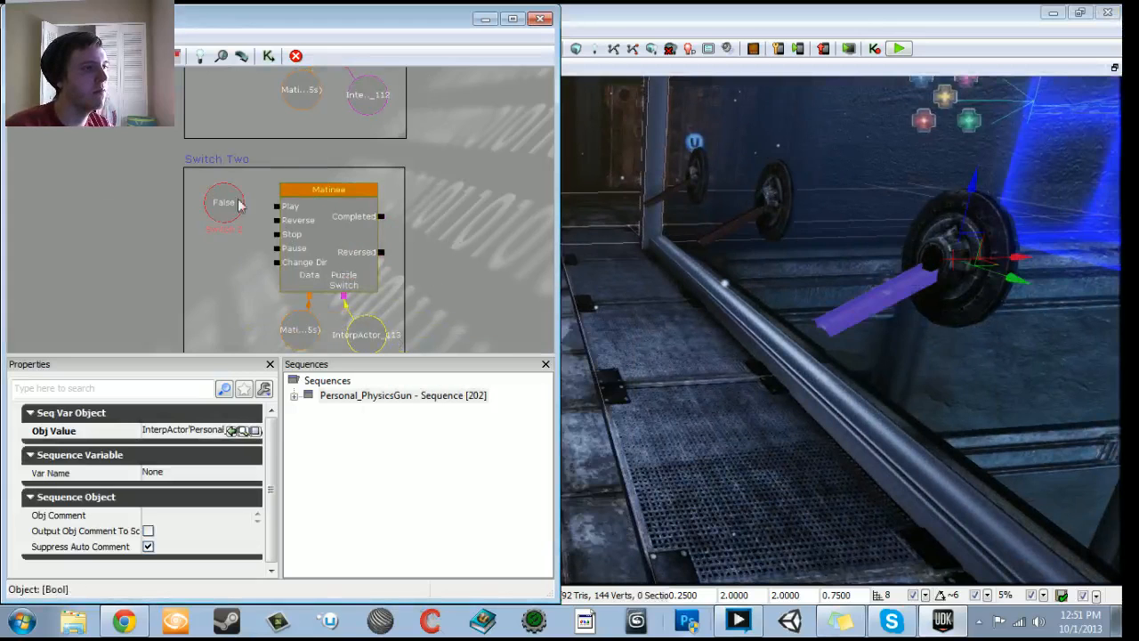
# Step: Rename the third group's Bool variable to "Switch 3" and its comment frame to "Switch Three"
pyautogui.click(237, 204)
pyautogui.click(198, 474)
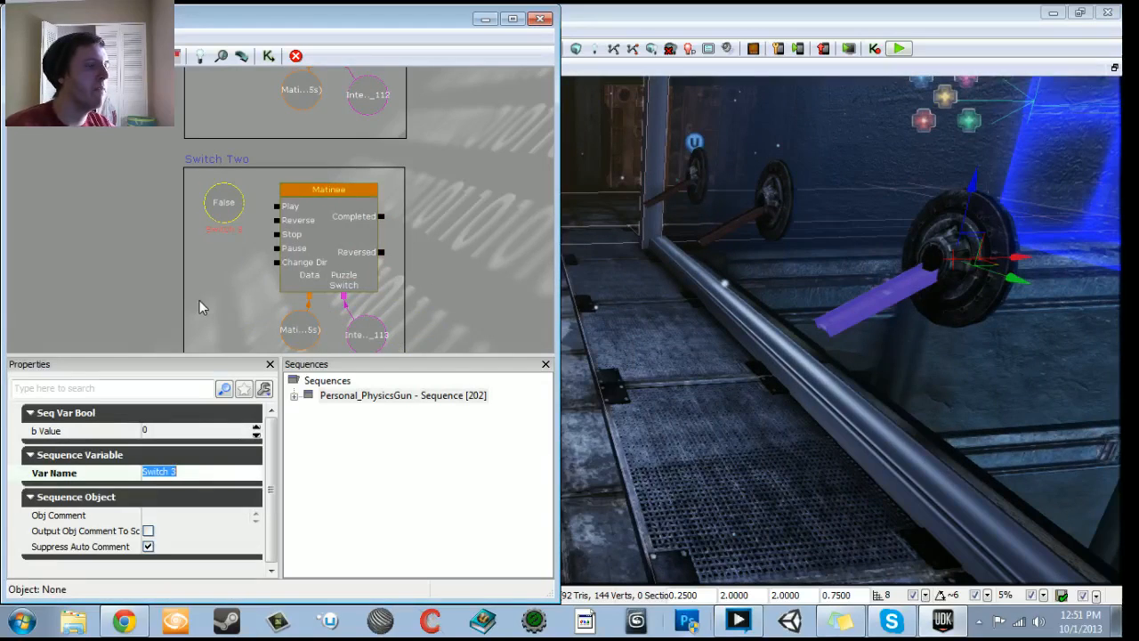
pyautogui.moveTo(258, 280); pyautogui.dragTo(257, 326)
pyautogui.click(220, 200)
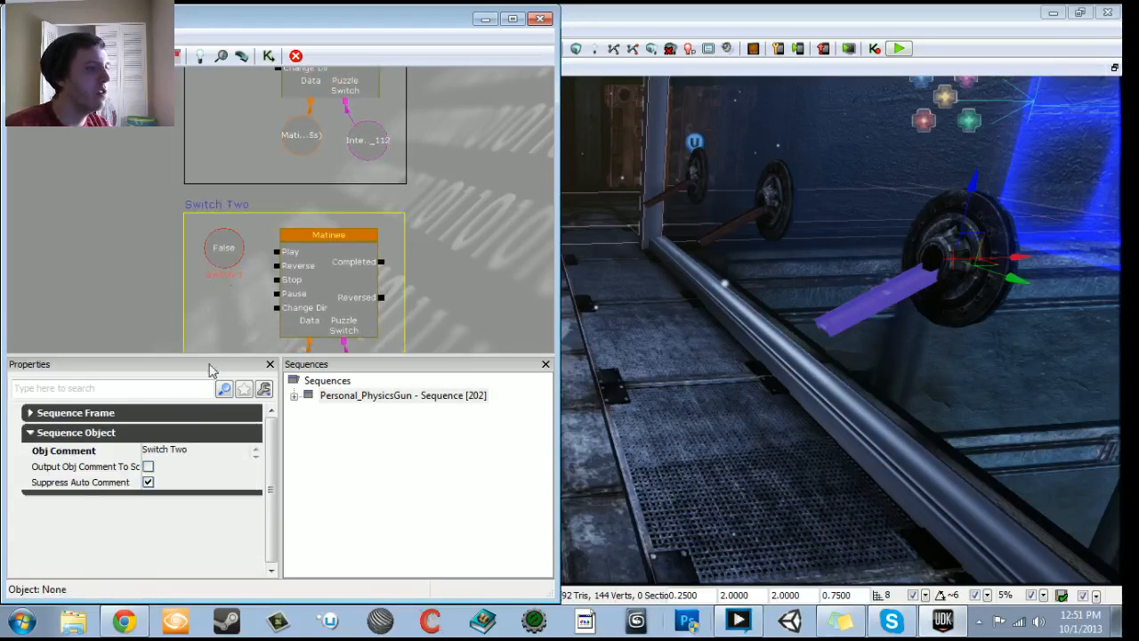
pyautogui.click(197, 451)
pyautogui.write('Three')
pyautogui.press('Return')
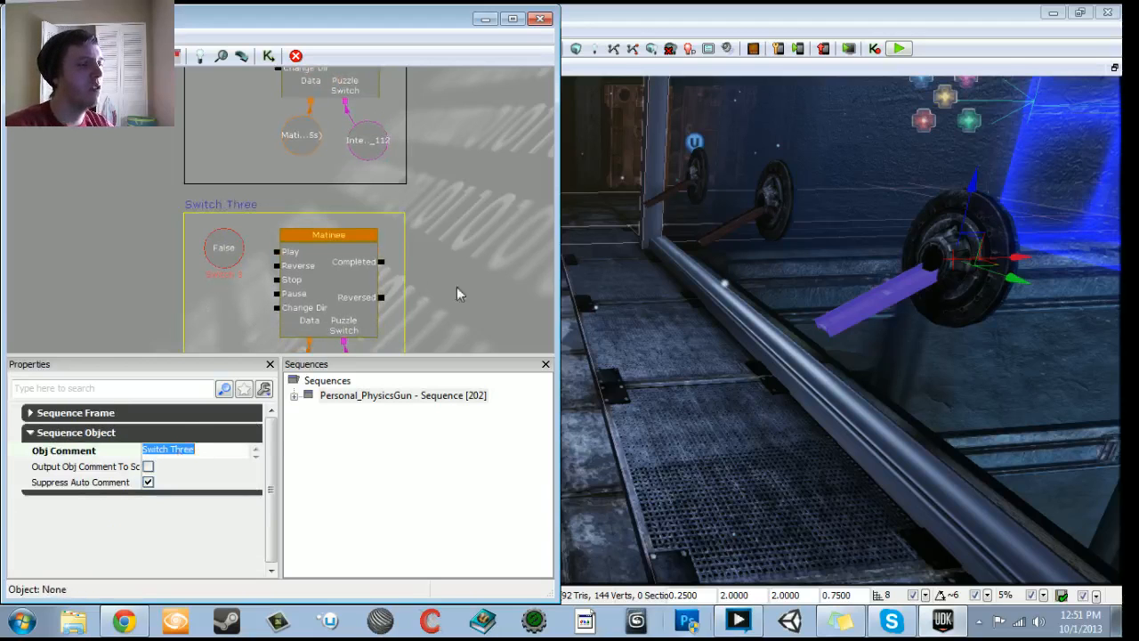
# Step: Select the fourth puzzle switch handle, then duplicate the Switch Three node group directly beneath the original
pyautogui.scroll(-3, 455, 286)
pyautogui.moveTo(725, 294); pyautogui.dragTo(723, 192)
pyautogui.click(845, 342)
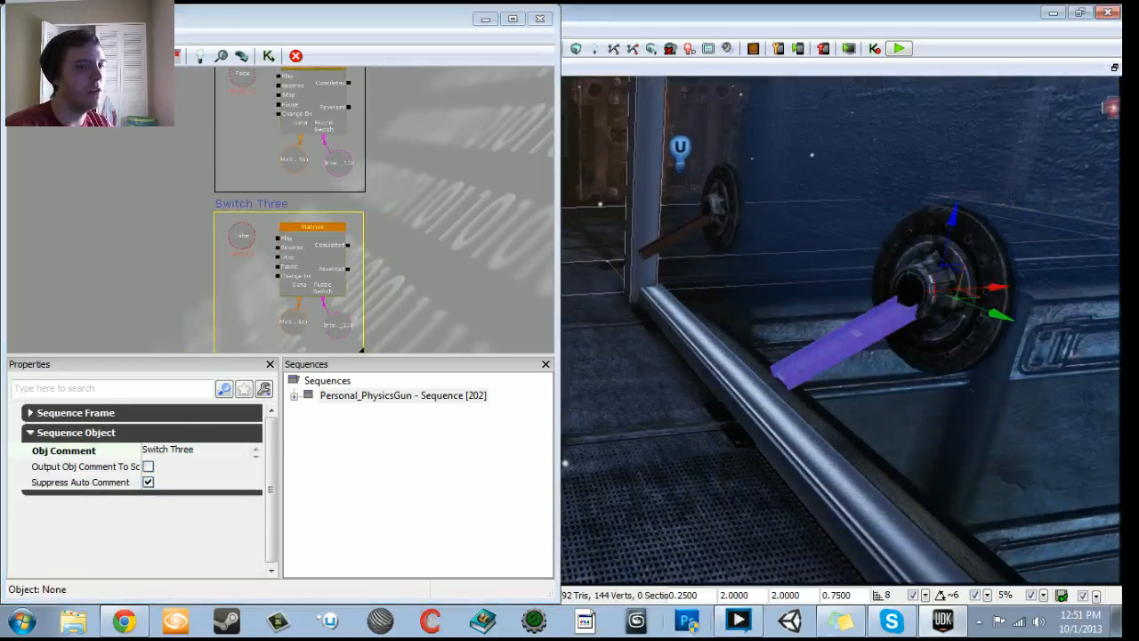
pyautogui.scroll(-2, 384, 260)
pyautogui.click(147, 197)
pyautogui.keyDown('ctrl'); pyautogui.keyDown('alt'); pyautogui.moveTo(198, 165); pyautogui.dragTo(341, 276); pyautogui.keyUp('alt'); pyautogui.keyUp('ctrl')
pyautogui.hotkey('ctrl', 'c')
pyautogui.hotkey('ctrl', 'v')
pyautogui.moveTo(241, 294); pyautogui.dragTo(280, 224)
pyautogui.keyDown('ctrl'); pyautogui.moveTo(390, 192); pyautogui.dragTo(326, 265); pyautogui.keyUp('ctrl')
# Step: Assign the selected fourth handle to the object variable in the lower Switch Three copy
pyautogui.scroll(3, 328, 267)
pyautogui.moveTo(410, 237); pyautogui.dragTo(374, 154)
pyautogui.scroll(2, 374, 156)
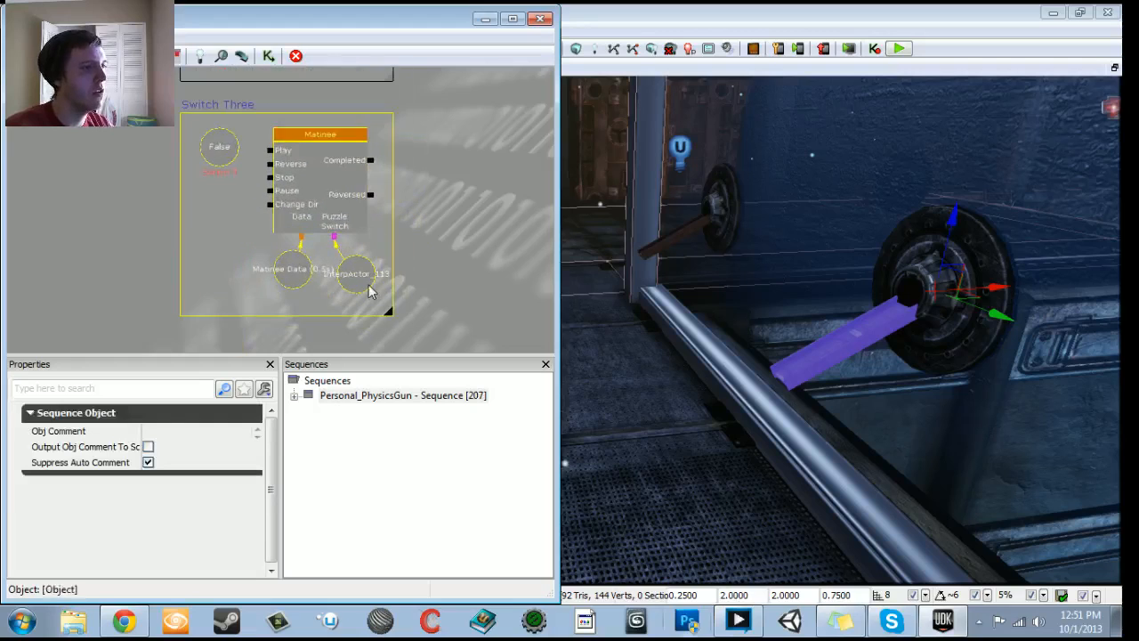
pyautogui.click(368, 284)
pyautogui.rightClick(361, 261)
pyautogui.click(412, 271)
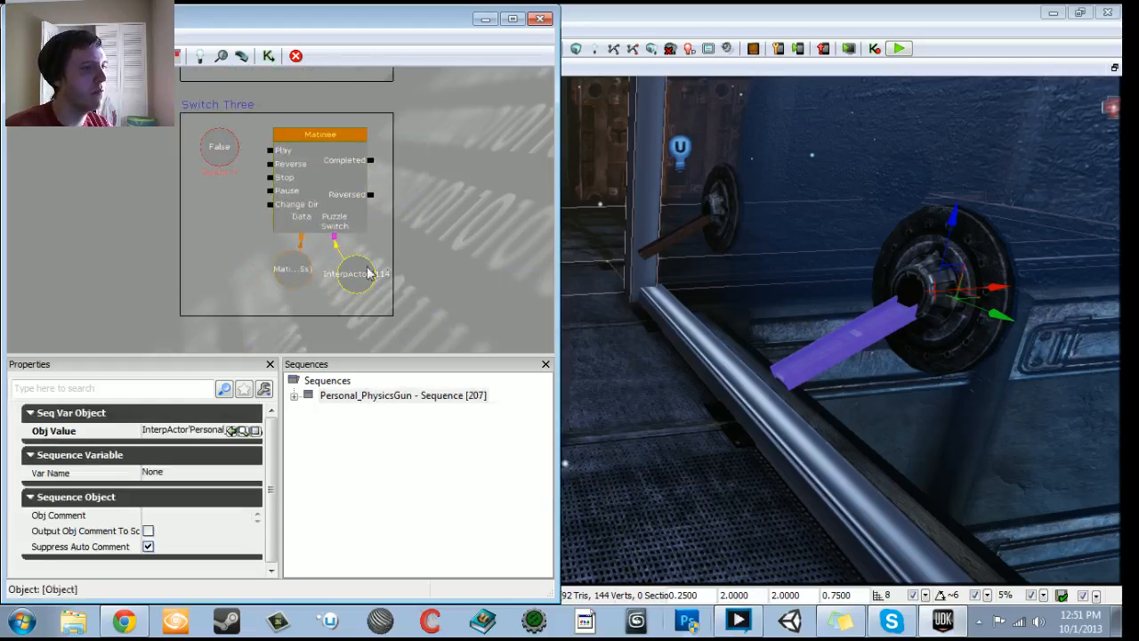
# Step: Rename the fourth group's Bool variable to "Switch 4" and its comment frame to "Switch Four"
pyautogui.click(219, 147)
pyautogui.click(195, 473)
pyautogui.click(199, 478)
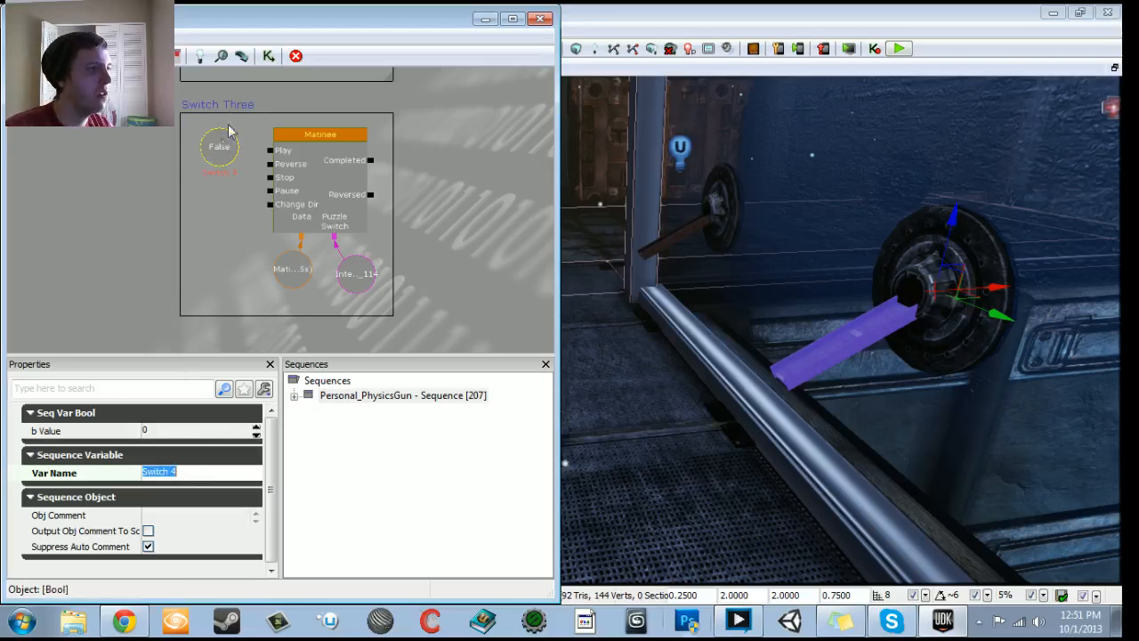
pyautogui.click(234, 113)
pyautogui.click(213, 451)
pyautogui.moveTo(217, 452); pyautogui.dragTo(174, 454)
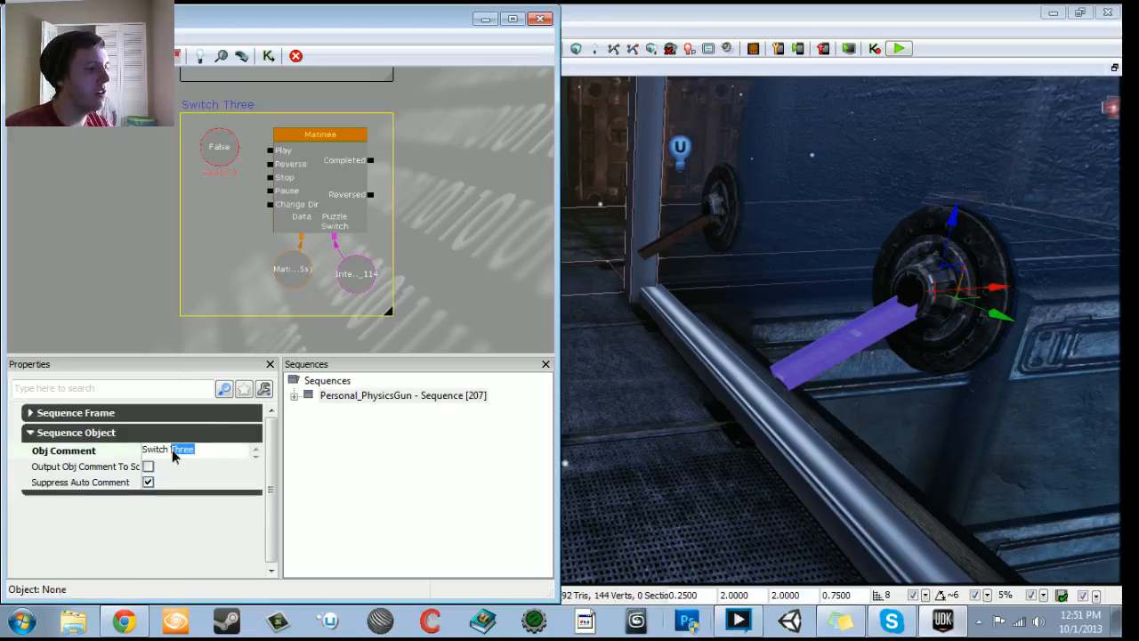
pyautogui.write('Four')
pyautogui.press('Return')
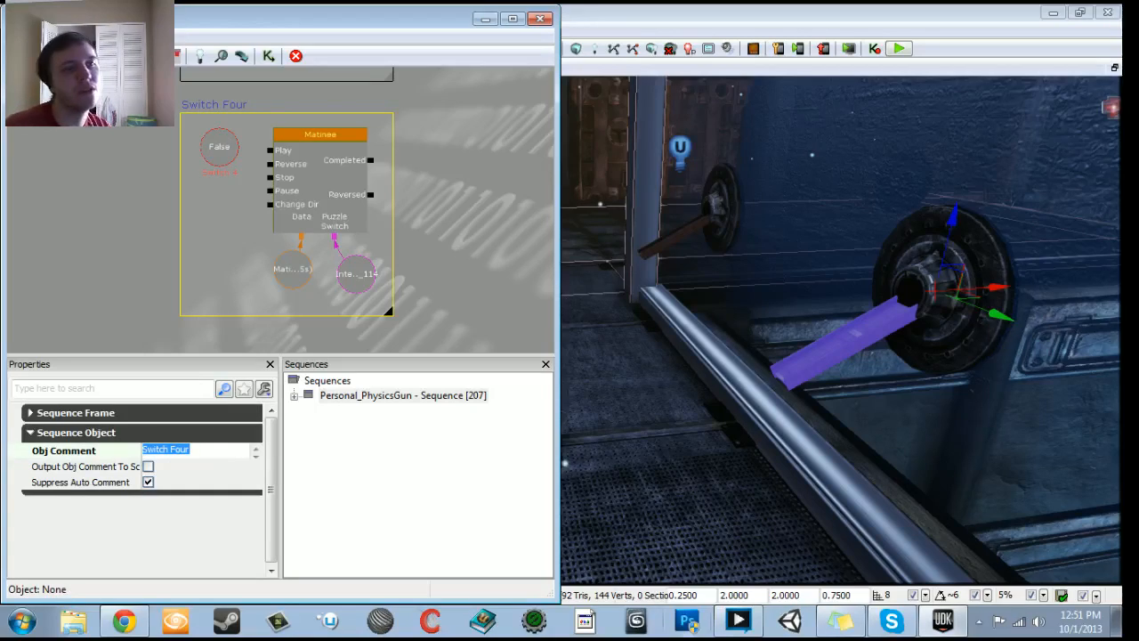
# Step: Select the fifth puzzle switch handle in the level and duplicate the Switch Four node group directly beneath the original
pyautogui.moveTo(801, 374); pyautogui.dragTo(827, 400)
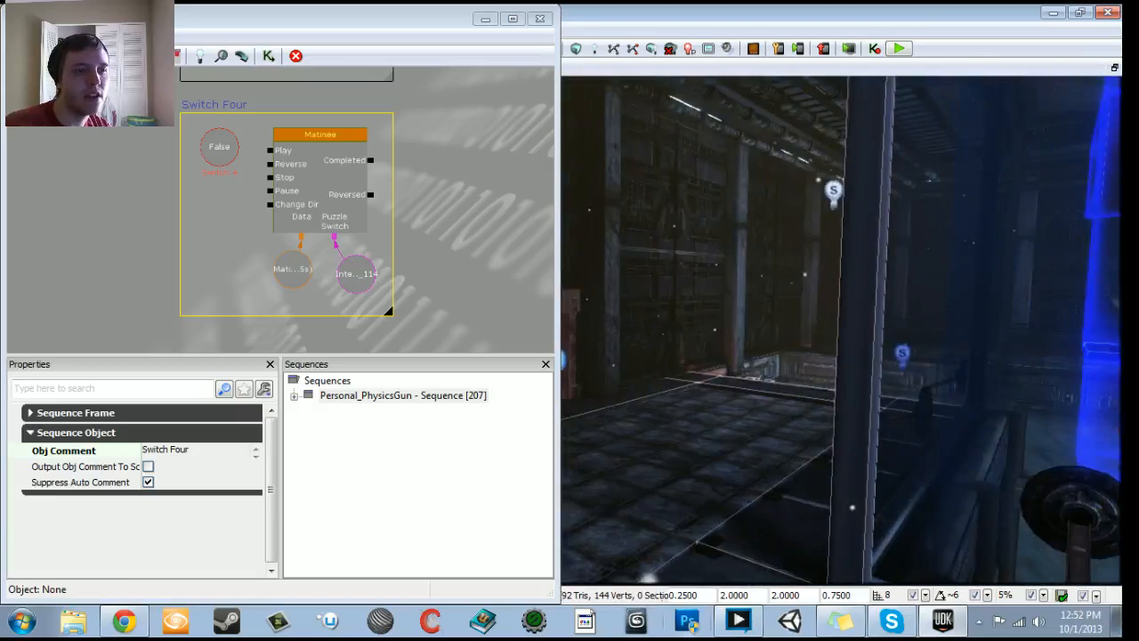
pyautogui.moveTo(841, 329); pyautogui.dragTo(995, 361, button='right')
pyautogui.scroll(-8, 416, 258)
pyautogui.moveTo(375, 147); pyautogui.dragTo(377, 227)
pyautogui.scroll(5, 294, 152)
pyautogui.moveTo(294, 294); pyautogui.dragTo(298, 160)
pyautogui.moveTo(278, 267); pyautogui.dragTo(269, 173)
pyautogui.scroll(1, 268, 173)
pyautogui.click(193, 202)
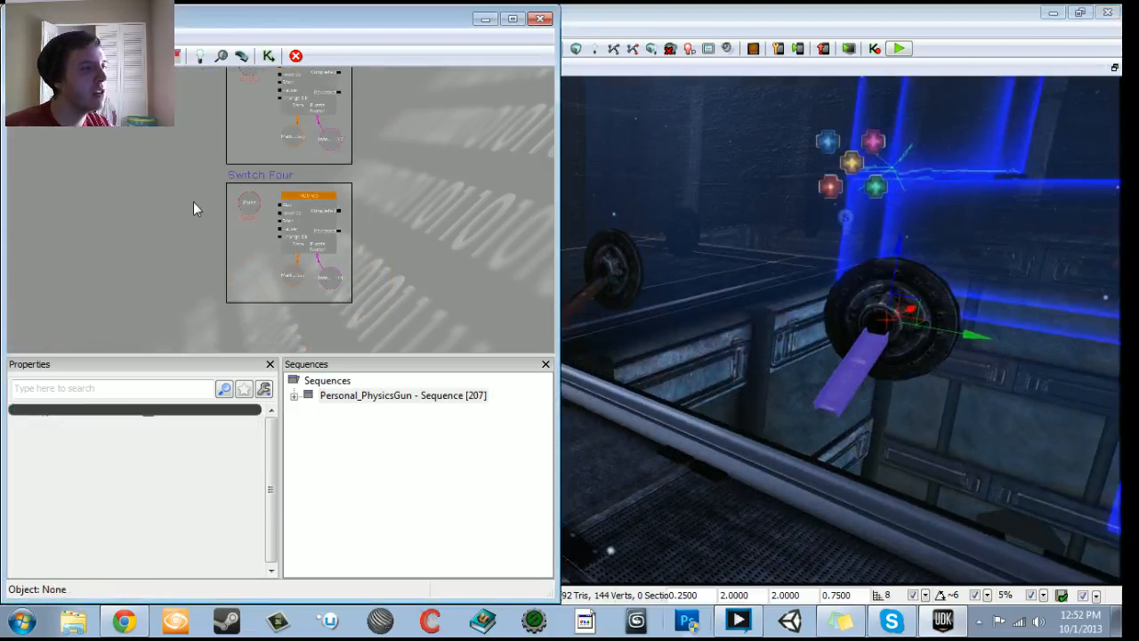
pyautogui.keyDown('ctrl'); pyautogui.keyDown('alt'); pyautogui.moveTo(284, 235); pyautogui.dragTo(382, 323); pyautogui.keyUp('alt'); pyautogui.keyUp('ctrl')
pyautogui.hotkey('ctrl', 'v')
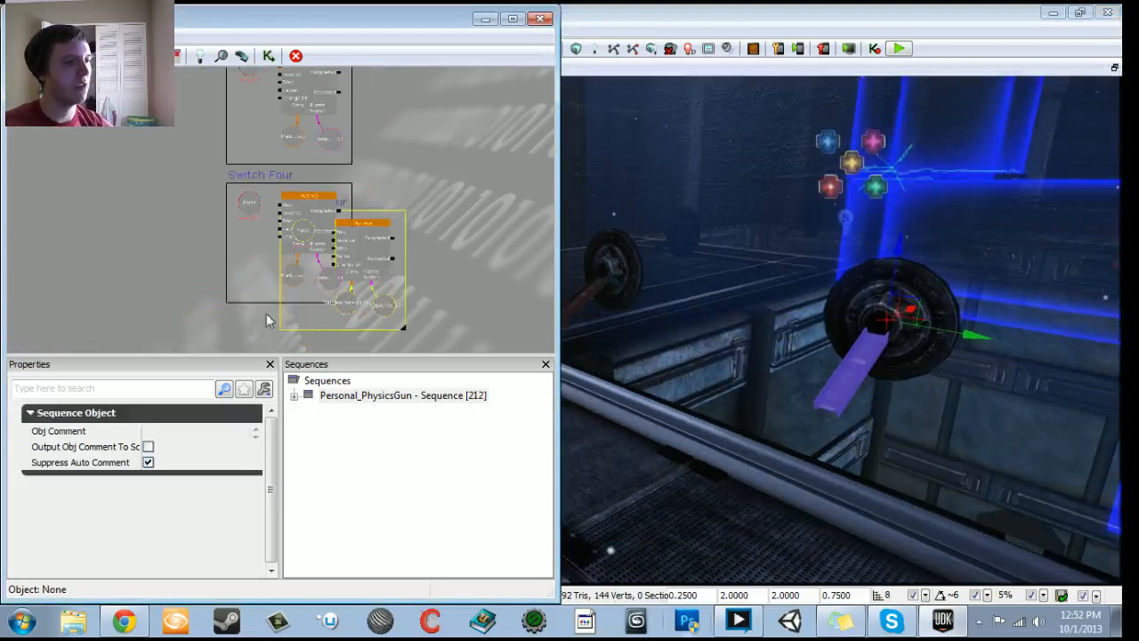
pyautogui.moveTo(312, 316); pyautogui.dragTo(310, 206)
pyautogui.scroll(1, 392, 142)
pyautogui.keyDown('ctrl'); pyautogui.moveTo(399, 133); pyautogui.dragTo(330, 278); pyautogui.keyUp('ctrl')
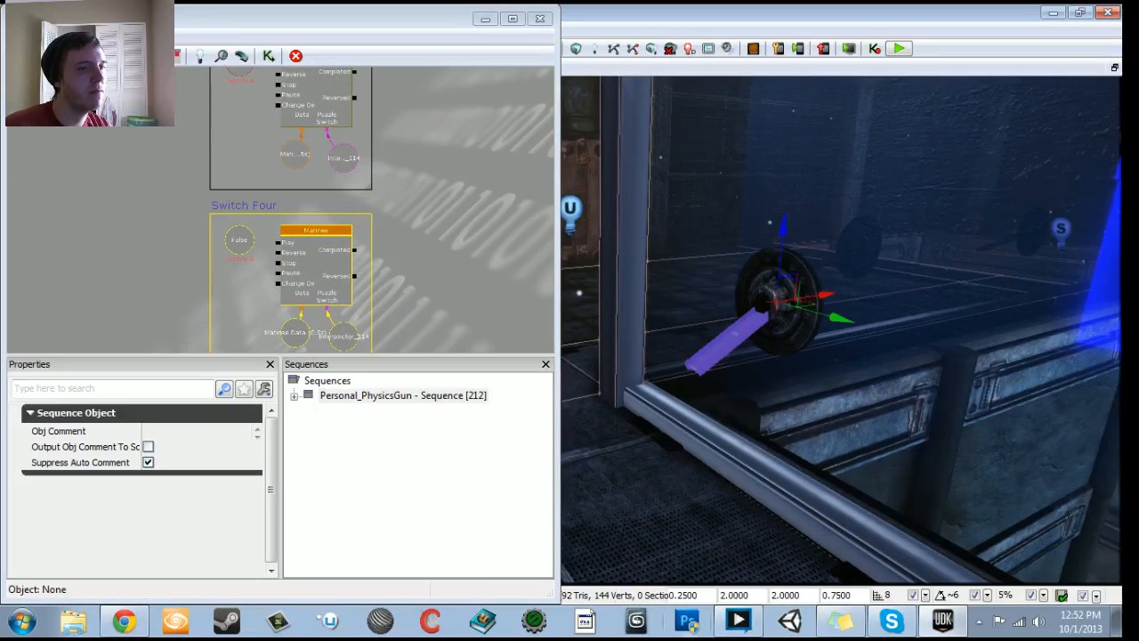
# Step: Assign the selected fifth handle to the object variable in the lower Switch Four copy
pyautogui.click(242, 239)
pyautogui.moveTo(420, 320); pyautogui.dragTo(423, 230)
pyautogui.scroll(2, 423, 229)
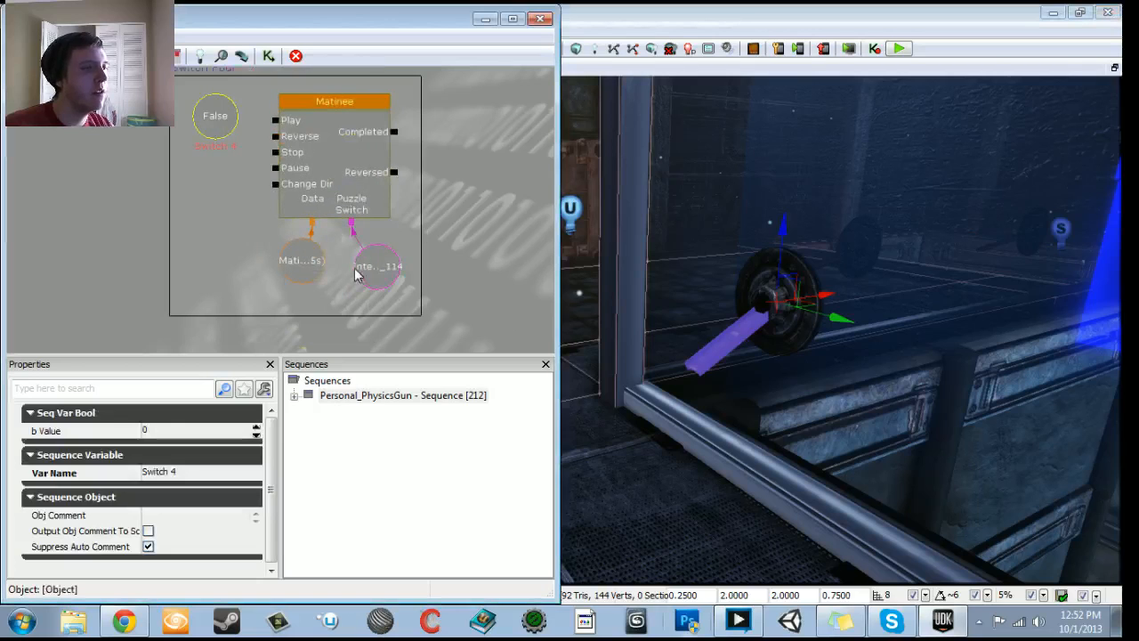
pyautogui.click(361, 251)
pyautogui.rightClick(358, 247)
pyautogui.click(431, 252)
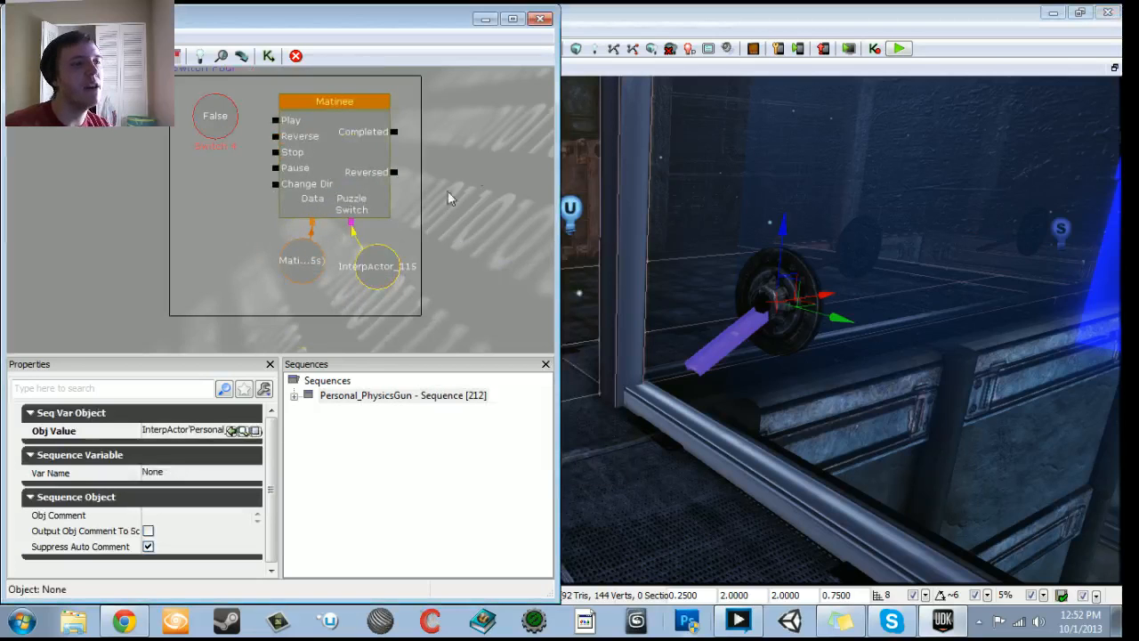
# Step: Rename the fifth group's Bool variable to "Switch 5" and its comment frame to "Switch Five"
pyautogui.moveTo(841, 329)
pyautogui.mouseDown(button='right')
pyautogui.moveTo(966, 343)
pyautogui.moveTo(818, 333)
pyautogui.moveTo(859, 334)
pyautogui.mouseUp(button='right')
pyautogui.click(233, 121)
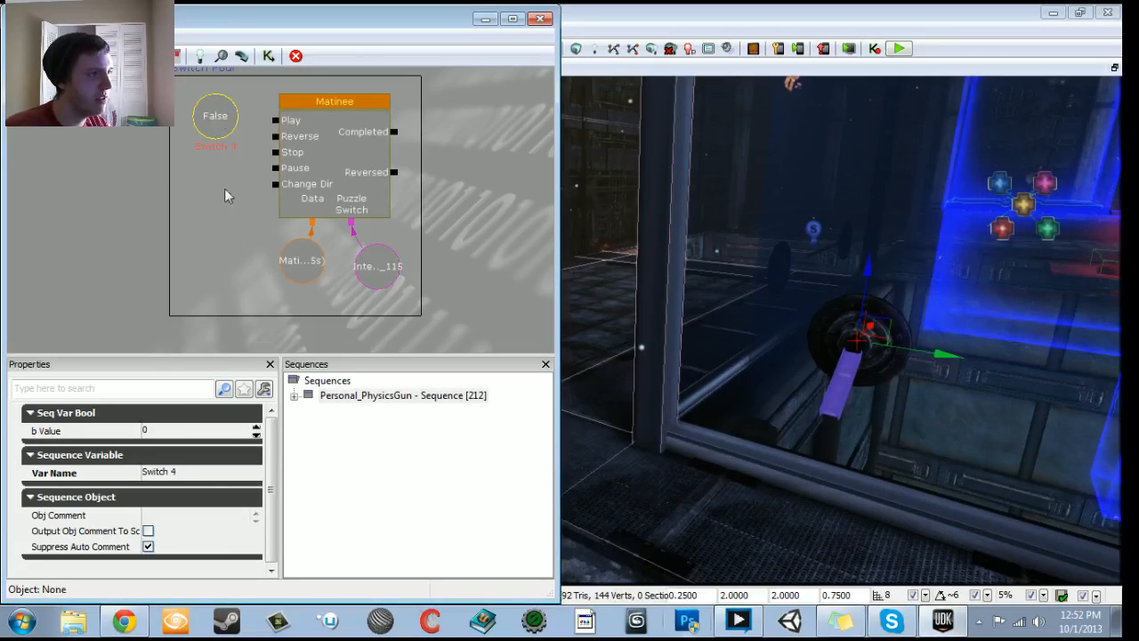
pyautogui.click(193, 470)
pyautogui.click(205, 479)
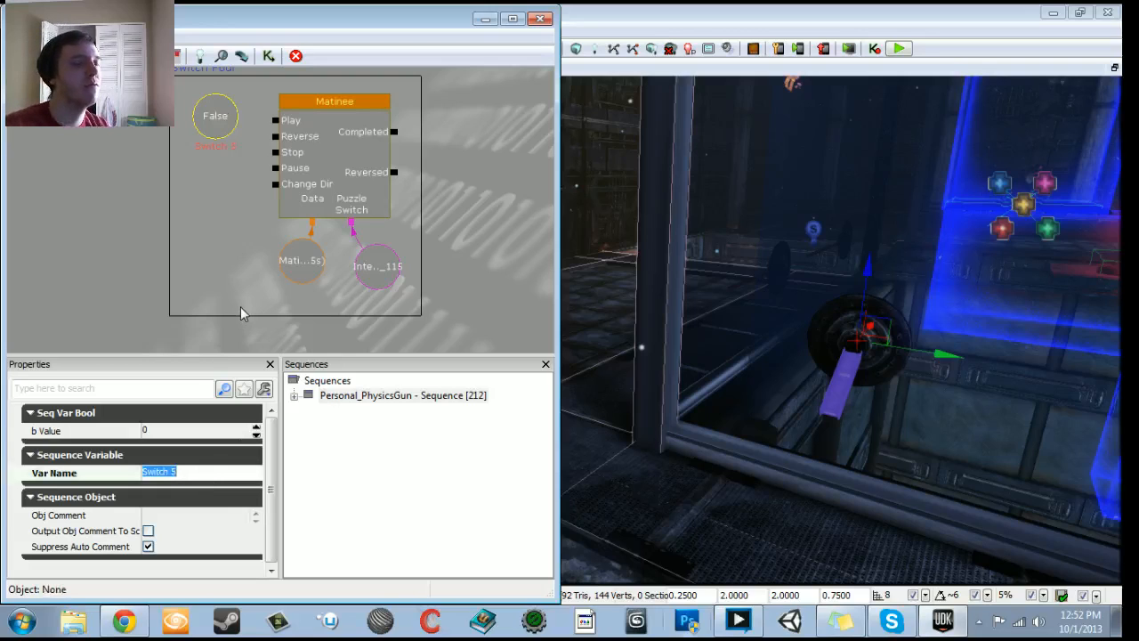
pyautogui.moveTo(470, 274); pyautogui.dragTo(470, 325)
pyautogui.click(223, 114)
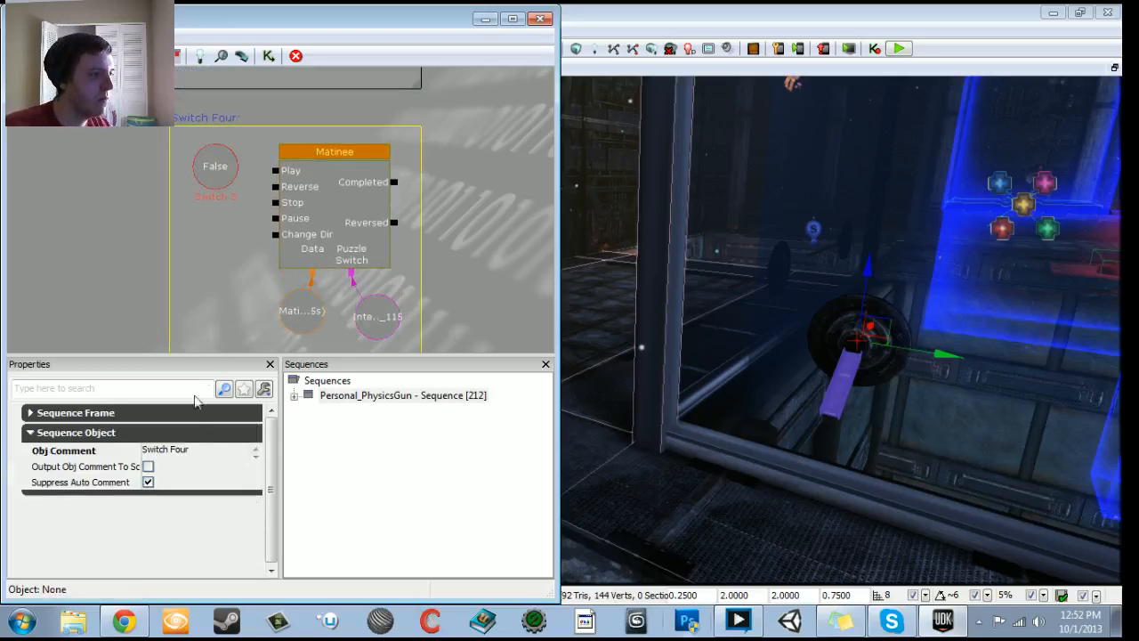
pyautogui.click(193, 450)
pyautogui.click(204, 453)
pyautogui.press('BackSpace')
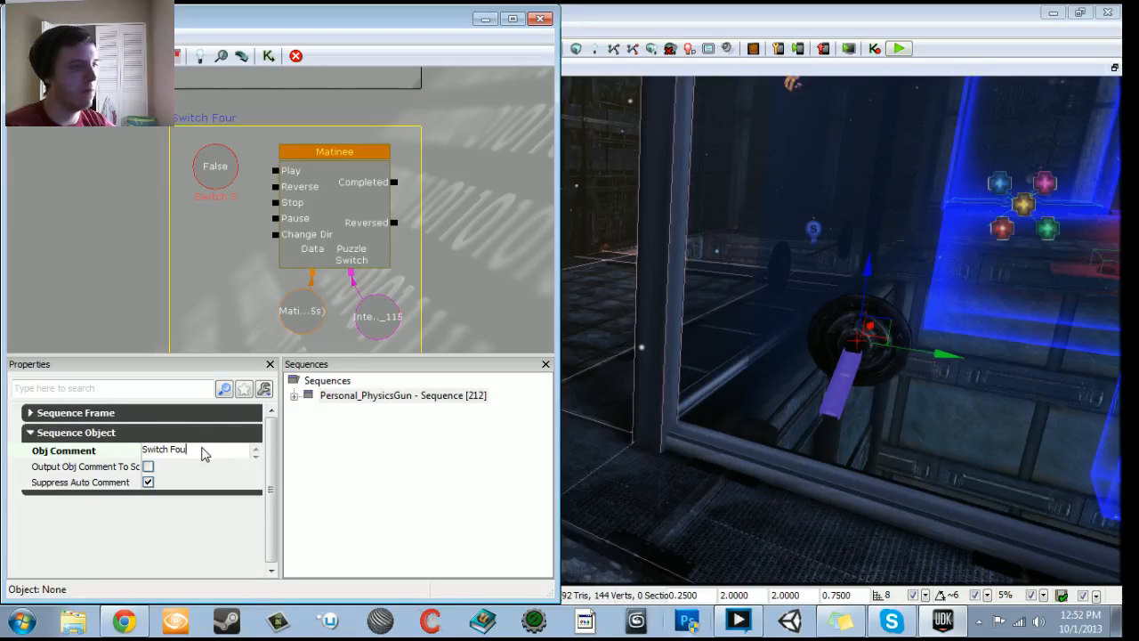
pyautogui.write('ive')
pyautogui.press('Return')
# Step: Select the sixth puzzle switch handle in the level and duplicate the Switch Five node group directly beneath the original
pyautogui.moveTo(658, 358); pyautogui.dragTo(828, 356, button='right')
pyautogui.click(859, 355)
pyautogui.scroll(-5, 441, 296)
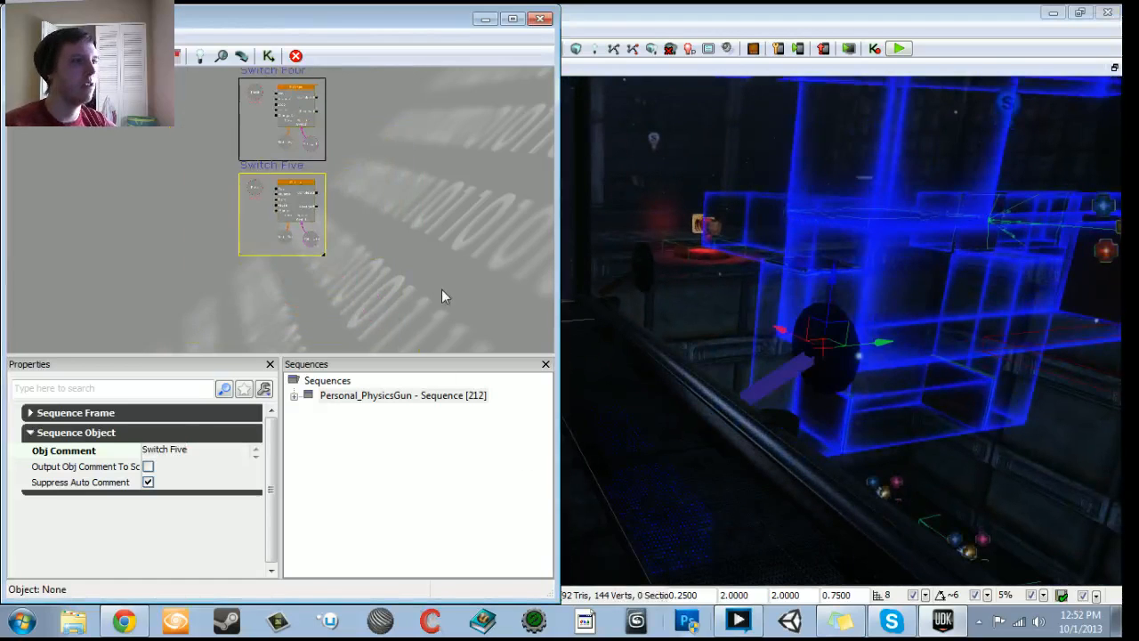
pyautogui.keyDown('ctrl'); pyautogui.keyDown('alt'); pyautogui.moveTo(212, 161); pyautogui.dragTo(372, 285); pyautogui.keyUp('alt'); pyautogui.keyUp('ctrl')
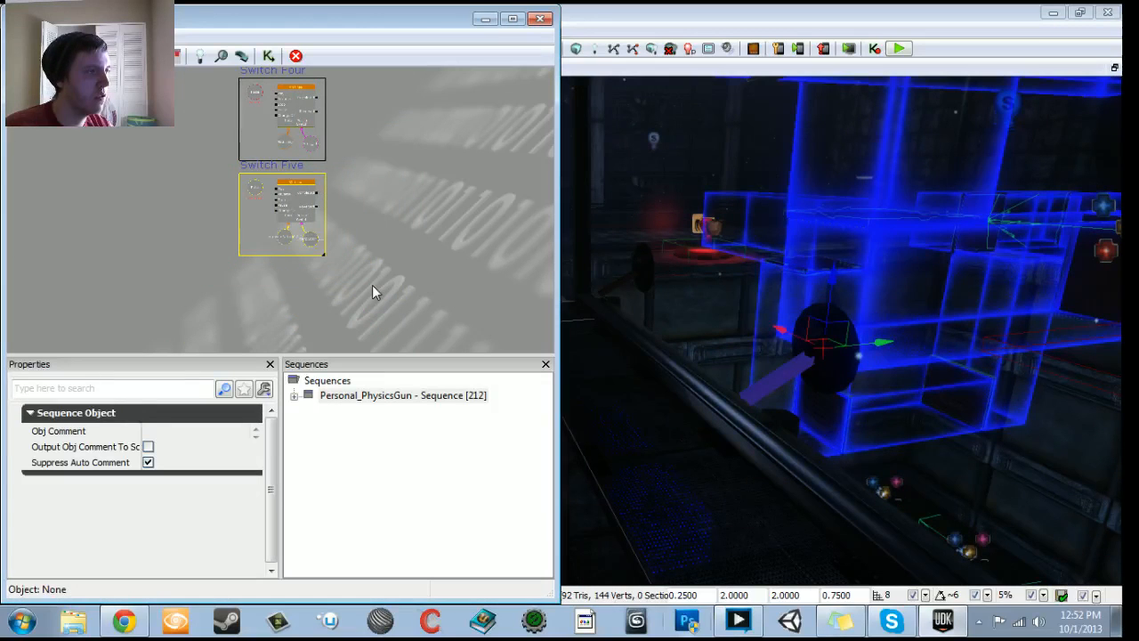
pyautogui.hotkey('ctrl', 'v')
pyautogui.moveTo(247, 289); pyautogui.dragTo(256, 220)
pyautogui.keyDown('ctrl'); pyautogui.moveTo(356, 177); pyautogui.dragTo(323, 244); pyautogui.keyUp('ctrl')
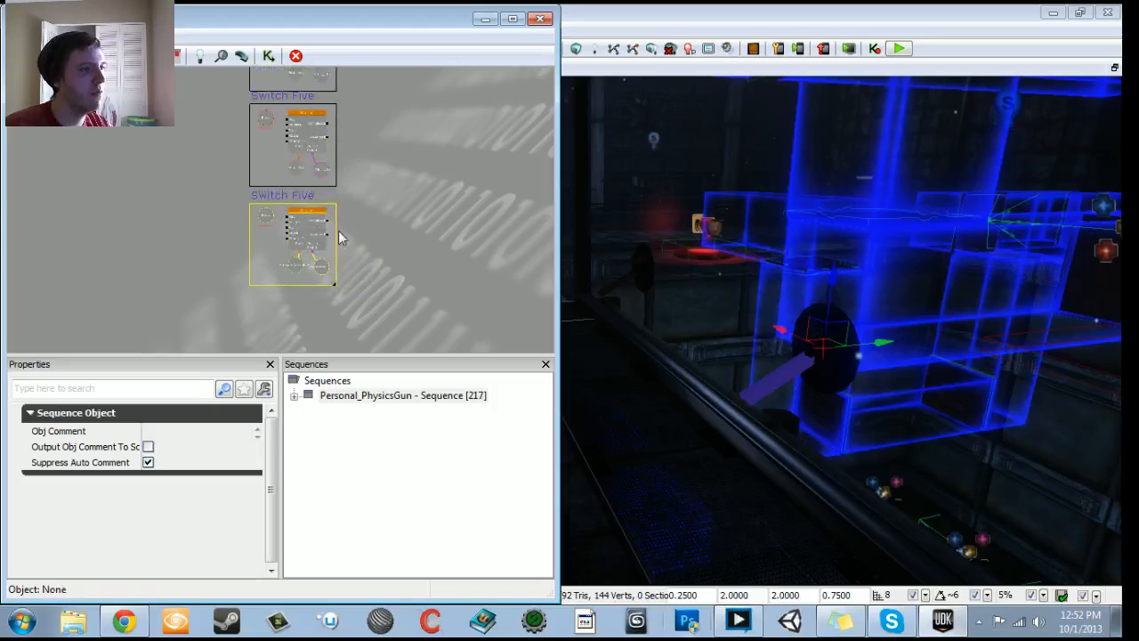
# Step: Rename the lower Switch Five copy's comment frame to "Switch Six" and its Bool variable to "Switch 6"
pyautogui.scroll(3, 339, 237)
pyautogui.moveTo(274, 334); pyautogui.dragTo(277, 279)
pyautogui.click(262, 152)
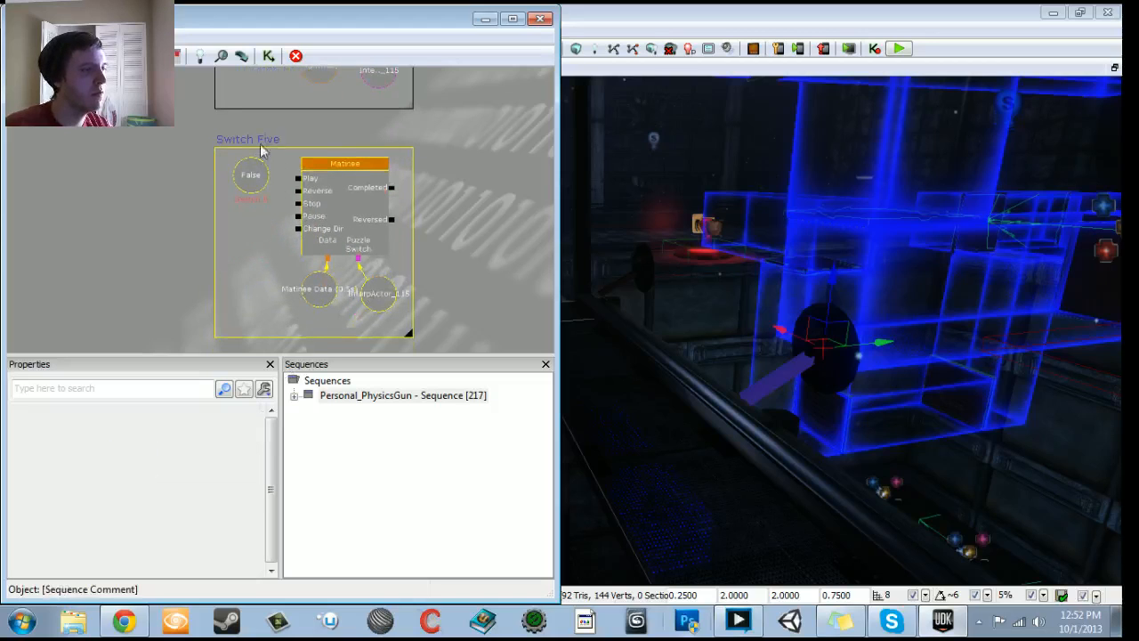
pyautogui.click(200, 452)
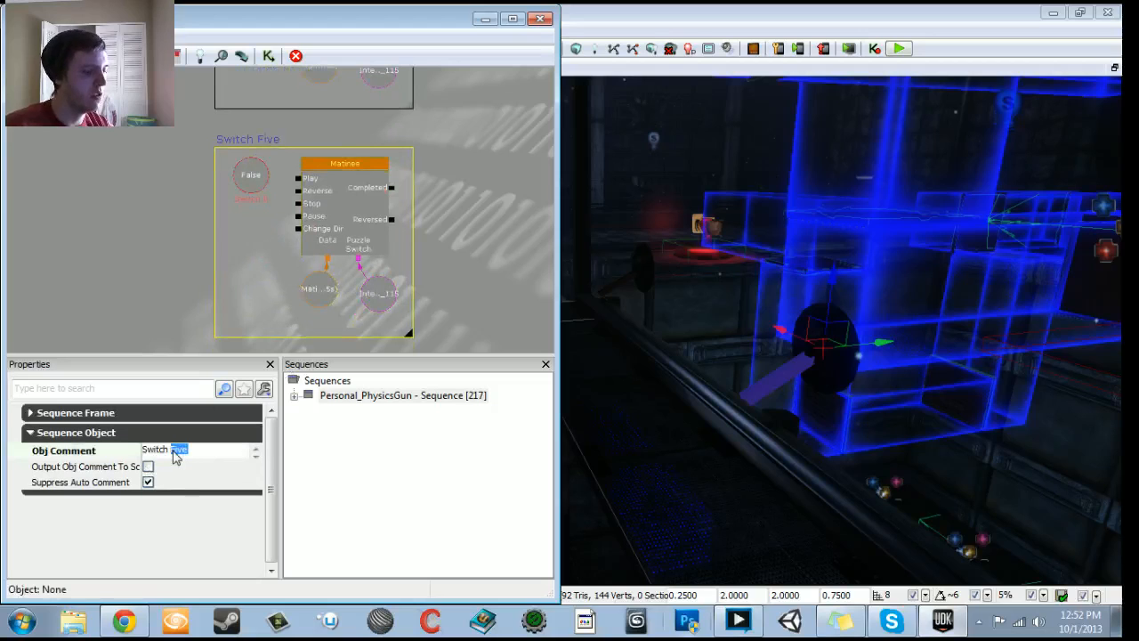
pyautogui.press('Return')
pyautogui.click(252, 176)
pyautogui.click(201, 473)
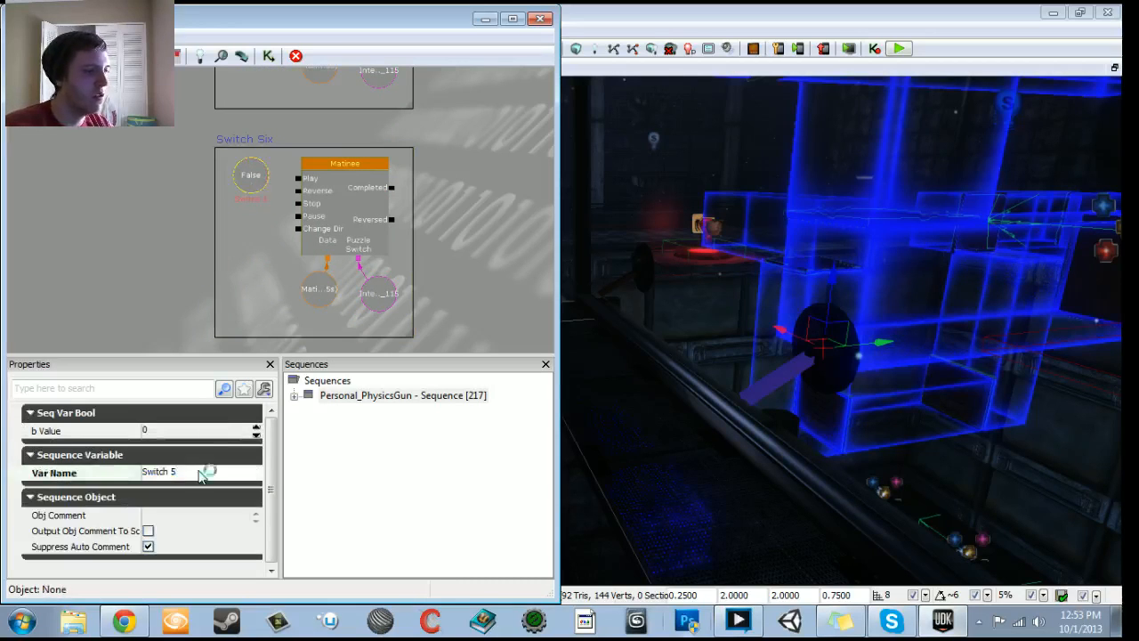
pyautogui.press('Return')
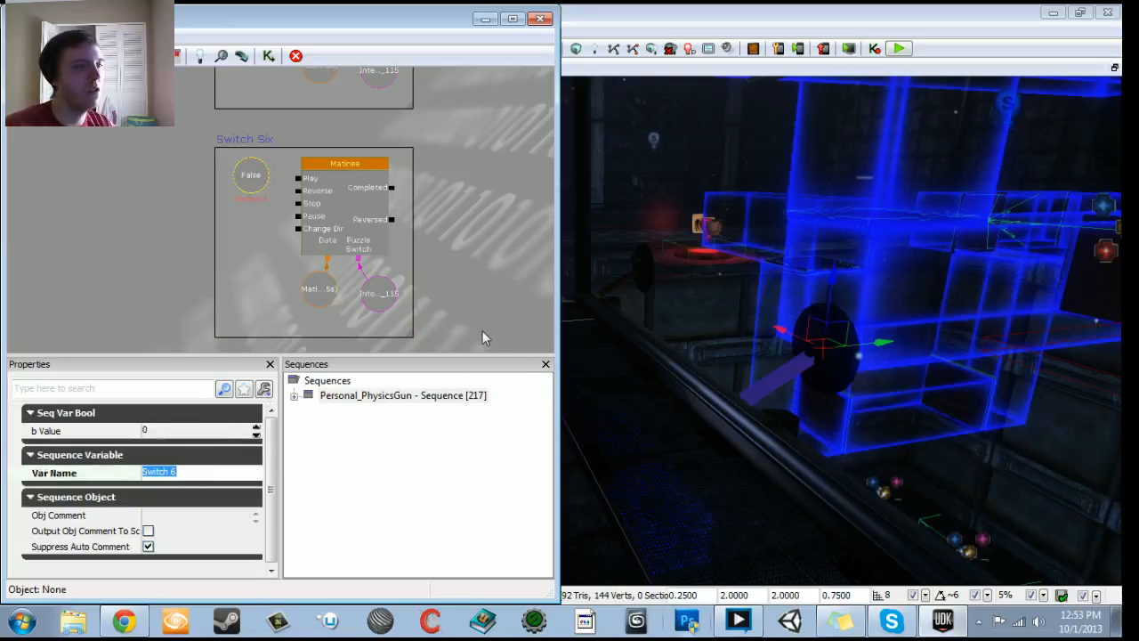
# Step: Assign the selected sixth handle to the object variable in the Switch Six group
pyautogui.click(365, 294)
pyautogui.rightClick(379, 274)
pyautogui.click(442, 285)
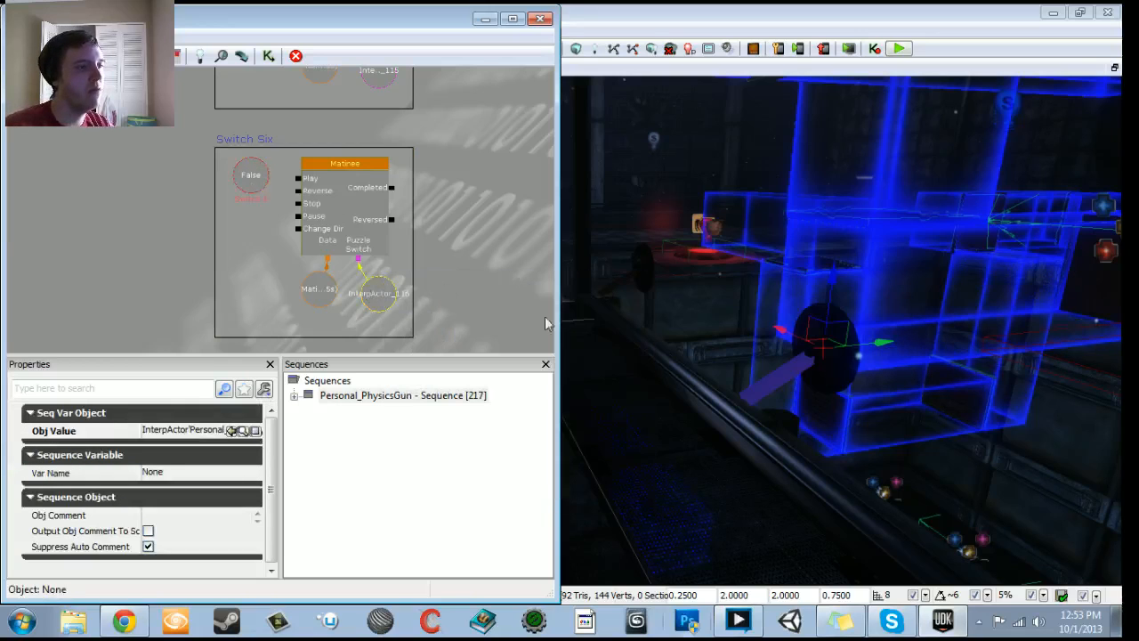
# Step: Duplicate the whole Switch Six node group and place the copy directly beneath the original
pyautogui.scroll(-3, 204, 184)
pyautogui.keyDown('ctrl'); pyautogui.keyDown('alt'); pyautogui.moveTo(204, 149); pyautogui.dragTo(402, 314); pyautogui.keyUp('alt'); pyautogui.keyUp('ctrl')
pyautogui.hotkey('ctrl', 'c')
pyautogui.hotkey('ctrl', 'v')
pyautogui.moveTo(315, 308); pyautogui.dragTo(309, 213)
pyautogui.keyDown('ctrl'); pyautogui.moveTo(363, 178); pyautogui.dragTo(324, 264); pyautogui.keyUp('ctrl')
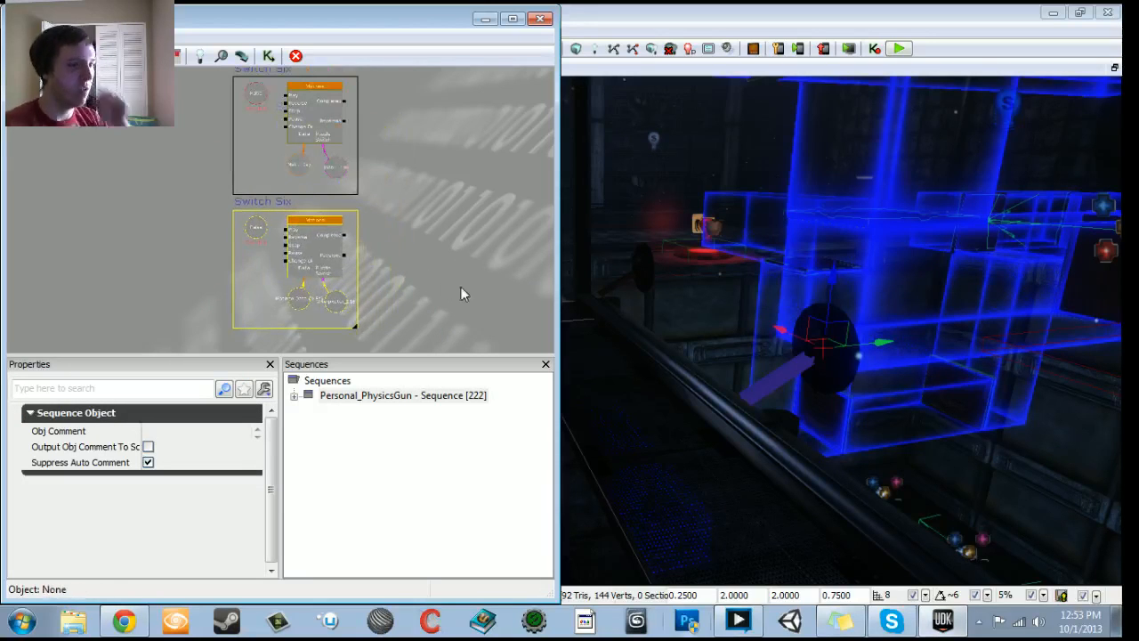
# Step: Rename the comment frame of the lower Switch Six copy to "Switch Seven"
pyautogui.click(257, 203)
pyautogui.click(201, 450)
pyautogui.click(187, 450)
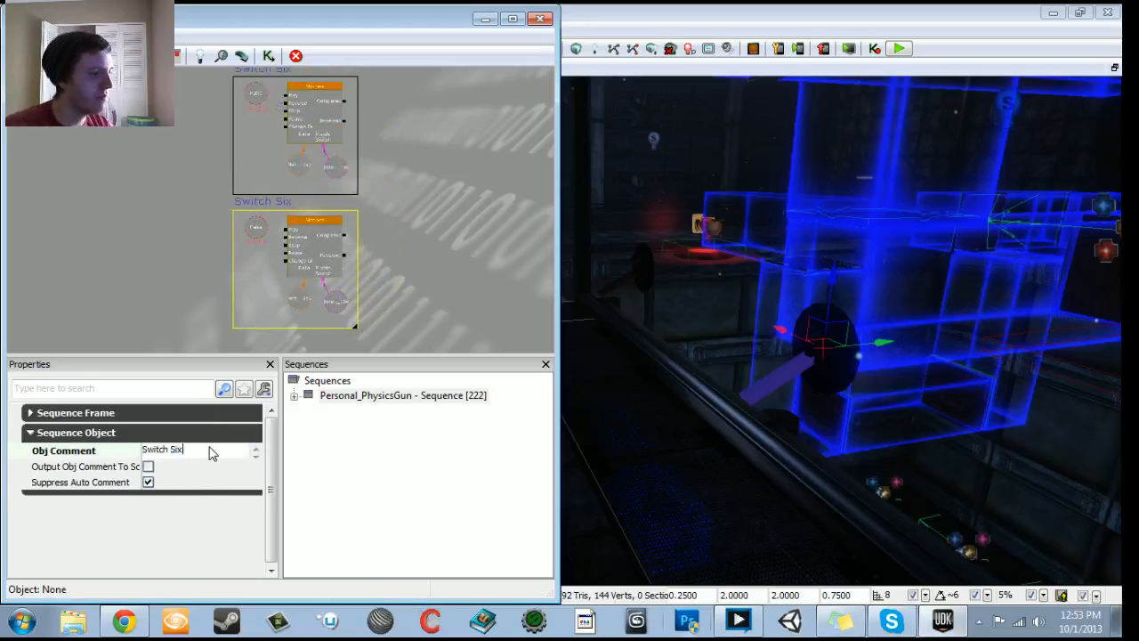
pyautogui.write('Seven')
pyautogui.press('Return')
# Step: Select the seventh puzzle switch handle in the level and assign it to the object variable in the Switch Seven group
pyautogui.click(337, 310)
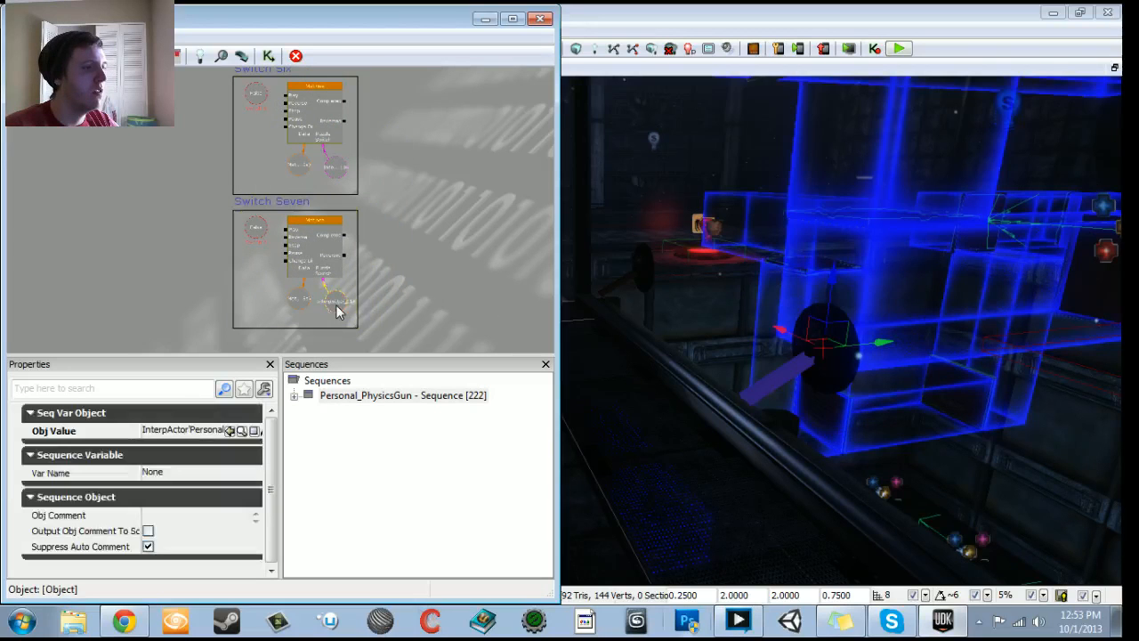
pyautogui.moveTo(805, 356); pyautogui.dragTo(786, 293)
pyautogui.click(808, 353)
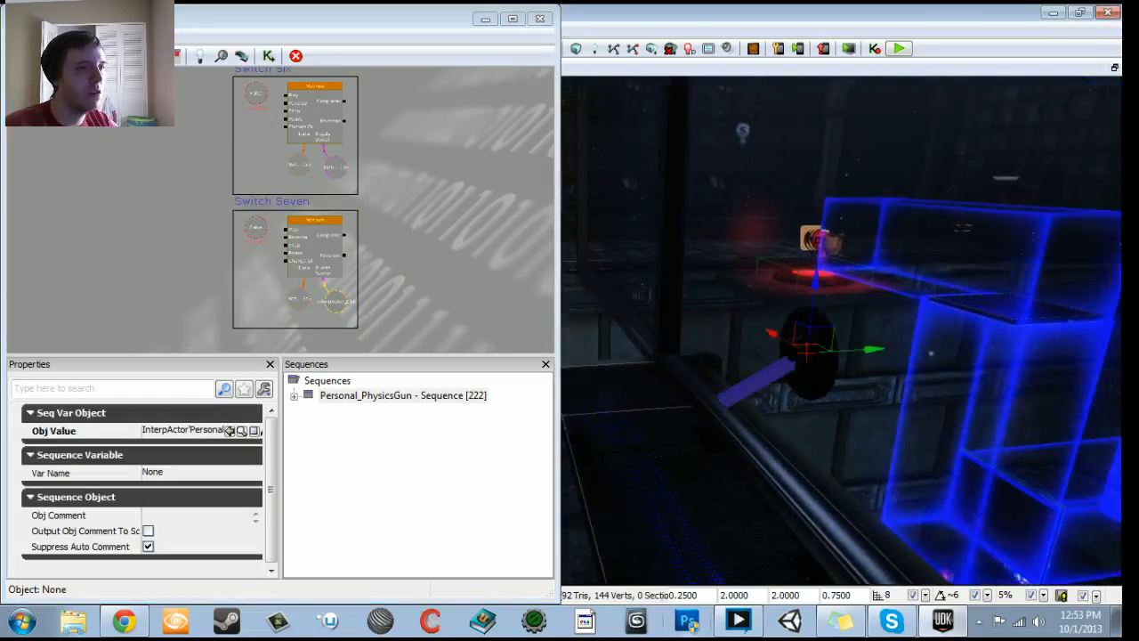
pyautogui.rightClick(347, 305)
pyautogui.click(379, 307)
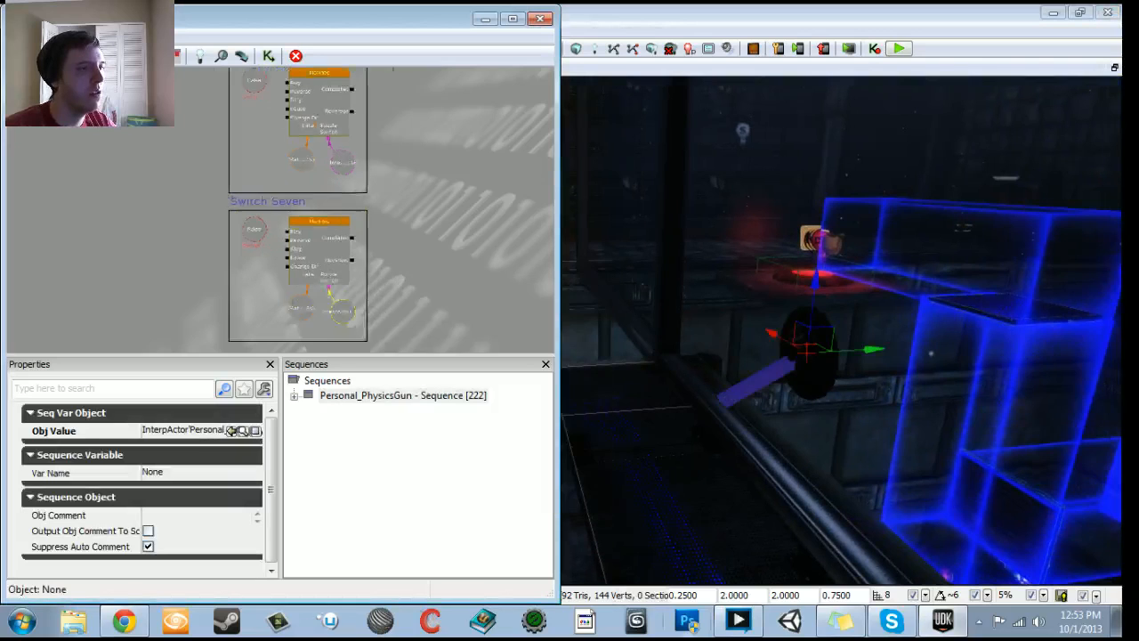
# Step: Rename the Bool variable in the Switch Seven group to "Switch 7"
pyautogui.scroll(3, 384, 247)
pyautogui.click(243, 215)
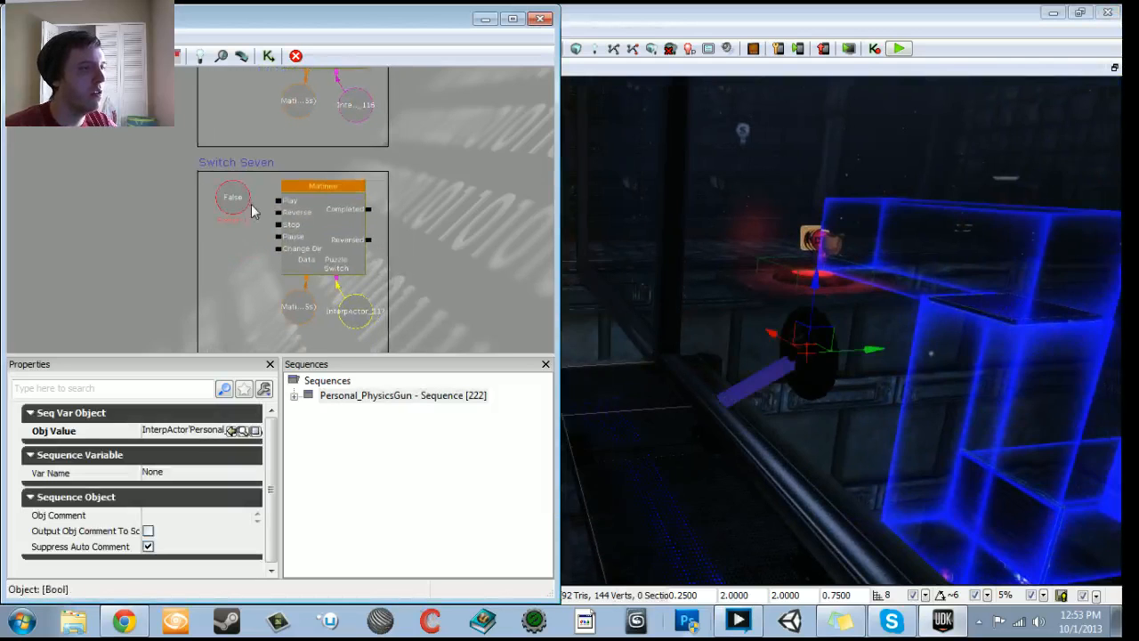
pyautogui.click(198, 491)
pyautogui.click(198, 474)
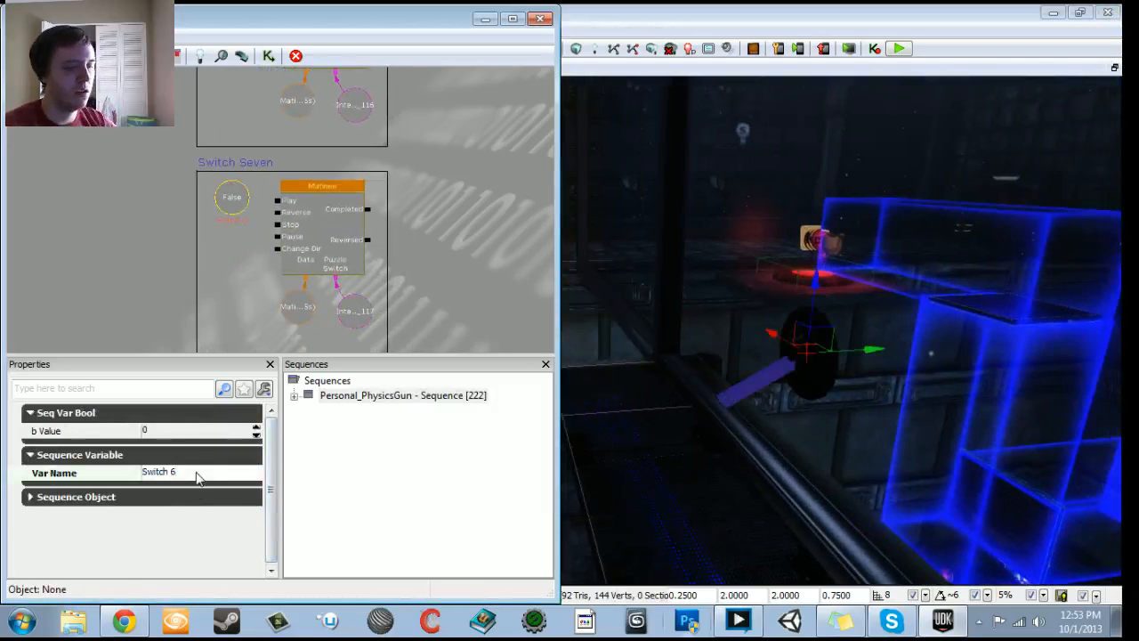
pyautogui.write('7')
pyautogui.press('Return')
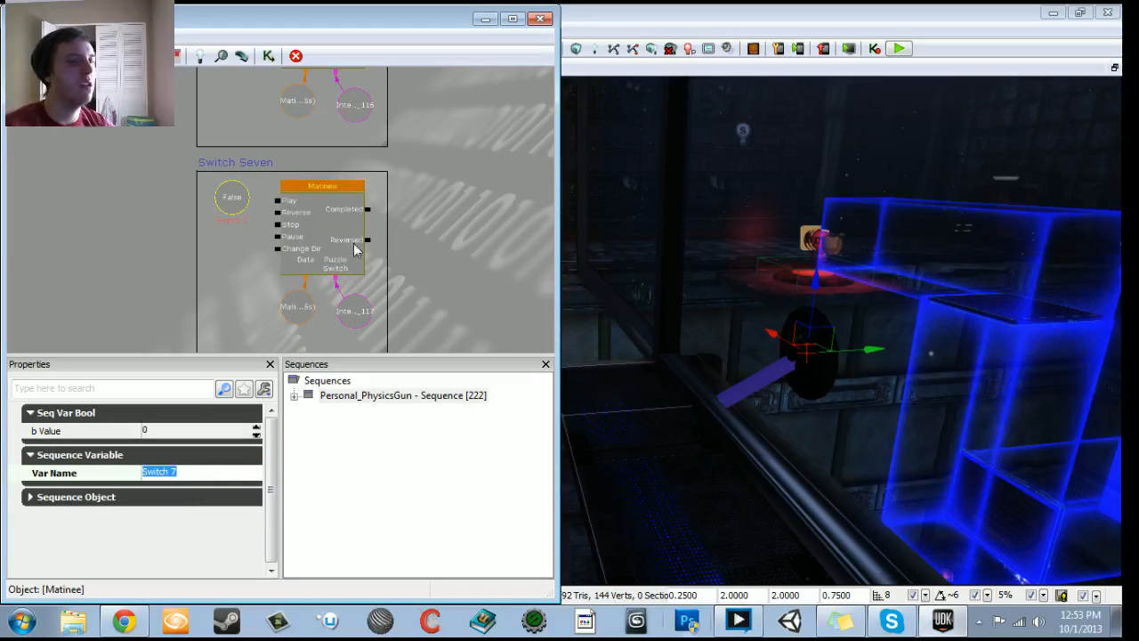
# Step: Select all seven switch groups together and move them further down the Kismet workspace
pyautogui.scroll(-3, 409, 267)
pyautogui.moveTo(417, 318); pyautogui.dragTo(409, 304)
pyautogui.scroll(-3, 410, 305)
pyautogui.moveTo(401, 214); pyautogui.dragTo(383, 297)
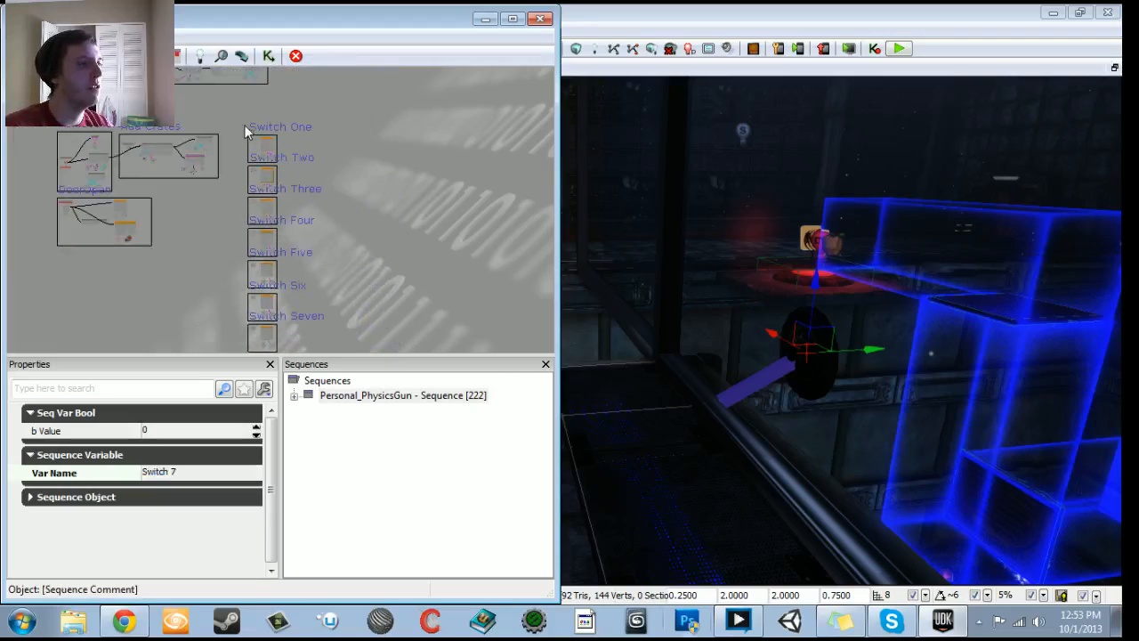
pyautogui.moveTo(352, 206); pyautogui.dragTo(350, 335)
pyautogui.keyDown('ctrl'); pyautogui.keyDown('alt'); pyautogui.moveTo(228, 86); pyautogui.dragTo(368, 331); pyautogui.keyUp('alt'); pyautogui.keyUp('ctrl')
pyautogui.keyDown('ctrl'); pyautogui.moveTo(278, 206); pyautogui.dragTo(271, 299); pyautogui.keyUp('ctrl')
# Step: Widen the Switch One and Switch Two comment frames to leave empty space beside their Matinees
pyautogui.scroll(3, 260, 334)
pyautogui.scroll(3, 256, 344)
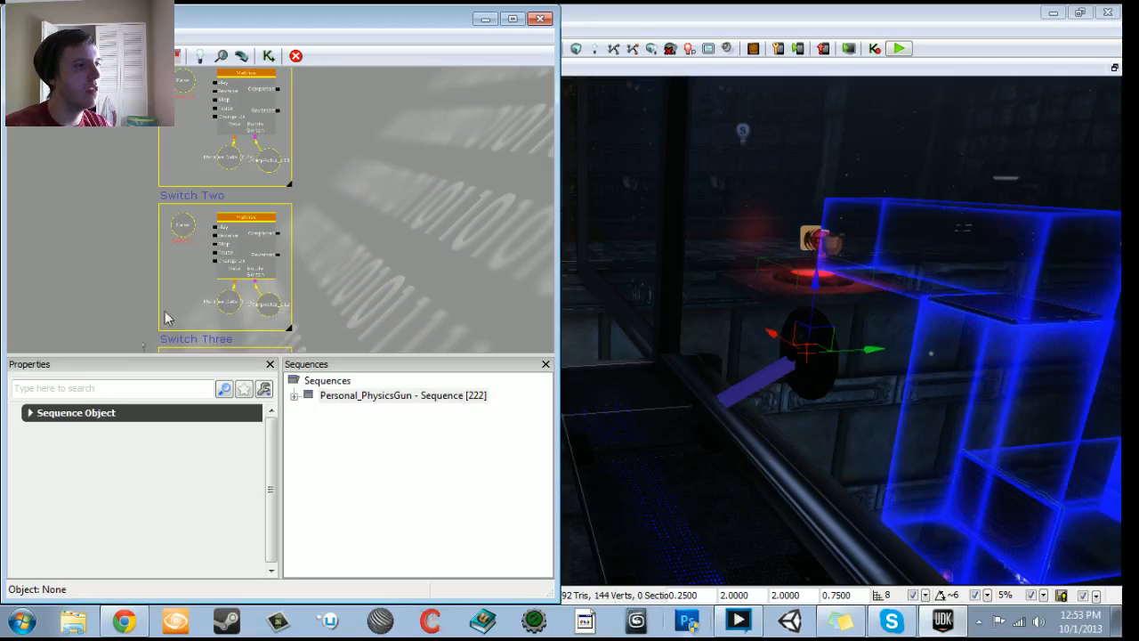
pyautogui.moveTo(294, 183); pyautogui.dragTo(457, 186)
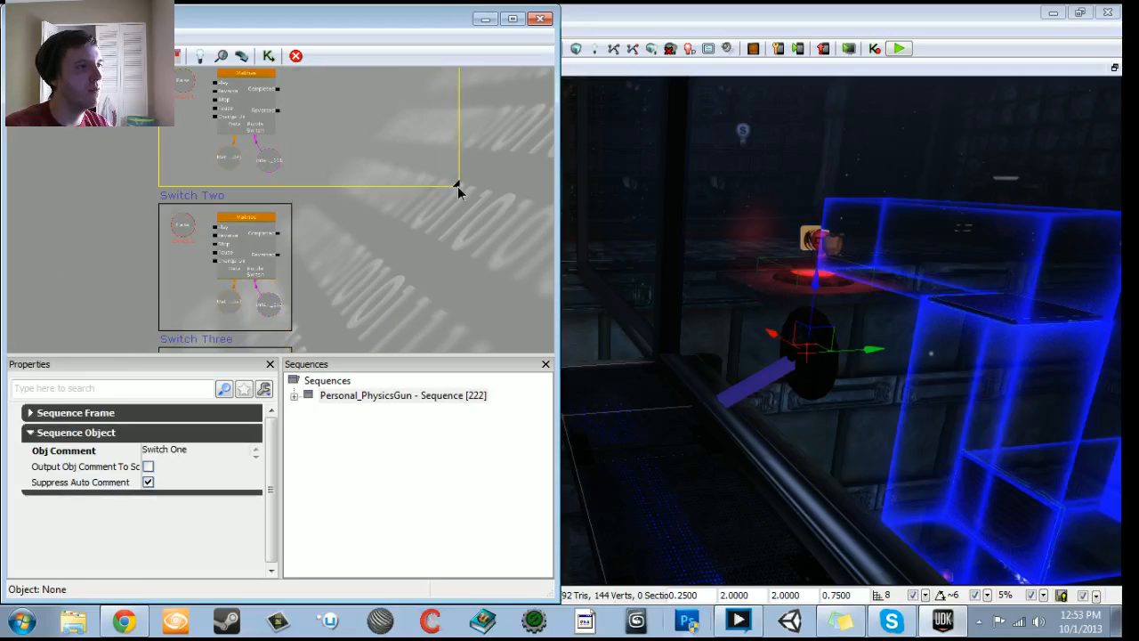
pyautogui.moveTo(355, 299); pyautogui.dragTo(327, 264)
pyautogui.click(262, 293)
pyautogui.moveTo(263, 295); pyautogui.dragTo(497, 299)
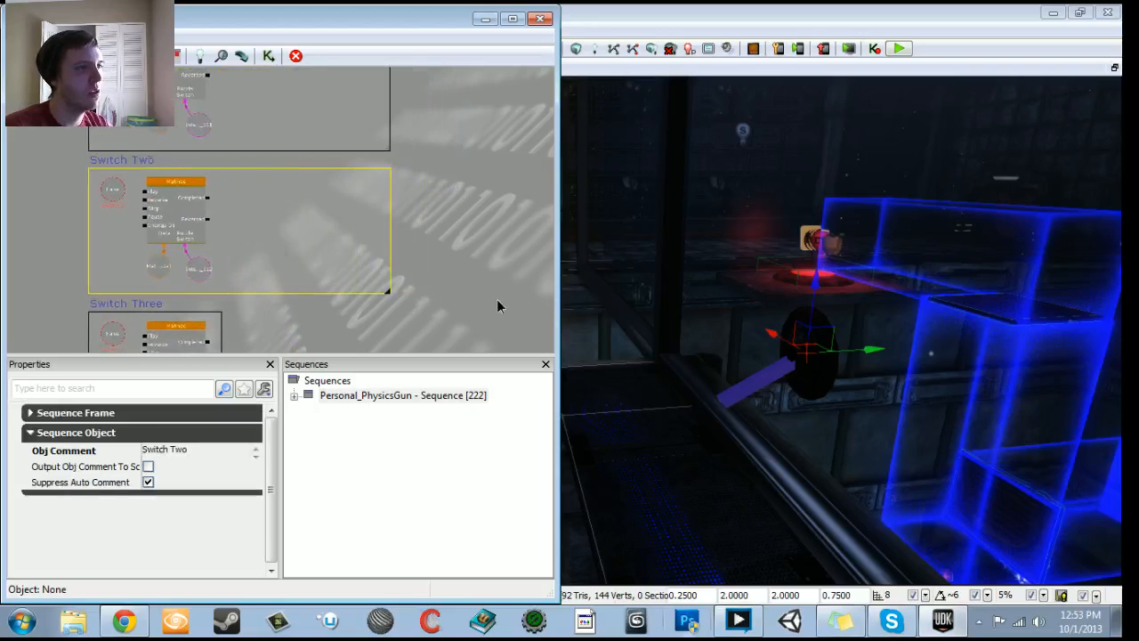
# Step: Widen the Switch Three, Switch Four and Switch Five comment frames to match the frames above
pyautogui.scroll(-2, 370, 295)
pyautogui.moveTo(369, 295); pyautogui.dragTo(346, 138)
pyautogui.scroll(1, 193, 285)
pyautogui.click(190, 283)
pyautogui.moveTo(190, 283); pyautogui.dragTo(391, 190)
pyautogui.moveTo(208, 340); pyautogui.dragTo(394, 174)
pyautogui.click(228, 292)
pyautogui.moveTo(225, 308); pyautogui.dragTo(383, 292)
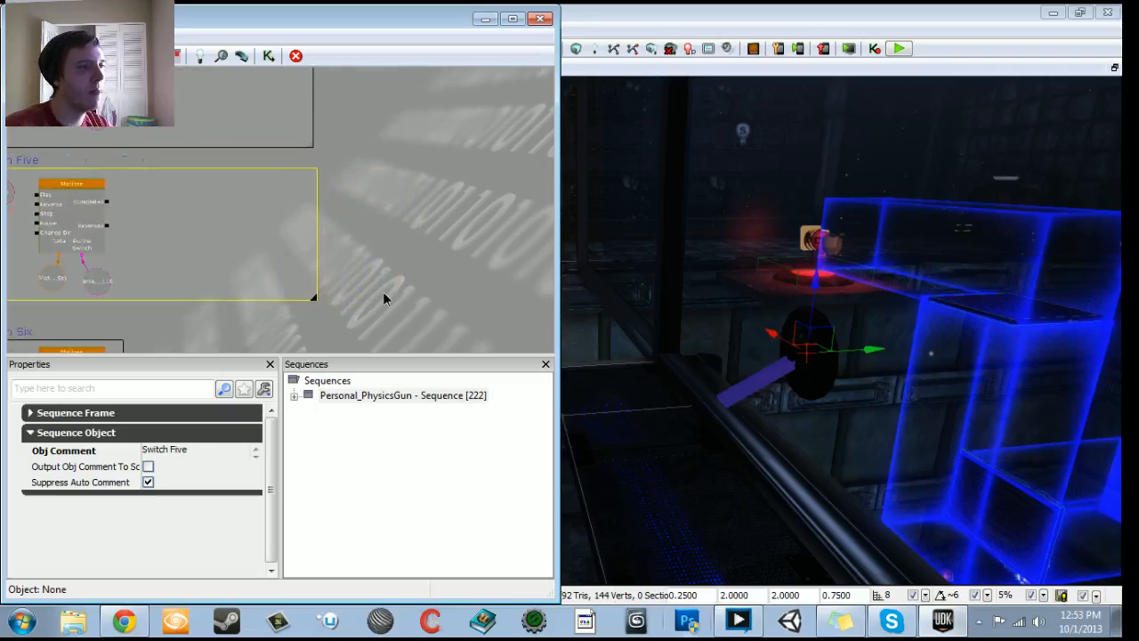
# Step: Widen the Switch Six and Switch Seven comment frames to match the other switch groups
pyautogui.moveTo(339, 336); pyautogui.dragTo(424, 134)
pyautogui.click(235, 282)
pyautogui.moveTo(233, 279); pyautogui.dragTo(367, 186)
pyautogui.click(201, 300)
pyautogui.moveTo(201, 300); pyautogui.dragTo(394, 298)
pyautogui.moveTo(252, 231); pyautogui.dragTo(373, 336)
pyautogui.scroll(-4, 373, 335)
pyautogui.scroll(-5, 332, 75)
pyautogui.moveTo(318, 120); pyautogui.dragTo(523, 135)
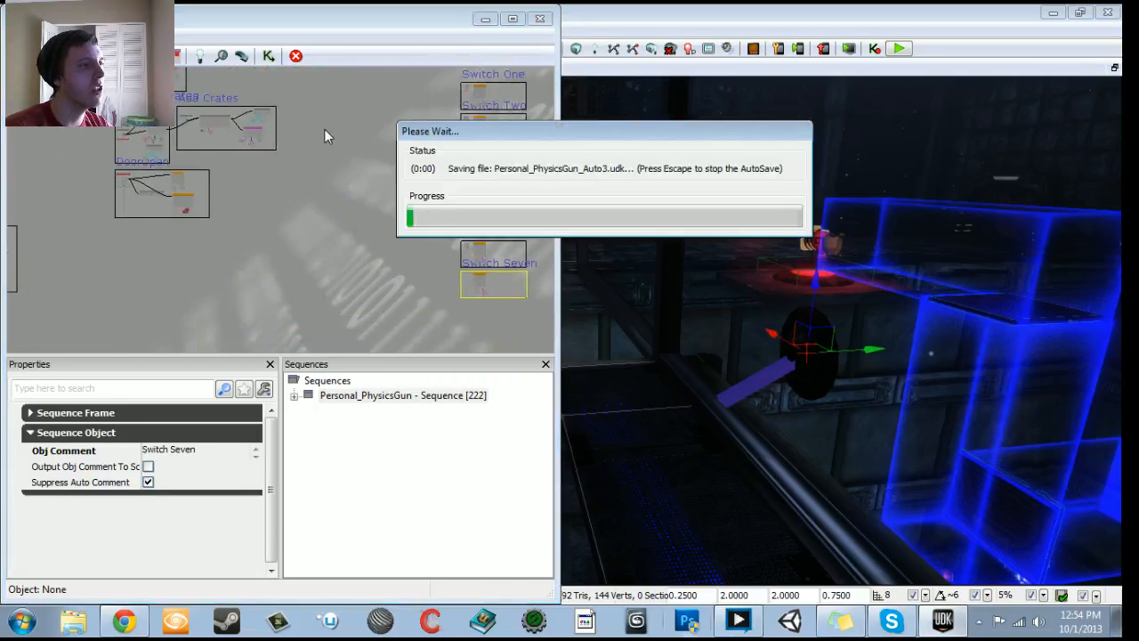
# Step: Duplicate the Bool variable of the Switch Six group to replace the one missing from Switch Seven
pyautogui.scroll(2, 324, 129)
pyautogui.scroll(3, 323, 181)
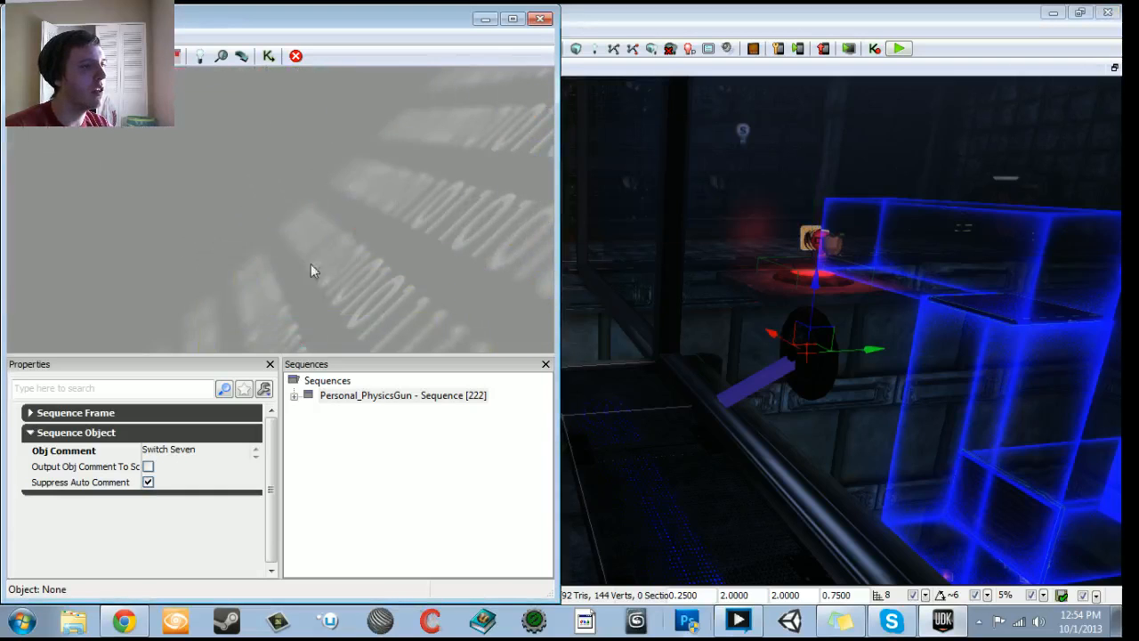
pyautogui.moveTo(209, 138)
pyautogui.mouseDown()
pyautogui.moveTo(101, 151)
pyautogui.moveTo(60, 322)
pyautogui.moveTo(4, 305)
pyautogui.mouseUp()
pyautogui.moveTo(452, 262); pyautogui.dragTo(337, 330)
pyautogui.scroll(3, 336, 331)
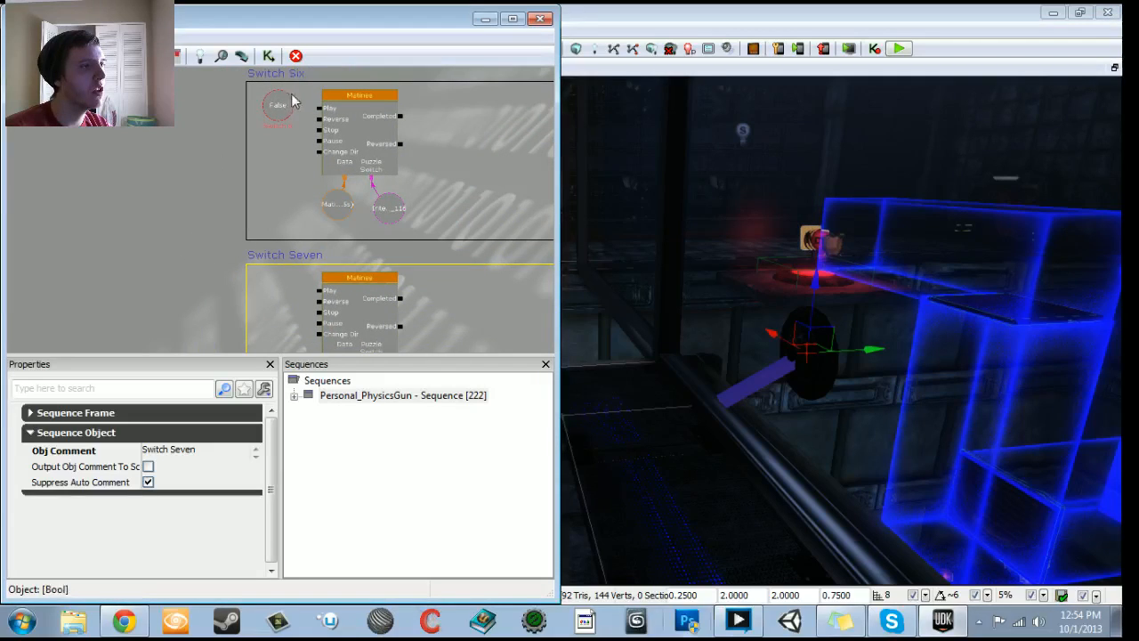
pyautogui.click(283, 103)
pyautogui.hotkey('ctrl', 'c')
pyautogui.hotkey('ctrl', 'v')
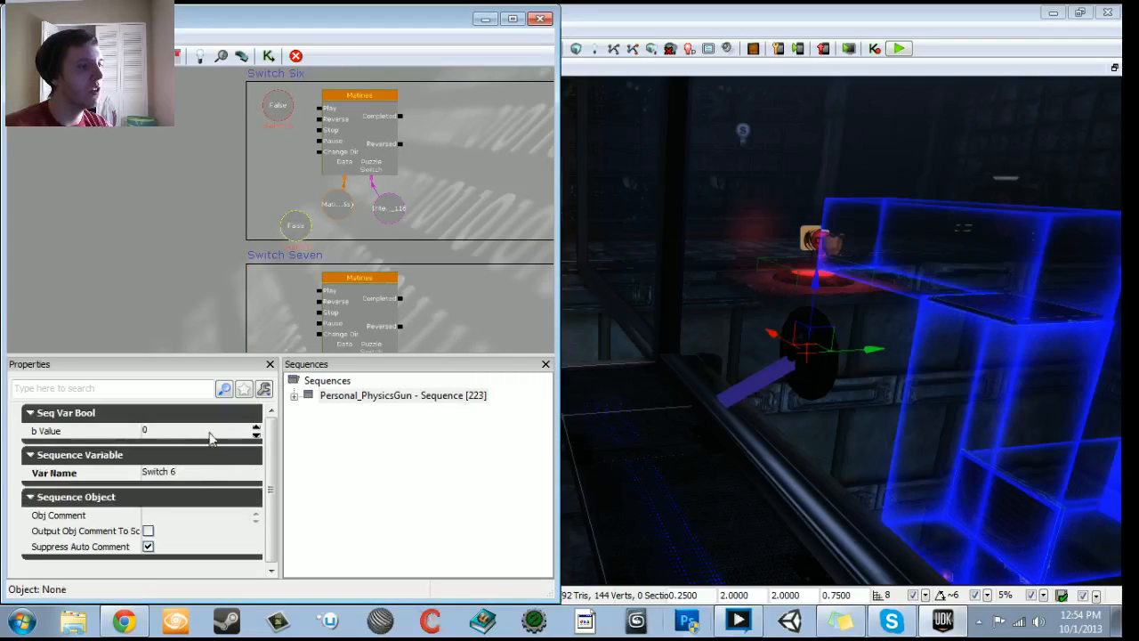
# Step: Rename the duplicated Bool to "Switch 7" and place it beside the Matinee inside the Switch Seven frame
pyautogui.click(198, 476)
pyautogui.click(198, 476)
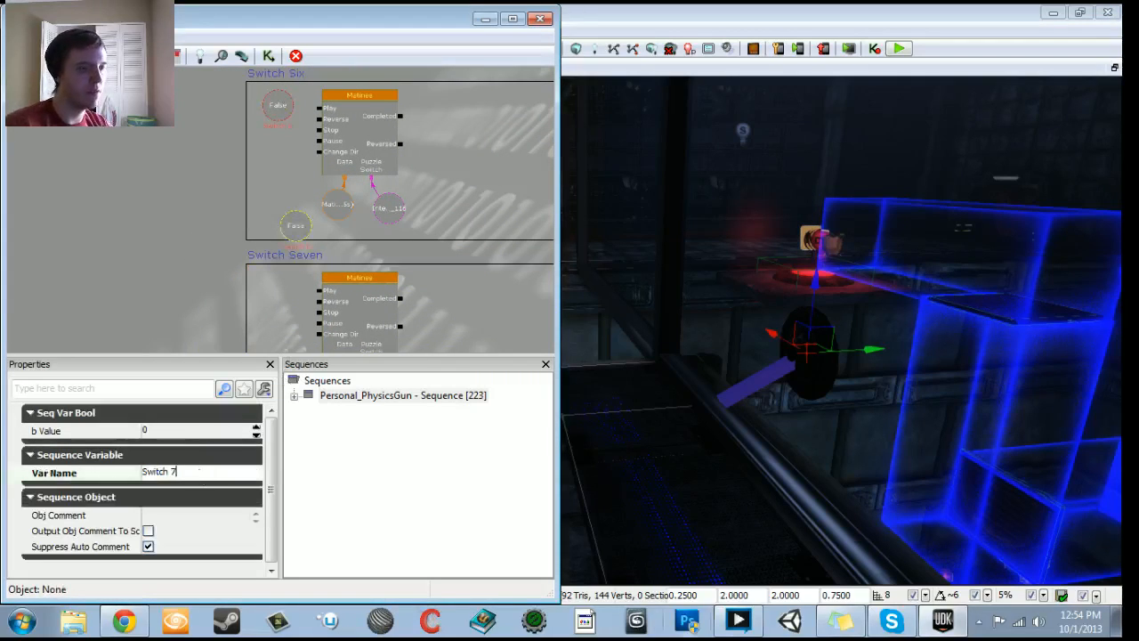
pyautogui.moveTo(333, 287); pyautogui.dragTo(287, 201)
pyautogui.keyDown('ctrl'); pyautogui.moveTo(252, 139); pyautogui.dragTo(238, 211); pyautogui.keyUp('ctrl')
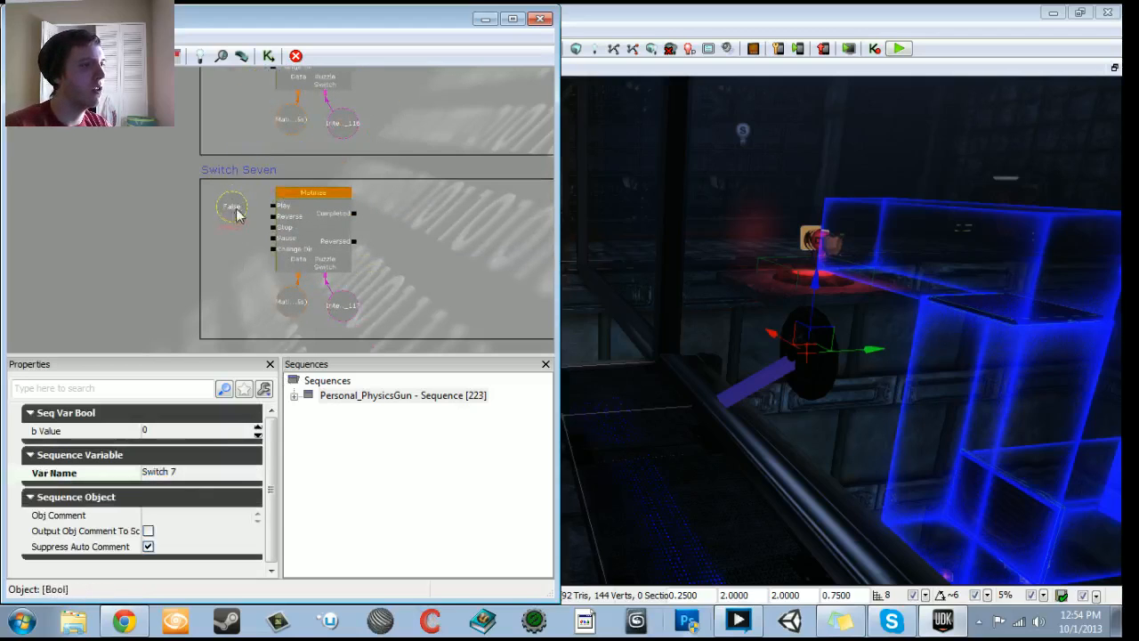
# Step: Add a Set Variable Bool action in the empty space beside the Matinee in the Switch One frame
pyautogui.scroll(-7, 239, 215)
pyautogui.moveTo(231, 274); pyautogui.dragTo(434, 283)
pyautogui.moveTo(475, 232); pyautogui.dragTo(485, 280)
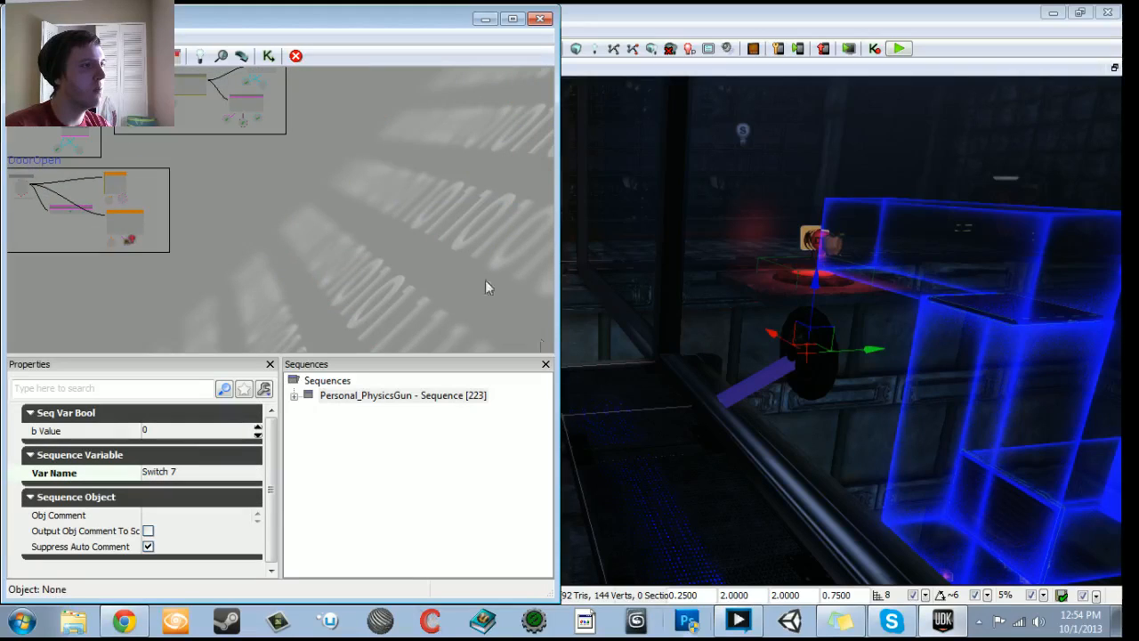
pyautogui.moveTo(348, 159); pyautogui.dragTo(295, 195)
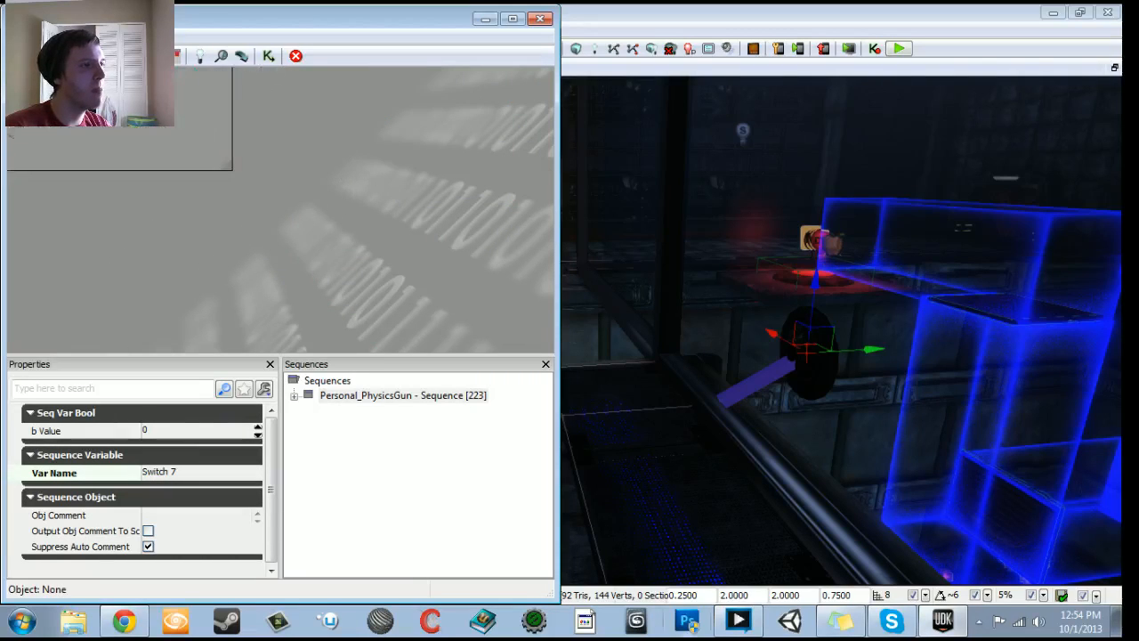
pyautogui.scroll(-4, 295, 207)
pyautogui.moveTo(416, 216); pyautogui.dragTo(197, 318)
pyautogui.scroll(2, 280, 209)
pyautogui.scroll(6, 311, 215)
pyautogui.moveTo(392, 144); pyautogui.dragTo(370, 237)
pyautogui.click(369, 237)
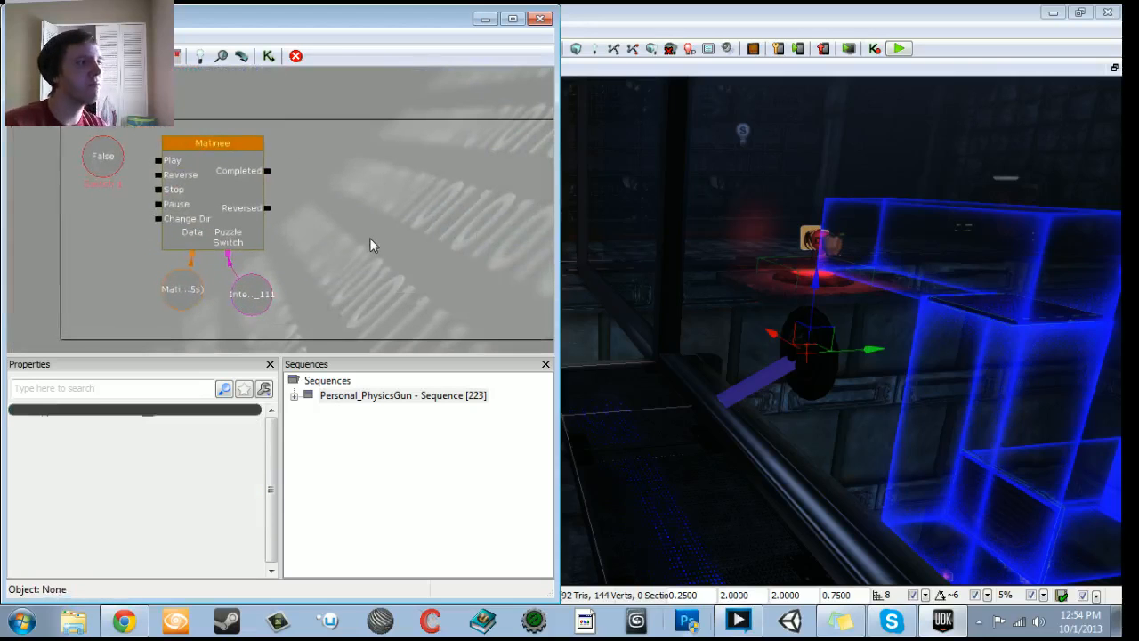
pyautogui.rightClick(368, 182)
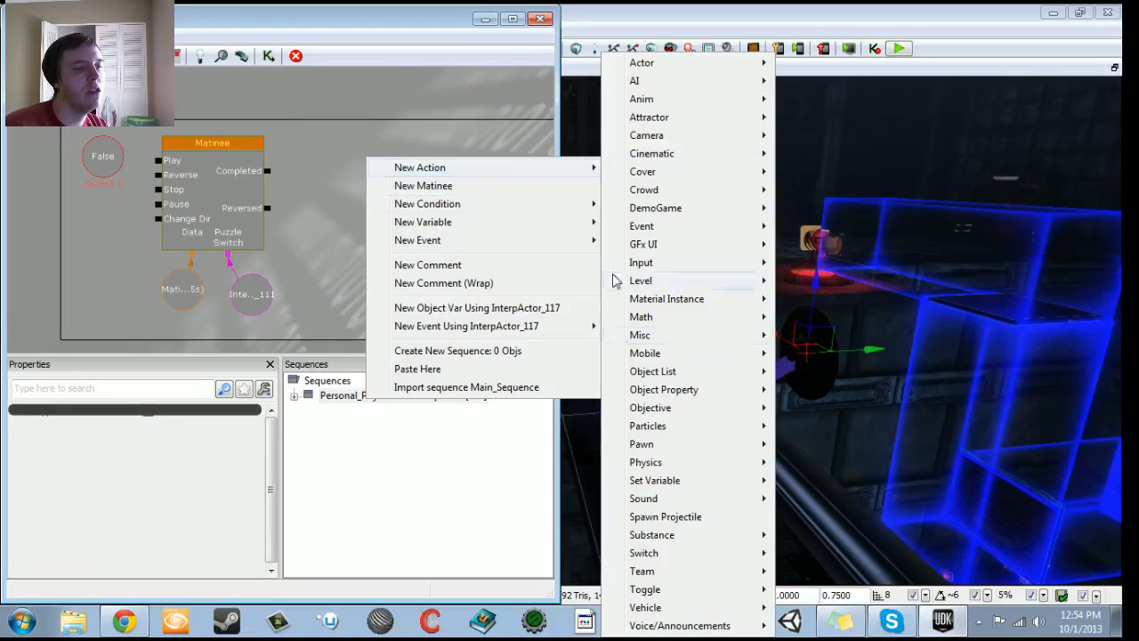
pyautogui.moveTo(637, 487)
pyautogui.click(817, 482)
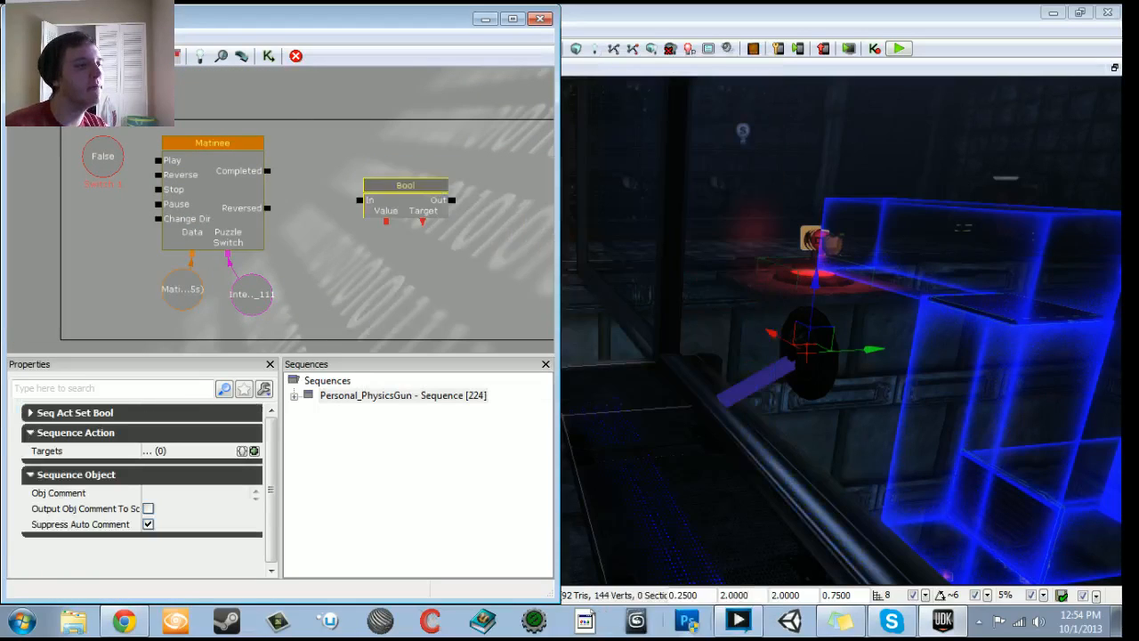
pyautogui.moveTo(405, 212); pyautogui.dragTo(415, 185)
# Step: Add a Named Variable of type SeqVar_Bool that finds "Switch 1" and link it to the Target of Switch One's Bool action
pyautogui.rightClick(361, 233)
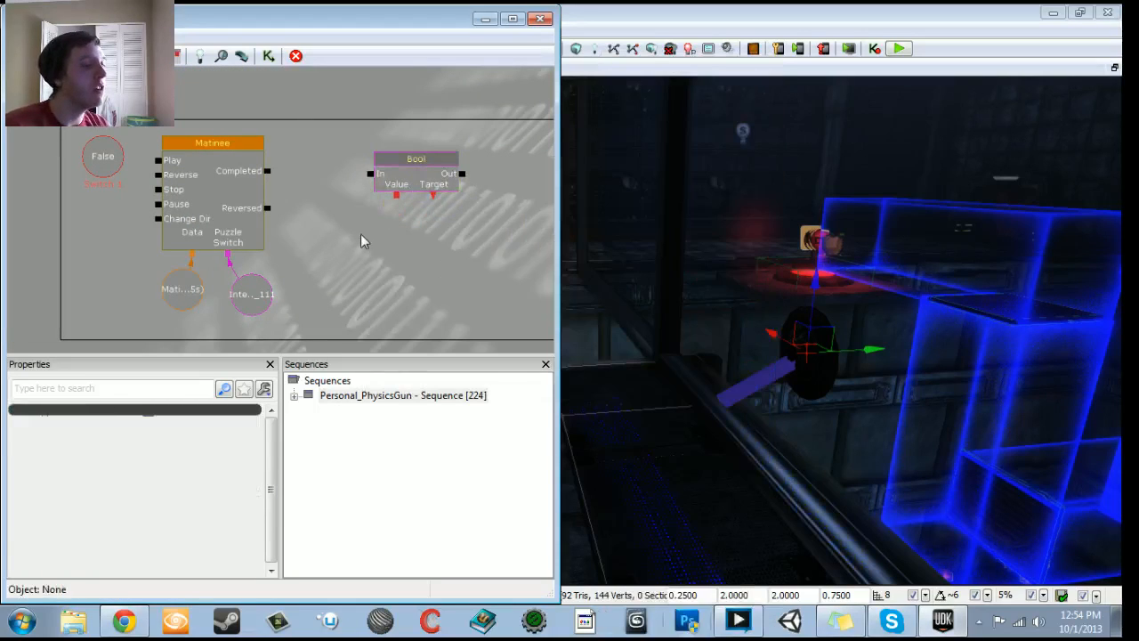
pyautogui.moveTo(404, 281)
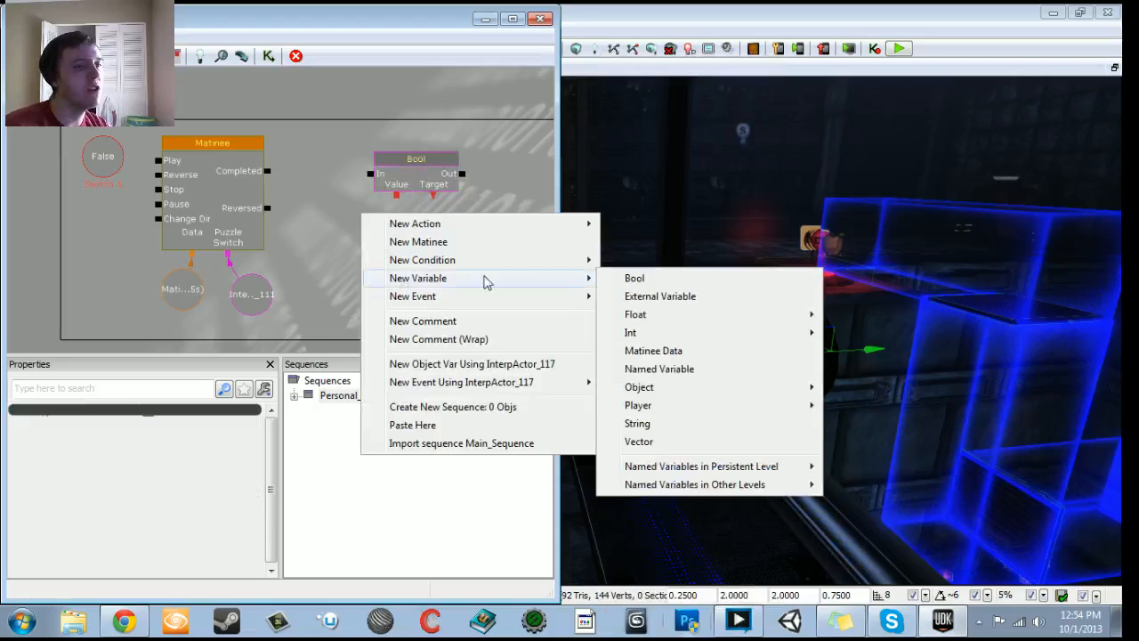
pyautogui.click(705, 367)
pyautogui.click(178, 432)
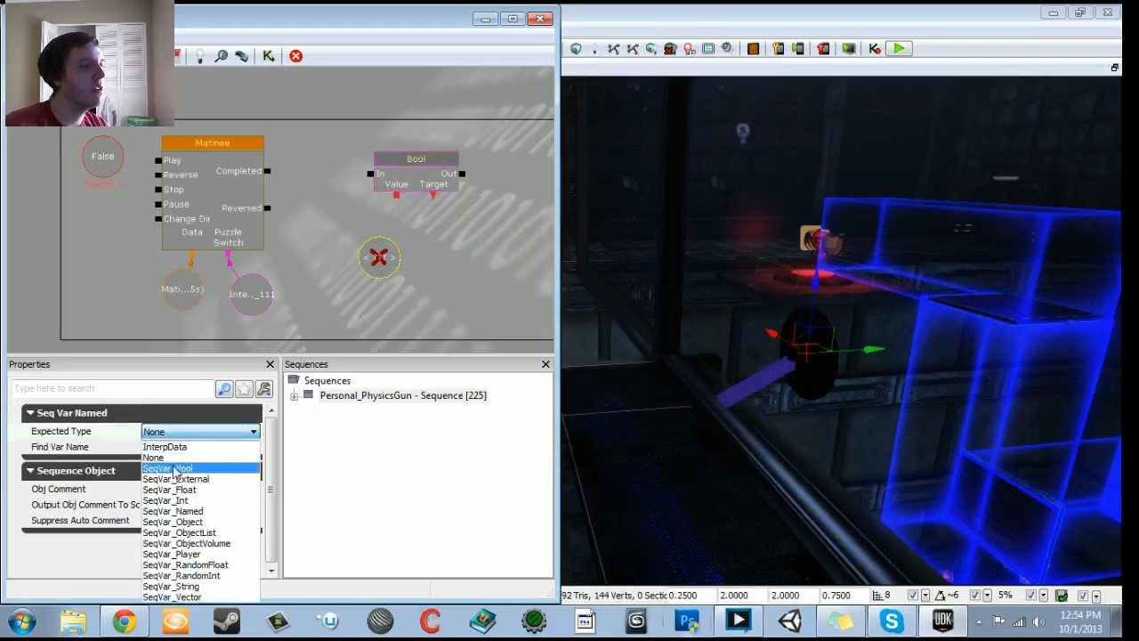
pyautogui.click(175, 469)
pyautogui.click(177, 448)
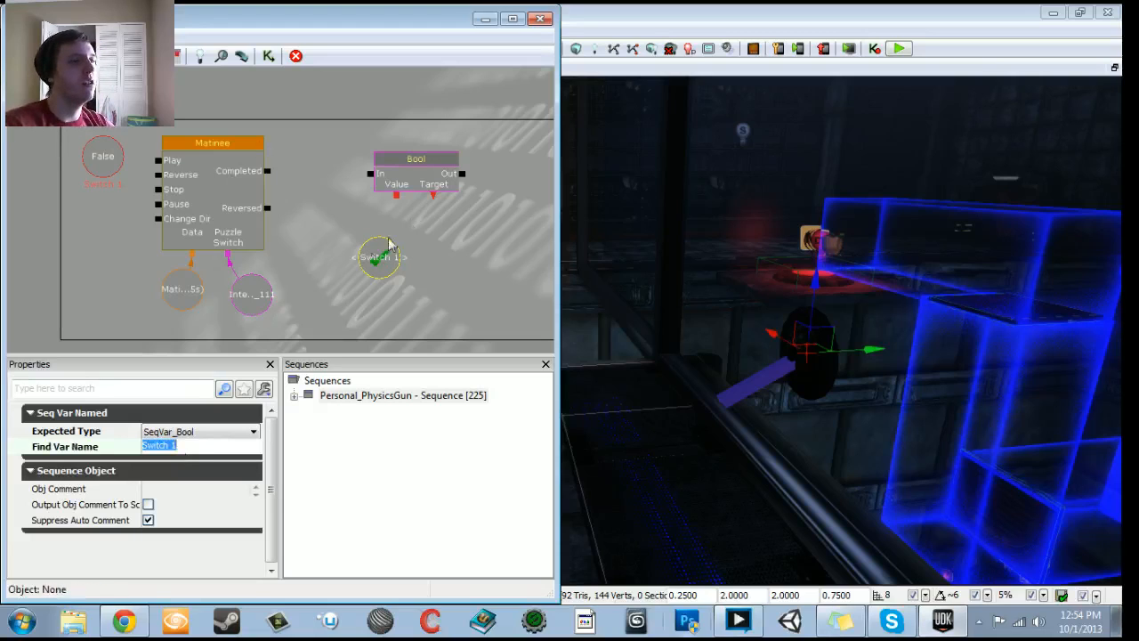
pyautogui.moveTo(389, 245); pyautogui.dragTo(446, 252)
pyautogui.moveTo(433, 194); pyautogui.dragTo(436, 247)
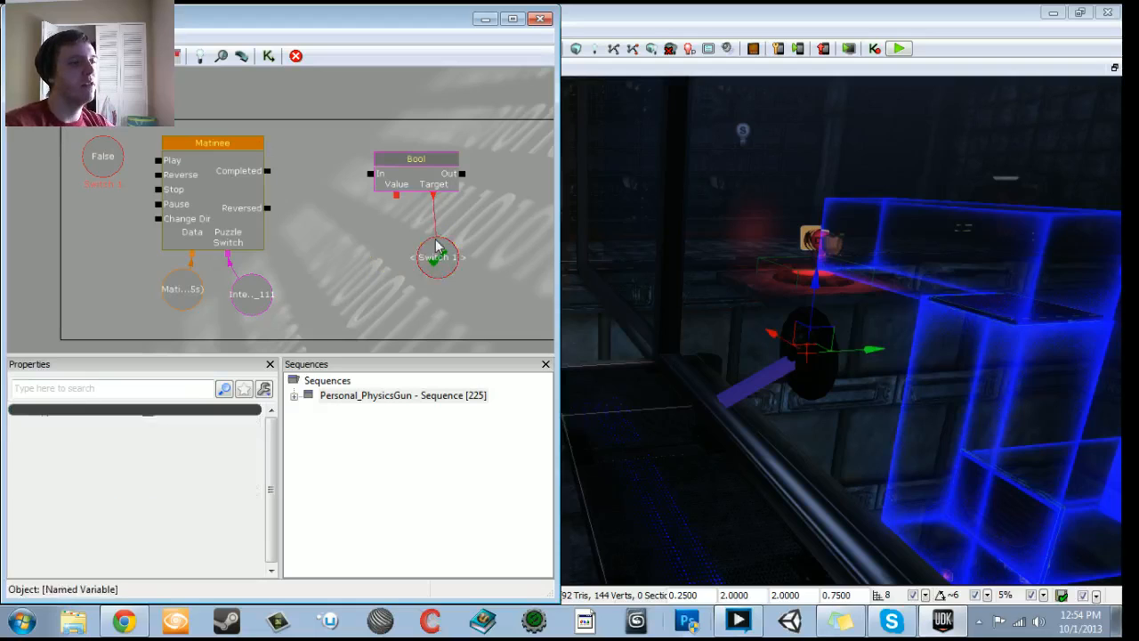
# Step: Attach a new Bool variable with value 1 to the action's Value and link the Matinee's Completed output to its In
pyautogui.rightClick(397, 197)
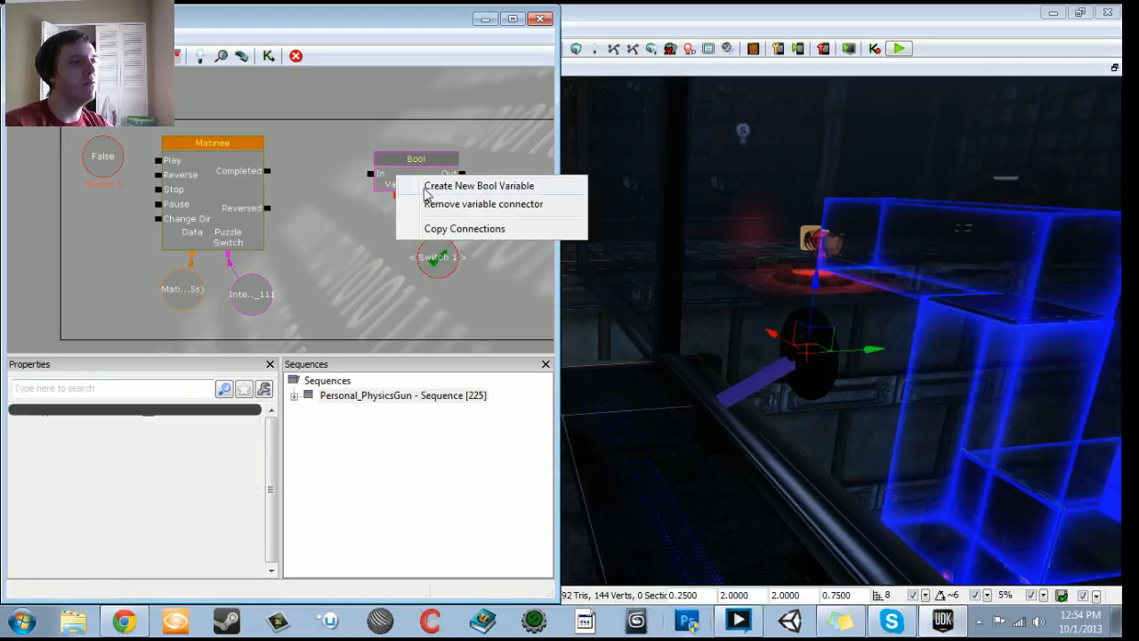
pyautogui.click(436, 186)
pyautogui.moveTo(394, 224); pyautogui.dragTo(383, 237)
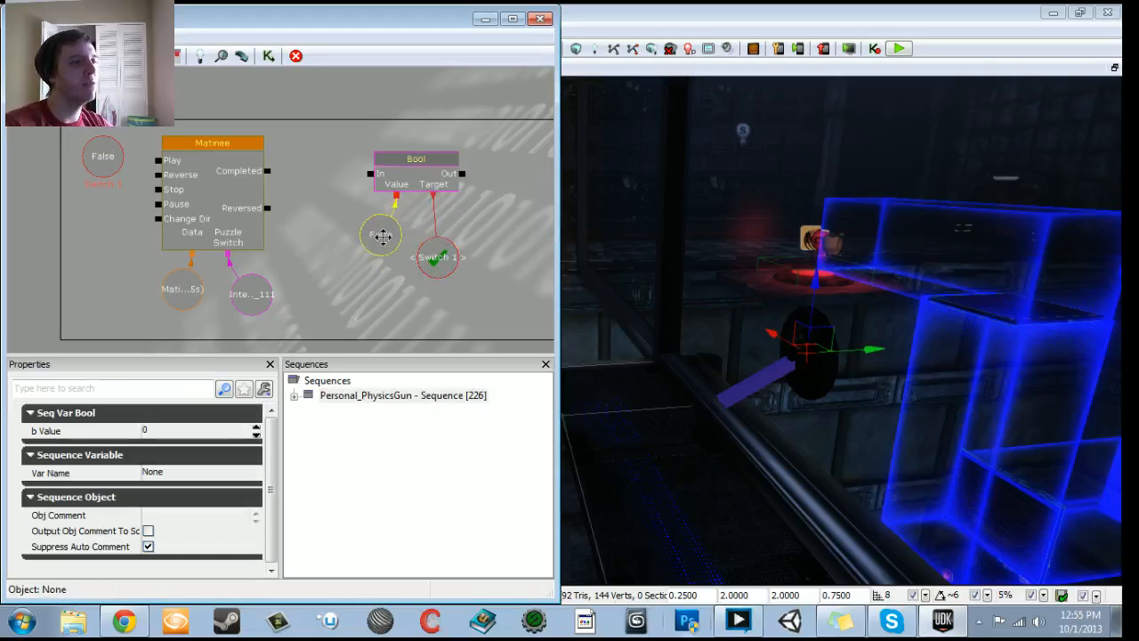
pyautogui.click(176, 431)
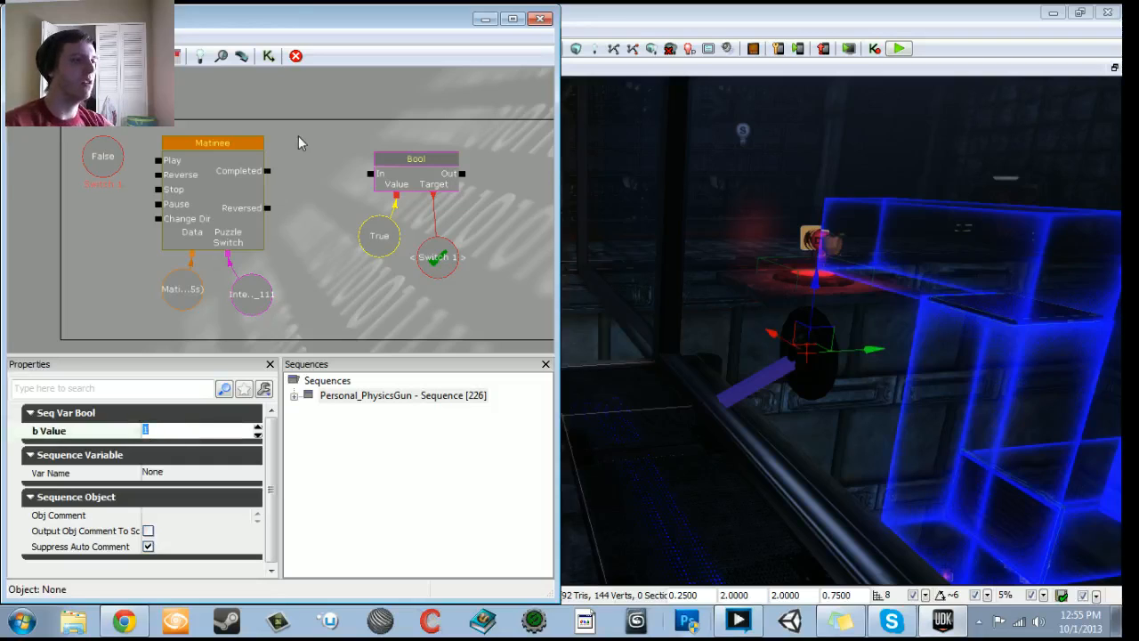
pyautogui.click(301, 138)
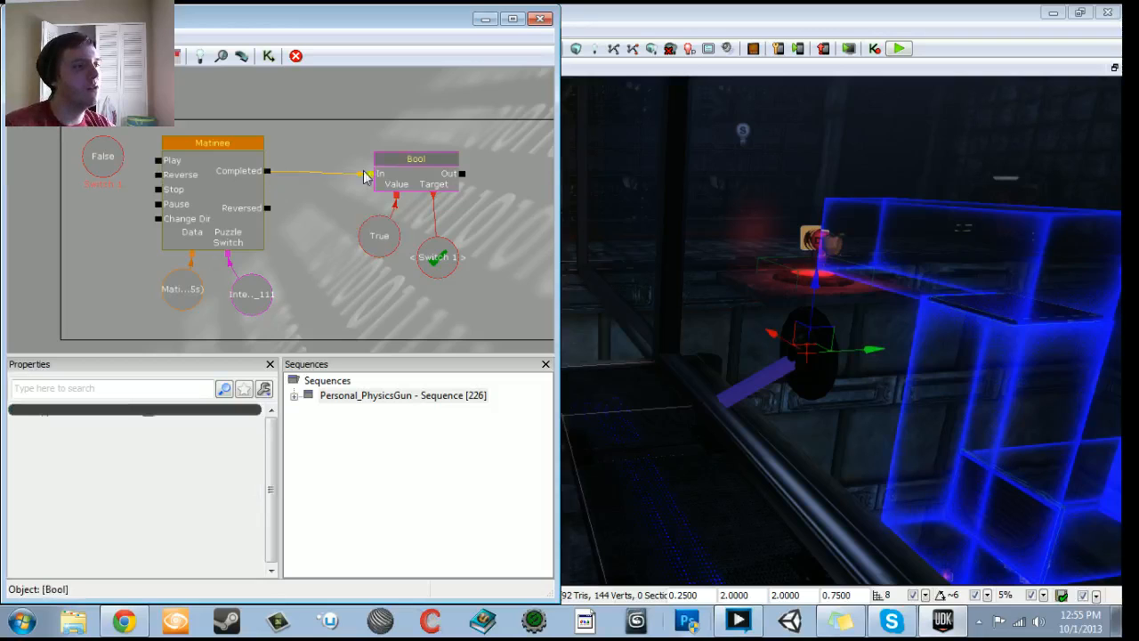
pyautogui.moveTo(309, 252); pyautogui.dragTo(290, 252)
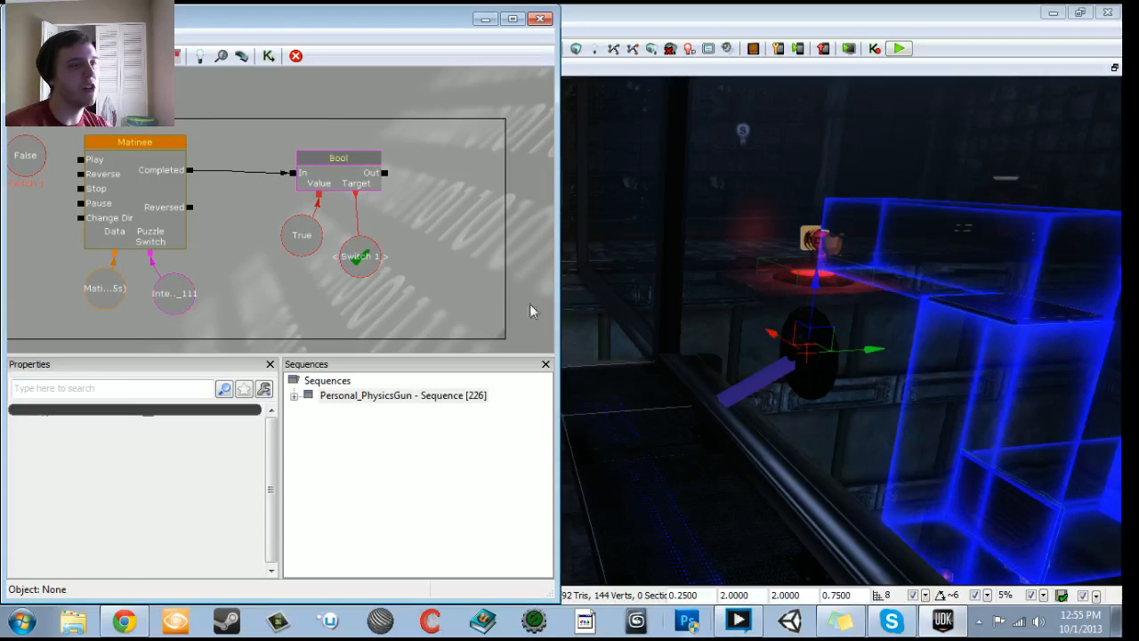
# Step: Duplicate the Bool action with its value and named variable, placing the copy below the original
pyautogui.keyDown('ctrl'); pyautogui.keyDown('alt'); pyautogui.moveTo(272, 148); pyautogui.dragTo(408, 269); pyautogui.keyUp('alt'); pyautogui.keyUp('ctrl')
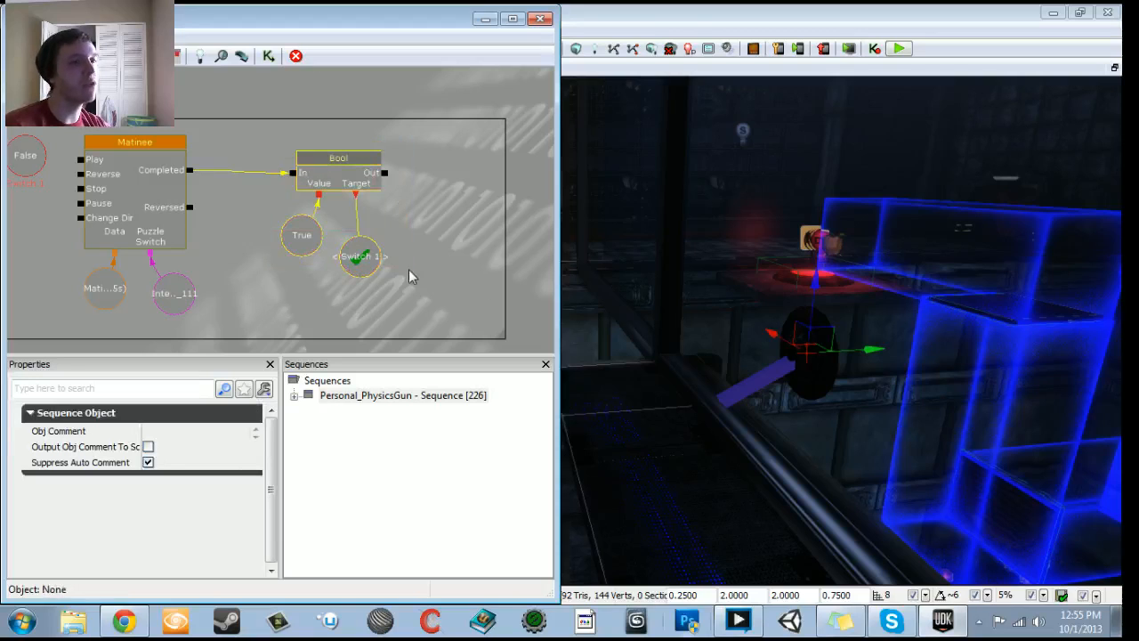
pyautogui.keyDown('ctrl'); pyautogui.moveTo(339, 177); pyautogui.dragTo(438, 163); pyautogui.keyUp('ctrl')
pyautogui.hotkey('ctrl', 'c')
pyautogui.hotkey('ctrl', 'v')
pyautogui.moveTo(327, 269); pyautogui.dragTo(372, 242)
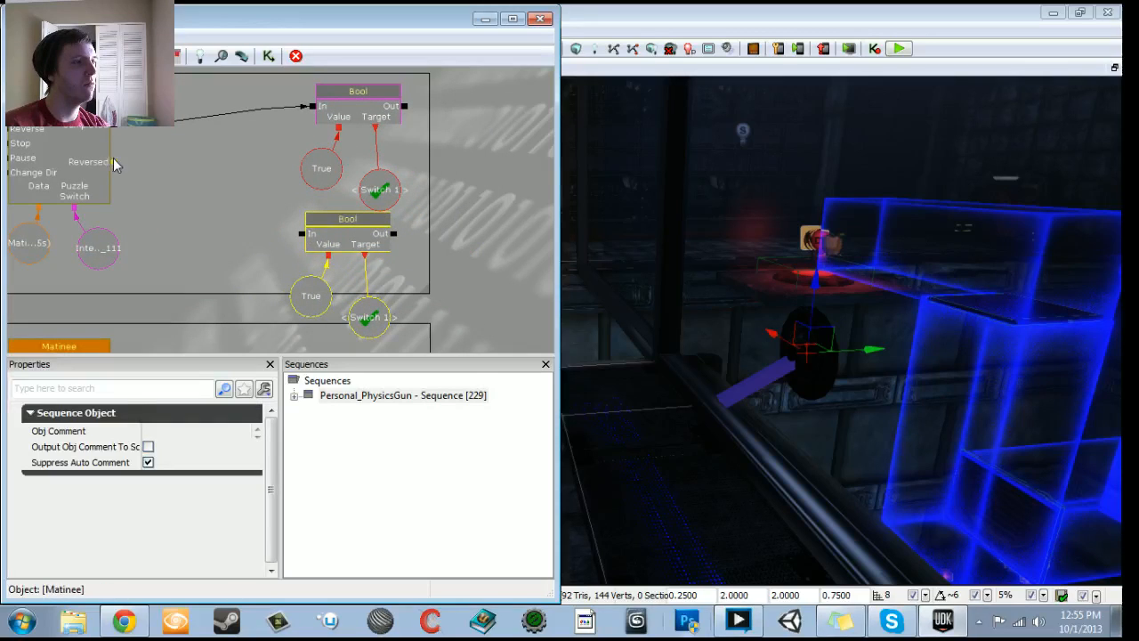
# Step: Link the Matinee's Reversed output to the copied Bool action and set that action's Bool value to 0
pyautogui.moveTo(113, 162); pyautogui.dragTo(284, 225)
pyautogui.click(303, 286)
pyautogui.click(176, 431)
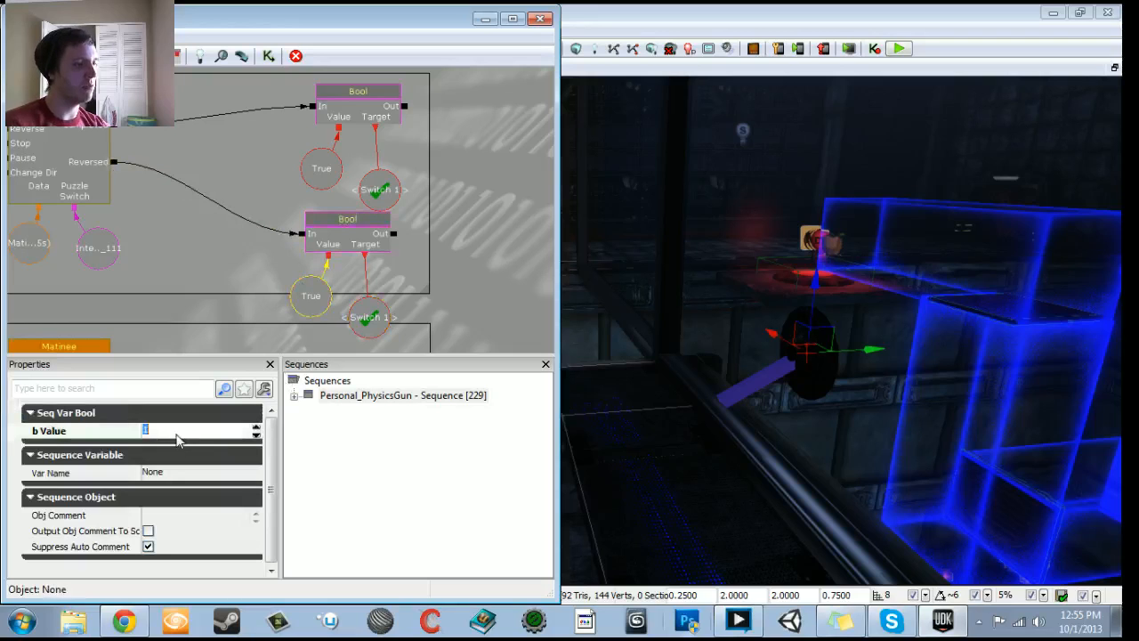
pyautogui.write('0')
pyautogui.press('Return')
# Step: Move the Switch One group up and extend its comment frame downward to enclose both Bool actions
pyautogui.scroll(-2, 267, 233)
pyautogui.moveTo(264, 238); pyautogui.dragTo(313, 262)
pyautogui.click(445, 300)
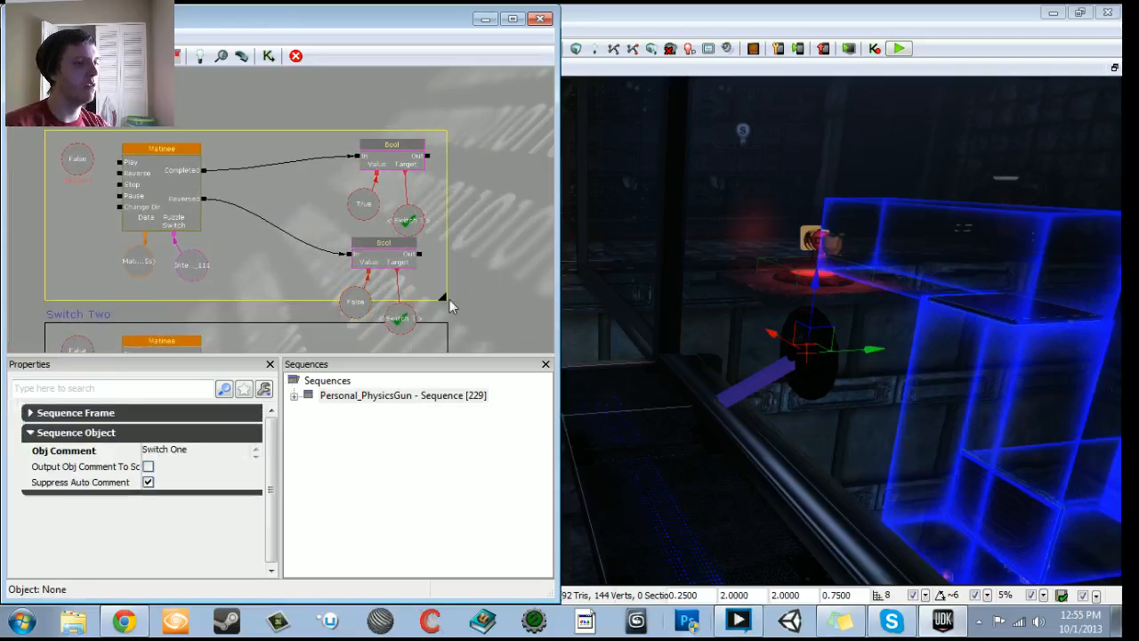
pyautogui.scroll(-1, 445, 300)
pyautogui.keyDown('ctrl'); pyautogui.keyDown('alt'); pyautogui.moveTo(74, 133); pyautogui.dragTo(429, 297); pyautogui.keyUp('alt'); pyautogui.keyUp('ctrl')
pyautogui.keyDown('ctrl'); pyautogui.moveTo(189, 209); pyautogui.dragTo(186, 143); pyautogui.keyUp('ctrl')
pyautogui.click(432, 239)
pyautogui.click(404, 214)
pyautogui.moveTo(404, 214); pyautogui.dragTo(416, 247)
# Step: Tidy the value and Switch 1 variables beneath the two Bool actions in the Switch One frame
pyautogui.scroll(2, 416, 248)
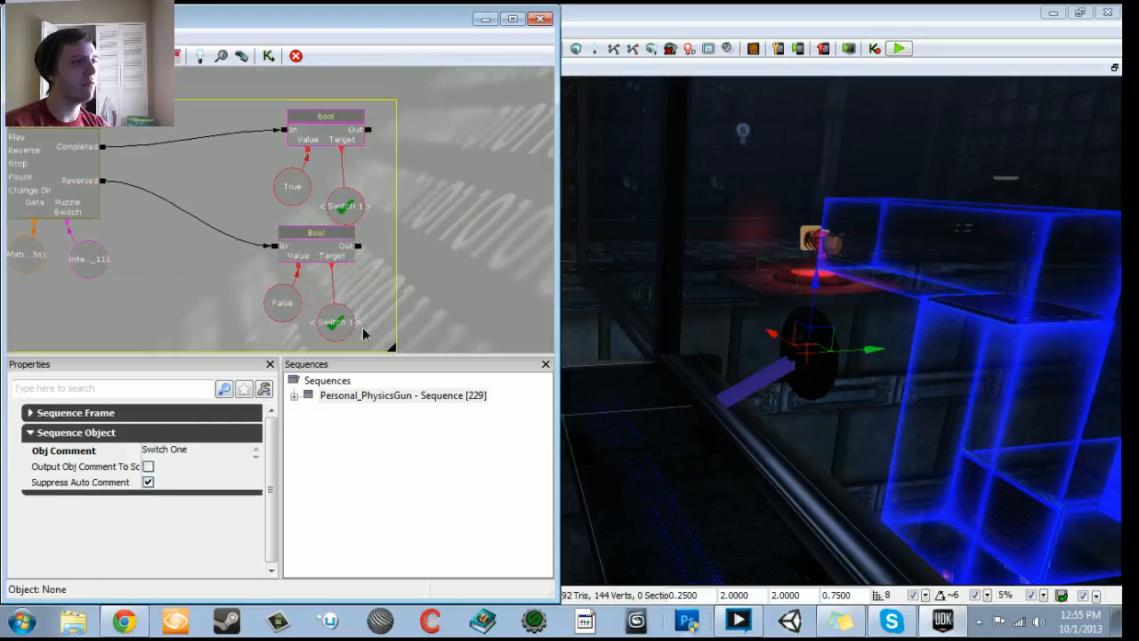
pyautogui.click(345, 206)
pyautogui.scroll(2, 347, 206)
pyautogui.keyDown('ctrl'); pyautogui.moveTo(356, 206); pyautogui.dragTo(367, 178); pyautogui.keyUp('ctrl')
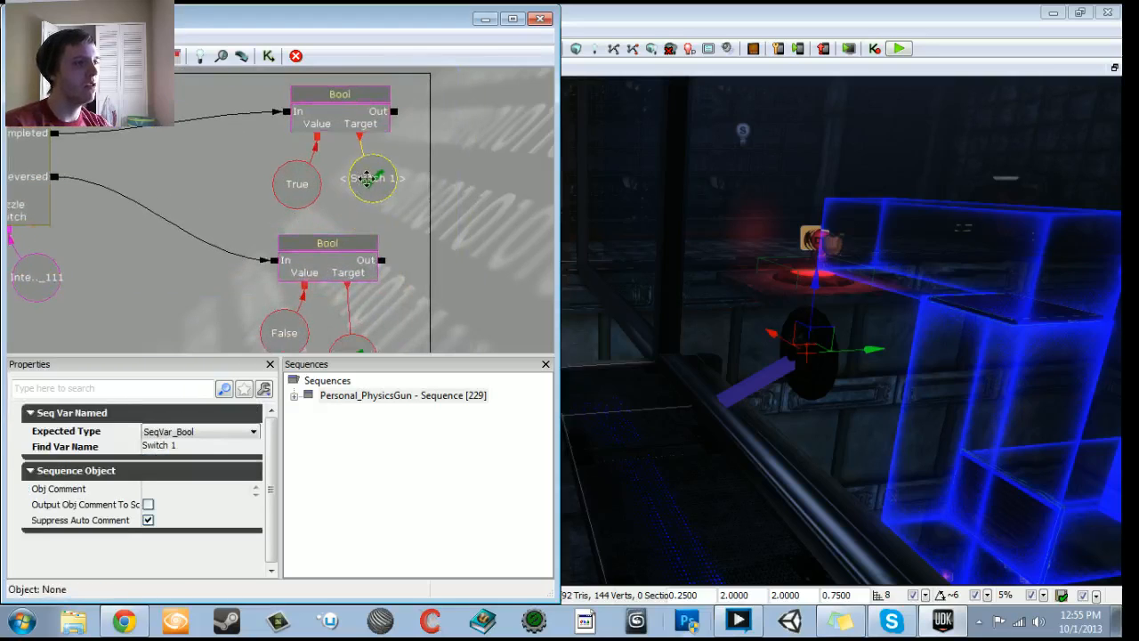
pyautogui.keyDown('ctrl'); pyautogui.moveTo(298, 183); pyautogui.dragTo(295, 174); pyautogui.keyUp('ctrl')
pyautogui.moveTo(290, 213); pyautogui.dragTo(283, 161)
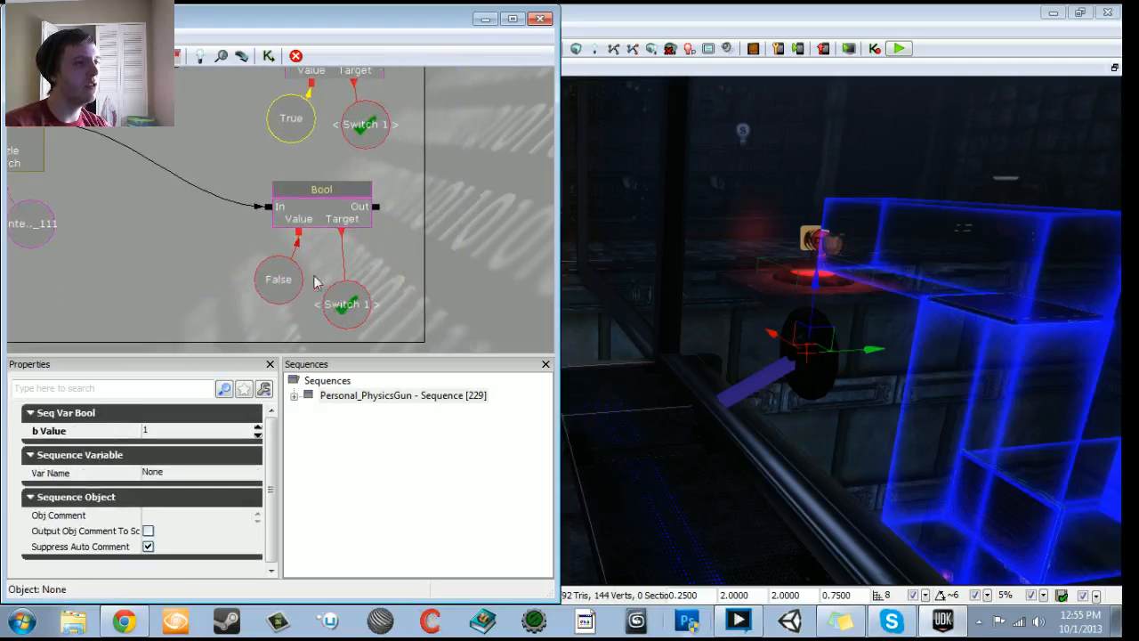
pyautogui.click(343, 305)
pyautogui.keyDown('ctrl'); pyautogui.moveTo(344, 305); pyautogui.dragTo(476, 290); pyautogui.keyUp('ctrl')
pyautogui.click(277, 288)
pyautogui.click(299, 307)
# Step: Duplicate both Switch One Bool actions with their variables and place the copies beside the Switch Two frame
pyautogui.scroll(-4, 297, 301)
pyautogui.scroll(-2, 397, 271)
pyautogui.scroll(2, 346, 141)
pyautogui.moveTo(342, 144); pyautogui.dragTo(332, 194)
pyautogui.click(338, 114)
pyautogui.keyDown('ctrl'); pyautogui.click(322, 160); pyautogui.keyUp('ctrl')
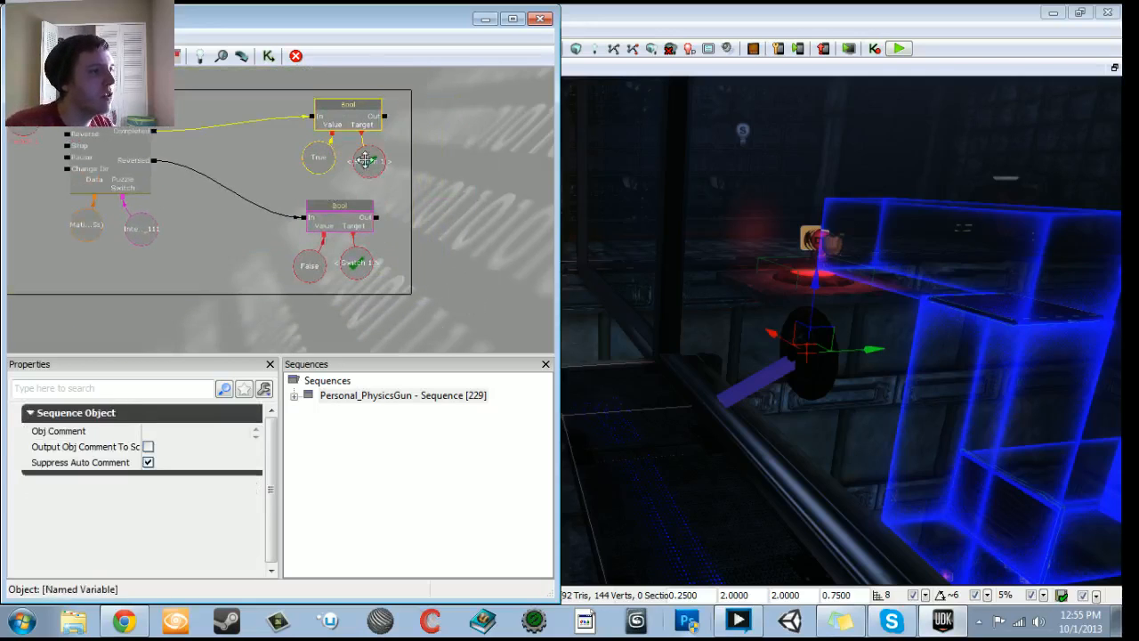
pyautogui.scroll(-2, 345, 267)
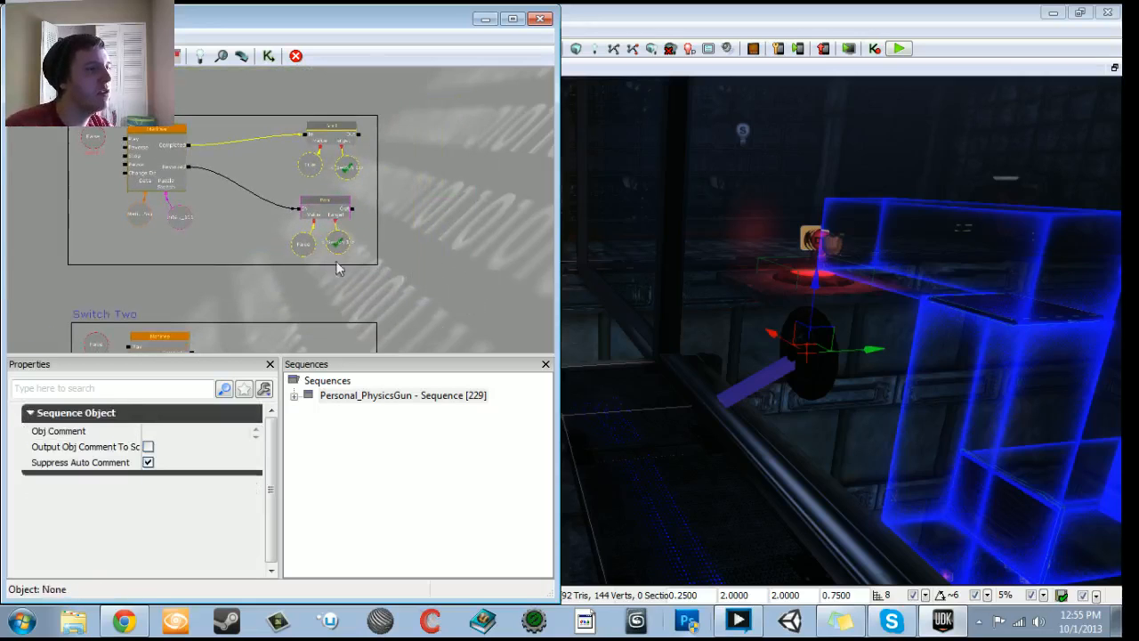
pyautogui.hotkey('ctrl', 'v')
pyautogui.moveTo(256, 274); pyautogui.dragTo(252, 58)
pyautogui.keyDown('ctrl'); pyautogui.moveTo(306, 113); pyautogui.dragTo(433, 226); pyautogui.keyUp('ctrl')
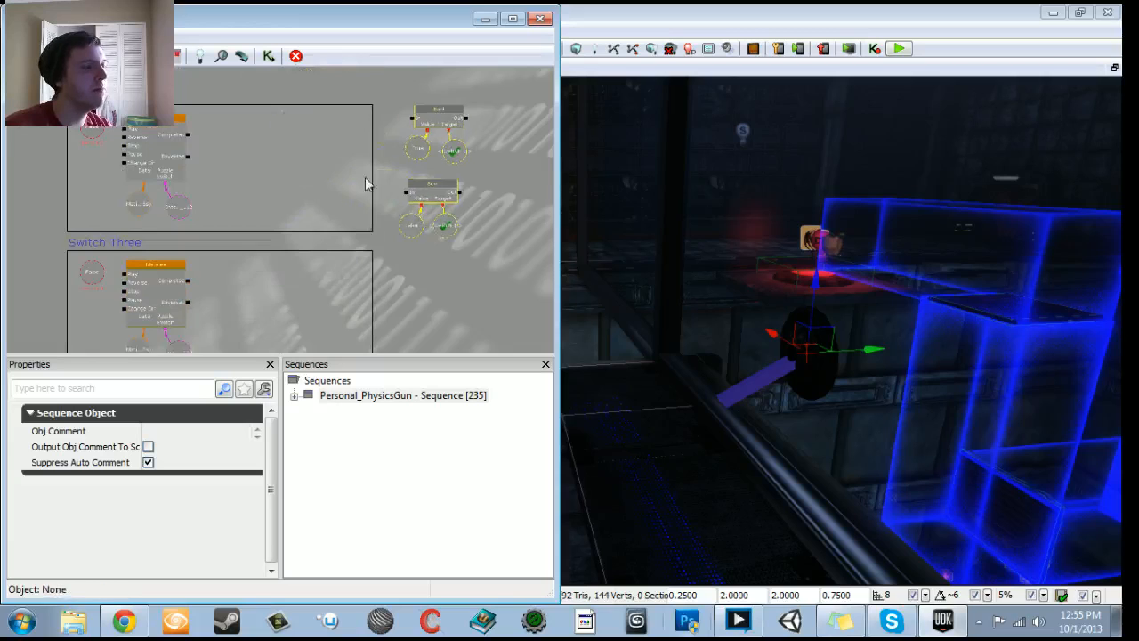
# Step: Move the Switch Two group up and extend its comment frame downward to fit two Bool actions
pyautogui.moveTo(364, 177); pyautogui.dragTo(361, 279)
pyautogui.scroll(-3, 363, 267)
pyautogui.keyDown('ctrl'); pyautogui.keyDown('alt'); pyautogui.moveTo(129, 177); pyautogui.dragTo(329, 281); pyautogui.keyUp('alt'); pyautogui.keyUp('ctrl')
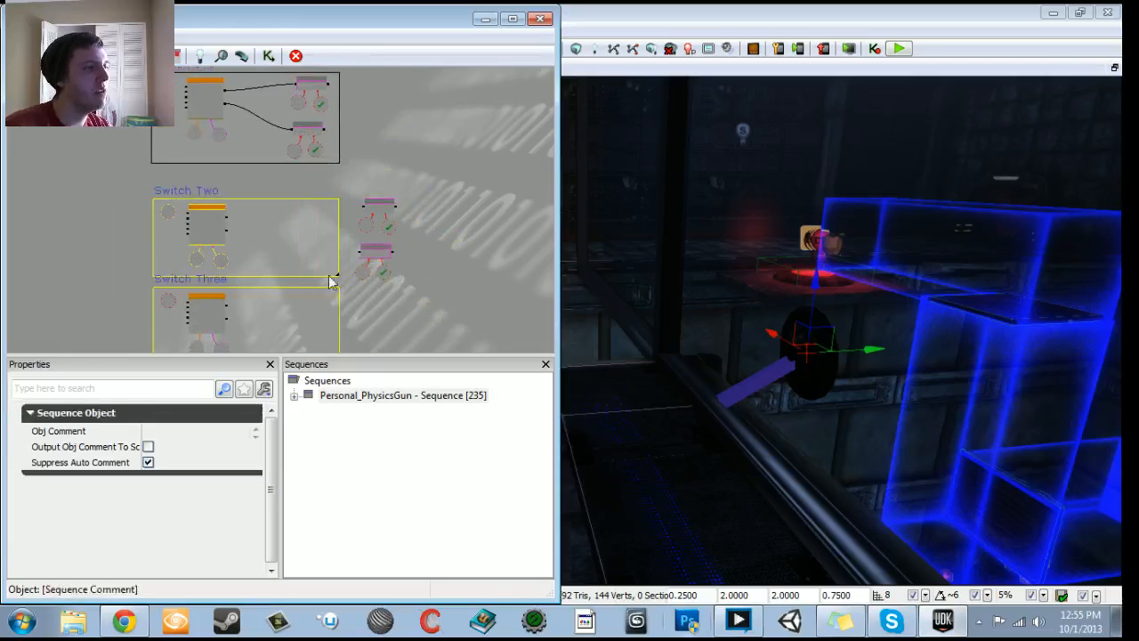
pyautogui.keyDown('ctrl'); pyautogui.click(214, 280); pyautogui.keyUp('ctrl')
pyautogui.keyDown('ctrl'); pyautogui.moveTo(211, 232); pyautogui.dragTo(208, 214); pyautogui.keyUp('ctrl')
pyautogui.scroll(5, 319, 224)
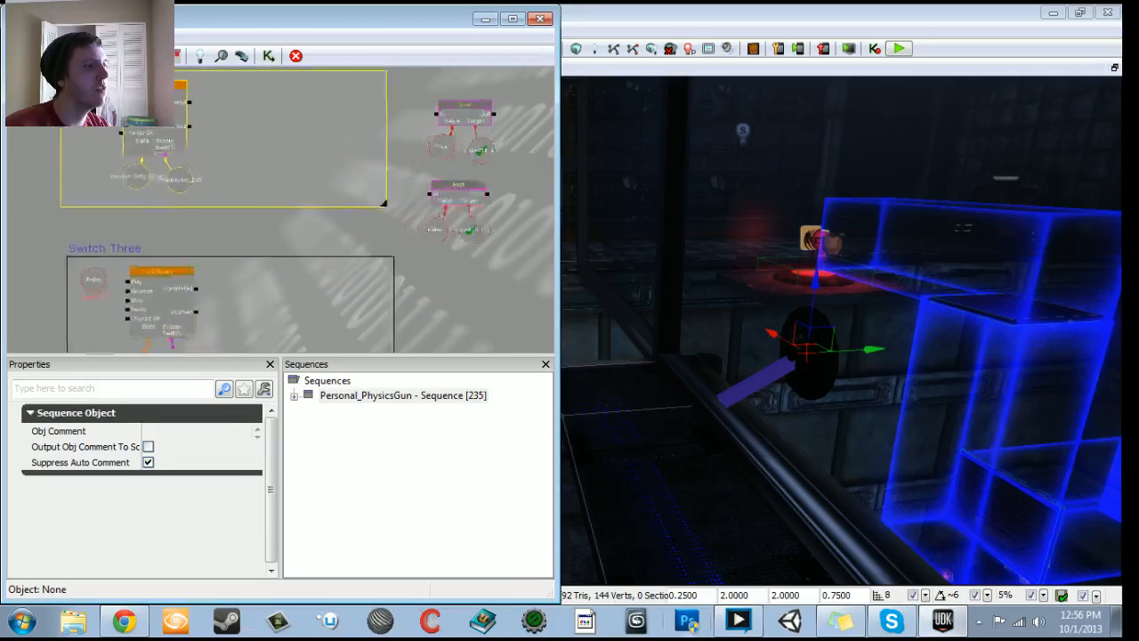
pyautogui.moveTo(346, 204); pyautogui.dragTo(359, 232)
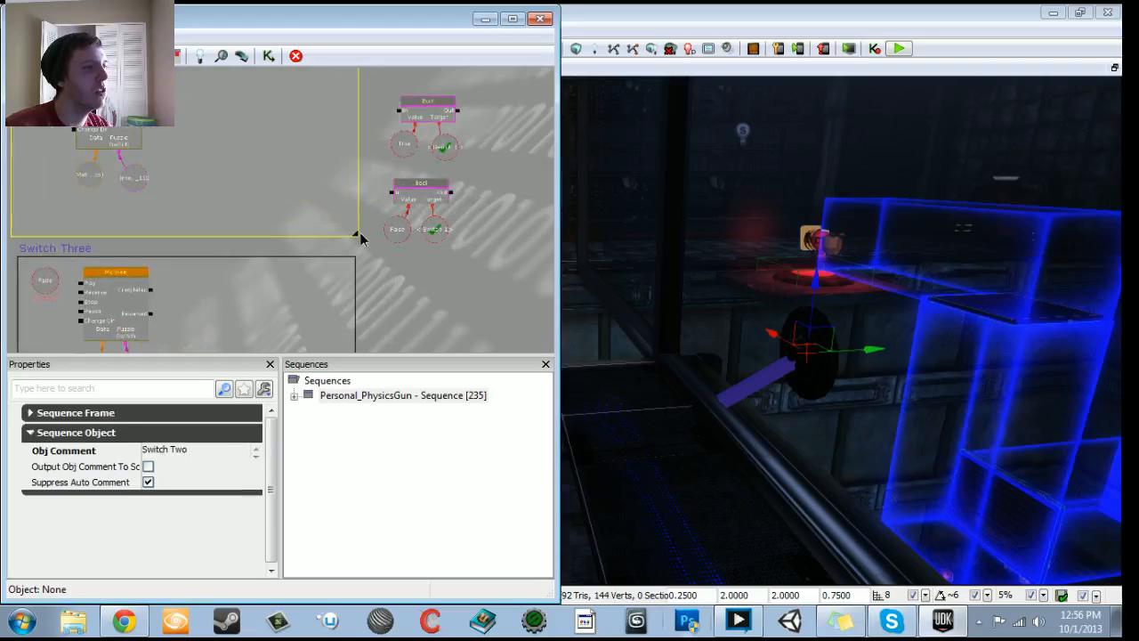
# Step: Move the copied Bool actions into the Switch Two frame and link the Matinee's Completed and Reversed outputs to them
pyautogui.click(383, 93)
pyautogui.keyDown('ctrl'); pyautogui.keyDown('alt'); pyautogui.moveTo(477, 240); pyautogui.dragTo(477, 241); pyautogui.keyUp('alt'); pyautogui.keyUp('ctrl')
pyautogui.keyDown('ctrl'); pyautogui.moveTo(431, 202); pyautogui.dragTo(315, 174); pyautogui.keyUp('ctrl')
pyautogui.moveTo(335, 98)
pyautogui.mouseDown()
pyautogui.moveTo(338, 140)
pyautogui.moveTo(327, 107)
pyautogui.mouseUp()
pyautogui.scroll(2, 338, 140)
pyautogui.click(189, 180)
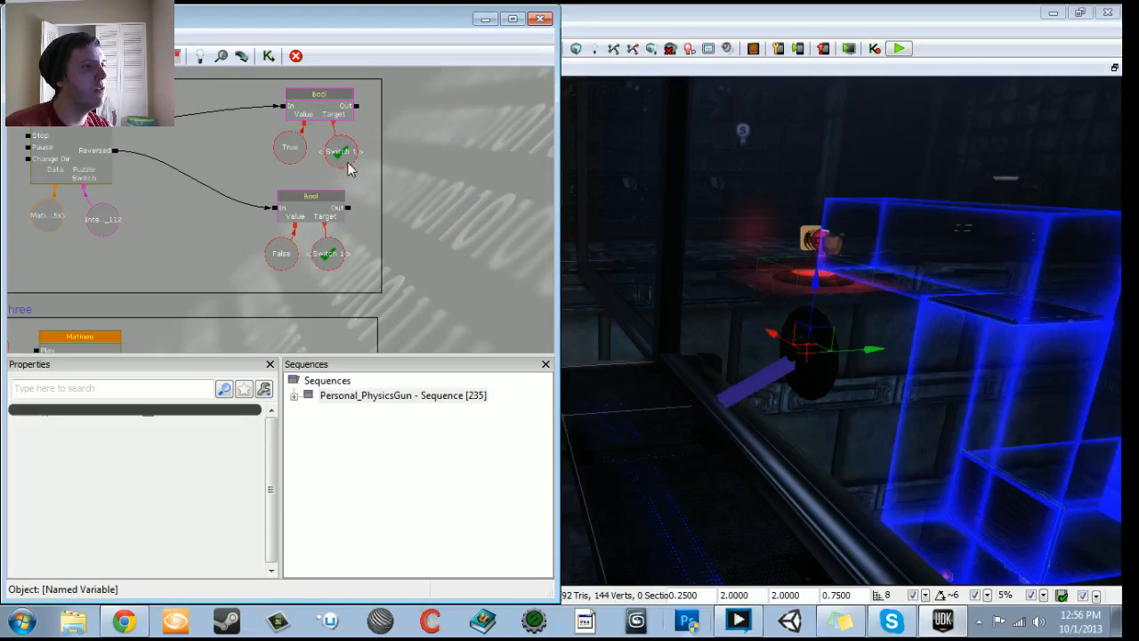
# Step: Set the Find Var Name of both named variables in the Switch Two frame to "Switch 2"
pyautogui.click(189, 450)
pyautogui.click(189, 450)
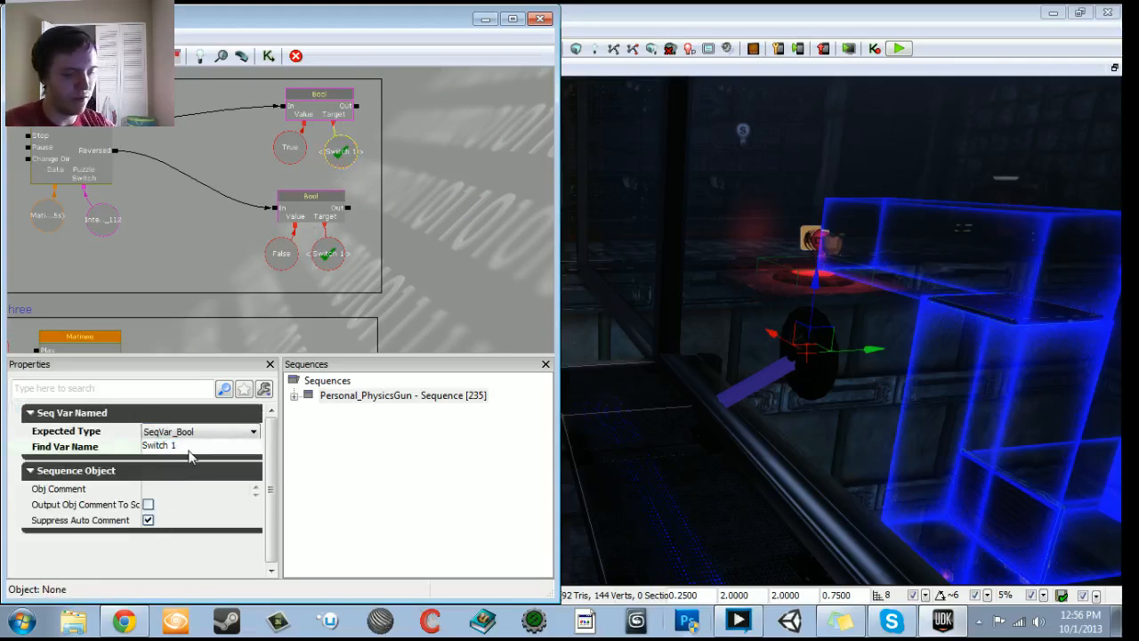
pyautogui.press('BackSpace')
pyautogui.write('2')
pyautogui.press('Return')
pyautogui.click(319, 258)
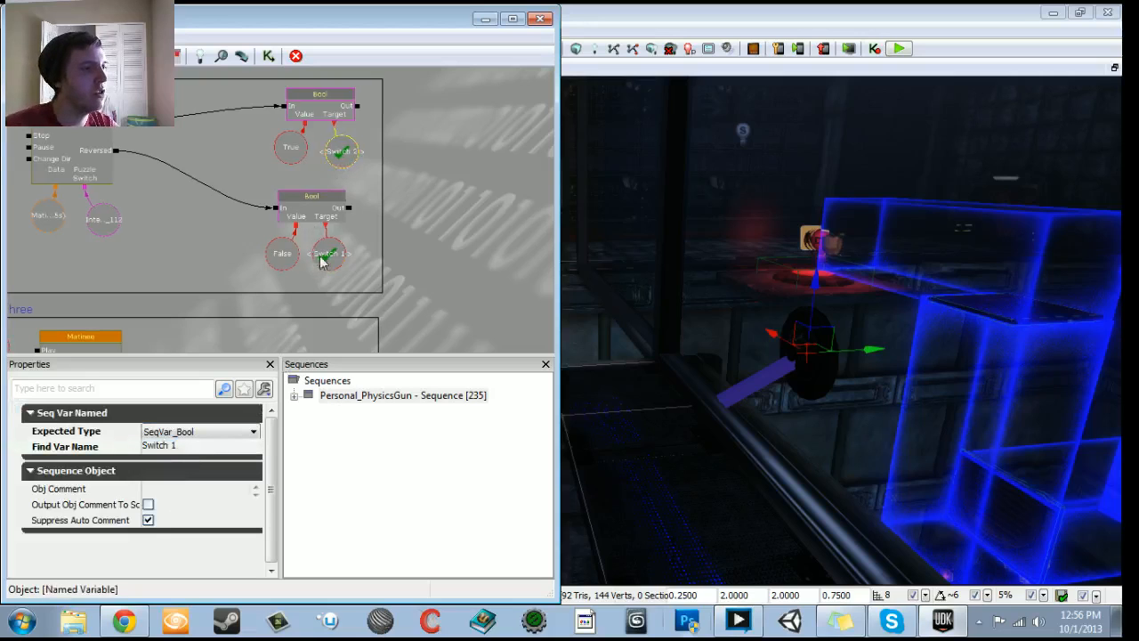
pyautogui.click(178, 447)
pyautogui.press('BackSpace')
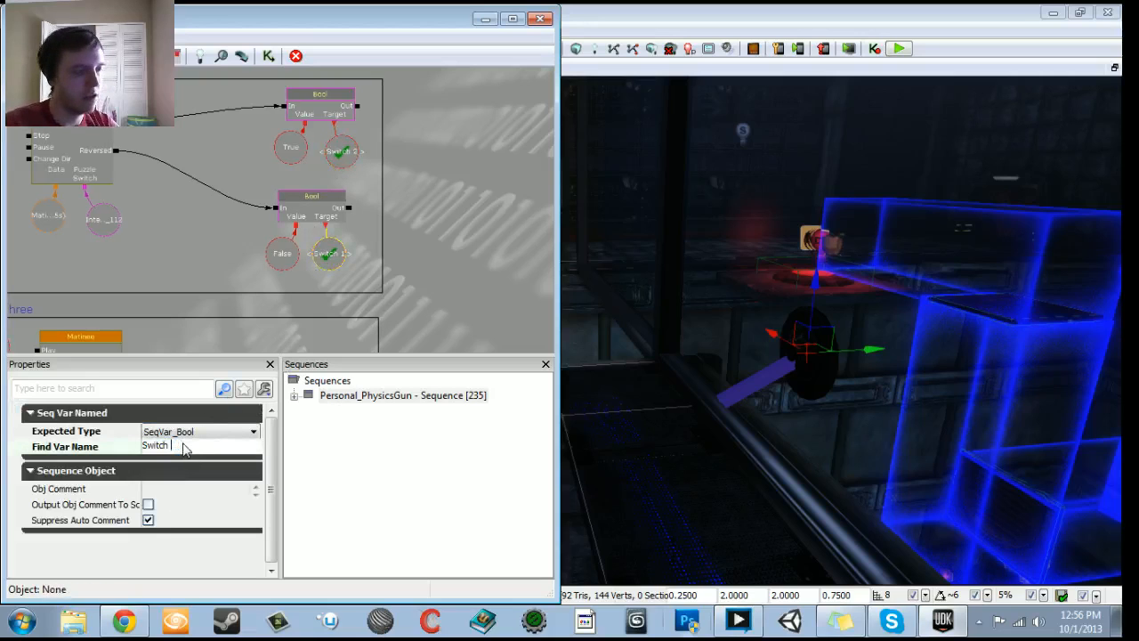
pyautogui.scroll(-3, 195, 240)
pyautogui.moveTo(197, 240); pyautogui.dragTo(233, 129)
pyautogui.scroll(-4, 236, 134)
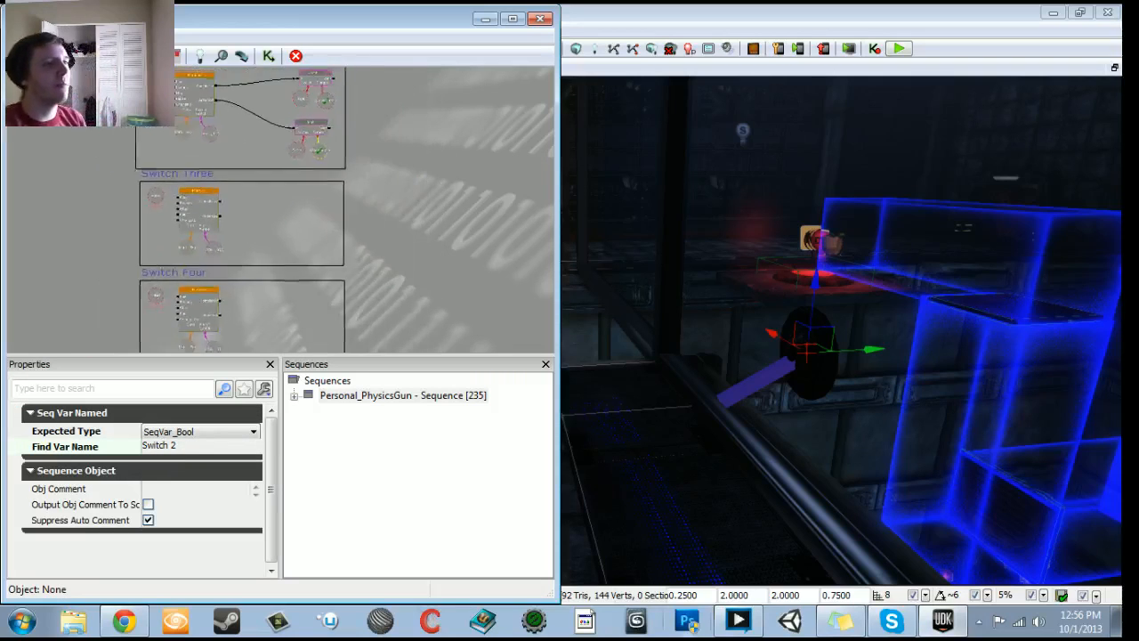
pyautogui.scroll(-5, 206, 68)
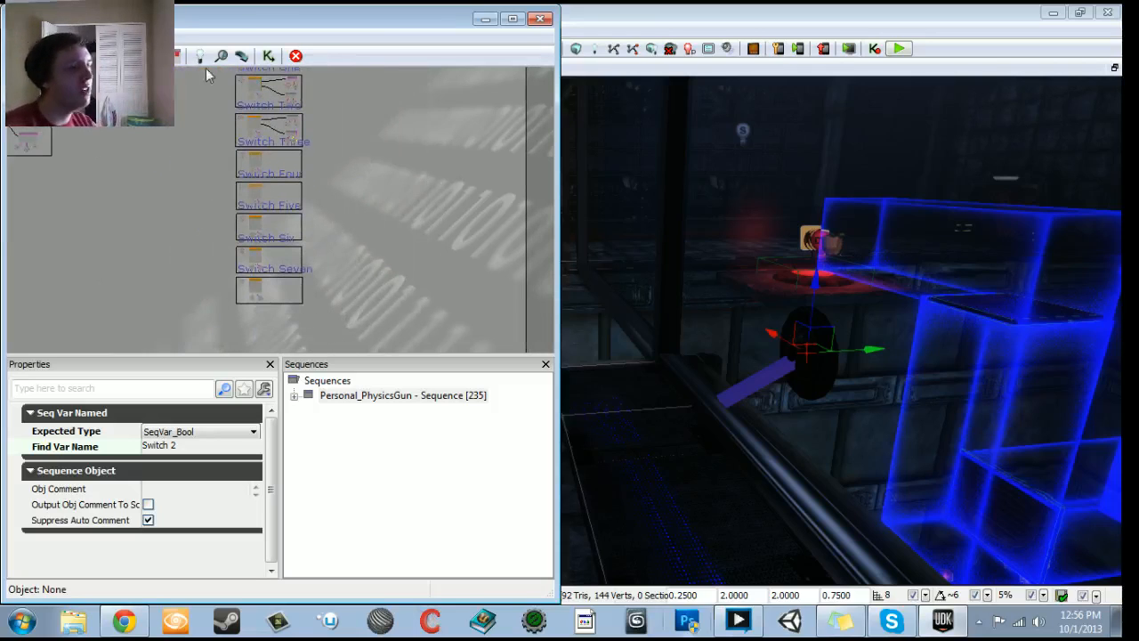
pyautogui.scroll(5, 196, 165)
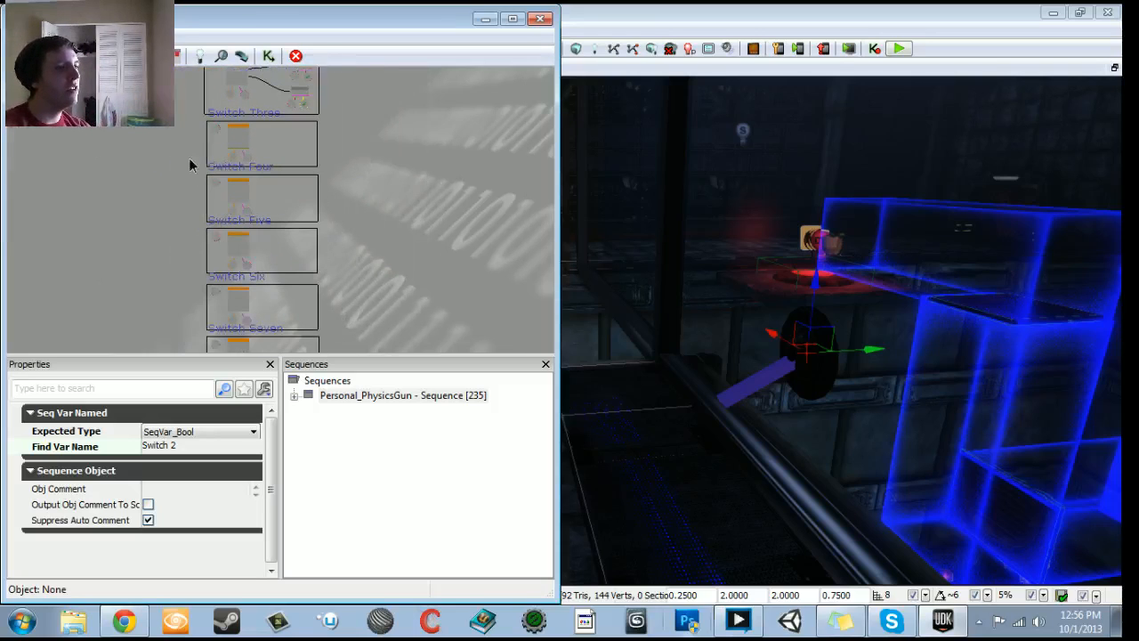
pyautogui.moveTo(164, 169); pyautogui.dragTo(351, 325)
pyautogui.keyDown('ctrl'); pyautogui.moveTo(231, 125); pyautogui.dragTo(252, 182); pyautogui.keyUp('ctrl')
pyautogui.hotkey('ctrl', 'z')
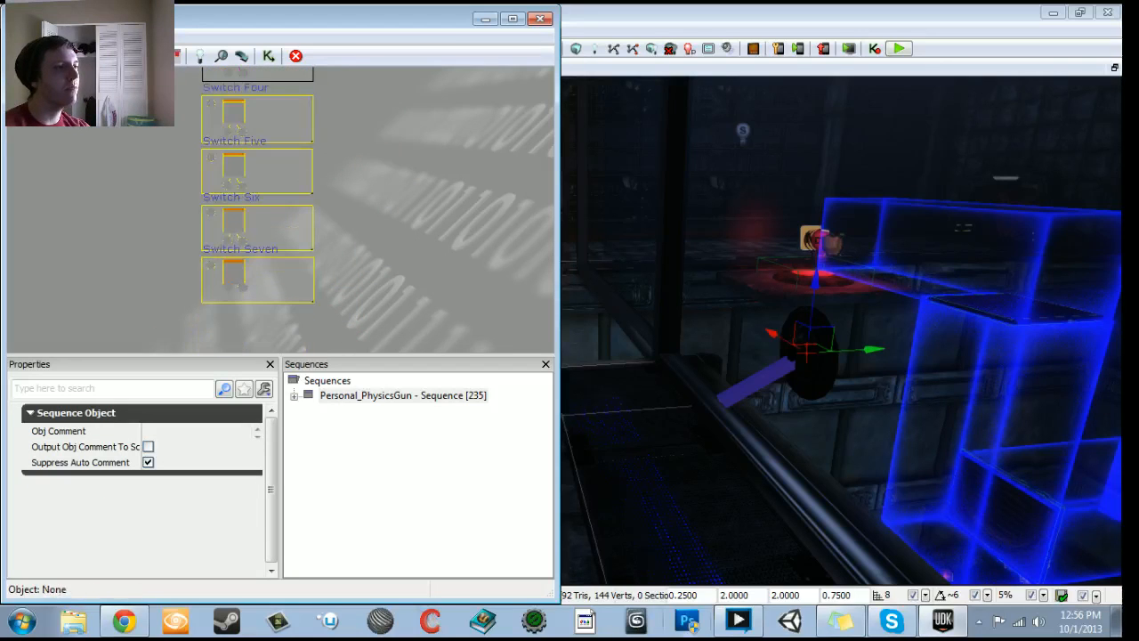
# Step: Move the Switch Four to Switch Seven groups down together to make room below Switch Three
pyautogui.keyDown('ctrl'); pyautogui.keyDown('alt'); pyautogui.moveTo(146, 94); pyautogui.dragTo(356, 332); pyautogui.keyUp('alt'); pyautogui.keyUp('ctrl')
pyautogui.keyDown('ctrl'); pyautogui.moveTo(229, 121); pyautogui.dragTo(247, 222); pyautogui.keyUp('ctrl')
pyautogui.moveTo(320, 157); pyautogui.dragTo(336, 293)
# Step: Duplicate both Switch Two Bool actions with their variables and place the copies beside the Matinee in the Switch Three group
pyautogui.scroll(9, 336, 292)
pyautogui.moveTo(389, 164); pyautogui.dragTo(378, 278)
pyautogui.scroll(4, 360, 213)
pyautogui.moveTo(335, 231); pyautogui.dragTo(298, 314)
pyautogui.click(297, 121)
pyautogui.keyDown('ctrl'); pyautogui.click(305, 216); pyautogui.keyUp('ctrl')
pyautogui.hotkey('ctrl', 'c')
pyautogui.hotkey('ctrl', 'v')
pyautogui.moveTo(216, 264); pyautogui.dragTo(239, 64)
pyautogui.keyDown('ctrl'); pyautogui.moveTo(366, 150); pyautogui.dragTo(326, 261); pyautogui.keyUp('ctrl')
# Step: Extend the Switch Three comment frame downward and adjust the position of the two copied Bool actions inside it
pyautogui.scroll(-2, 400, 283)
pyautogui.click(346, 220)
pyautogui.moveTo(351, 226); pyautogui.dragTo(355, 262)
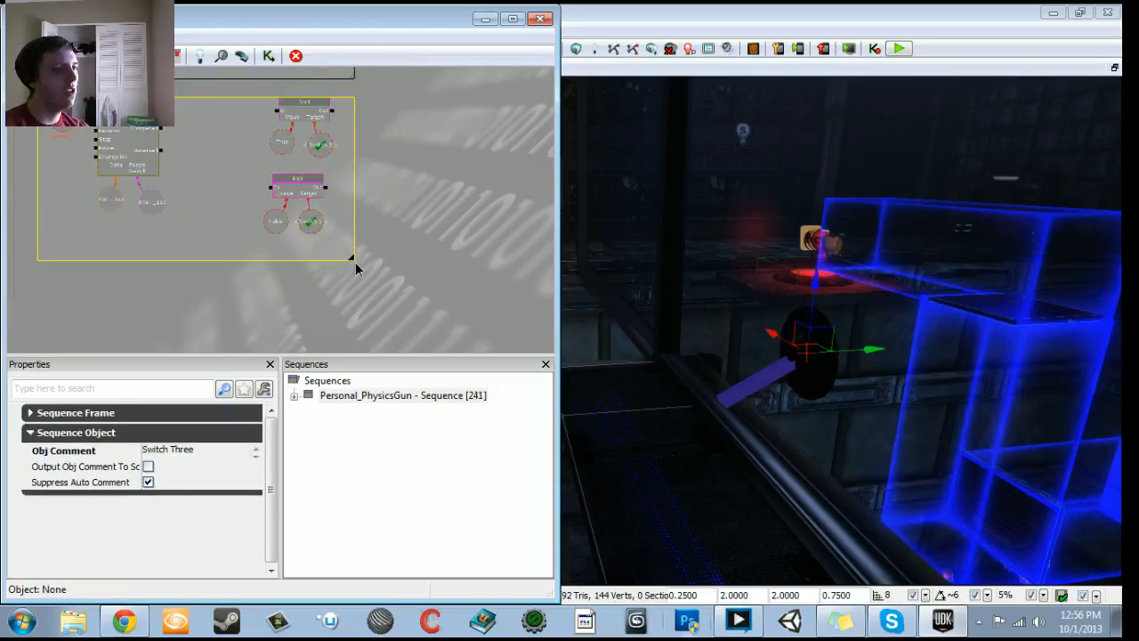
pyautogui.click(241, 126)
pyautogui.keyDown('ctrl'); pyautogui.keyDown('alt'); pyautogui.moveTo(331, 206); pyautogui.dragTo(336, 221); pyautogui.keyUp('alt'); pyautogui.keyUp('ctrl')
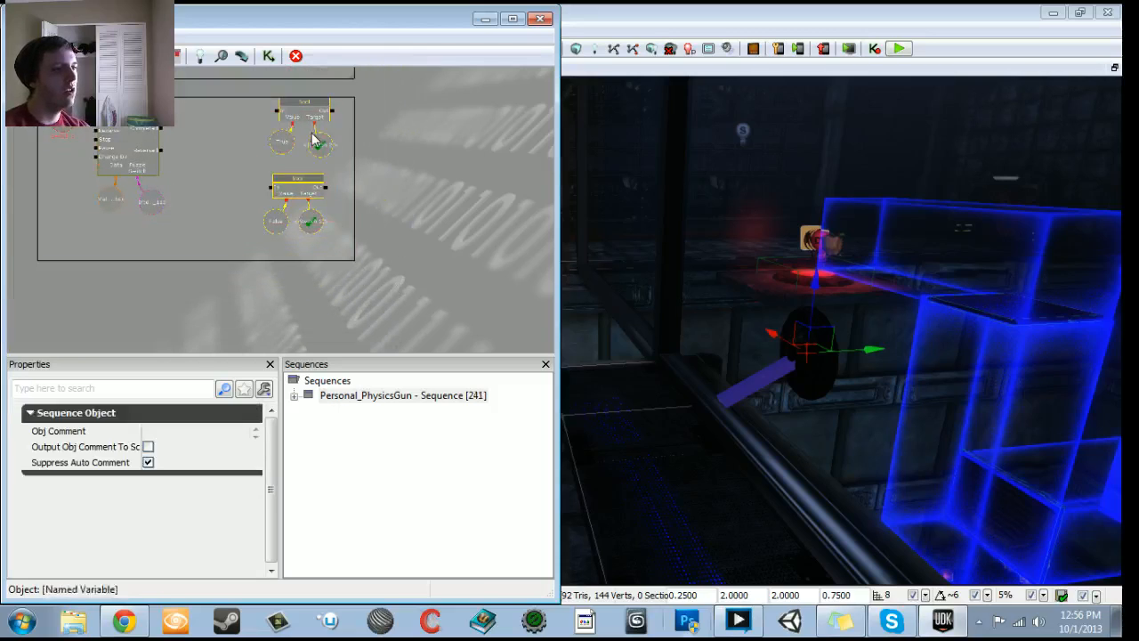
pyautogui.moveTo(309, 108)
pyautogui.keyDown('ctrl'); pyautogui.mouseDown()
pyautogui.moveTo(313, 124)
pyautogui.moveTo(319, 114)
pyautogui.mouseUp(); pyautogui.keyUp('ctrl')
# Step: Link the Reversed output of Switch Three's Matinee to the In of the lower, False-valued Bool action
pyautogui.scroll(5, 221, 169)
pyautogui.click(220, 168)
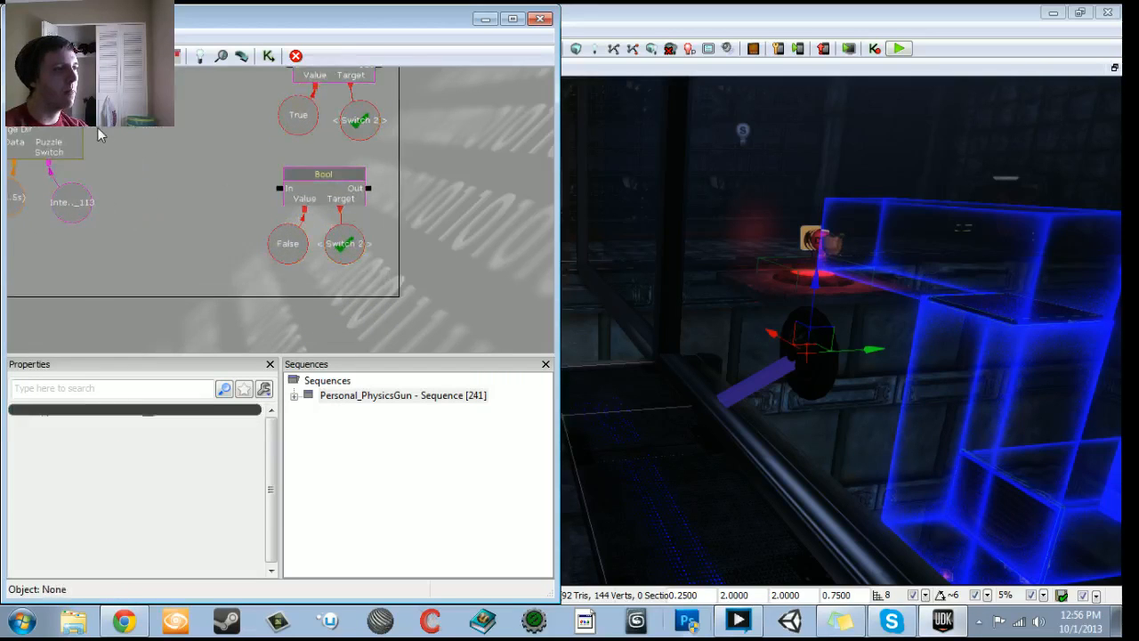
pyautogui.moveTo(276, 190); pyautogui.dragTo(277, 191)
pyautogui.moveTo(209, 111); pyautogui.dragTo(209, 197)
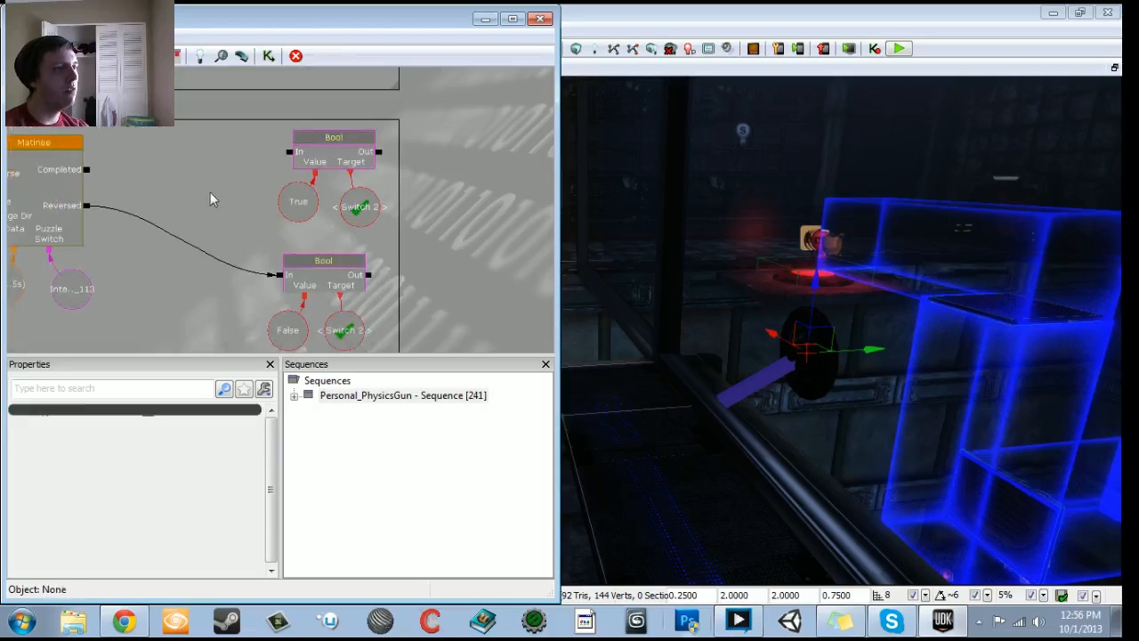
# Step: Link the Matinee's Completed output to the True Bool action in Switch Three and name both target variables Switch 3
pyautogui.moveTo(262, 162); pyautogui.dragTo(283, 156)
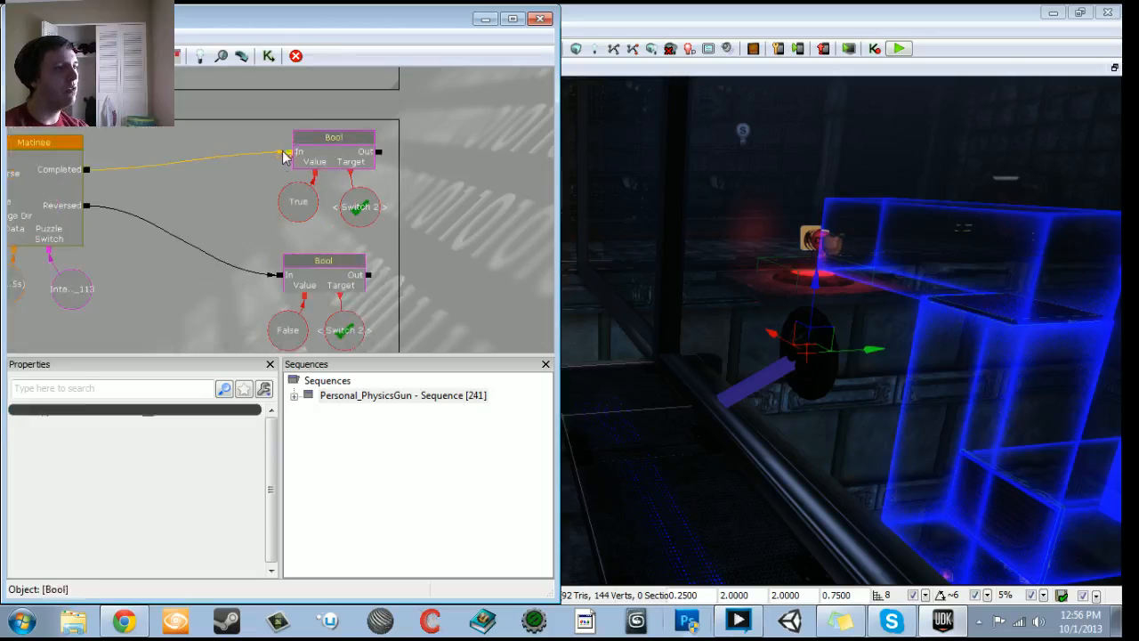
pyautogui.click(379, 222)
pyautogui.click(210, 450)
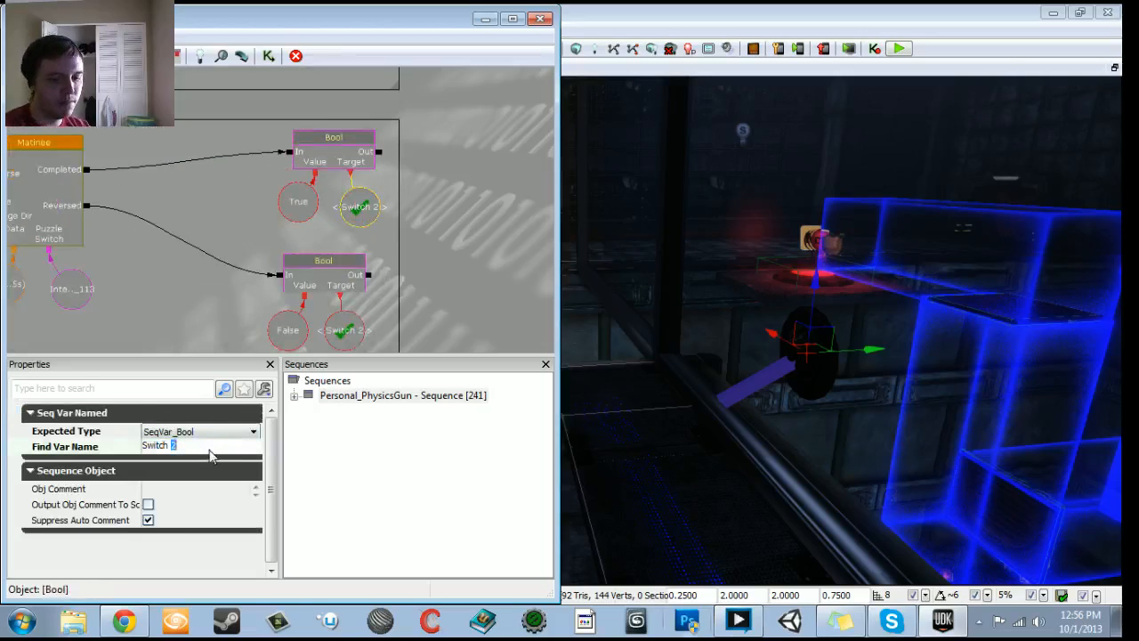
pyautogui.click(353, 337)
pyautogui.click(212, 451)
pyautogui.doubleClick(211, 451)
pyautogui.press('Return')
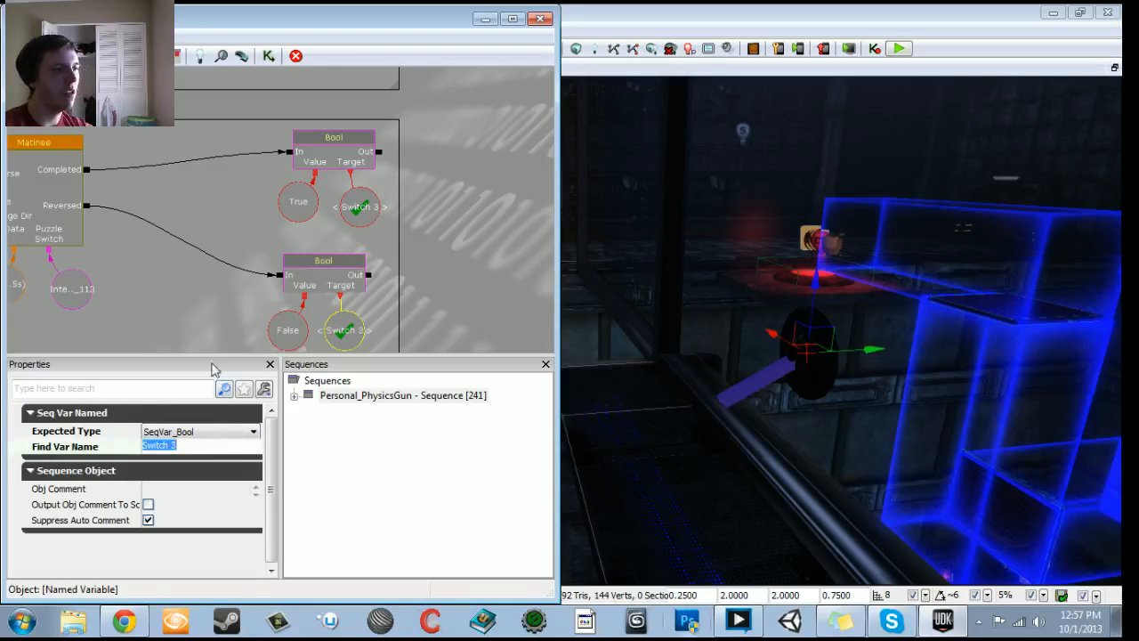
# Step: Move the Switch Four group on its own up to just below the Switch Three frame
pyautogui.scroll(-9, 191, 307)
pyautogui.moveTo(181, 318); pyautogui.dragTo(226, 267)
pyautogui.scroll(3, 307, 250)
pyautogui.moveTo(308, 255); pyautogui.dragTo(317, 150)
pyautogui.scroll(-3, 280, 161)
pyautogui.moveTo(273, 228); pyautogui.dragTo(415, 313)
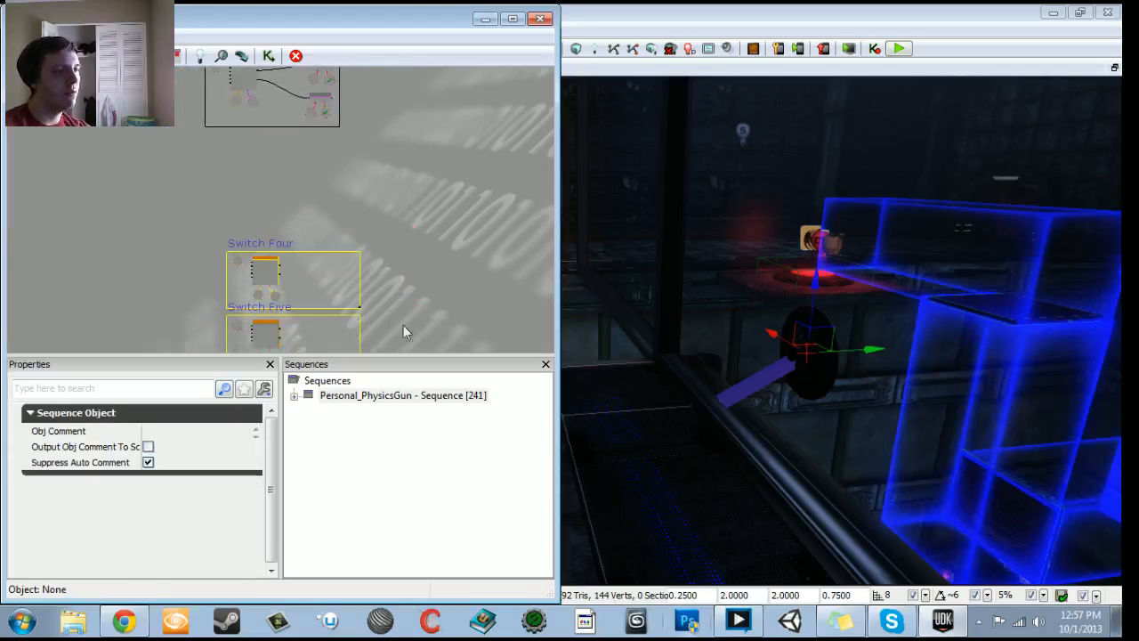
pyautogui.scroll(3, 403, 325)
pyautogui.scroll(1, 203, 225)
pyautogui.scroll(-3, 251, 230)
pyautogui.moveTo(316, 152); pyautogui.dragTo(273, 117)
pyautogui.moveTo(333, 186); pyautogui.dragTo(341, 350)
pyautogui.keyDown('ctrl'); pyautogui.moveTo(268, 282); pyautogui.dragTo(255, 228); pyautogui.keyUp('ctrl')
pyautogui.moveTo(345, 255); pyautogui.dragTo(284, 214)
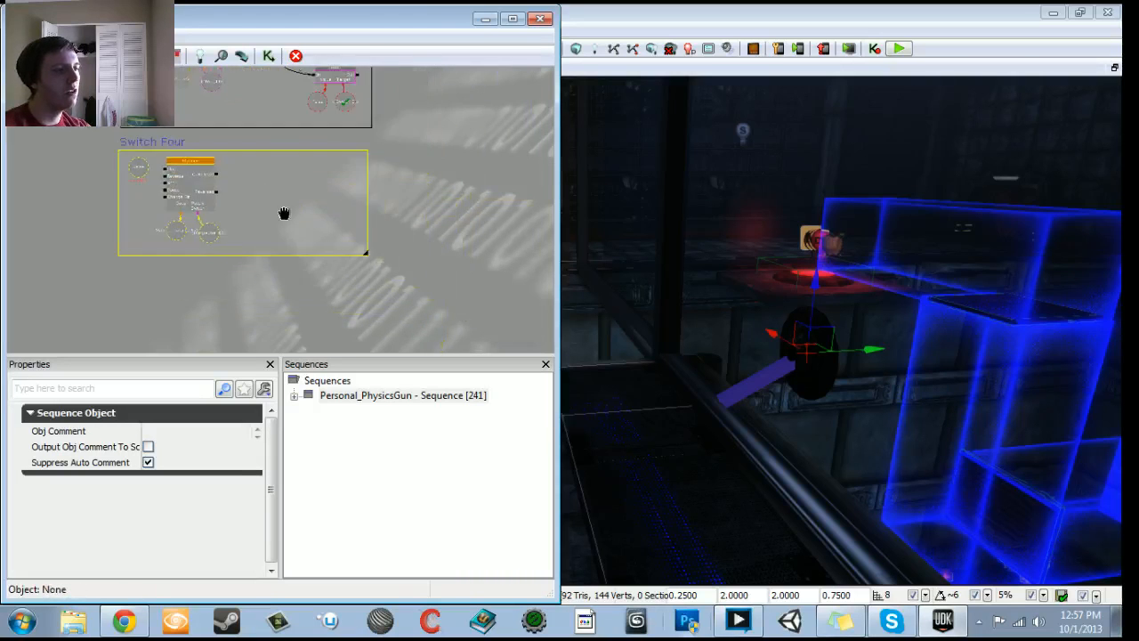
# Step: Extend the Switch Four comment frame downward and paste the two copied Bool actions with their variables into it
pyautogui.click(181, 175)
pyautogui.moveTo(372, 258); pyautogui.dragTo(372, 305)
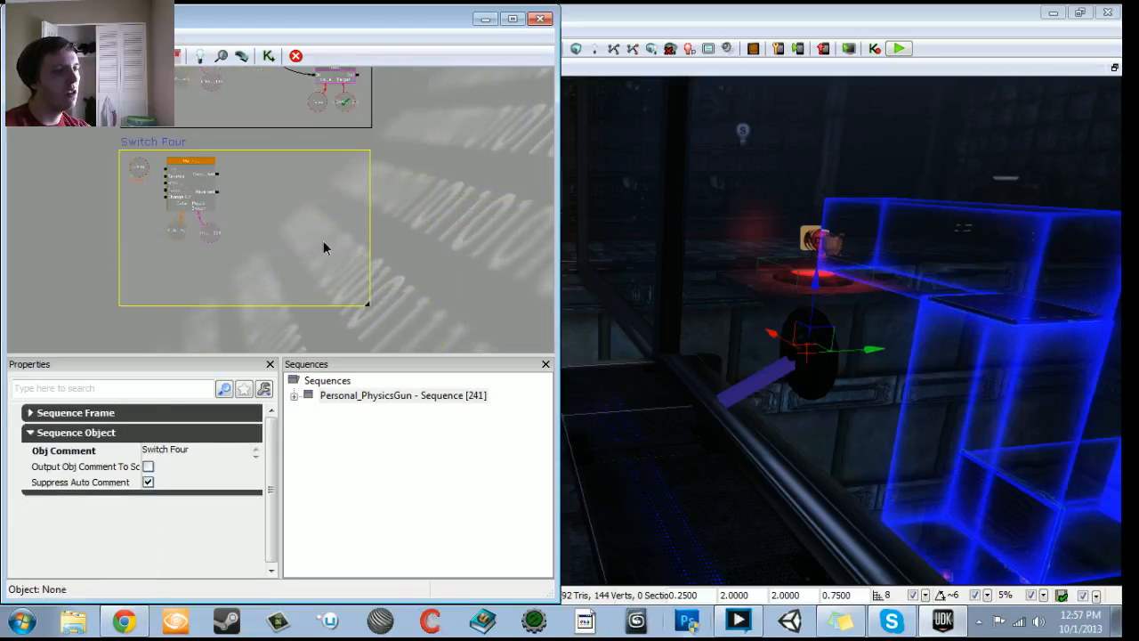
pyautogui.hotkey('ctrl', 'v')
pyautogui.moveTo(328, 227); pyautogui.dragTo(333, 181)
# Step: Link Switch Four's Matinee Completed output to the True Bool action and its Reversed output to the False one
pyautogui.scroll(3, 220, 138)
pyautogui.moveTo(130, 124); pyautogui.dragTo(269, 129)
pyautogui.moveTo(123, 156); pyautogui.dragTo(149, 181)
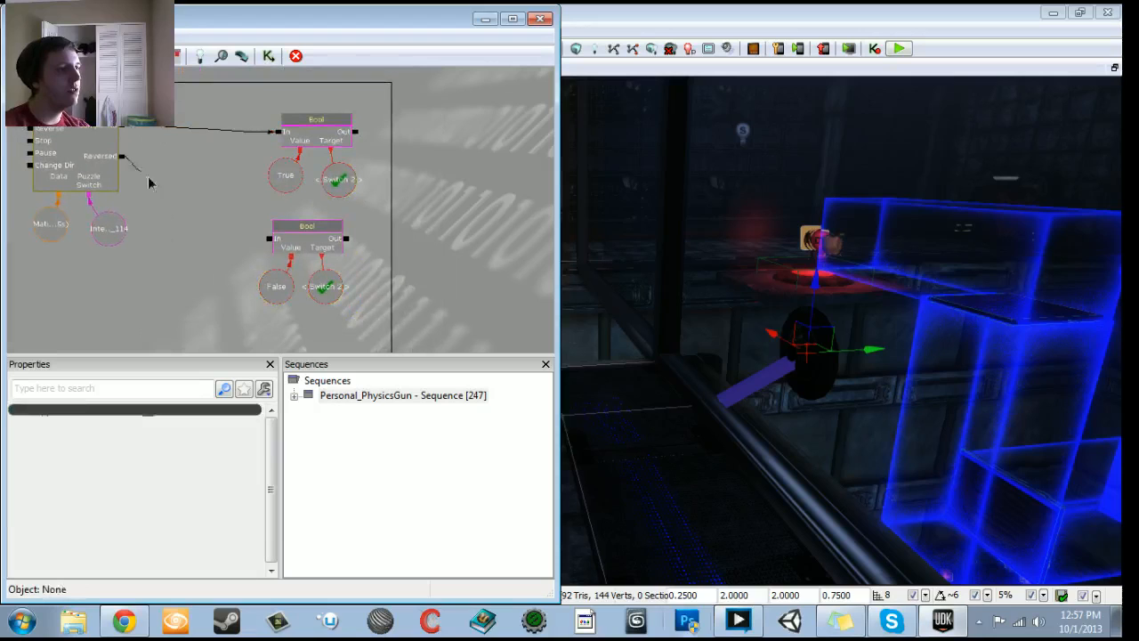
pyautogui.moveTo(257, 235); pyautogui.dragTo(269, 238)
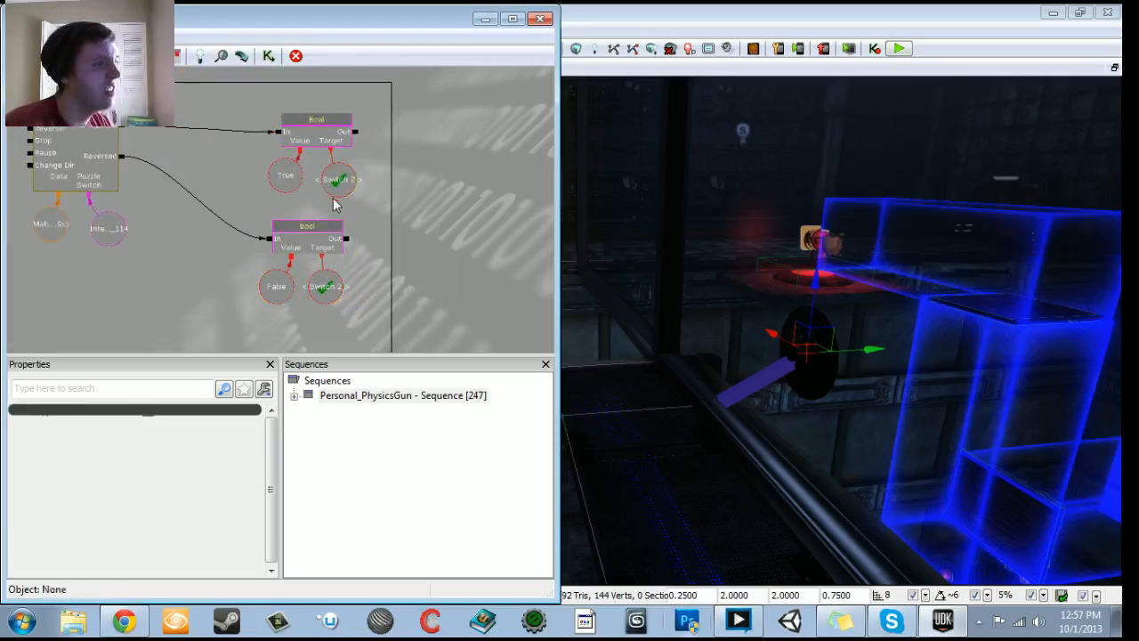
# Step: Set the Find Var Name of both target variables in the Switch Four group to Switch 4
pyautogui.click(336, 189)
pyautogui.moveTo(162, 269); pyautogui.dragTo(185, 224)
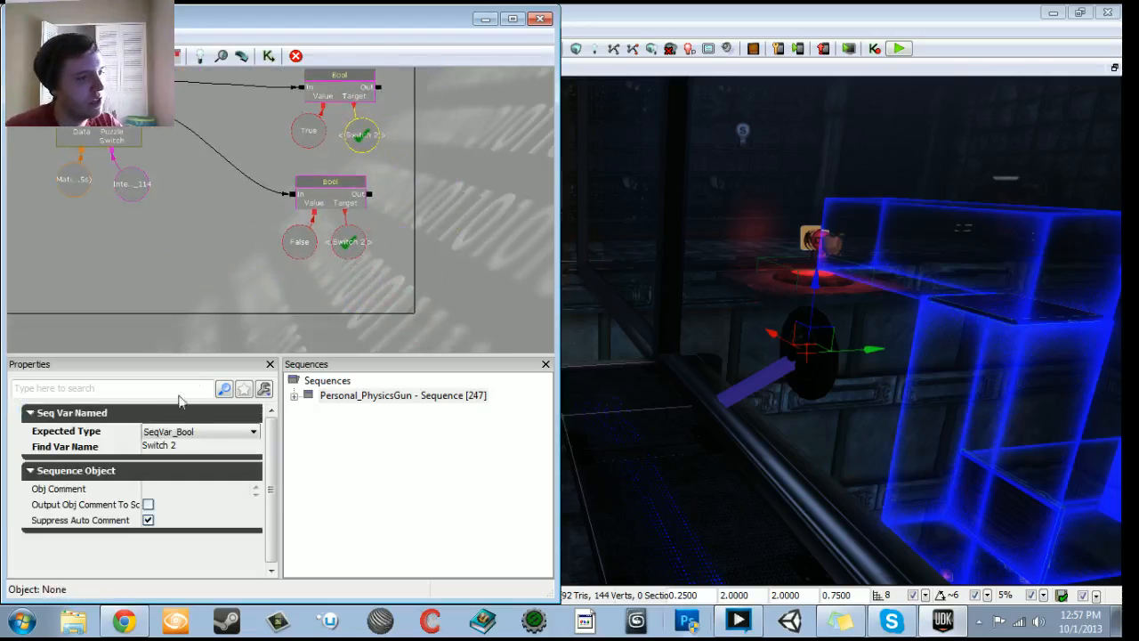
pyautogui.click(193, 449)
pyautogui.click(194, 450)
pyautogui.press('BackSpace')
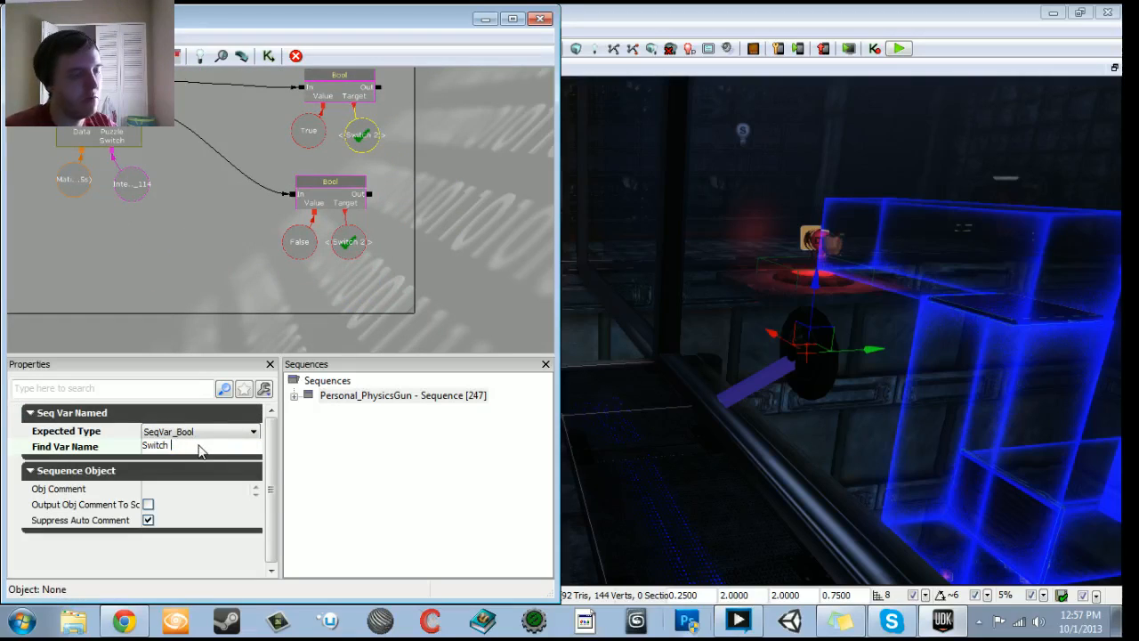
pyautogui.write('4')
pyautogui.press('Return')
pyautogui.click(347, 253)
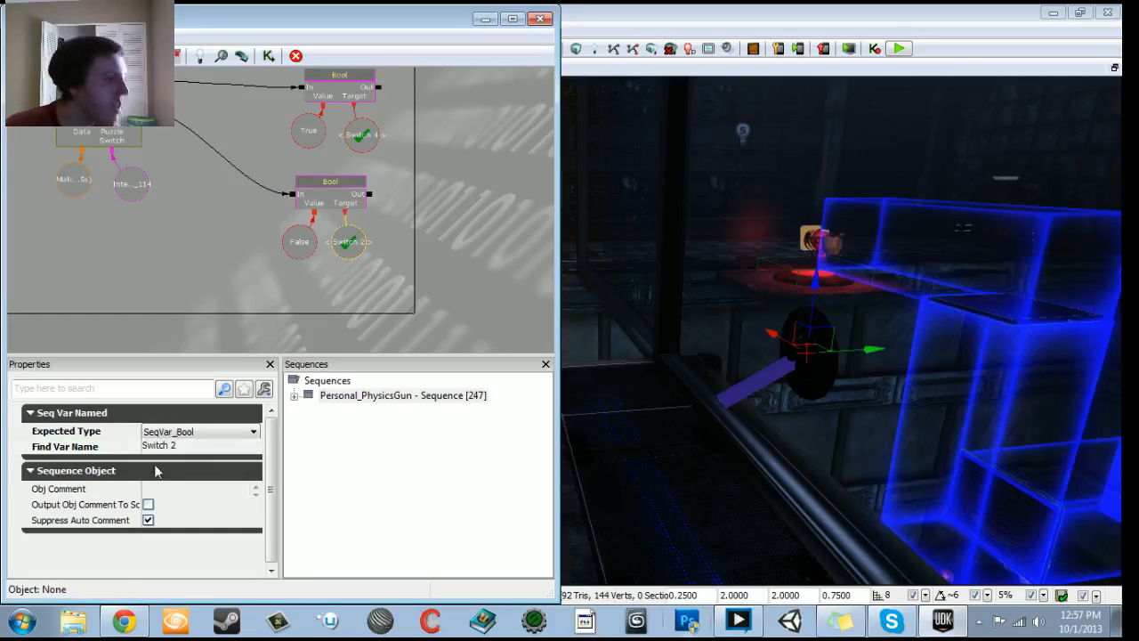
pyautogui.click(186, 448)
pyautogui.press('BackSpace')
pyautogui.write('4')
pyautogui.press('Return')
# Step: Select the whole Switch Five group and move it up to just below the Switch Four frame
pyautogui.scroll(-3, 169, 160)
pyautogui.moveTo(169, 160); pyautogui.dragTo(237, 218)
pyautogui.moveTo(437, 337); pyautogui.dragTo(442, 122)
pyautogui.scroll(-4, 441, 306)
pyautogui.click(198, 161)
pyautogui.keyDown('ctrl'); pyautogui.keyDown('alt'); pyautogui.moveTo(190, 167); pyautogui.dragTo(401, 257); pyautogui.keyUp('alt'); pyautogui.keyUp('ctrl')
pyautogui.keyDown('ctrl'); pyautogui.moveTo(248, 225); pyautogui.dragTo(232, 137); pyautogui.keyUp('ctrl')
pyautogui.moveTo(239, 214); pyautogui.dragTo(260, 324)
pyautogui.scroll(4, 260, 324)
pyautogui.keyDown('ctrl'); pyautogui.moveTo(239, 287); pyautogui.dragTo(230, 241); pyautogui.keyUp('ctrl')
# Step: Extend the Switch Five comment frame downward, then paste the copied Bool actions and position them inside it
pyautogui.scroll(-4, 324, 257)
pyautogui.moveTo(378, 248); pyautogui.dragTo(387, 294)
pyautogui.click(310, 227)
pyautogui.hotkey('ctrl', 'v')
pyautogui.keyDown('ctrl'); pyautogui.moveTo(320, 237); pyautogui.dragTo(332, 181); pyautogui.keyUp('ctrl')
# Step: Link Switch Five's Matinee Completed output to the True Bool action and its Reversed output to the False one
pyautogui.moveTo(376, 150); pyautogui.dragTo(267, 165)
pyautogui.moveTo(92, 176); pyautogui.dragTo(247, 165)
pyautogui.scroll(-2, 213, 278)
pyautogui.moveTo(226, 269); pyautogui.dragTo(185, 213)
# Step: Shorten the Switch Five comment frame so its lower edge sits closer beneath the False Bool action
pyautogui.click(344, 292)
pyautogui.moveTo(343, 292); pyautogui.dragTo(344, 254)
pyautogui.scroll(-3, 343, 253)
pyautogui.moveTo(305, 293); pyautogui.dragTo(408, 295)
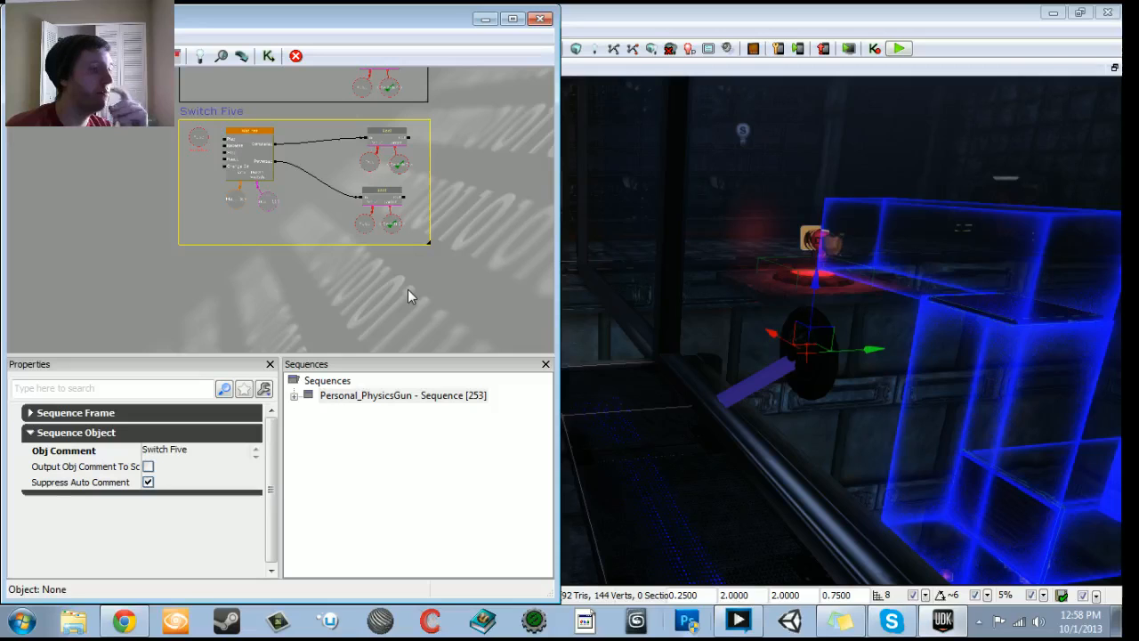
pyautogui.scroll(-2, 408, 289)
pyautogui.scroll(-6, 407, 289)
pyautogui.moveTo(407, 310); pyautogui.dragTo(414, 194)
pyautogui.scroll(5, 346, 293)
pyautogui.scroll(6, 280, 210)
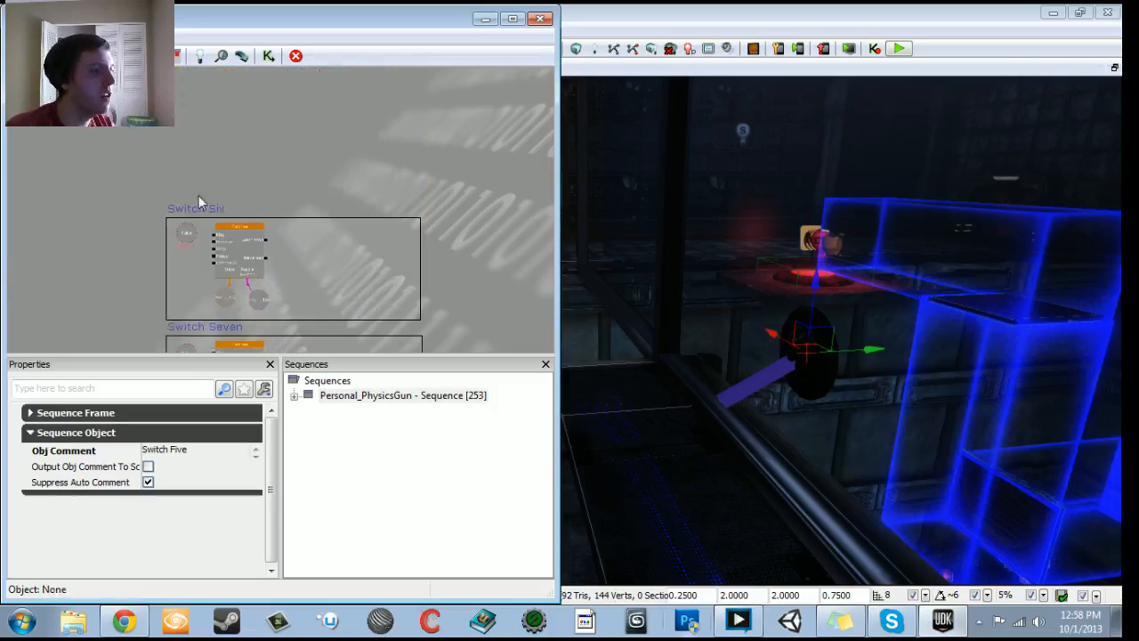
pyautogui.click(142, 192)
pyautogui.keyDown('ctrl'); pyautogui.keyDown('alt'); pyautogui.moveTo(138, 191); pyautogui.dragTo(308, 262); pyautogui.keyUp('alt'); pyautogui.keyUp('ctrl')
# Step: Set the Find Var Name of both target variables in the Switch Five group to Switch 5
pyautogui.moveTo(291, 157); pyautogui.dragTo(320, 286)
pyautogui.scroll(5, 363, 105)
pyautogui.moveTo(385, 136); pyautogui.dragTo(422, 303)
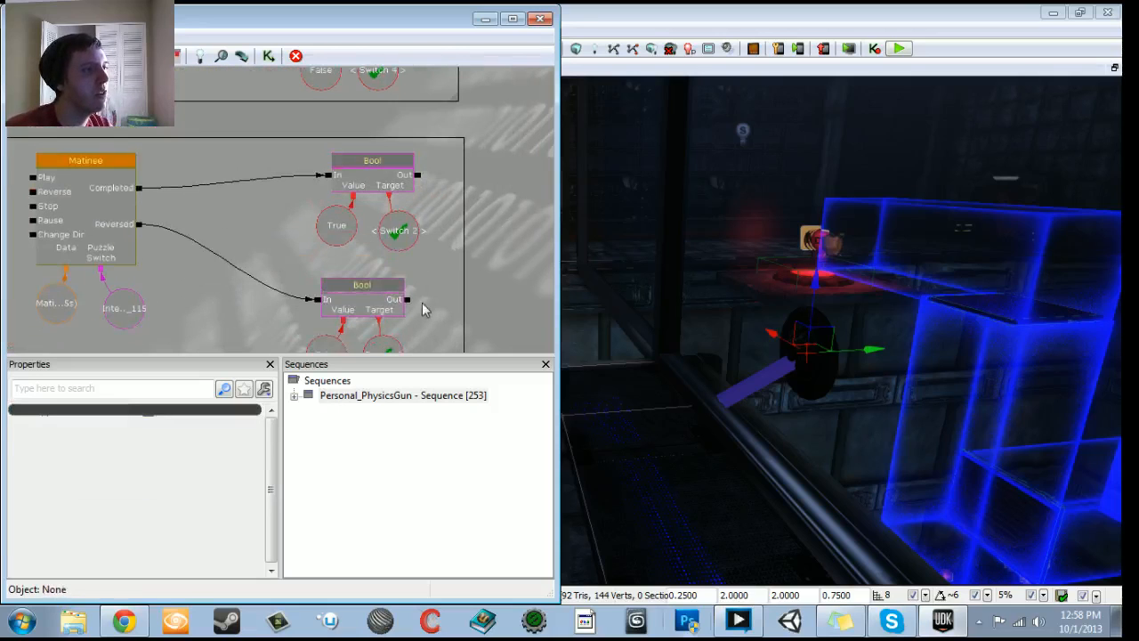
pyautogui.click(415, 224)
pyautogui.click(212, 448)
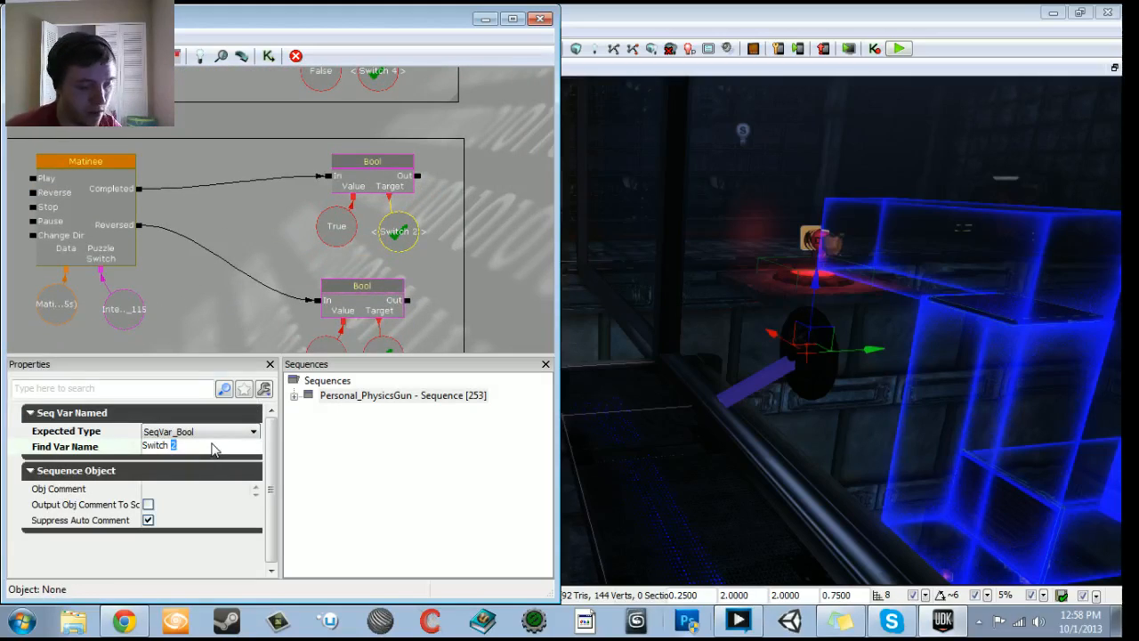
pyautogui.moveTo(423, 332); pyautogui.dragTo(417, 252)
pyautogui.click(379, 277)
pyautogui.doubleClick(189, 448)
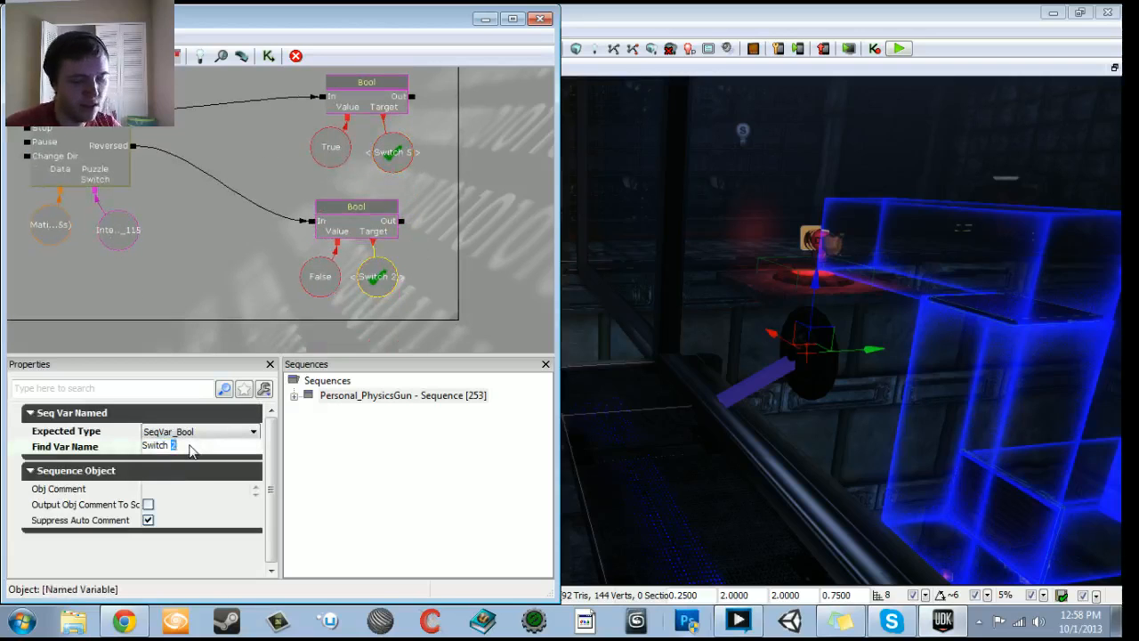
# Step: Select the whole Switch Six group and move it up to just below the Switch Five frame
pyautogui.scroll(-6, 267, 209)
pyautogui.moveTo(233, 254); pyautogui.dragTo(215, 179)
pyautogui.keyDown('ctrl'); pyautogui.keyDown('alt'); pyautogui.moveTo(167, 236); pyautogui.dragTo(414, 333); pyautogui.keyUp('alt'); pyautogui.keyUp('ctrl')
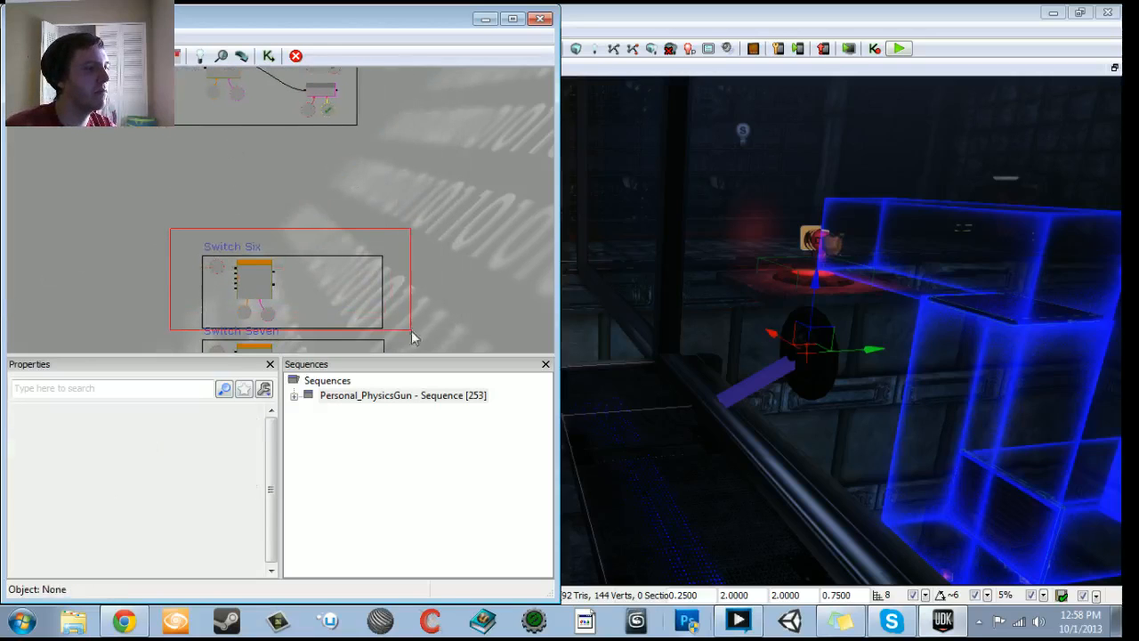
pyautogui.keyDown('ctrl'); pyautogui.moveTo(246, 281); pyautogui.dragTo(216, 148); pyautogui.keyUp('ctrl')
pyautogui.moveTo(273, 233); pyautogui.dragTo(308, 207)
pyautogui.keyDown('ctrl'); pyautogui.moveTo(258, 131); pyautogui.dragTo(255, 151); pyautogui.keyUp('ctrl')
pyautogui.scroll(2, 288, 190)
# Step: Extend the Switch Six comment frame downward and paste the copied Bool actions with their variables beside the Matinee
pyautogui.moveTo(340, 217); pyautogui.dragTo(286, 103)
pyautogui.click(229, 150)
pyautogui.hotkey('ctrl', 'v')
# Step: Link Switch Six's Matinee Completed output to the True Bool action and its Reversed output to the False one
pyautogui.scroll(3, 245, 110)
pyautogui.moveTo(238, 178); pyautogui.dragTo(239, 229)
pyautogui.moveTo(81, 181); pyautogui.dragTo(374, 144)
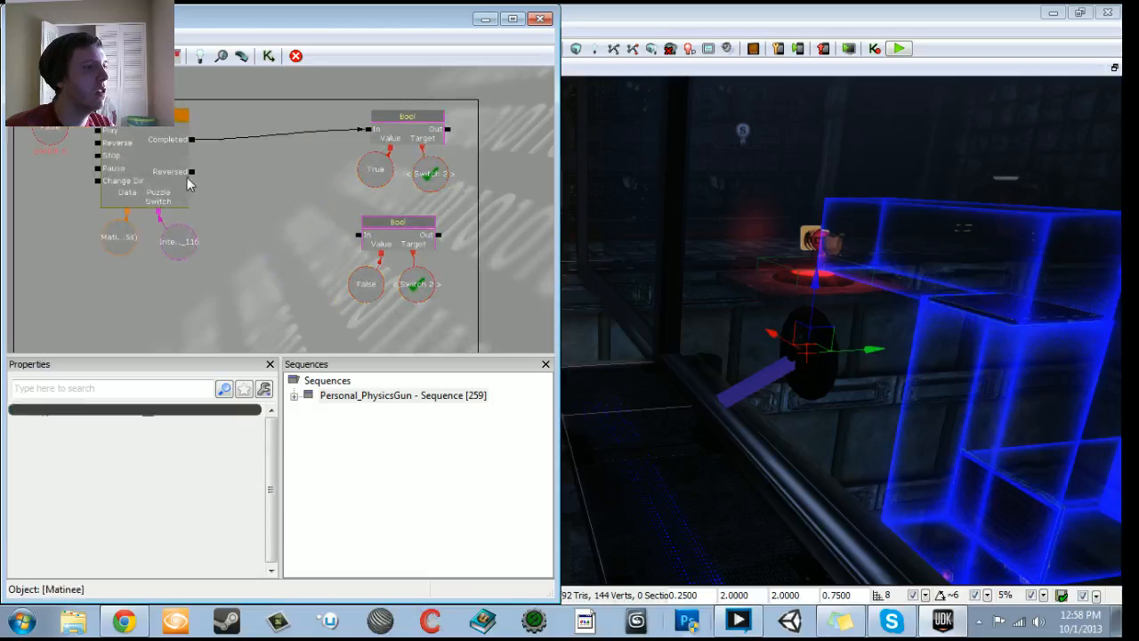
pyautogui.scroll(-3, 320, 270)
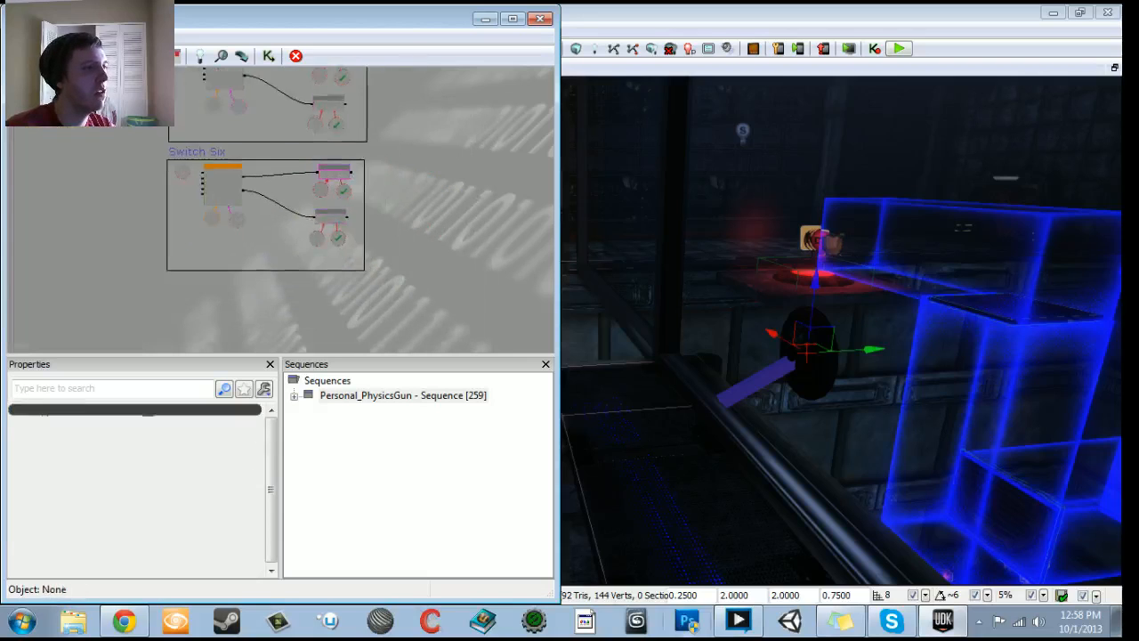
# Step: Shorten the Switch Six comment frame to fit more closely around its nodes
pyautogui.moveTo(322, 267); pyautogui.dragTo(333, 221)
pyautogui.click(376, 222)
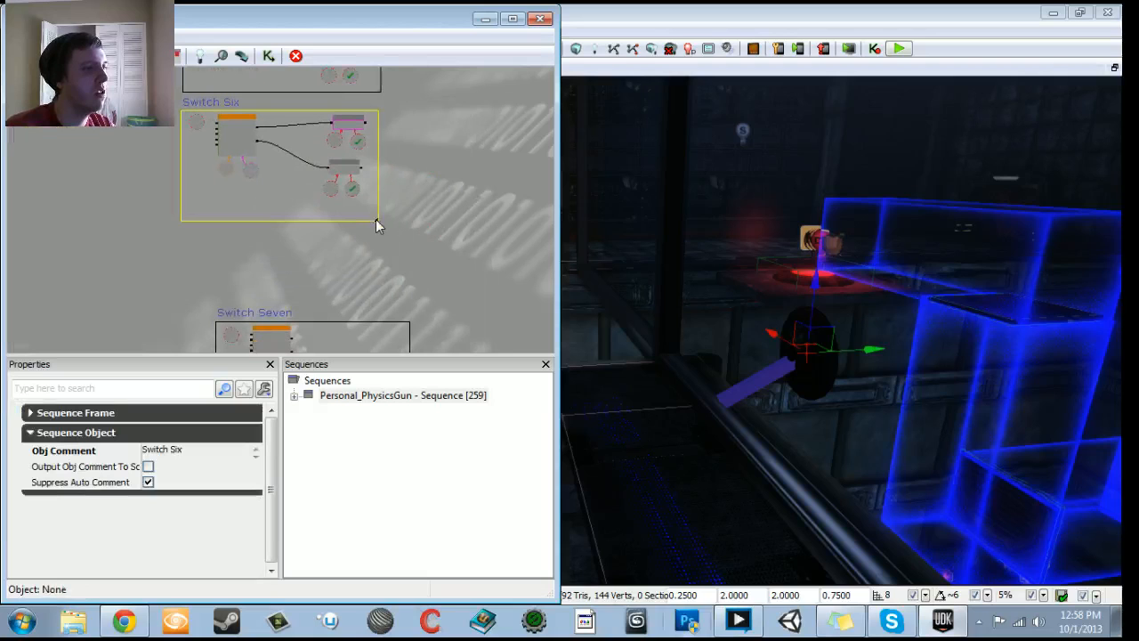
pyautogui.moveTo(375, 212); pyautogui.dragTo(376, 200)
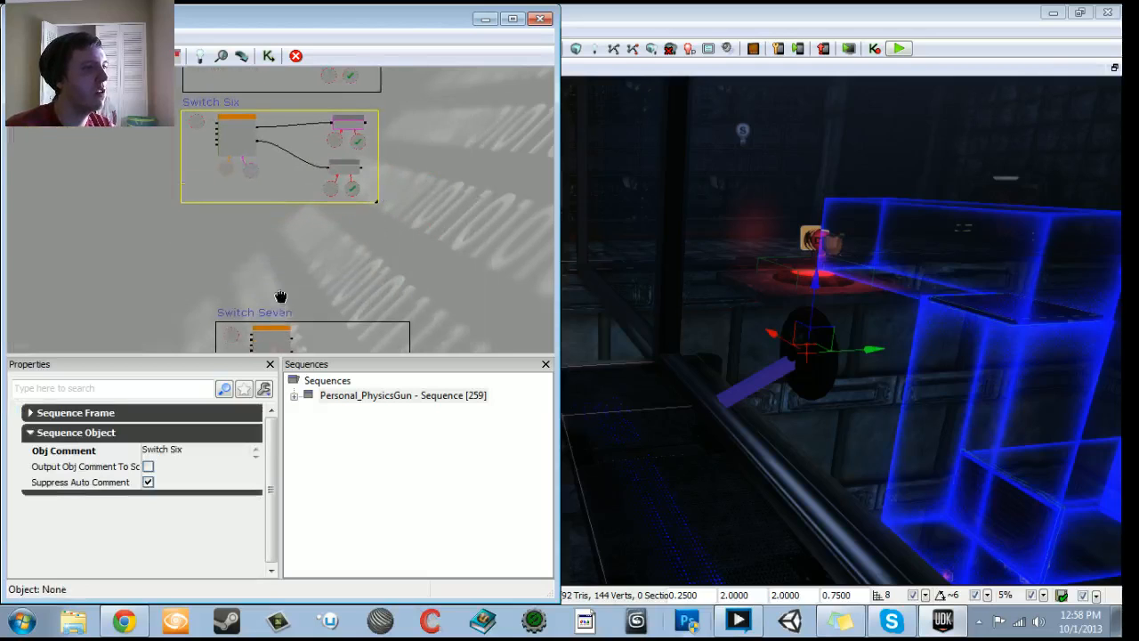
# Step: Select the whole Switch Seven group and move it up to just below the Switch Six frame
pyautogui.moveTo(280, 296); pyautogui.dragTo(239, 203)
pyautogui.keyDown('ctrl'); pyautogui.keyDown('alt'); pyautogui.moveTo(158, 203); pyautogui.dragTo(452, 344); pyautogui.keyUp('alt'); pyautogui.keyUp('ctrl')
pyautogui.moveTo(251, 271); pyautogui.dragTo(336, 355)
pyautogui.keyDown('ctrl'); pyautogui.moveTo(327, 269); pyautogui.dragTo(293, 170); pyautogui.keyUp('ctrl')
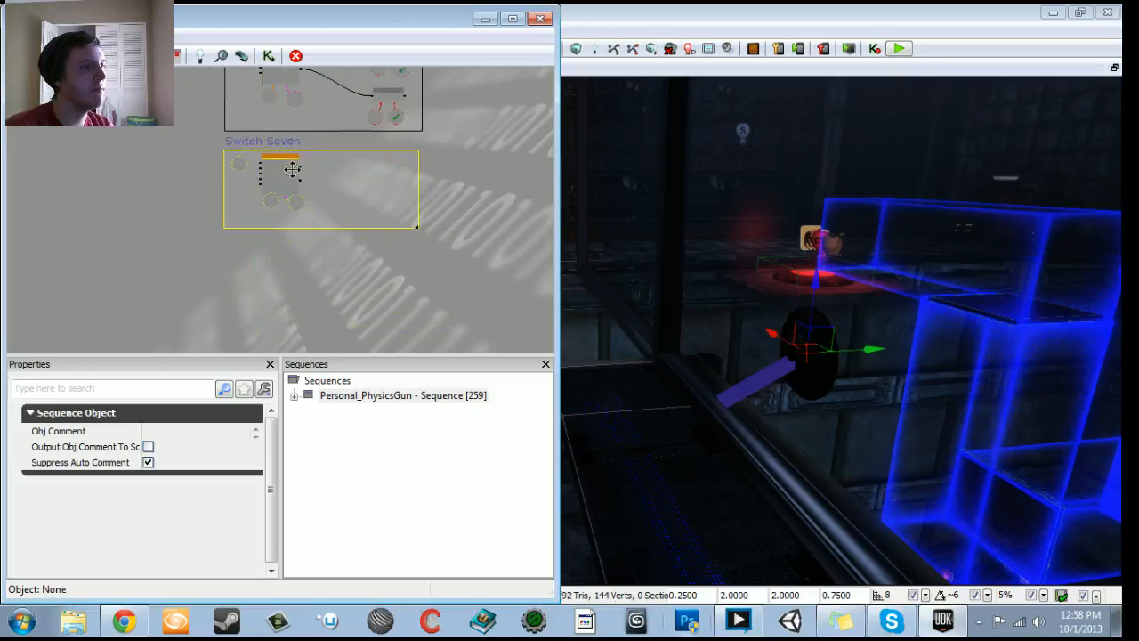
pyautogui.scroll(3, 312, 191)
pyautogui.click(249, 187)
pyautogui.keyDown('ctrl'); pyautogui.moveTo(251, 187); pyautogui.dragTo(226, 209); pyautogui.keyUp('ctrl')
pyautogui.click(323, 197)
pyautogui.keyDown('ctrl'); pyautogui.moveTo(322, 196); pyautogui.dragTo(312, 212); pyautogui.keyUp('ctrl')
# Step: Extend the Switch Seven comment frame downward to make room for the Bool actions
pyautogui.scroll(-4, 356, 214)
pyautogui.moveTo(402, 213); pyautogui.dragTo(255, 251)
pyautogui.moveTo(352, 276); pyautogui.dragTo(356, 300)
# Step: Set the Find Var Name of both target variables in the Switch Six group to Switch 6
pyautogui.moveTo(411, 199); pyautogui.dragTo(430, 353)
pyautogui.scroll(4, 339, 178)
pyautogui.click(358, 216)
pyautogui.click(189, 447)
pyautogui.press('Return')
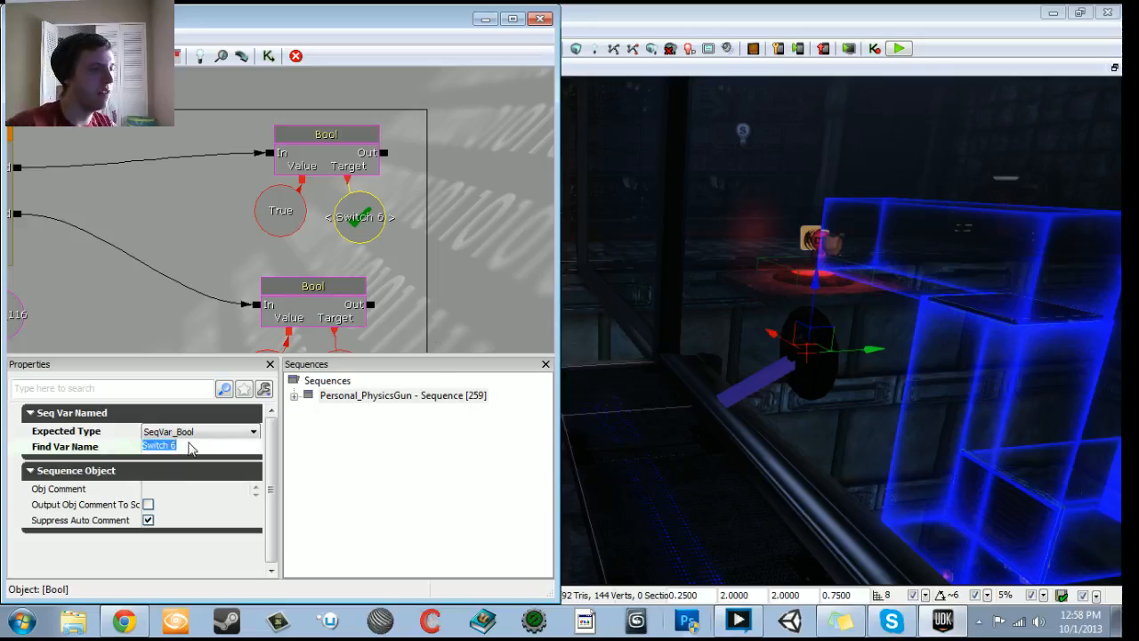
pyautogui.moveTo(436, 268); pyautogui.dragTo(439, 194)
pyautogui.click(355, 298)
pyautogui.click(184, 448)
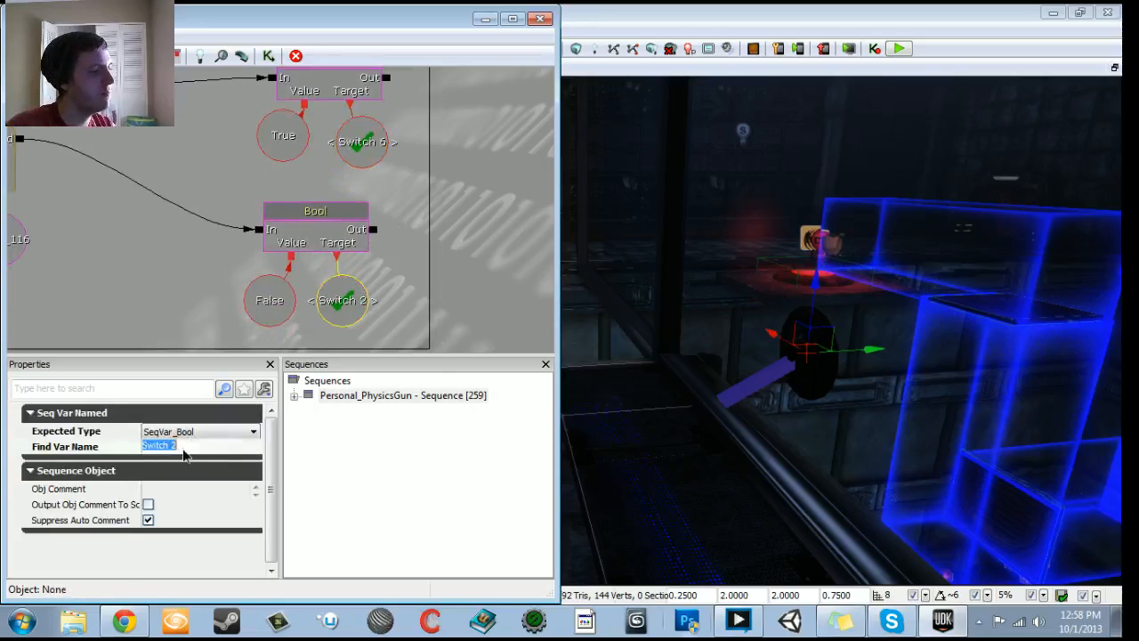
pyautogui.write('6')
pyautogui.press('Return')
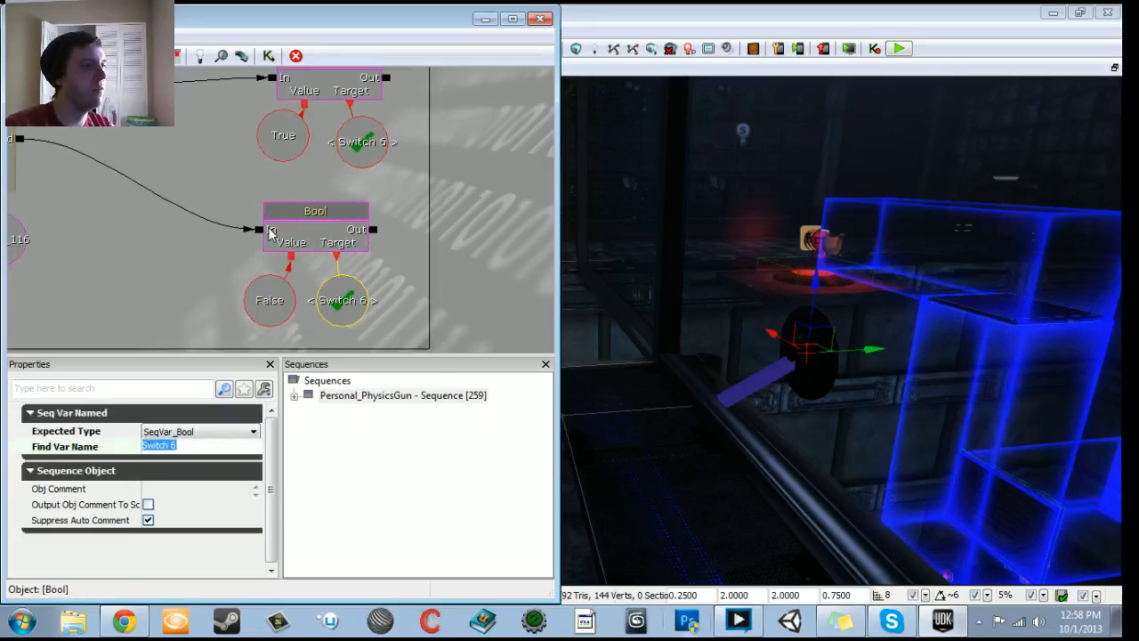
# Step: Paste the copied Bool actions with their variables and place them beside the Matinee in the Switch Seven frame
pyautogui.scroll(-6, 271, 233)
pyautogui.click(280, 232)
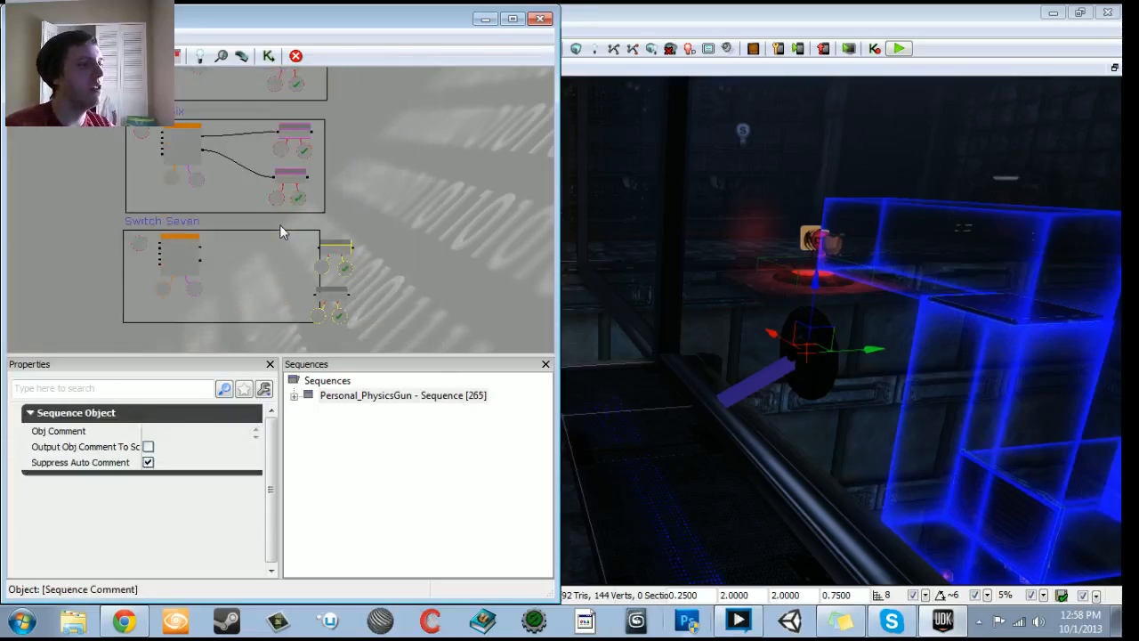
pyautogui.hotkey('ctrl', 'v')
pyautogui.scroll(6, 315, 262)
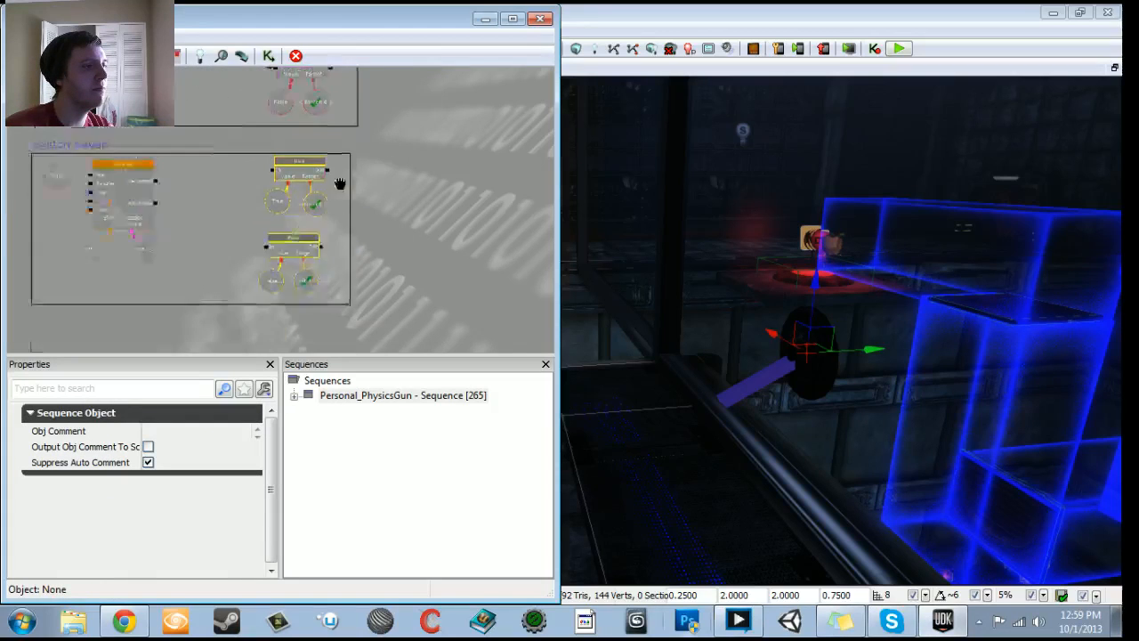
# Step: Link Switch Seven's Matinee Completed output to the True Bool action and its Reversed output to the False one
pyautogui.moveTo(339, 131); pyautogui.dragTo(342, 126)
pyautogui.moveTo(84, 144); pyautogui.dragTo(283, 130)
pyautogui.click(255, 143)
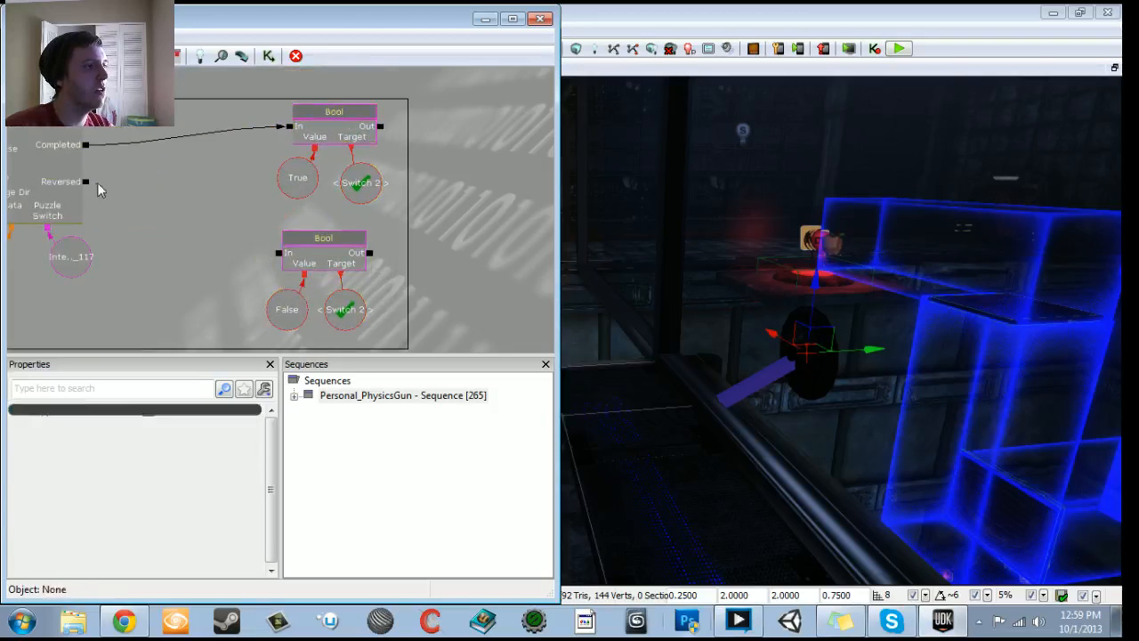
pyautogui.moveTo(279, 254); pyautogui.dragTo(281, 253)
pyautogui.scroll(-4, 276, 258)
pyautogui.moveTo(223, 280); pyautogui.dragTo(345, 305)
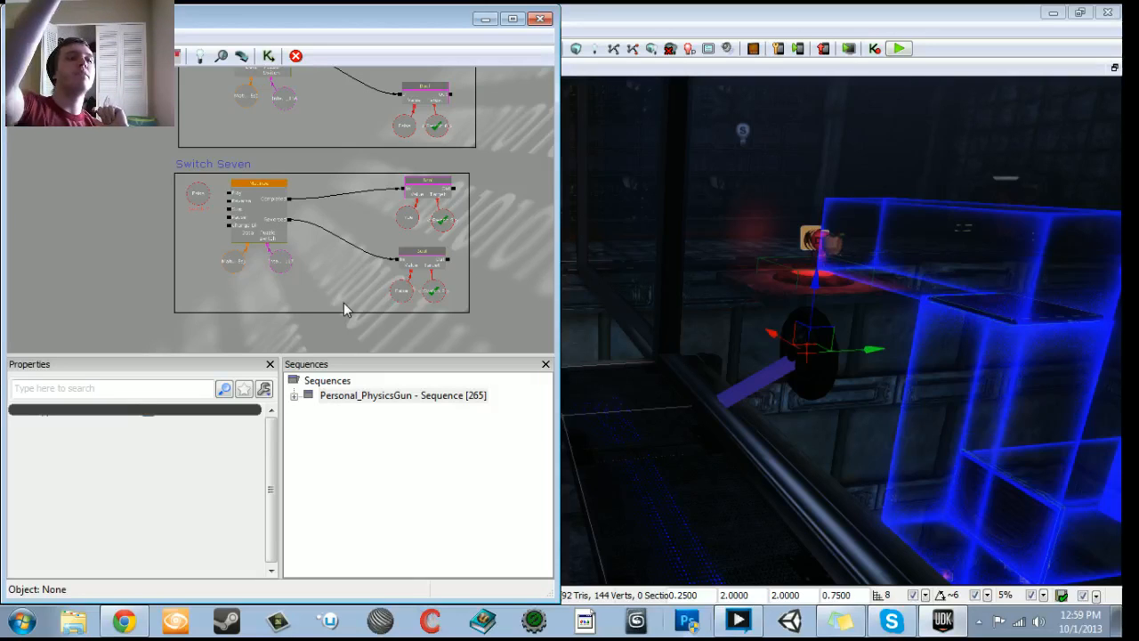
# Step: Look over the switch groups from Switch Seven back to Switch One and inspect the lever and glass puzzle area in the level
pyautogui.scroll(3, 471, 223)
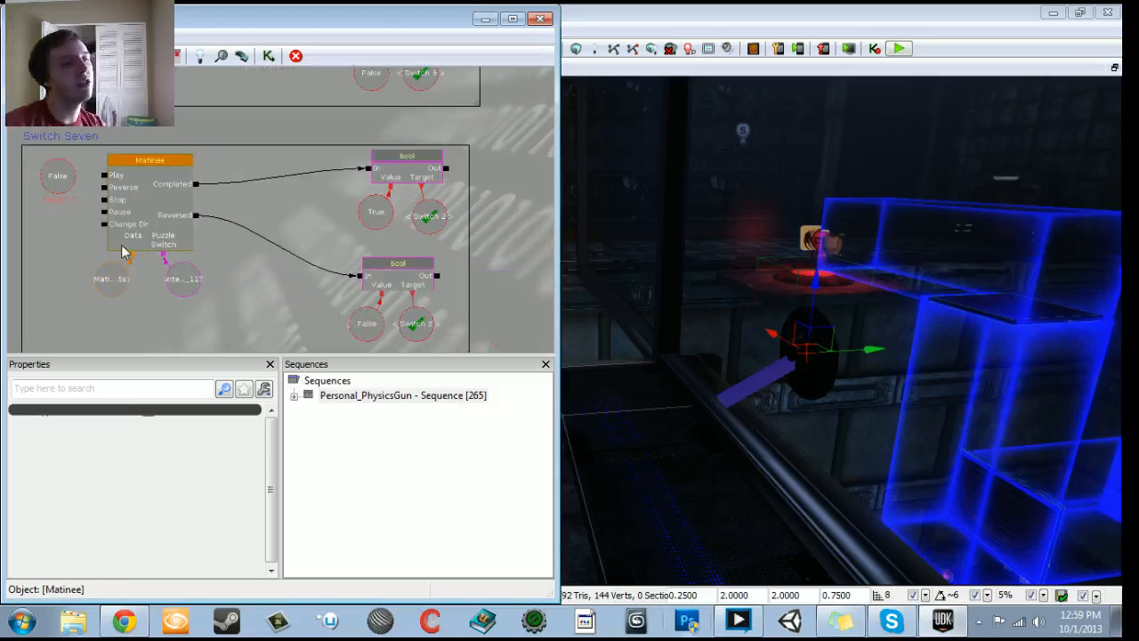
pyautogui.scroll(-5, 242, 267)
pyautogui.moveTo(244, 280); pyautogui.dragTo(247, 347)
pyautogui.moveTo(357, 186); pyautogui.dragTo(346, 330)
pyautogui.scroll(4, 283, 203)
pyautogui.moveTo(703, 267); pyautogui.dragTo(943, 267, button='right')
pyautogui.moveTo(841, 329); pyautogui.dragTo(961, 325, button='right')
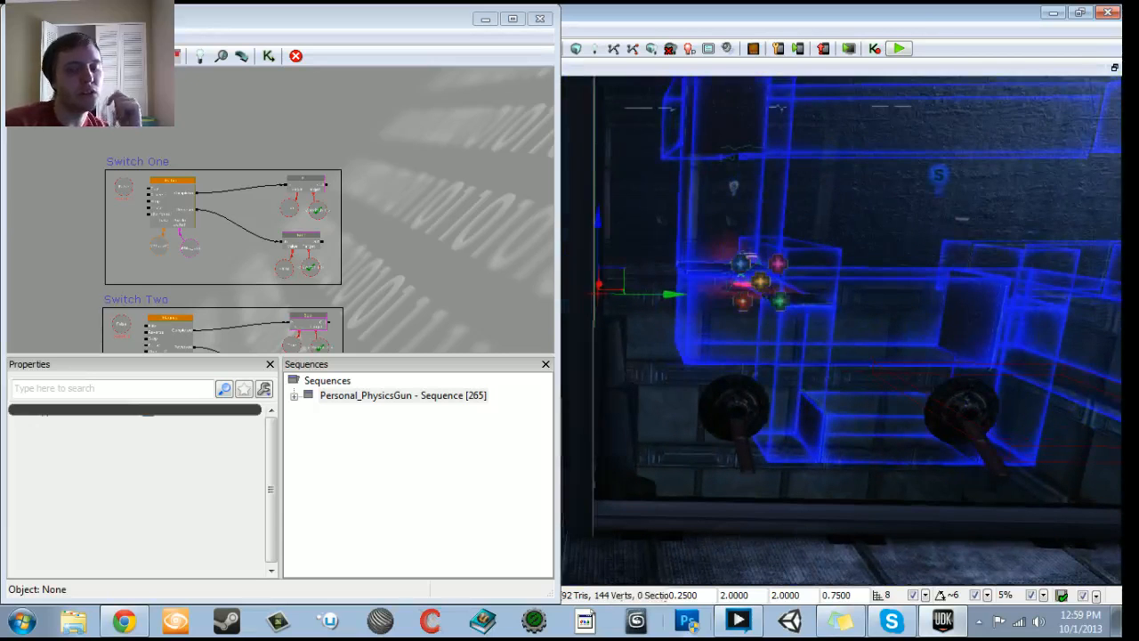
pyautogui.moveTo(841, 329); pyautogui.dragTo(867, 351, button='right')
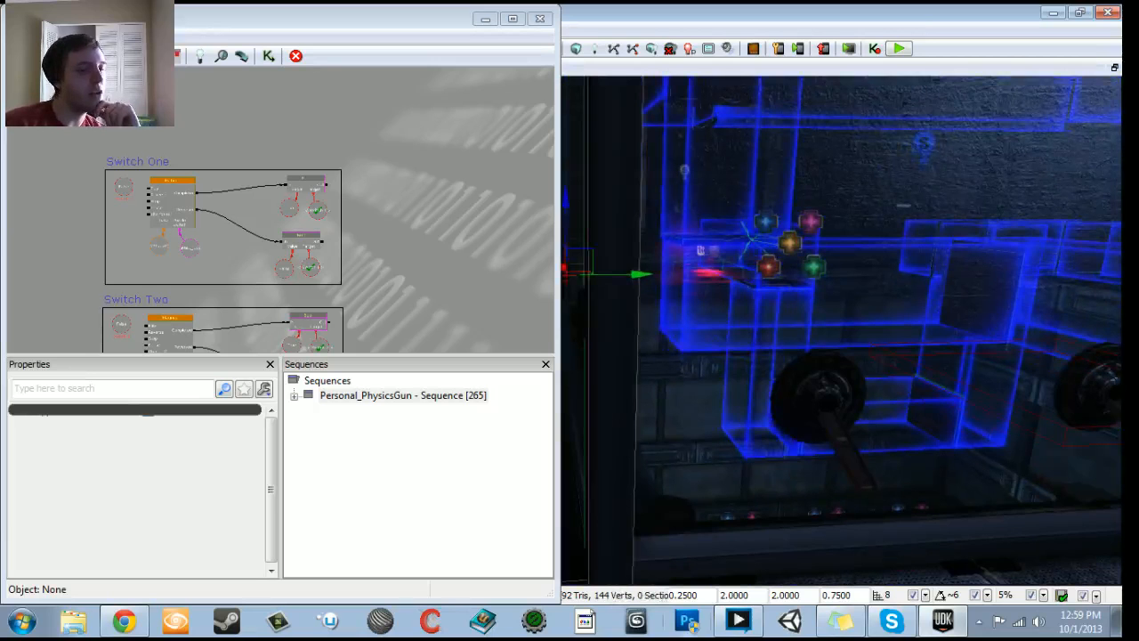
pyautogui.moveTo(841, 329)
pyautogui.mouseDown(button='right')
pyautogui.moveTo(856, 365)
pyautogui.moveTo(819, 329)
pyautogui.moveTo(796, 334)
pyautogui.moveTo(828, 335)
pyautogui.mouseUp(button='right')
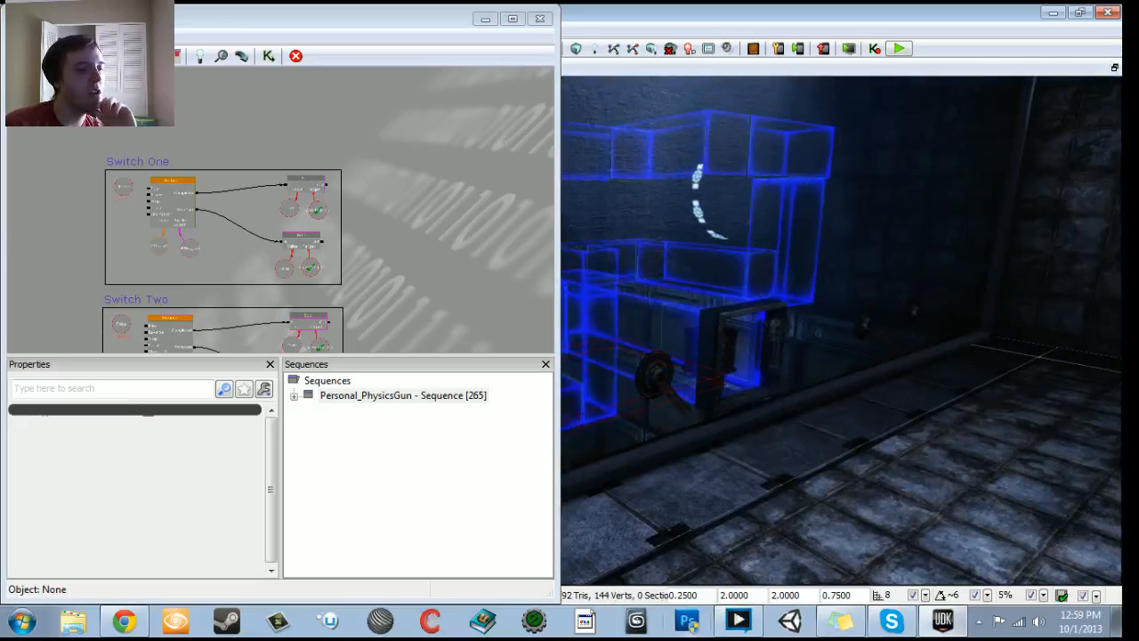
pyautogui.click(359, 249)
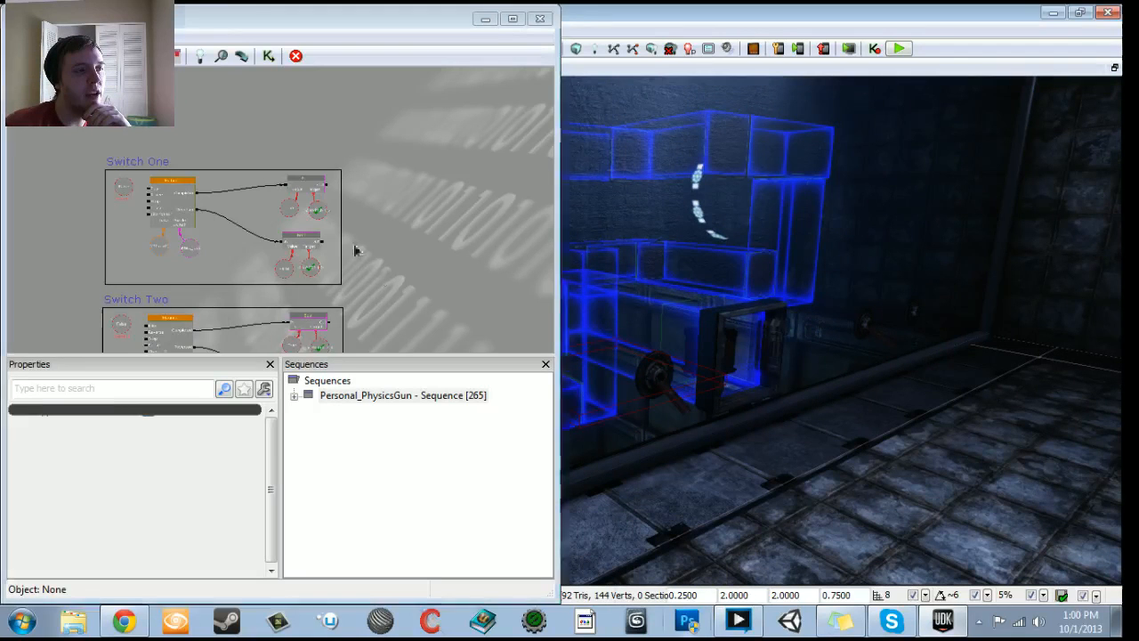
pyautogui.scroll(-5, 359, 249)
pyautogui.moveTo(359, 249); pyautogui.dragTo(367, 153)
pyautogui.moveTo(712, 267)
pyautogui.mouseDown(button='right')
pyautogui.moveTo(614, 276)
pyautogui.moveTo(480, 260)
pyautogui.moveTo(491, 275)
pyautogui.moveTo(721, 283)
pyautogui.mouseUp(button='right')
# Step: Minimize the Kismet window and select the square grated floor panel mesh in front of the lever wall
pyautogui.click(485, 20)
pyautogui.moveTo(588, 210); pyautogui.dragTo(516, 218)
pyautogui.moveTo(516, 217); pyautogui.dragTo(712, 218, button='right')
pyautogui.moveTo(552, 227)
pyautogui.mouseDown()
pyautogui.moveTo(552, 197)
pyautogui.moveTo(503, 192)
pyautogui.mouseUp()
pyautogui.moveTo(503, 192); pyautogui.dragTo(516, 284, button='right')
pyautogui.click(570, 380)
pyautogui.click(527, 456)
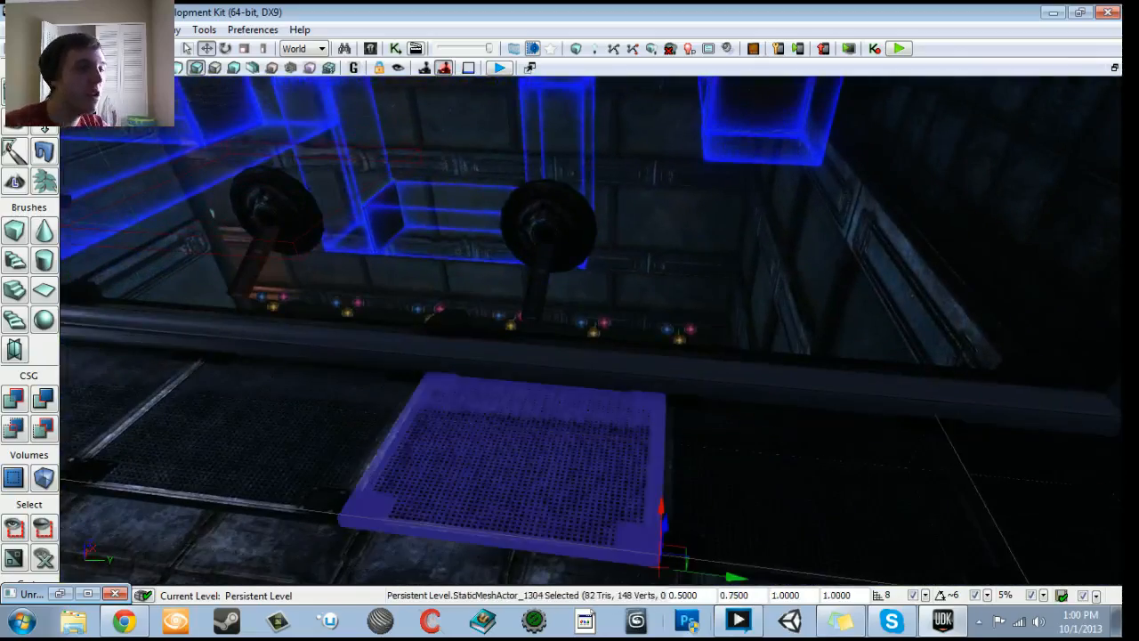
# Step: Add a Trigger actor at the grated floor panel, move it onto the nearby lever and scale it to 0.5
pyautogui.rightClick(507, 465)
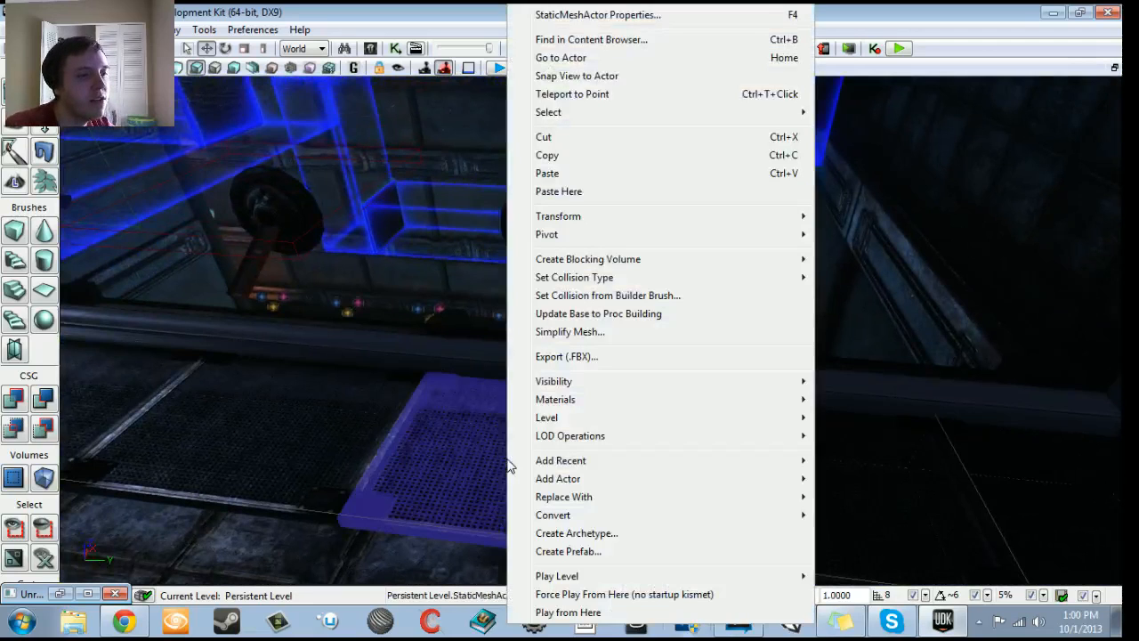
pyautogui.moveTo(550, 504)
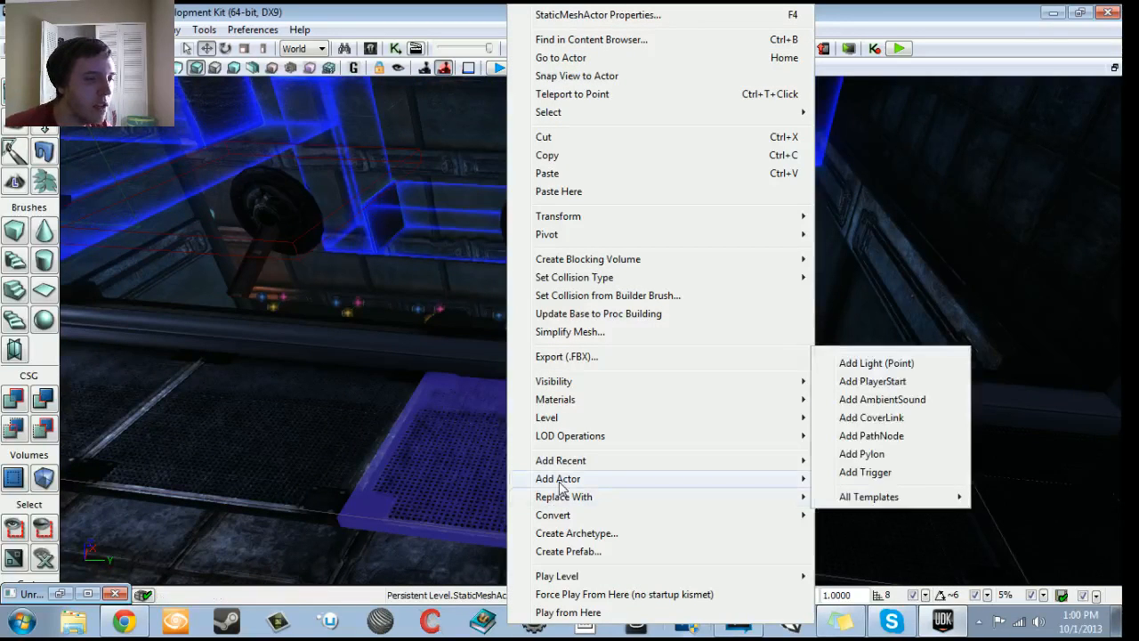
pyautogui.moveTo(560, 485)
pyautogui.click(865, 588)
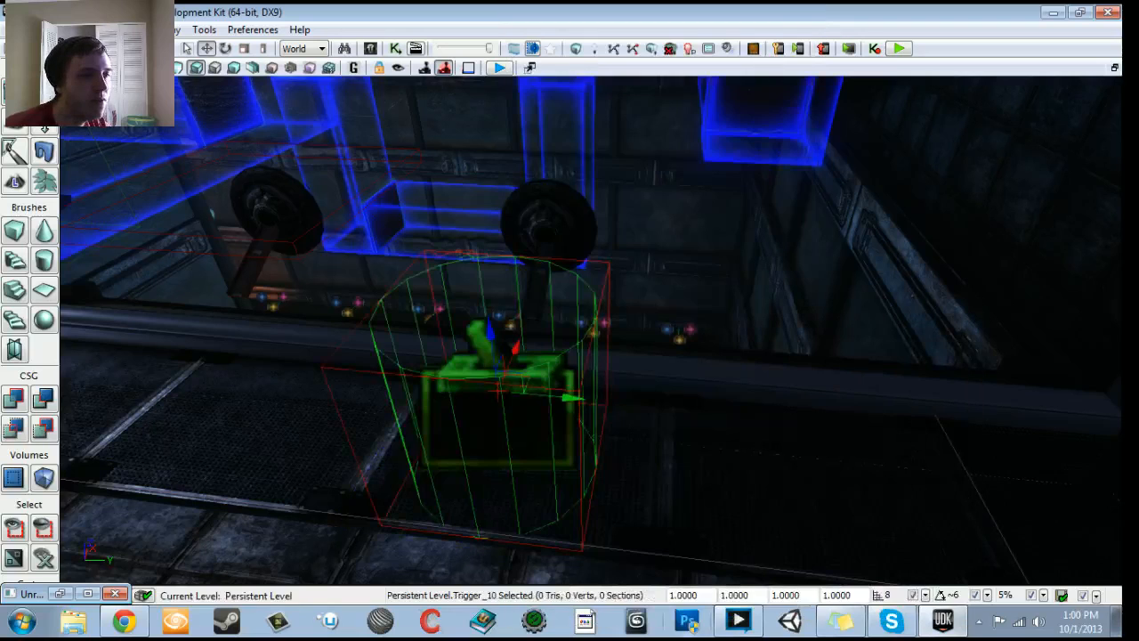
pyautogui.moveTo(514, 348); pyautogui.dragTo(539, 283)
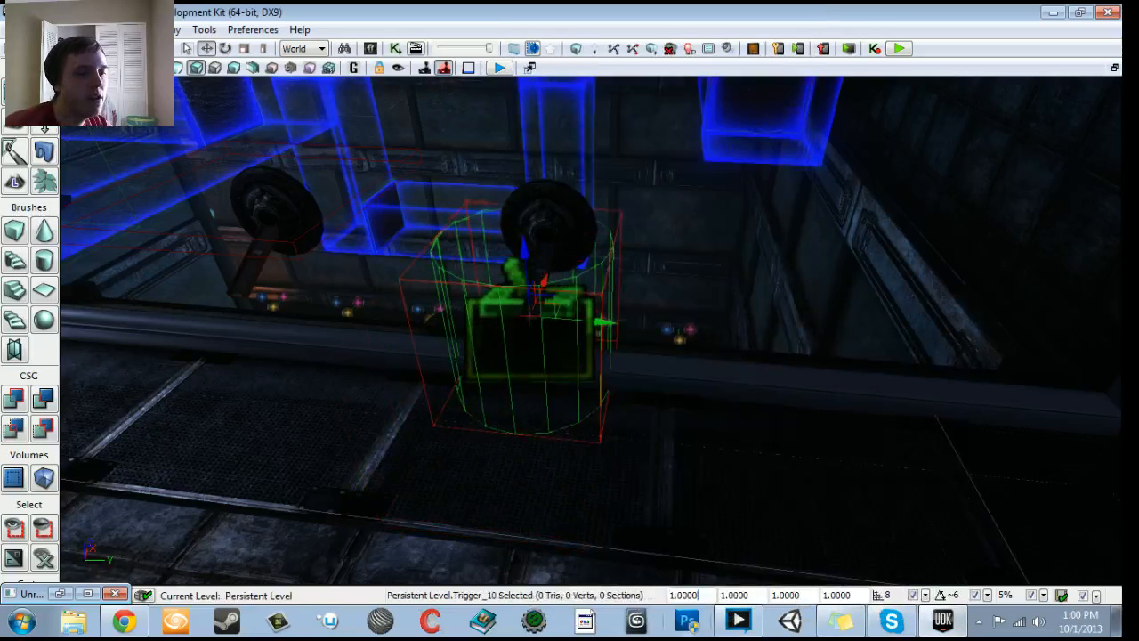
pyautogui.press('Return')
# Step: Fine-tune the trigger's position so that it sits centred on the wheel of the end lever
pyautogui.moveTo(570, 329); pyautogui.dragTo(356, 267, button='right')
pyautogui.moveTo(602, 317); pyautogui.dragTo(623, 317, button='right')
pyautogui.press('w')
pyautogui.moveTo(570, 355); pyautogui.dragTo(570, 165)
pyautogui.moveTo(569, 165); pyautogui.dragTo(788, 185, button='right')
pyautogui.moveTo(605, 404); pyautogui.dragTo(665, 407, button='right')
pyautogui.moveTo(625, 402); pyautogui.dragTo(651, 403)
pyautogui.moveTo(651, 404); pyautogui.dragTo(633, 432, button='right')
# Step: Duplicate the trigger along the front glass wall, placing one copy on each of the four remaining levers
pyautogui.moveTo(807, 414); pyautogui.dragTo(540, 408)
pyautogui.moveTo(540, 407); pyautogui.dragTo(498, 420, button='right')
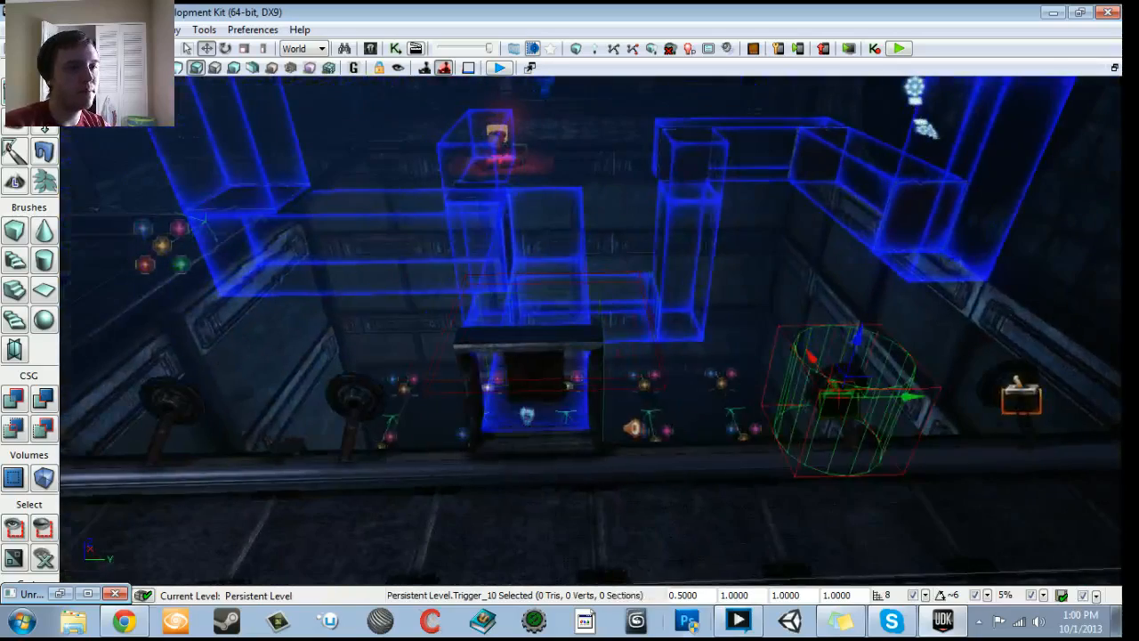
pyautogui.moveTo(899, 402); pyautogui.dragTo(418, 407)
pyautogui.moveTo(418, 406); pyautogui.dragTo(339, 410, button='right')
pyautogui.moveTo(685, 384); pyautogui.dragTo(491, 384)
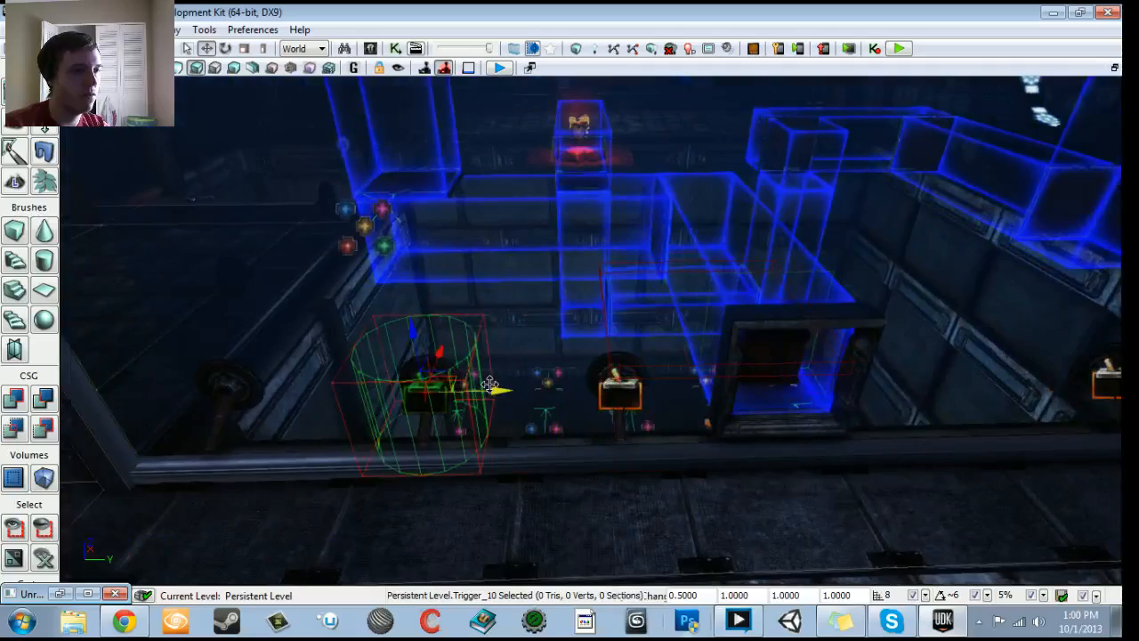
pyautogui.moveTo(491, 384); pyautogui.dragTo(453, 388, button='right')
pyautogui.moveTo(772, 383); pyautogui.dragTo(670, 385)
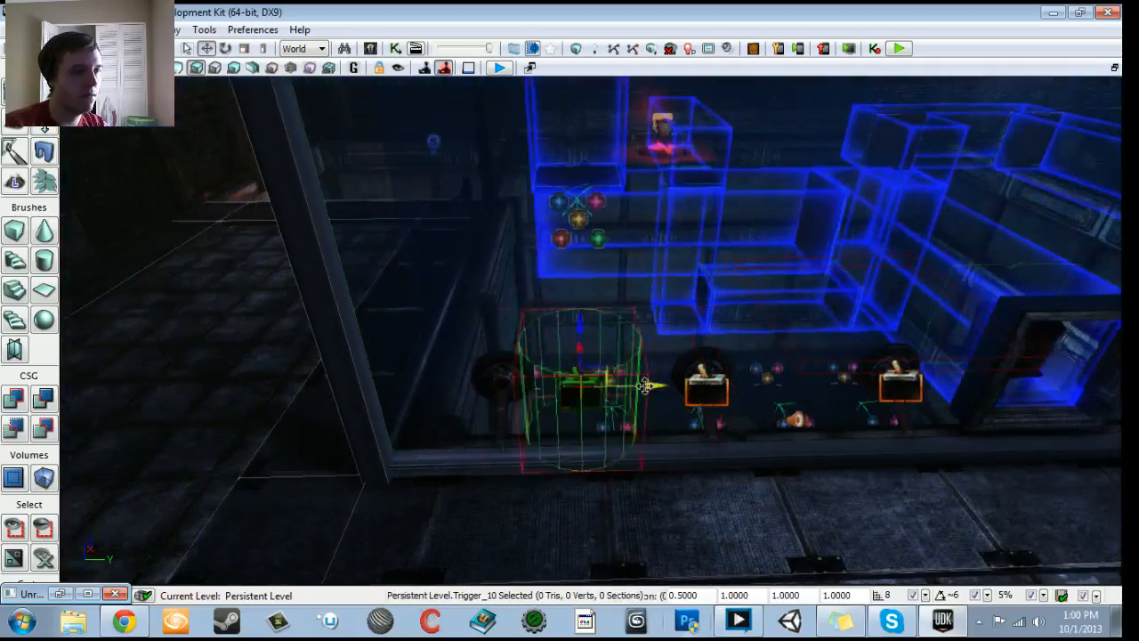
# Step: In unlit view, place trigger copies on the two levers around the corner and save the level
pyautogui.moveTo(567, 386); pyautogui.dragTo(703, 392, button='right')
pyautogui.moveTo(593, 335); pyautogui.dragTo(319, 319)
pyautogui.click(180, 69)
pyautogui.moveTo(498, 294); pyautogui.dragTo(400, 336, button='right')
pyautogui.moveTo(689, 256); pyautogui.dragTo(627, 323)
pyautogui.moveTo(627, 322); pyautogui.dragTo(560, 320, button='right')
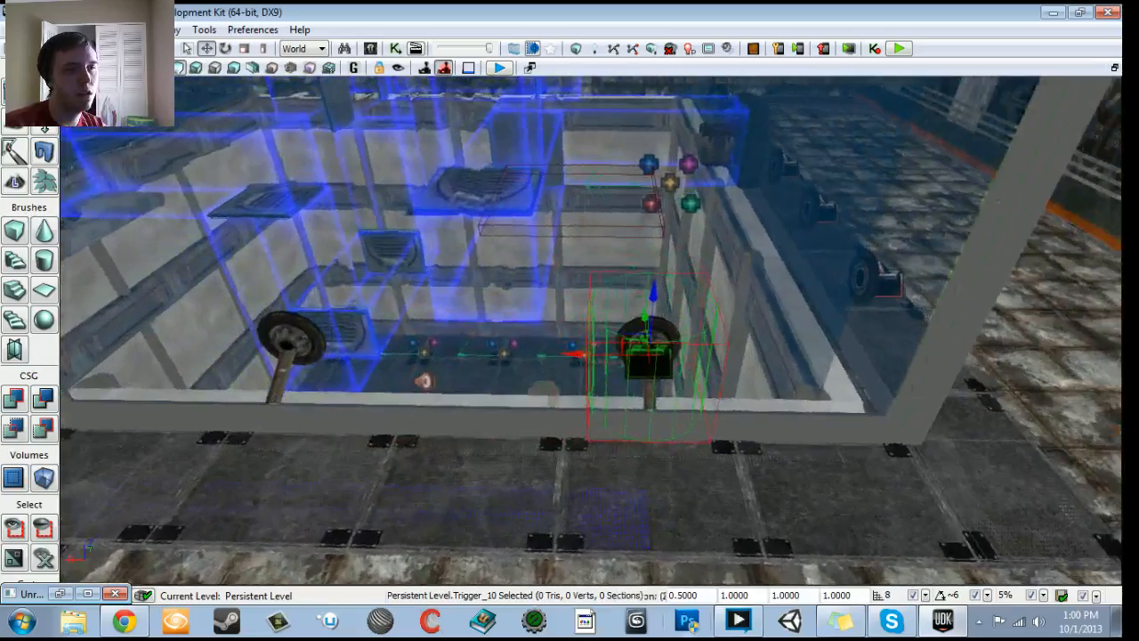
pyautogui.keyDown('alt'); pyautogui.keyDown('shift'); pyautogui.moveTo(574, 359); pyautogui.dragTo(495, 354); pyautogui.keyUp('shift'); pyautogui.keyUp('alt')
pyautogui.moveTo(495, 354); pyautogui.dragTo(414, 336, button='right')
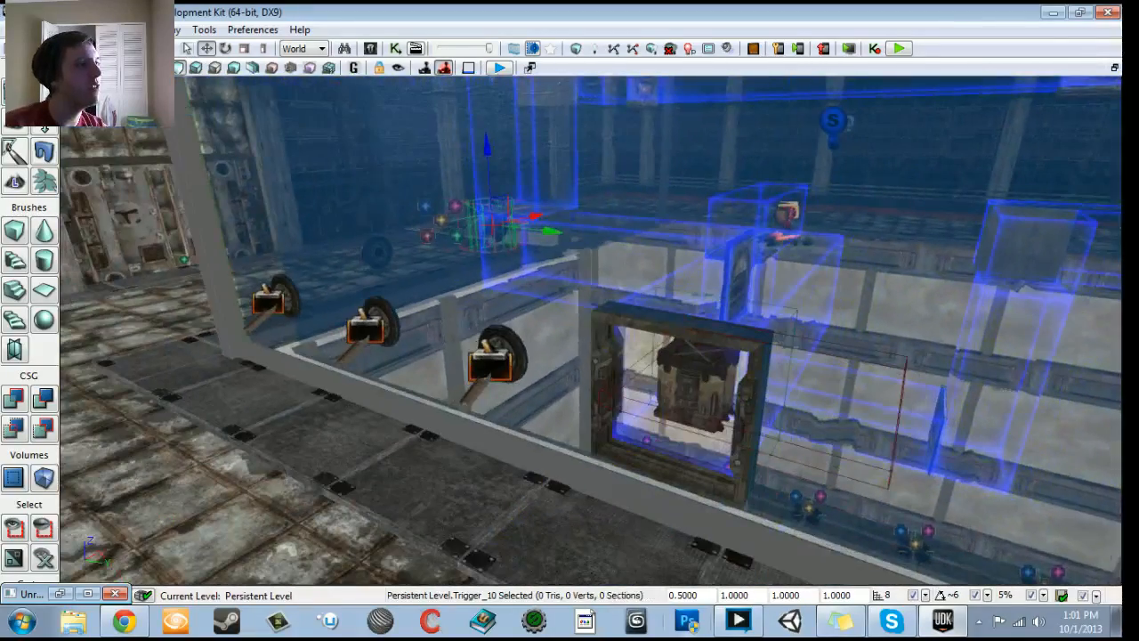
pyautogui.hotkey('ctrl', 's')
# Step: Select the trigger on the front wall's end lever, open Kismet and widen the Switch One frame
pyautogui.moveTo(414, 337); pyautogui.dragTo(511, 348, button='right')
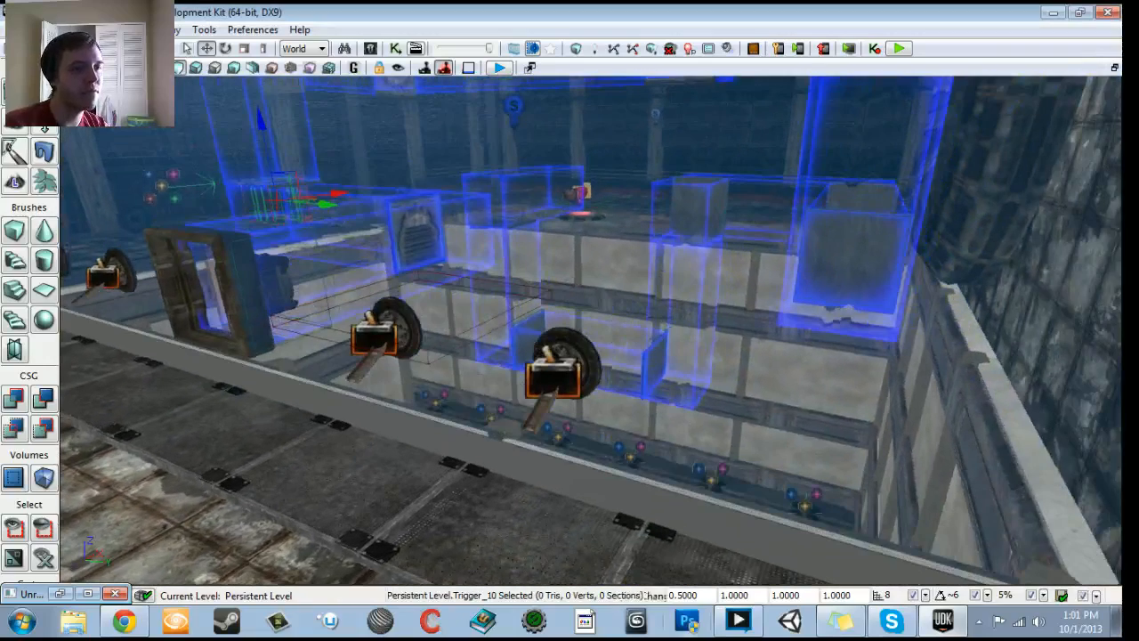
pyautogui.click(554, 378)
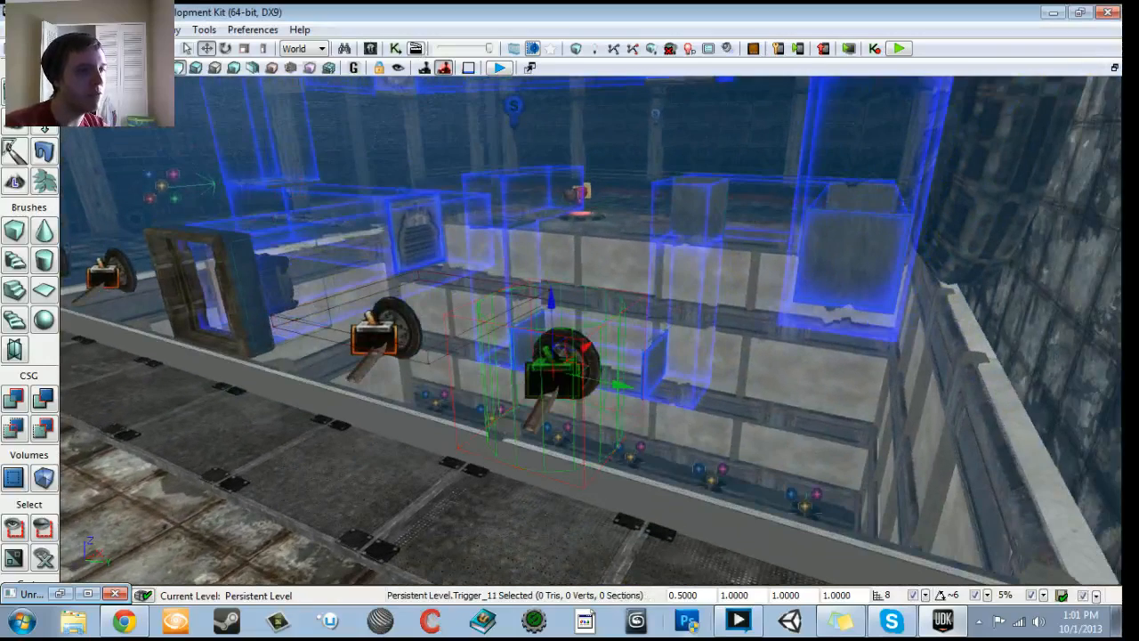
pyautogui.click(397, 49)
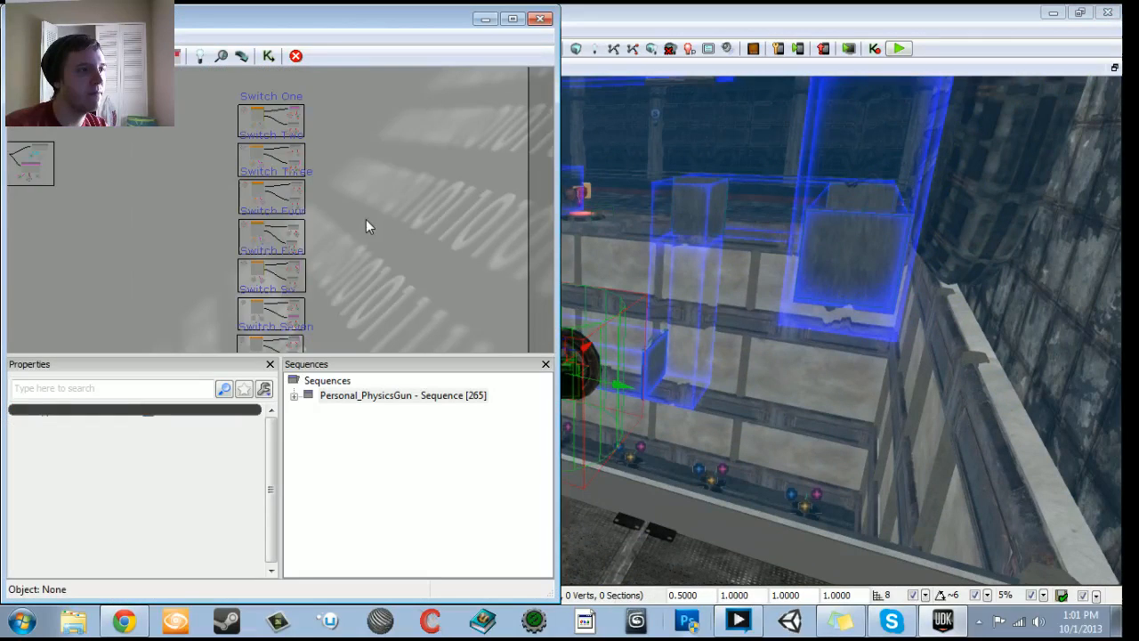
pyautogui.moveTo(407, 204); pyautogui.dragTo(472, 238)
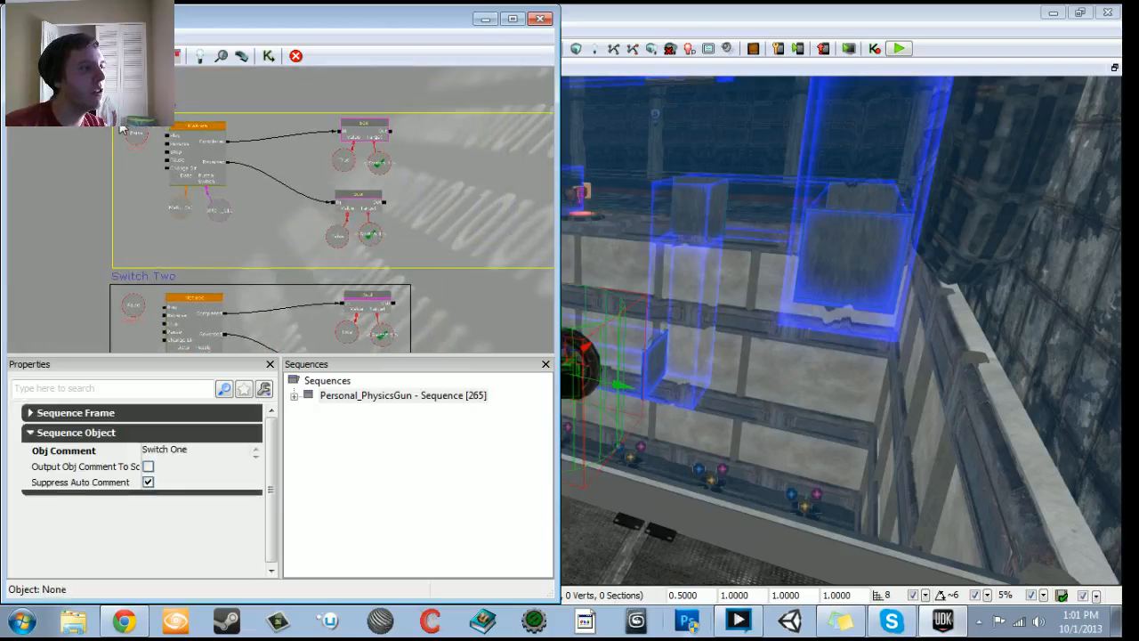
# Step: Move Switch One's Matinee and Bool actions with their variables away from the False variable to make room for new nodes
pyautogui.click(163, 129)
pyautogui.keyDown('ctrl'); pyautogui.keyDown('alt'); pyautogui.moveTo(322, 231); pyautogui.dragTo(419, 243); pyautogui.keyUp('alt'); pyautogui.keyUp('ctrl')
pyautogui.moveTo(354, 131); pyautogui.dragTo(512, 134)
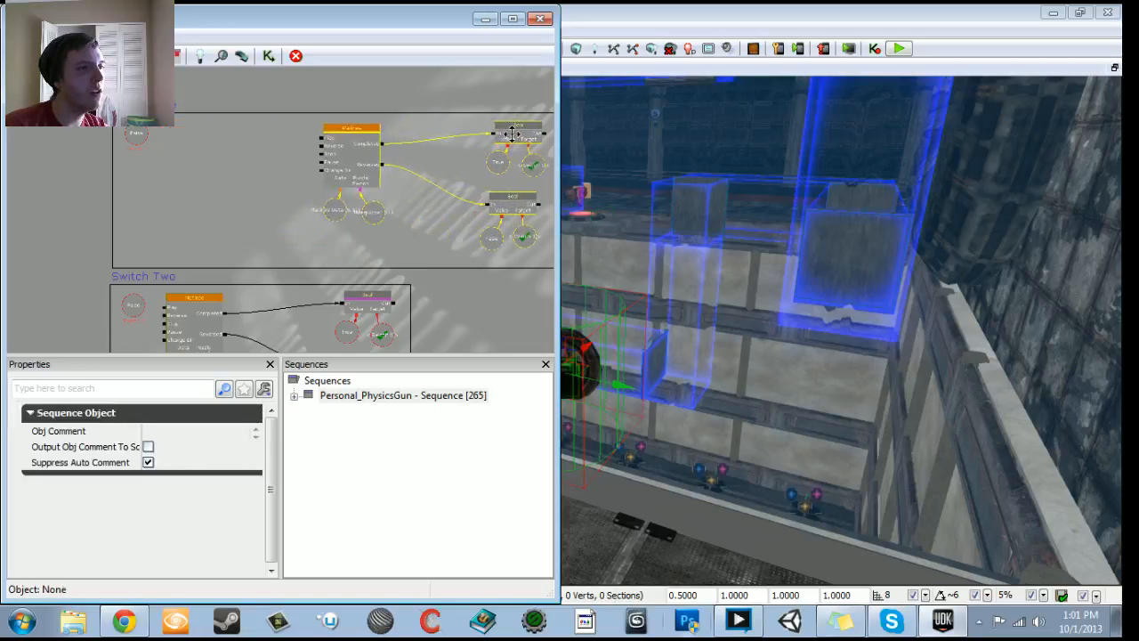
pyautogui.moveTo(437, 188); pyautogui.dragTo(506, 221)
pyautogui.scroll(1, 456, 228)
# Step: Add a Used event for the selected trigger in the Switch One frame and place it beside the False variable
pyautogui.click(304, 180)
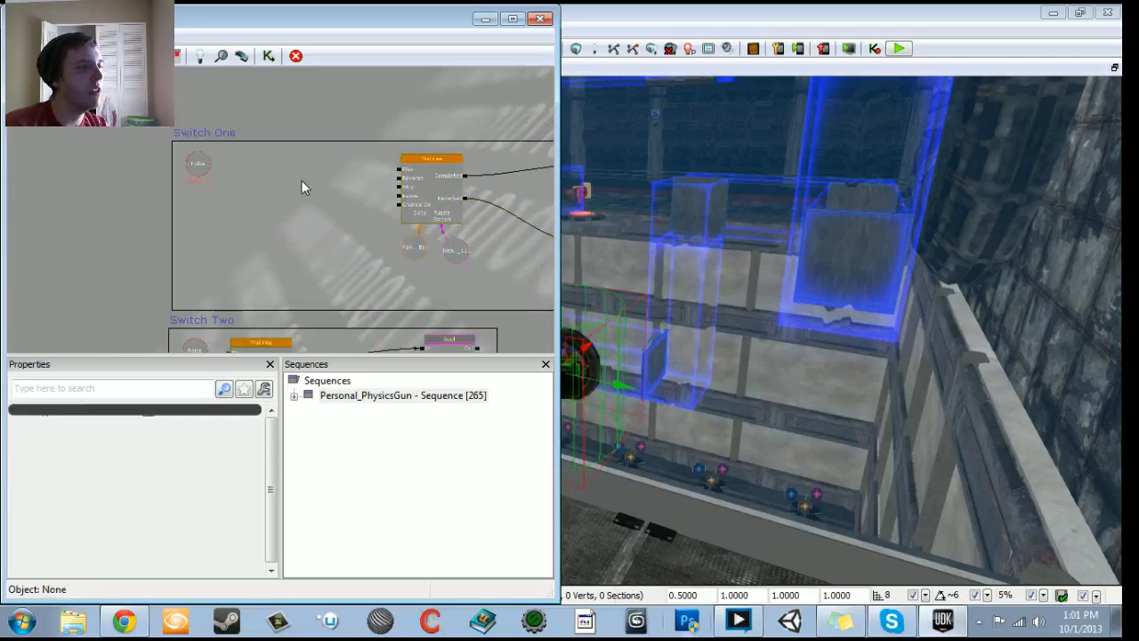
pyautogui.rightClick(300, 180)
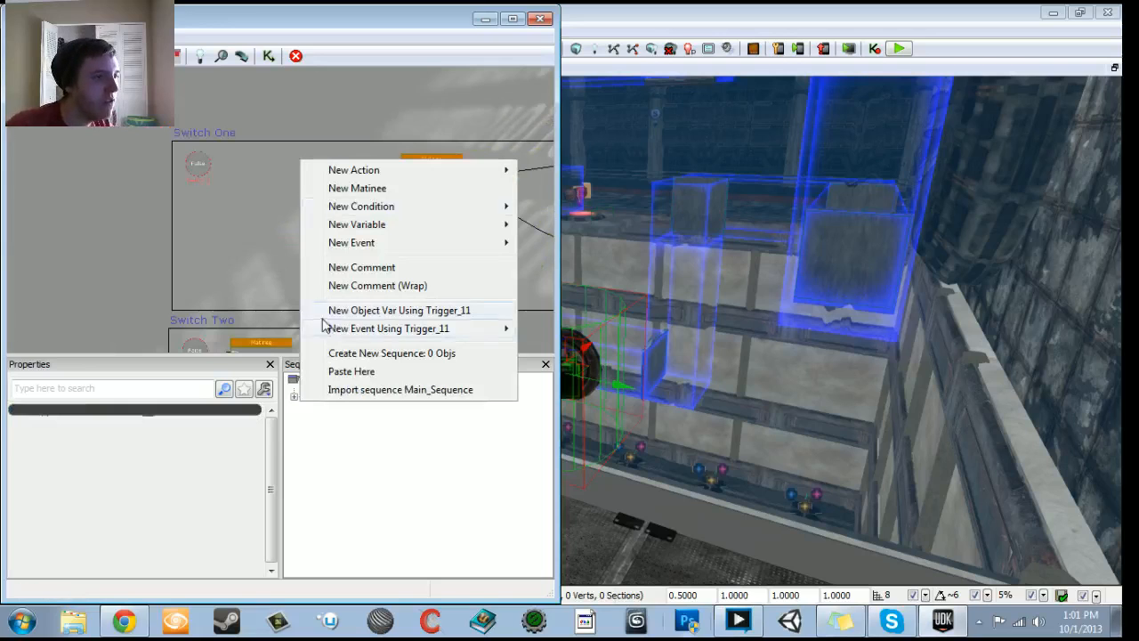
pyautogui.moveTo(338, 334)
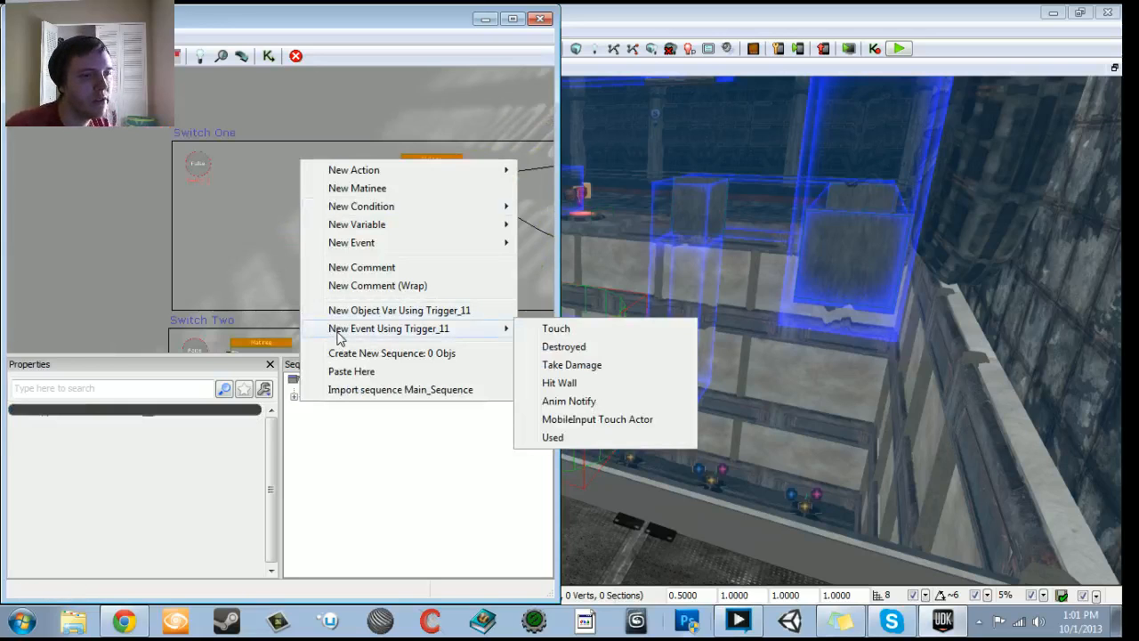
pyautogui.click(559, 437)
pyautogui.keyDown('ctrl'); pyautogui.moveTo(332, 225); pyautogui.dragTo(267, 192); pyautogui.keyUp('ctrl')
pyautogui.scroll(2, 271, 221)
pyautogui.keyDown('ctrl'); pyautogui.moveTo(182, 185); pyautogui.dragTo(146, 185); pyautogui.keyUp('ctrl')
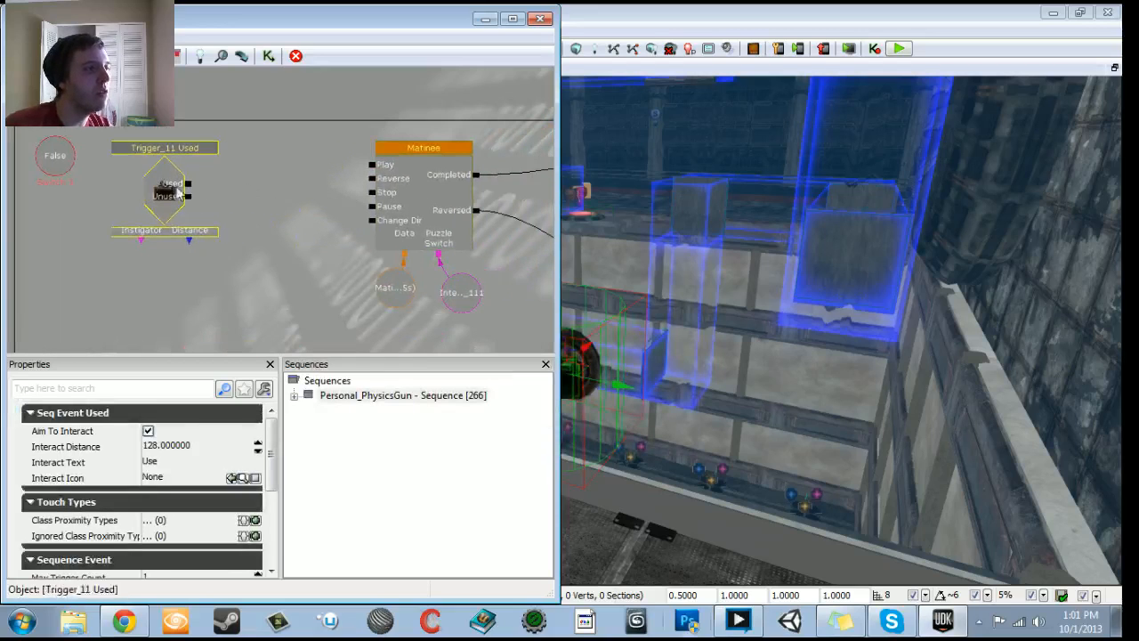
# Step: Add a Switch action between the trigger event and the Matinee and set its Link Count to 2
pyautogui.click(318, 186)
pyautogui.rightClick(290, 159)
pyautogui.moveTo(350, 171)
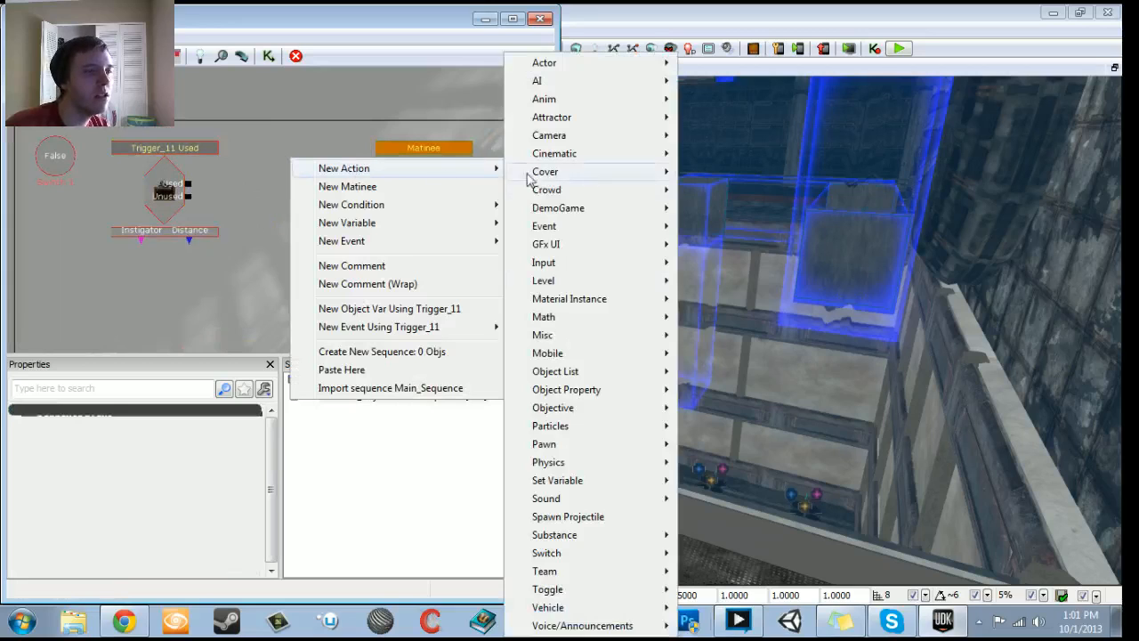
pyautogui.moveTo(543, 340)
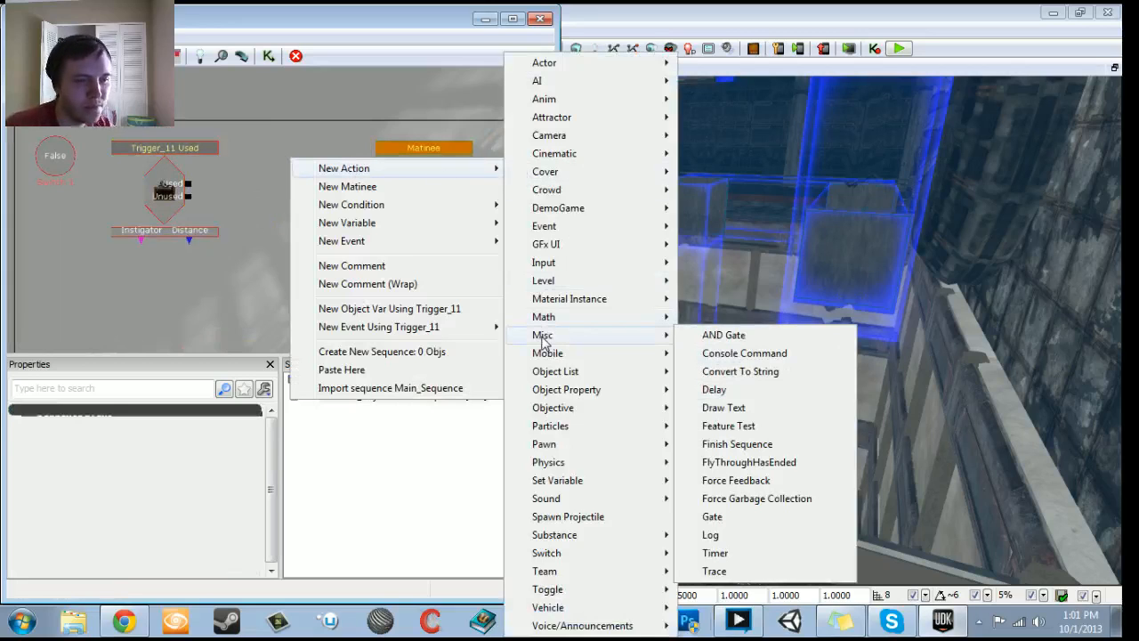
pyautogui.moveTo(568, 356)
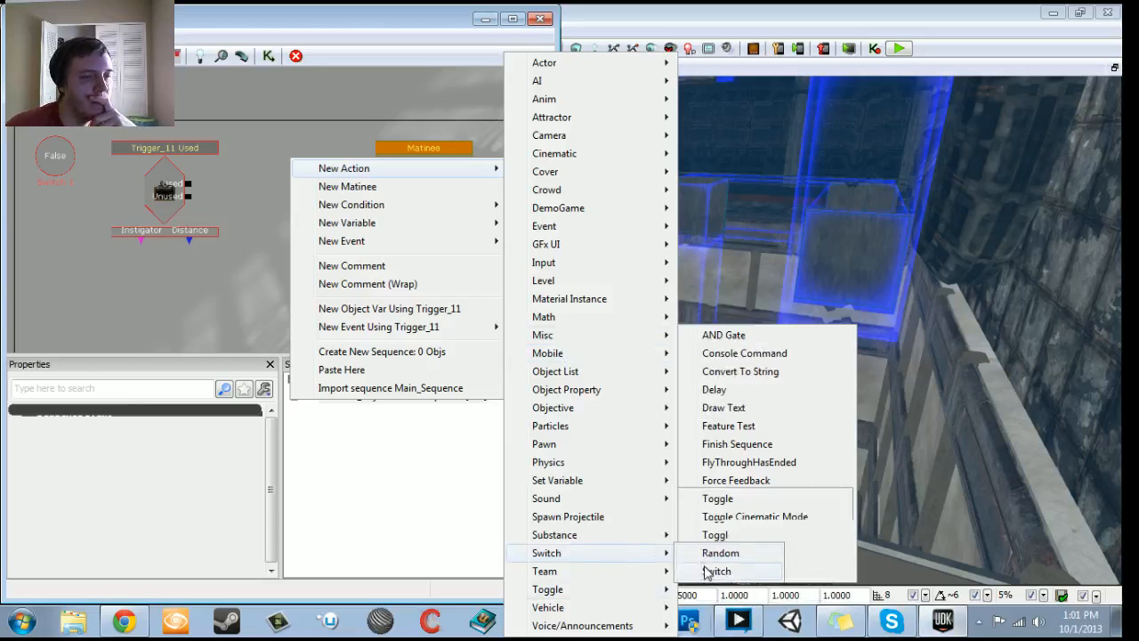
pyautogui.click(716, 571)
pyautogui.click(211, 413)
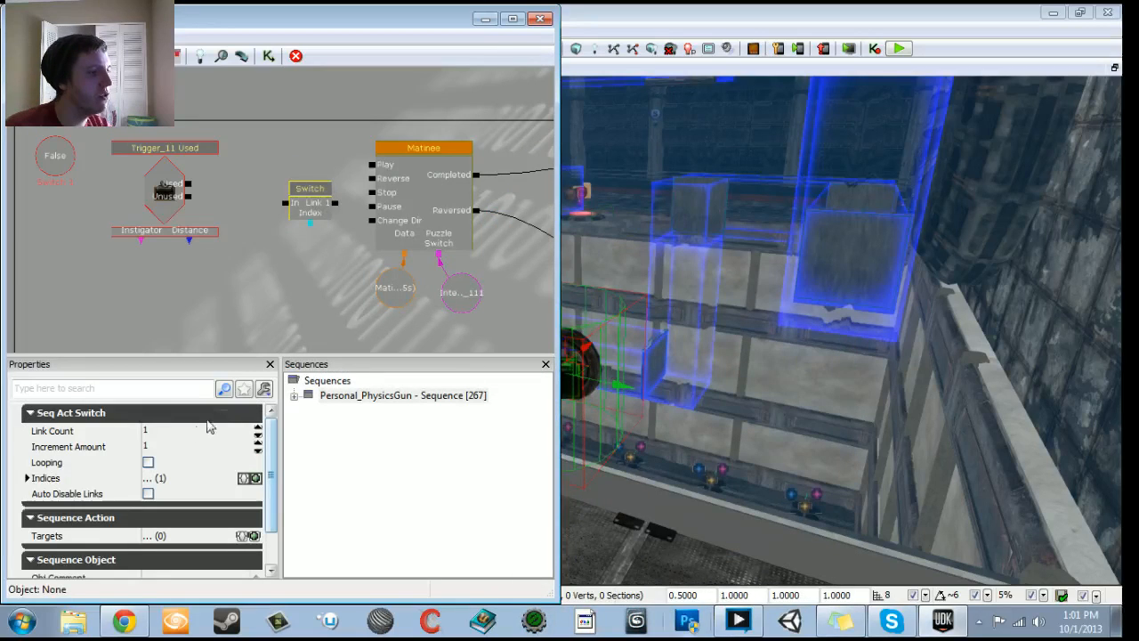
pyautogui.click(182, 432)
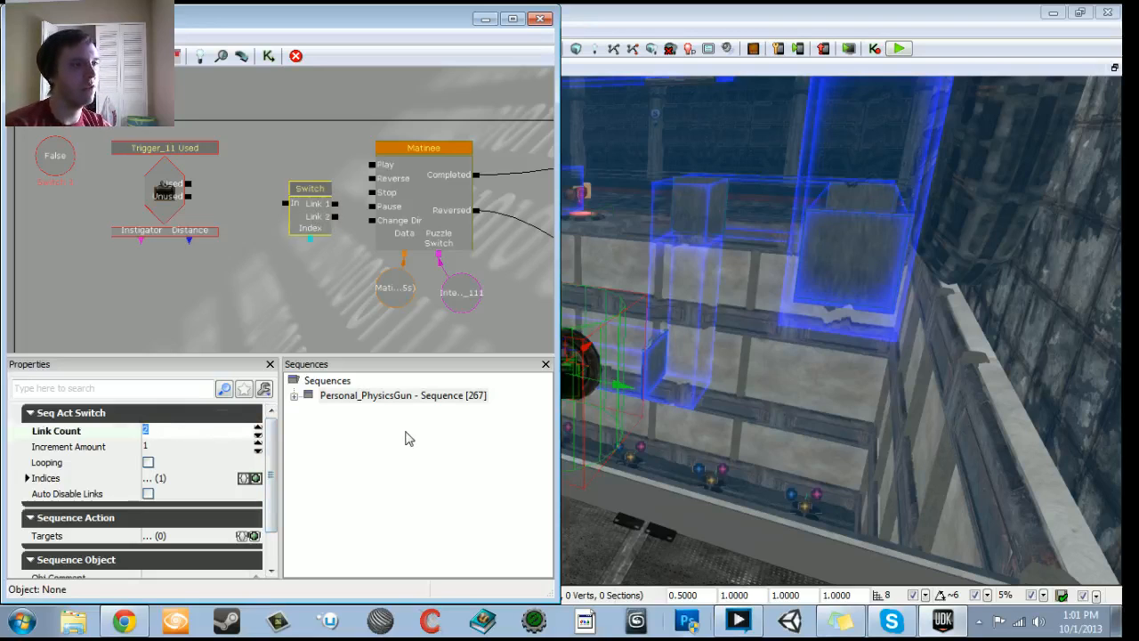
pyautogui.keyDown('ctrl'); pyautogui.moveTo(311, 212); pyautogui.dragTo(297, 196); pyautogui.keyUp('ctrl')
# Step: Link the trigger event's Used output to the Switch input and set the event's Max Trigger Count to 0
pyautogui.moveTo(194, 185); pyautogui.dragTo(255, 189)
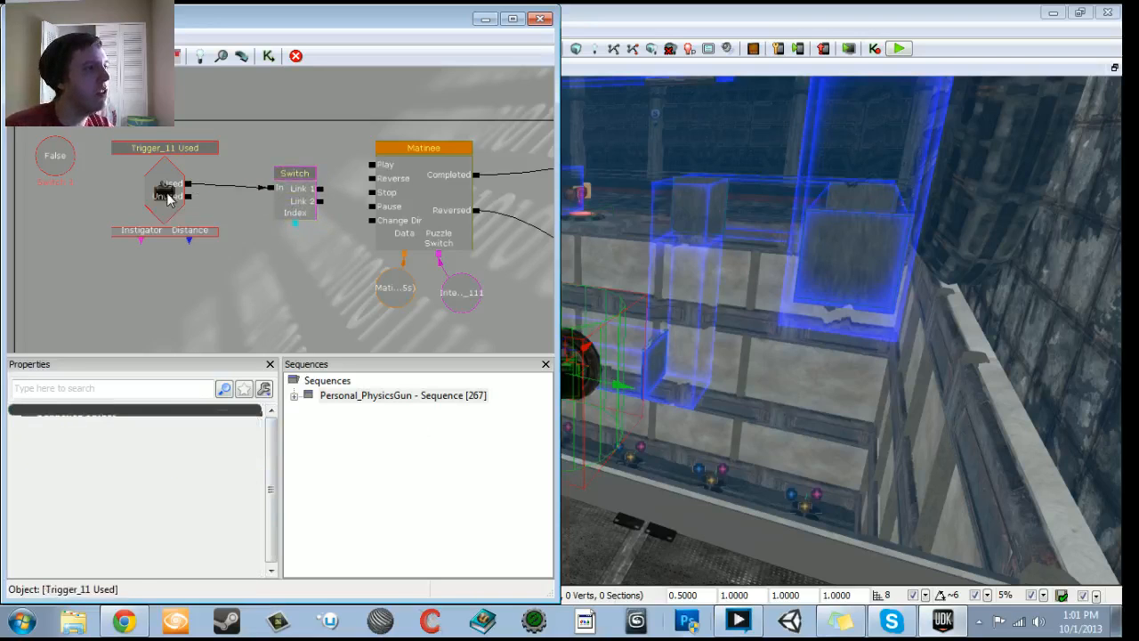
pyautogui.click(167, 197)
pyautogui.moveTo(273, 454); pyautogui.dragTo(273, 496)
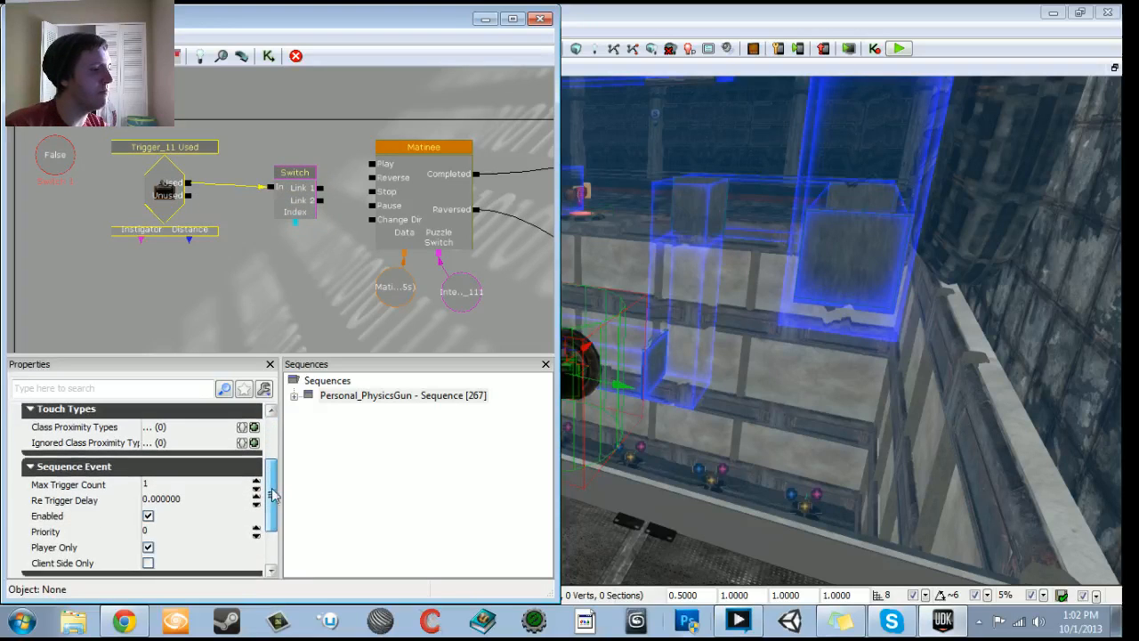
pyautogui.click(162, 485)
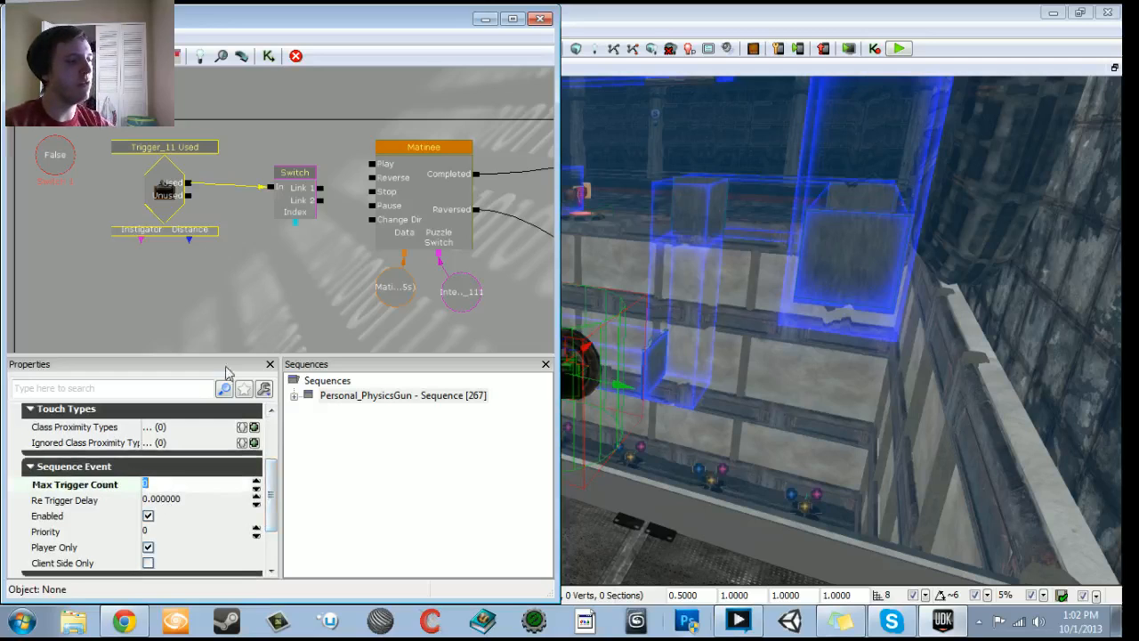
pyautogui.write('0')
# Step: Link the Switch's Link 1 output to the Matinee's Play and Link 2 to Reverse, and minimize Kismet
pyautogui.moveTo(294, 244); pyautogui.dragTo(247, 269)
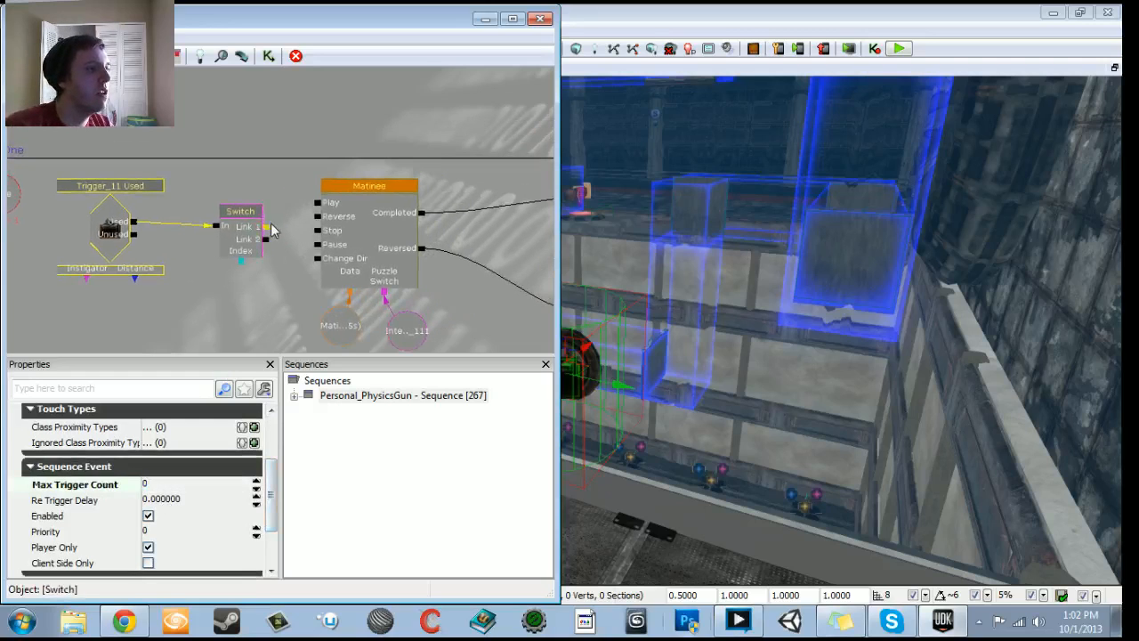
pyautogui.moveTo(272, 230); pyautogui.dragTo(302, 195)
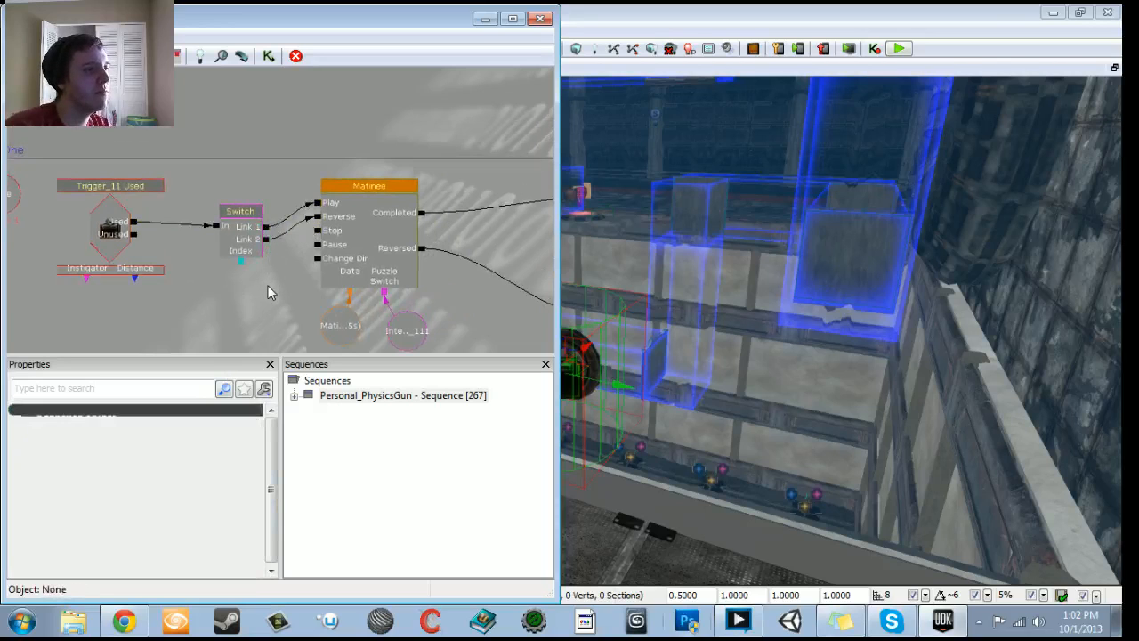
pyautogui.scroll(-2, 268, 287)
pyautogui.moveTo(268, 288); pyautogui.dragTo(293, 239)
pyautogui.click(486, 22)
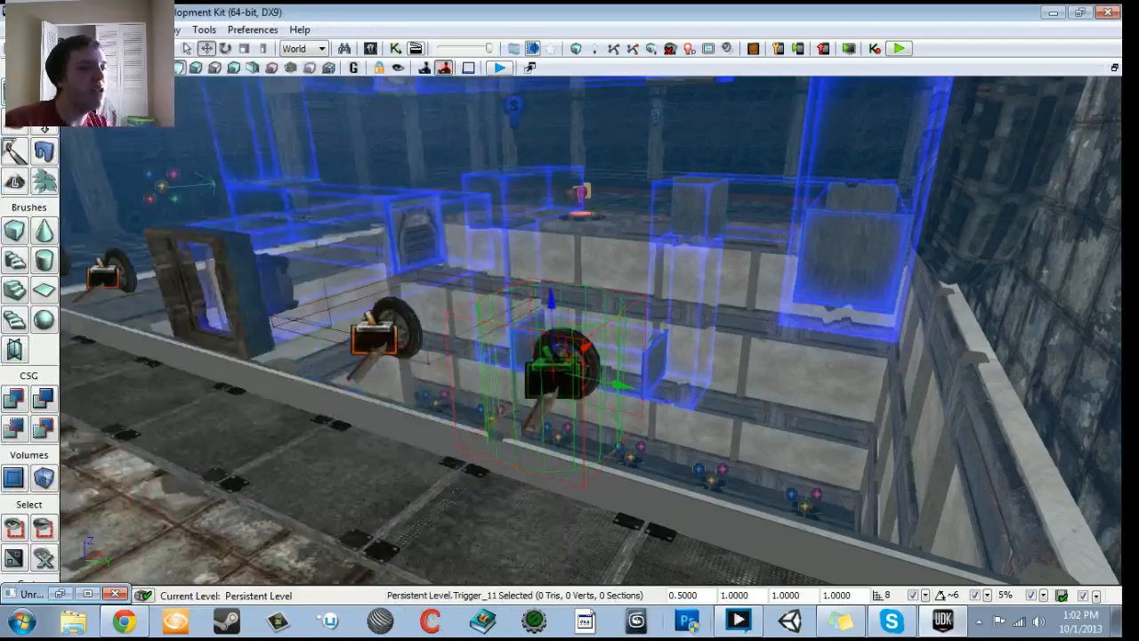
# Step: Play the level from the floor near the levers, test the first lever in the preview and exit
pyautogui.moveTo(522, 377); pyautogui.dragTo(433, 440, button='right')
pyautogui.click(522, 377)
pyautogui.rightClick(523, 383)
pyautogui.click(566, 591)
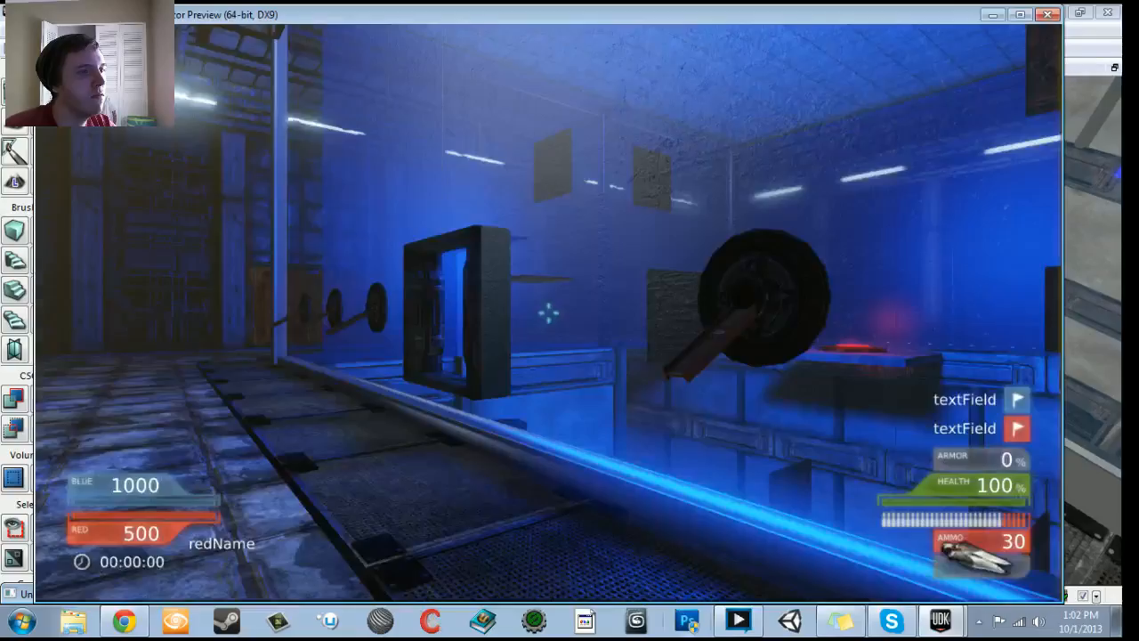
pyautogui.press('w')
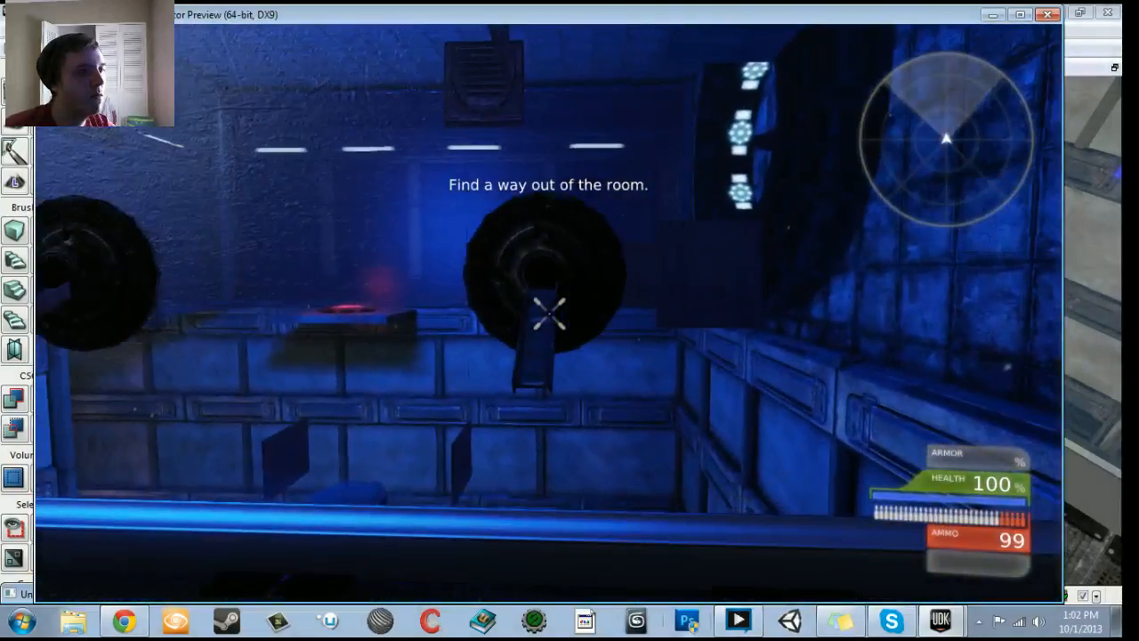
pyautogui.press('space')
pyautogui.press('s')
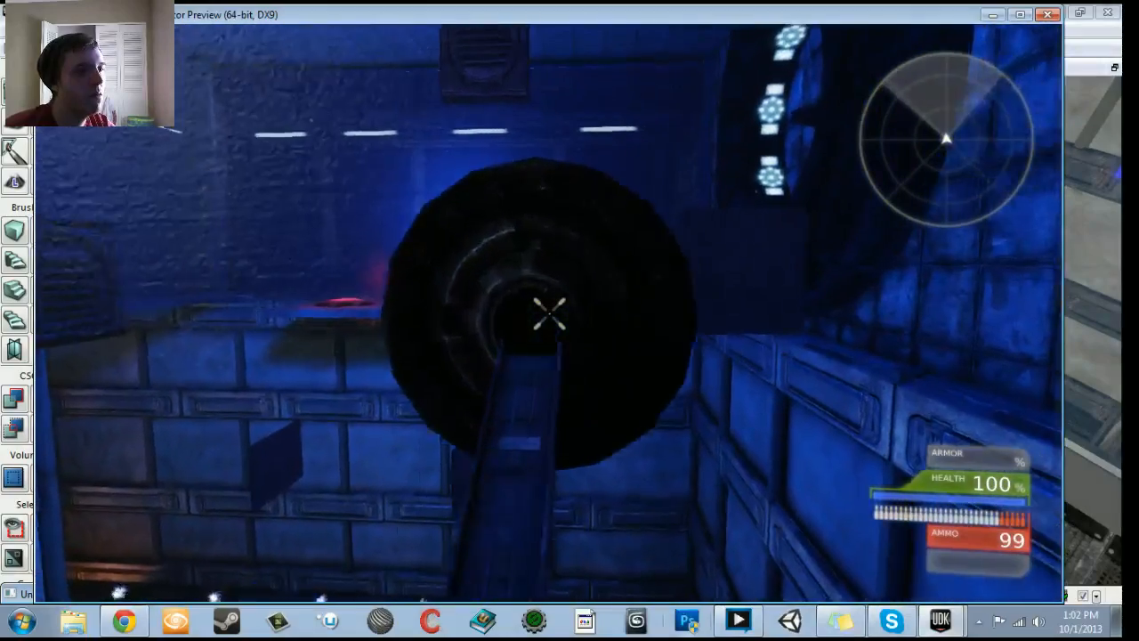
pyautogui.press('w')
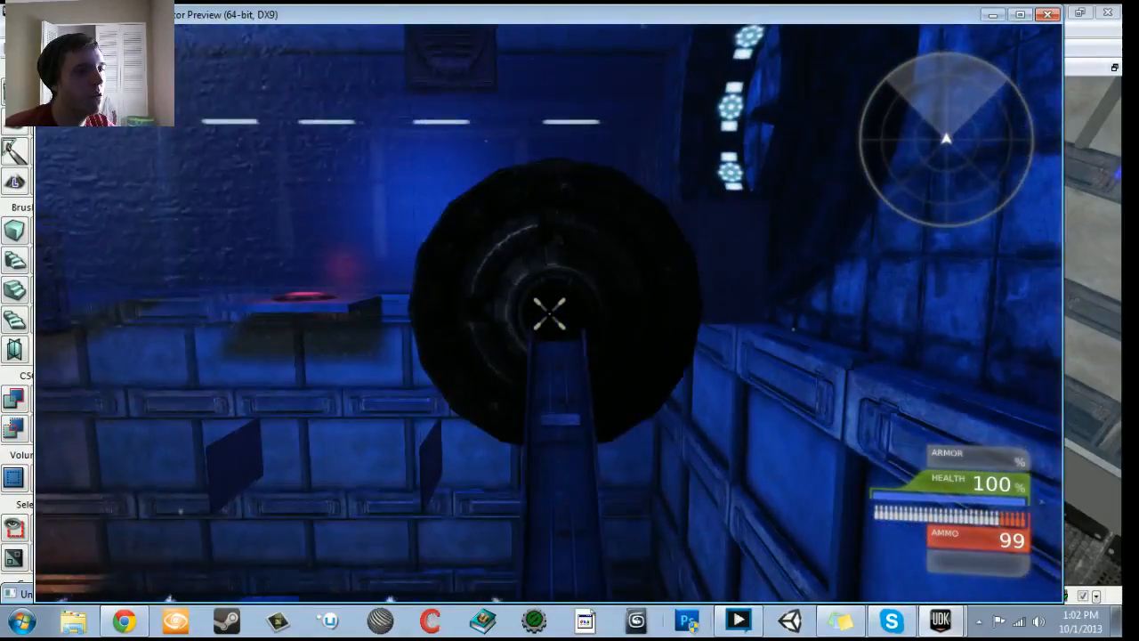
pyautogui.press('Escape')
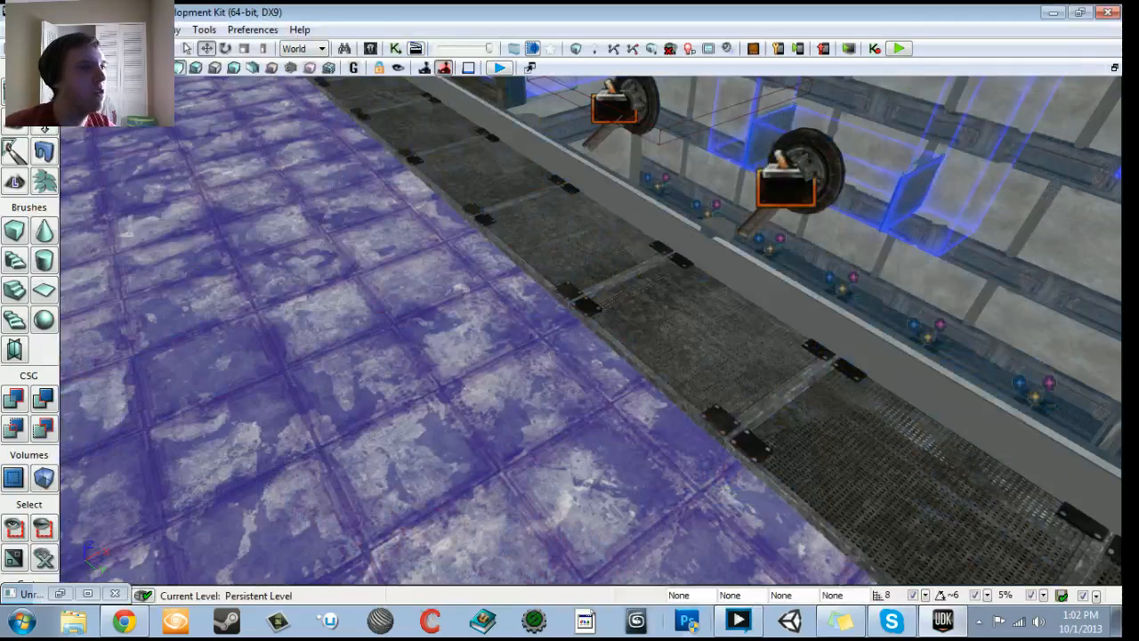
# Step: Reopen Kismet, enable Looping on Switch One's Switch action and minimize the window
pyautogui.click(396, 49)
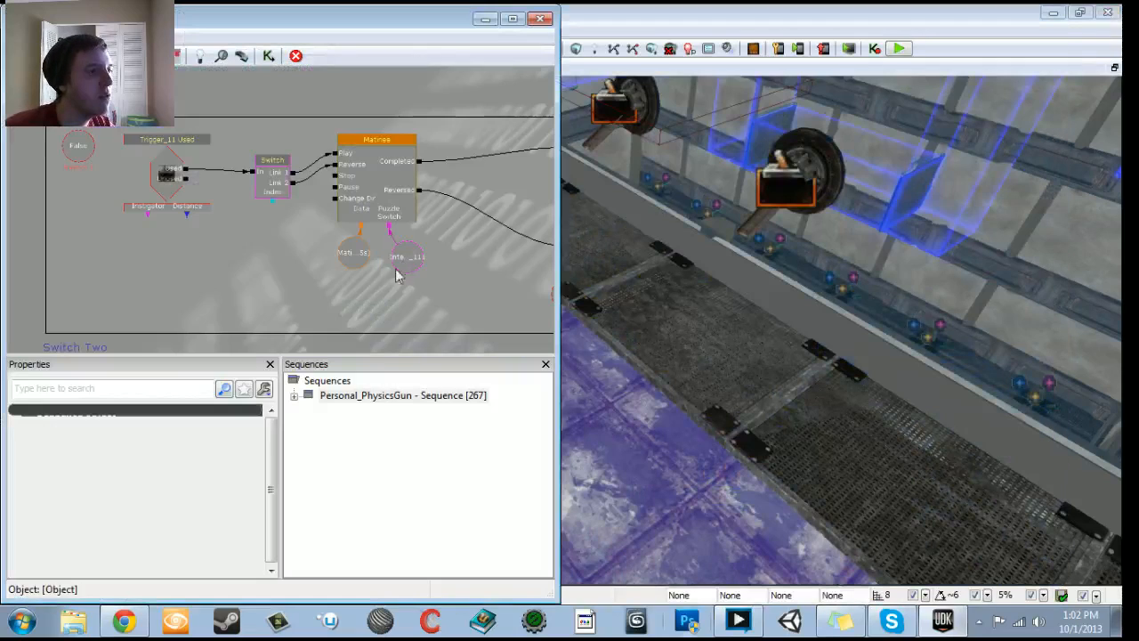
pyautogui.click(165, 174)
pyautogui.click(280, 181)
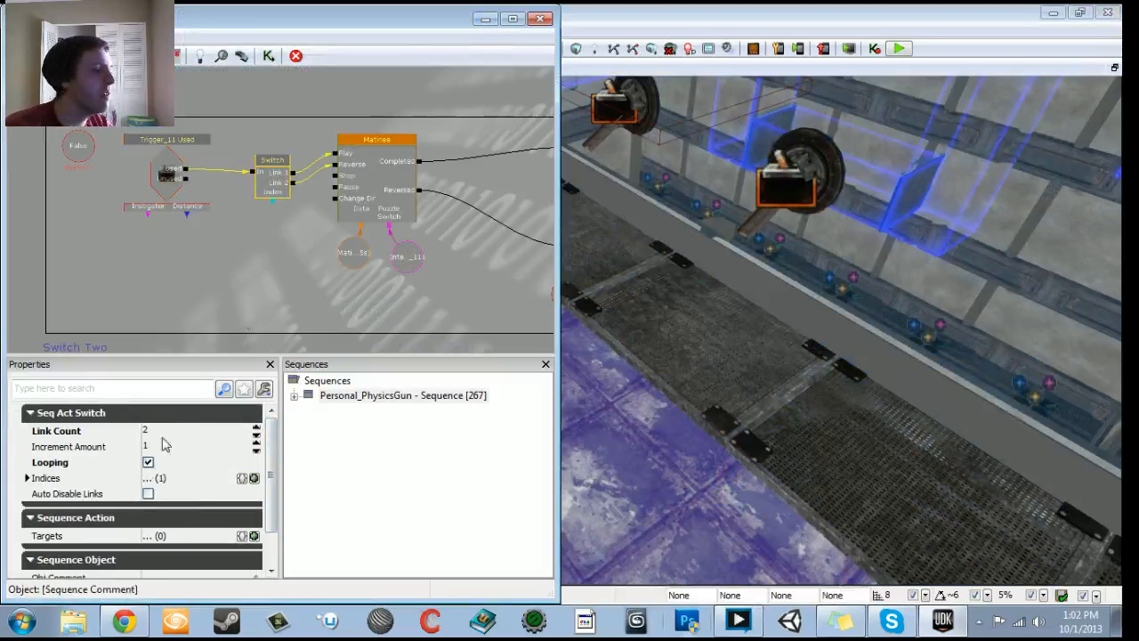
pyautogui.click(485, 18)
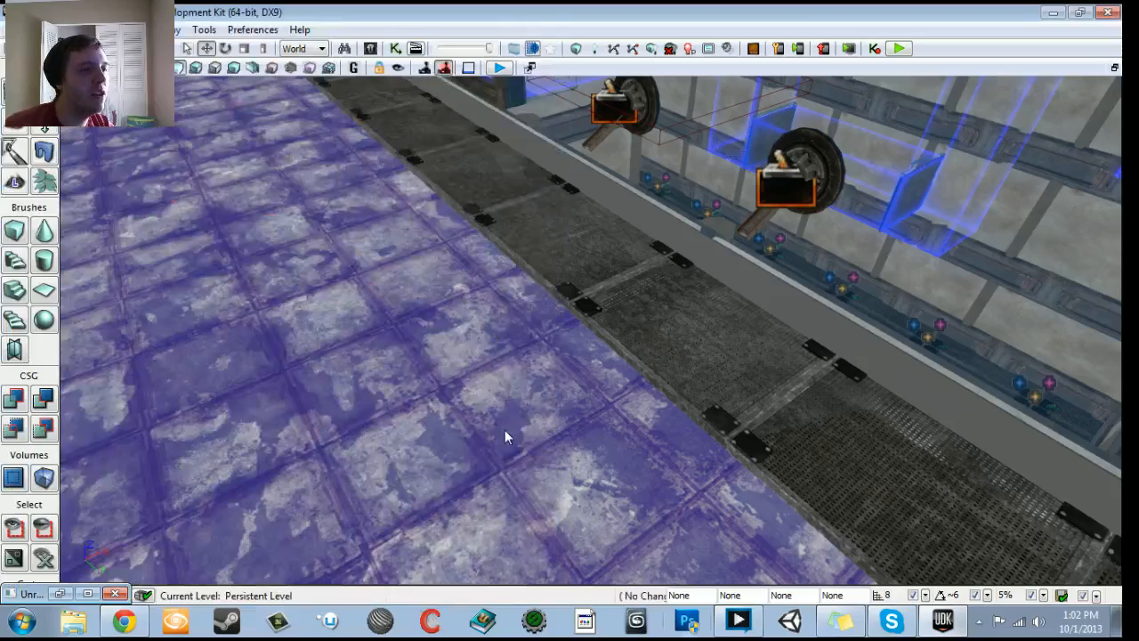
# Step: Play the level from the tiled floor and use the first wall lever to test its switch
pyautogui.rightClick(505, 411)
pyautogui.click(564, 399)
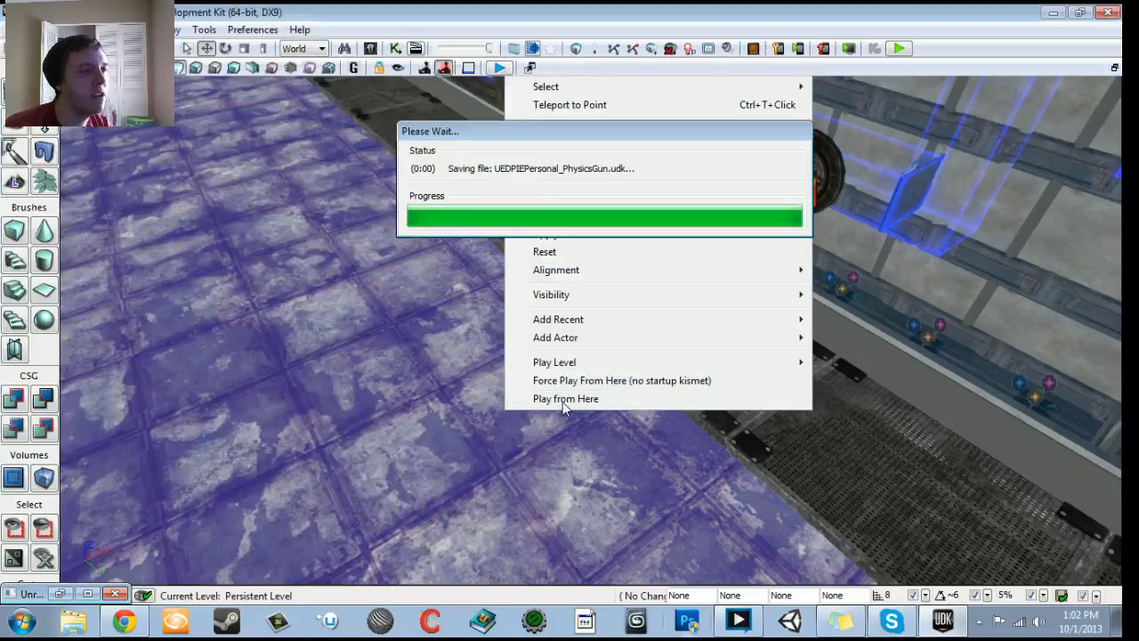
pyautogui.press('w')
pyautogui.press('e')
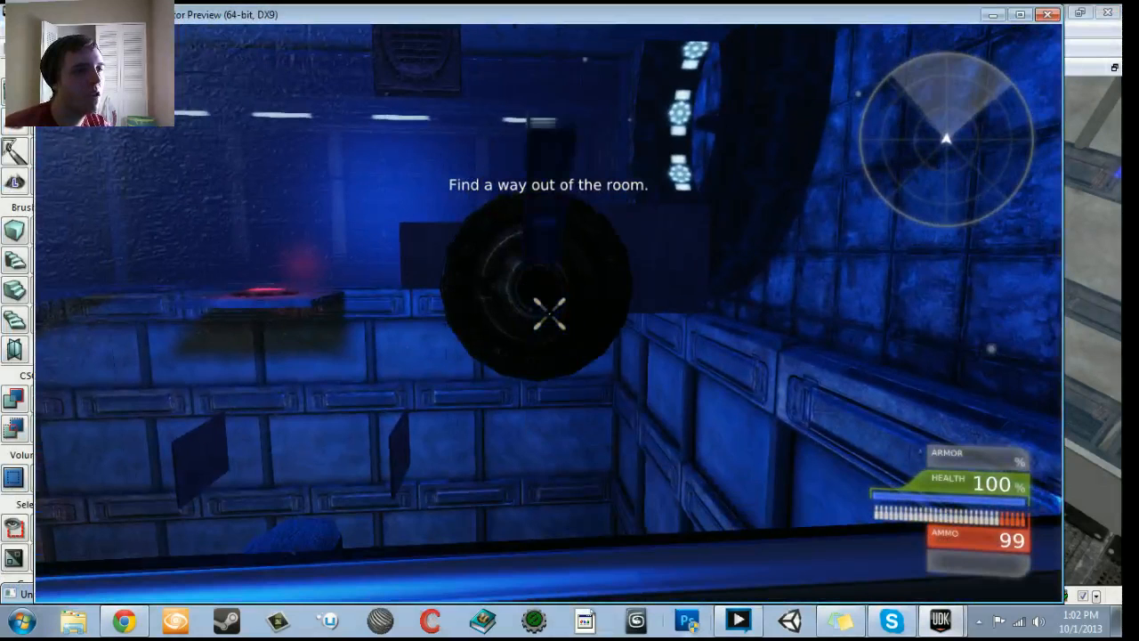
pyautogui.press('e')
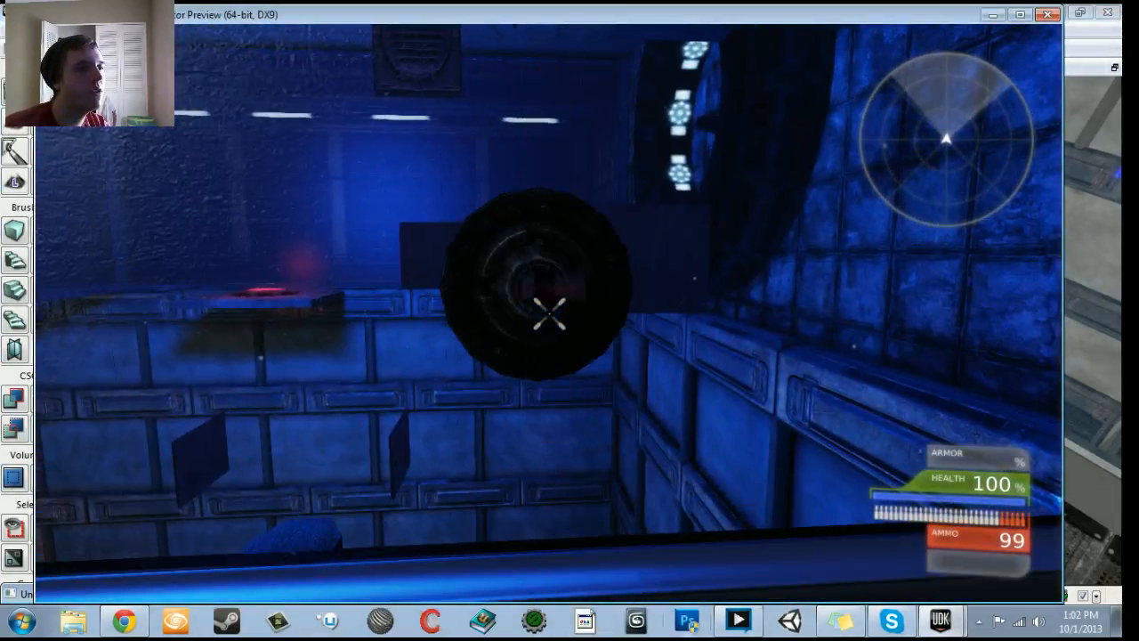
pyautogui.press('d')
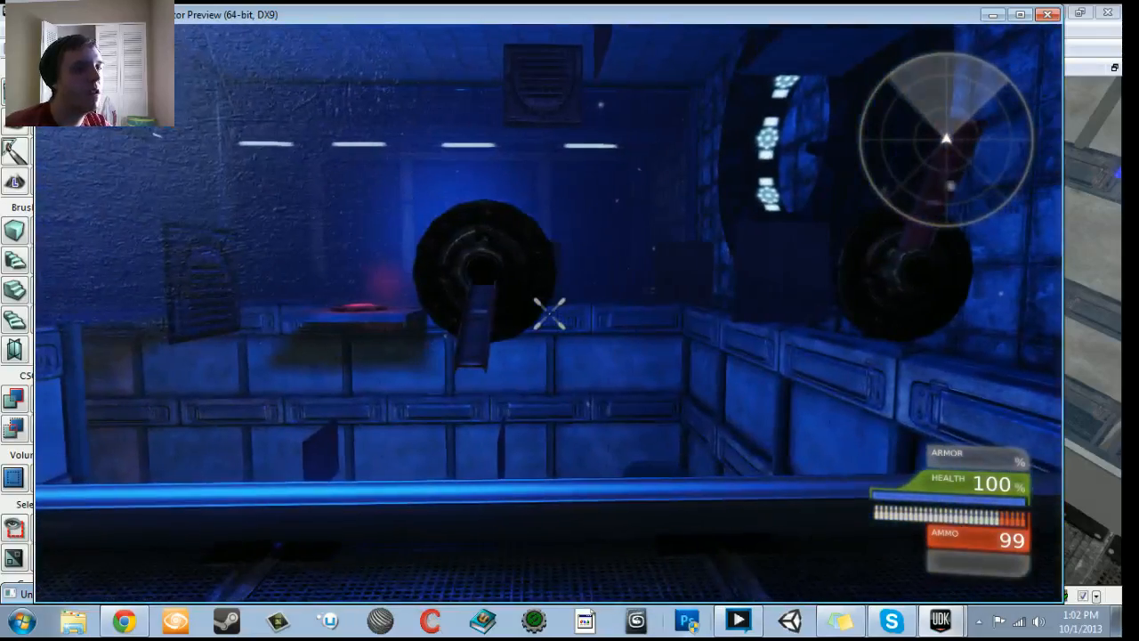
pyautogui.press('Escape')
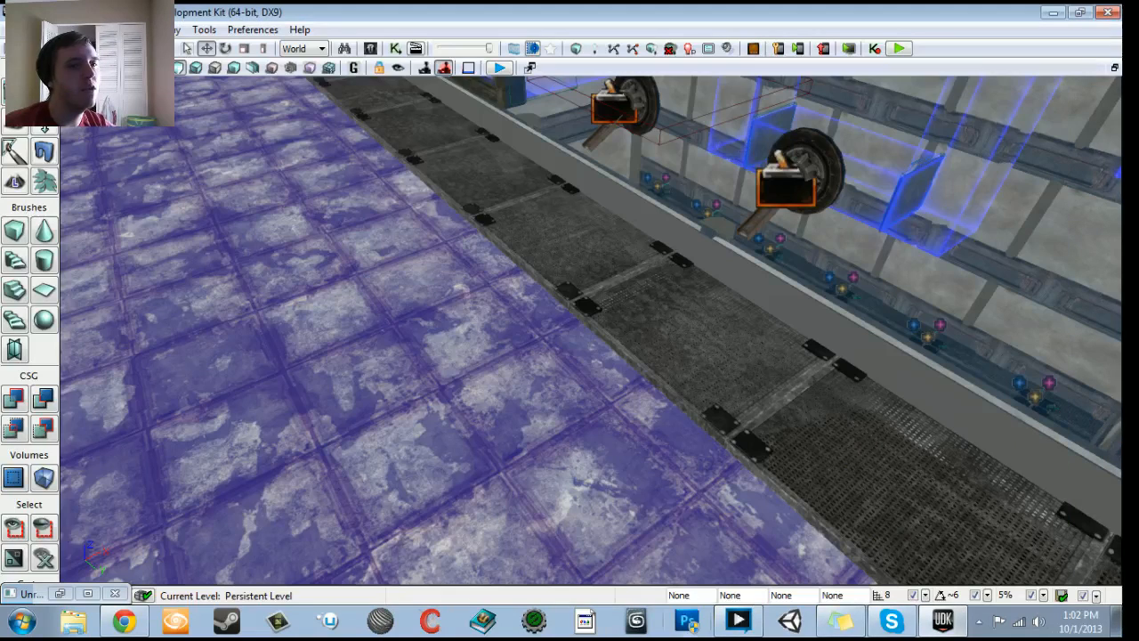
# Step: Open Kismet and widen the Switch Two comment frame to match the frame above it
pyautogui.click(397, 49)
pyautogui.scroll(-6, 421, 301)
pyautogui.scroll(3, 378, 259)
pyautogui.moveTo(421, 301); pyautogui.dragTo(378, 229)
pyautogui.scroll(2, 378, 233)
pyautogui.scroll(-3, 377, 232)
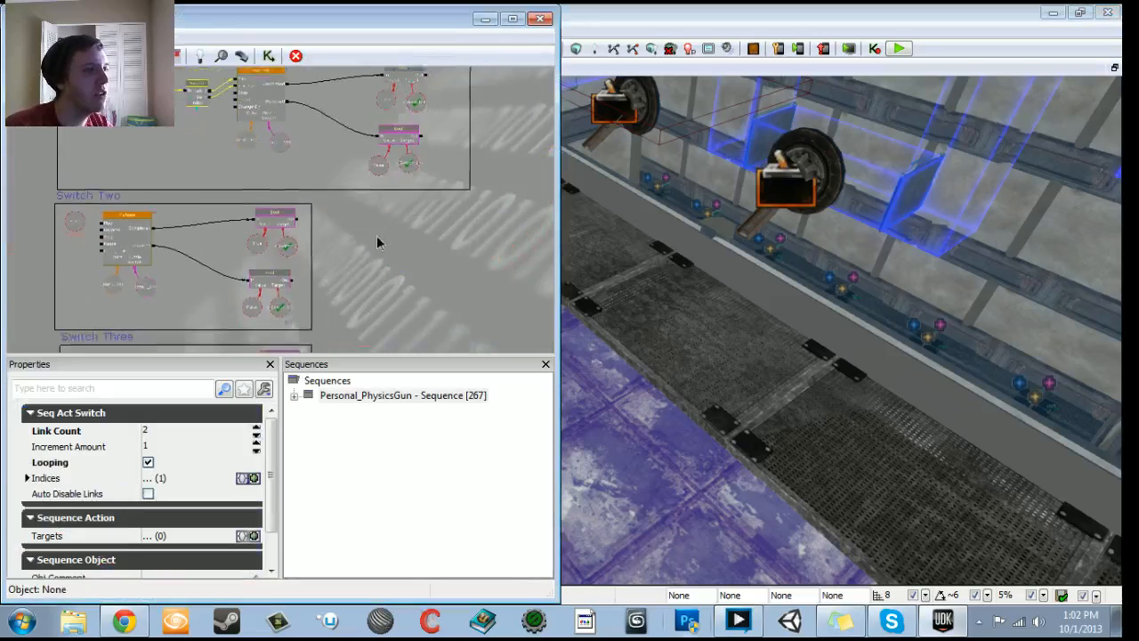
pyautogui.click(308, 289)
pyautogui.moveTo(308, 289); pyautogui.dragTo(469, 289)
pyautogui.moveTo(391, 245); pyautogui.dragTo(454, 295)
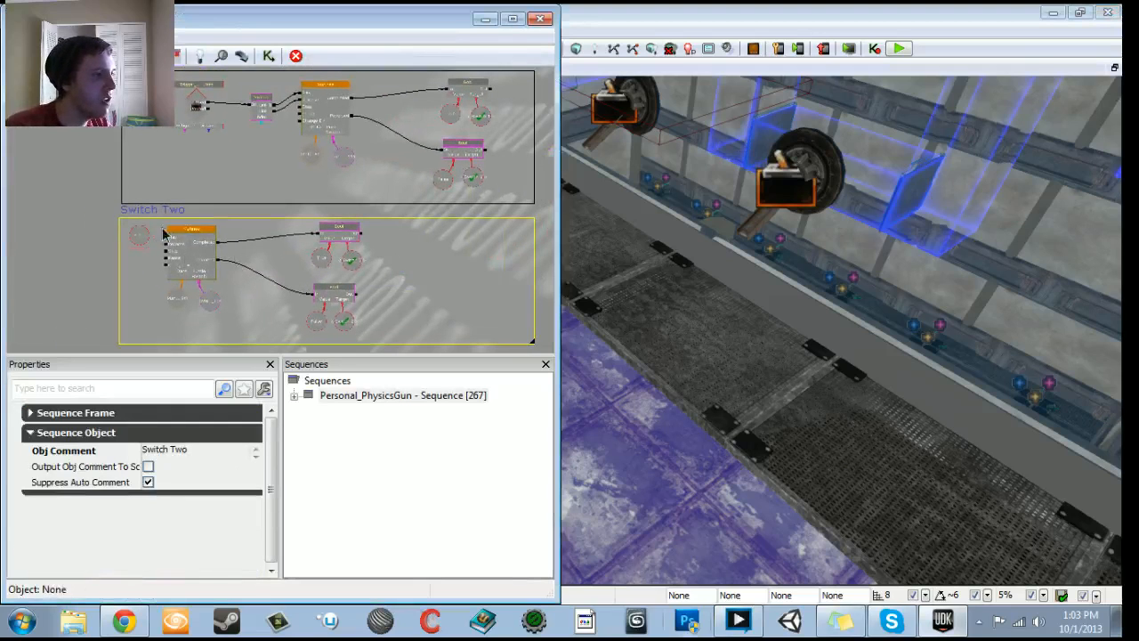
# Step: Move Switch Two's Matinee and both Bool actions with their variables sideways, leaving room for trigger nodes in front of the Matinee
pyautogui.click(165, 235)
pyautogui.click(343, 294)
pyautogui.click(438, 300)
pyautogui.click(184, 228)
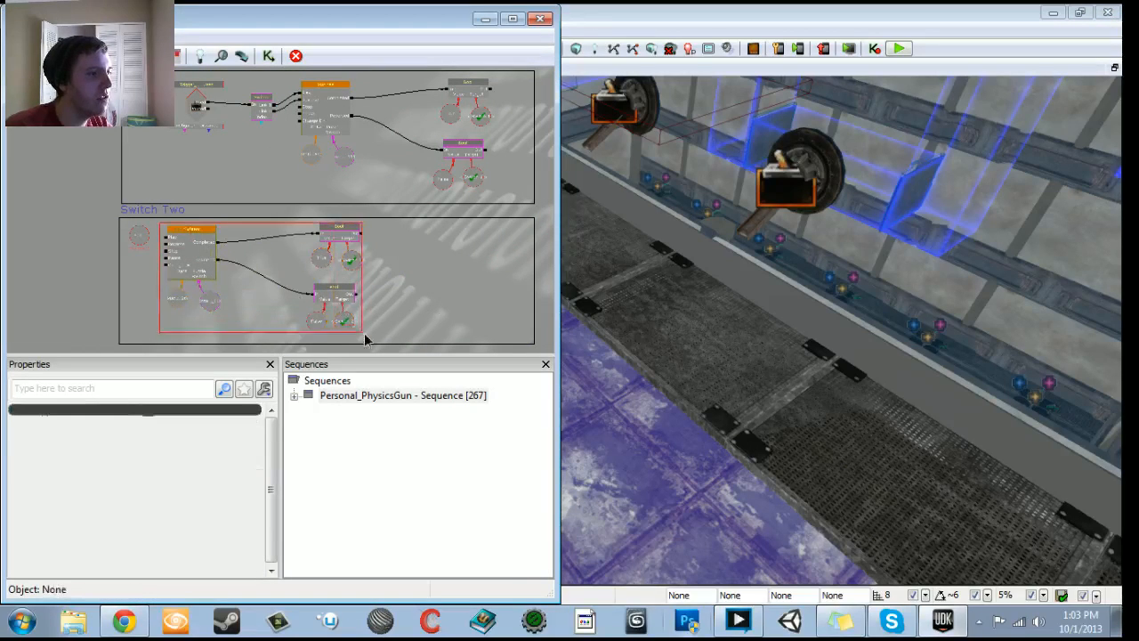
pyautogui.keyDown('ctrl'); pyautogui.keyDown('alt'); pyautogui.moveTo(364, 335); pyautogui.dragTo(379, 330); pyautogui.keyUp('alt'); pyautogui.keyUp('ctrl')
pyautogui.keyDown('ctrl'); pyautogui.moveTo(329, 289); pyautogui.dragTo(450, 291); pyautogui.keyUp('ctrl')
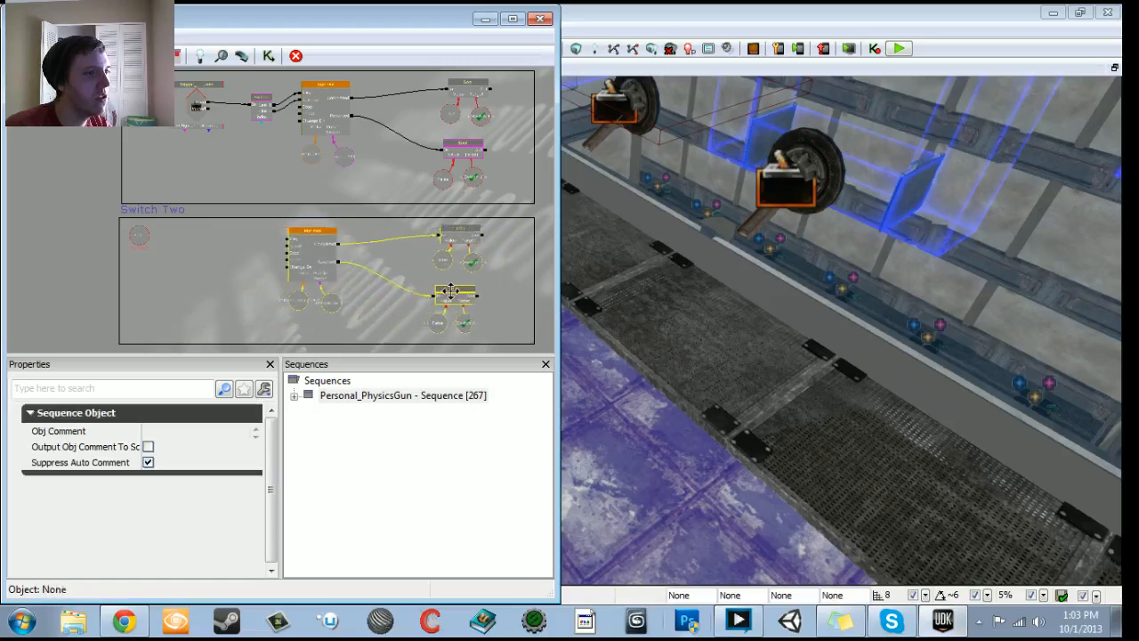
# Step: Copy the Trigger_11 Used event and its Switch into the Switch Two frame, and break the copied Switch's output links
pyautogui.scroll(3, 240, 177)
pyautogui.moveTo(201, 126); pyautogui.dragTo(412, 225)
pyautogui.hotkey('ctrl', 'c')
pyautogui.hotkey('ctrl', 'v')
pyautogui.moveTo(327, 279); pyautogui.dragTo(279, 165)
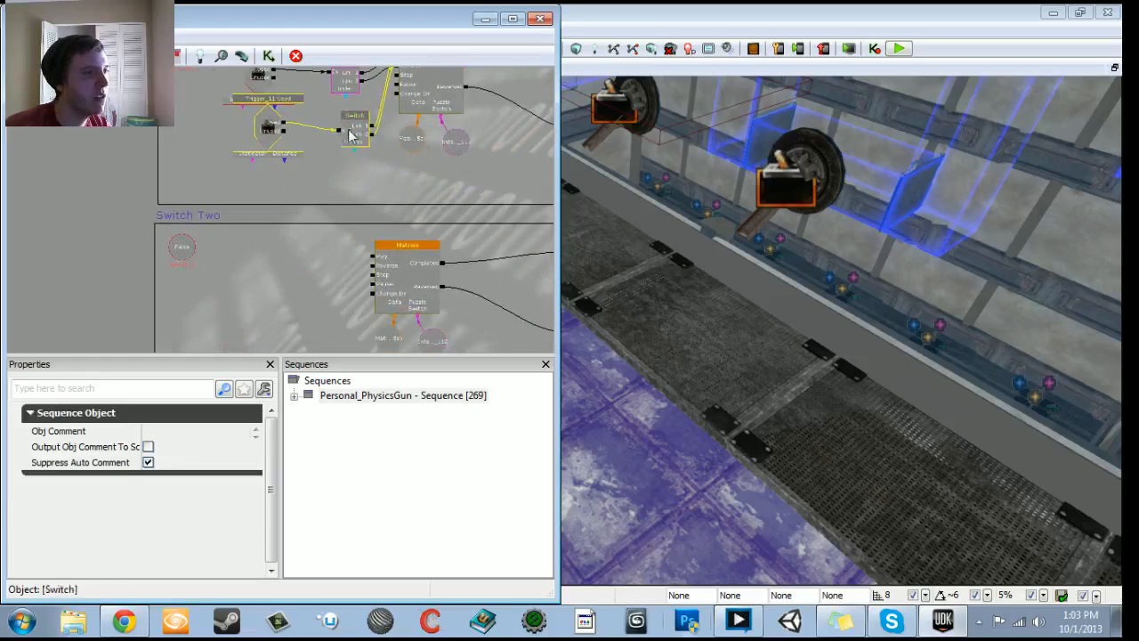
pyautogui.keyDown('ctrl'); pyautogui.moveTo(350, 135); pyautogui.dragTo(294, 233); pyautogui.keyUp('ctrl')
pyautogui.scroll(1, 339, 312)
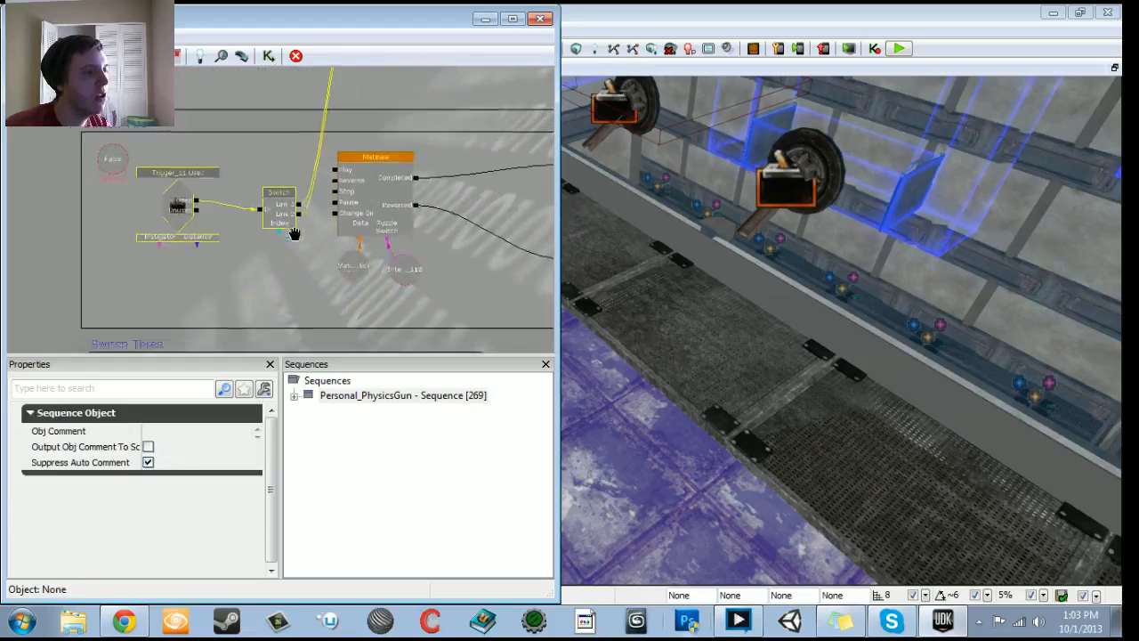
pyautogui.scroll(3, 292, 228)
pyautogui.keyDown('alt'); pyautogui.click(307, 201); pyautogui.keyUp('alt')
# Step: Assign Trigger_12 from the second lever to the copied Used event in Switch Two
pyautogui.click(164, 222)
pyautogui.moveTo(747, 329); pyautogui.dragTo(737, 242, button='right')
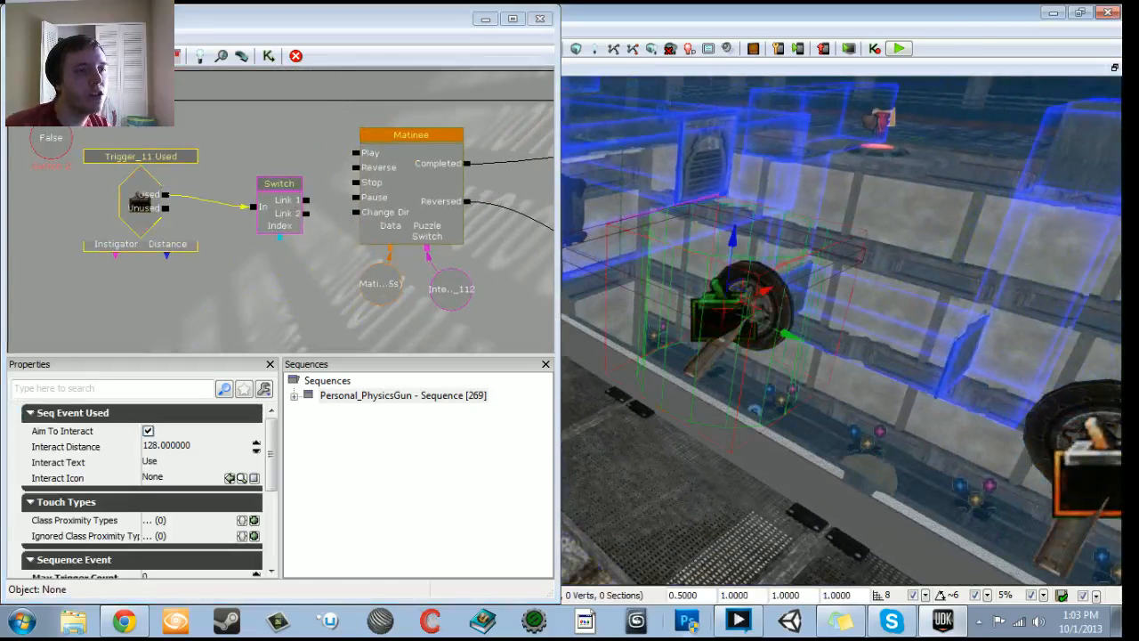
pyautogui.rightClick(139, 201)
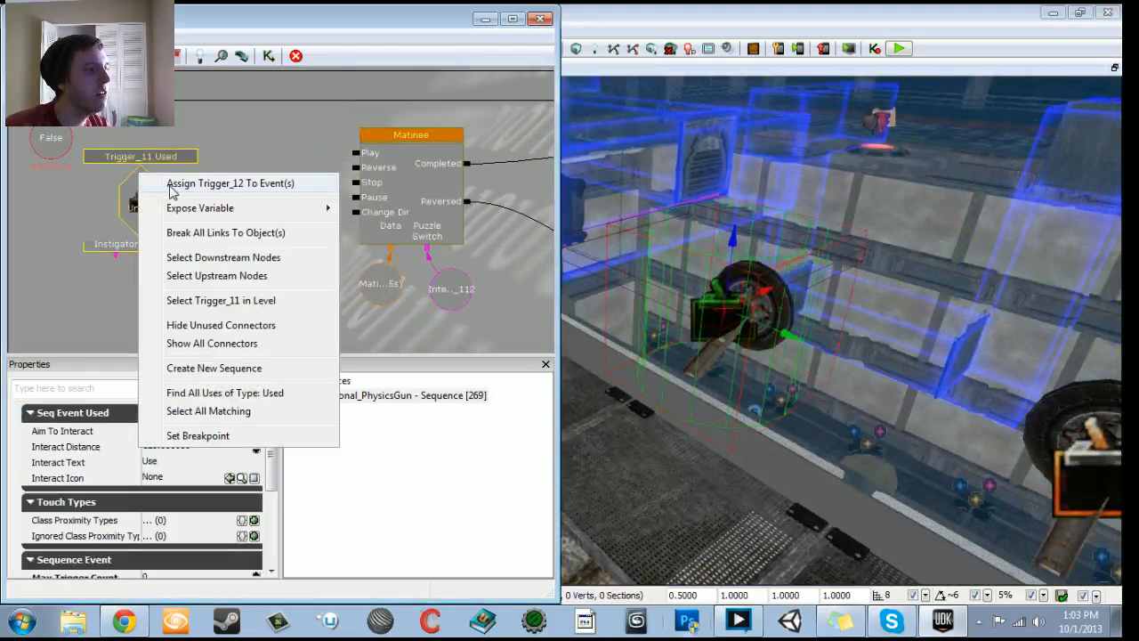
pyautogui.click(172, 183)
# Step: Connect the Switch's Link 1 to Play and Link 2 to Reverse on Switch Two's Matinee
pyautogui.click(295, 190)
pyautogui.moveTo(292, 272); pyautogui.dragTo(263, 290)
pyautogui.moveTo(277, 219); pyautogui.dragTo(329, 170)
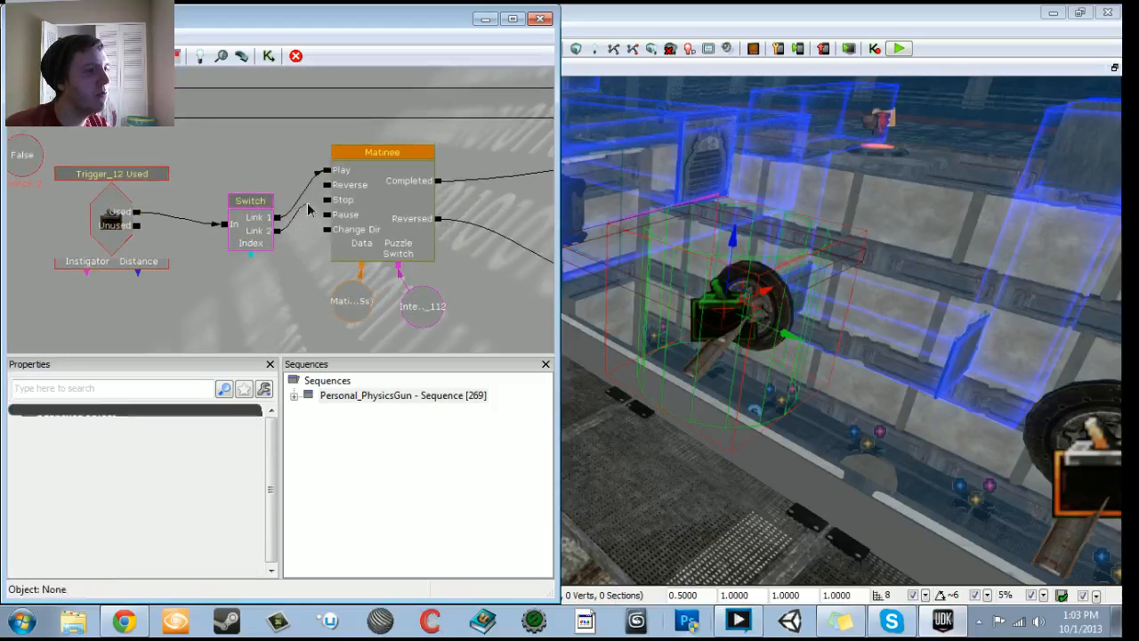
# Step: Play the level from the floor near the levers and test the second lever's switch
pyautogui.moveTo(648, 394); pyautogui.dragTo(605, 468)
pyautogui.rightClick(649, 394)
pyautogui.click(710, 388)
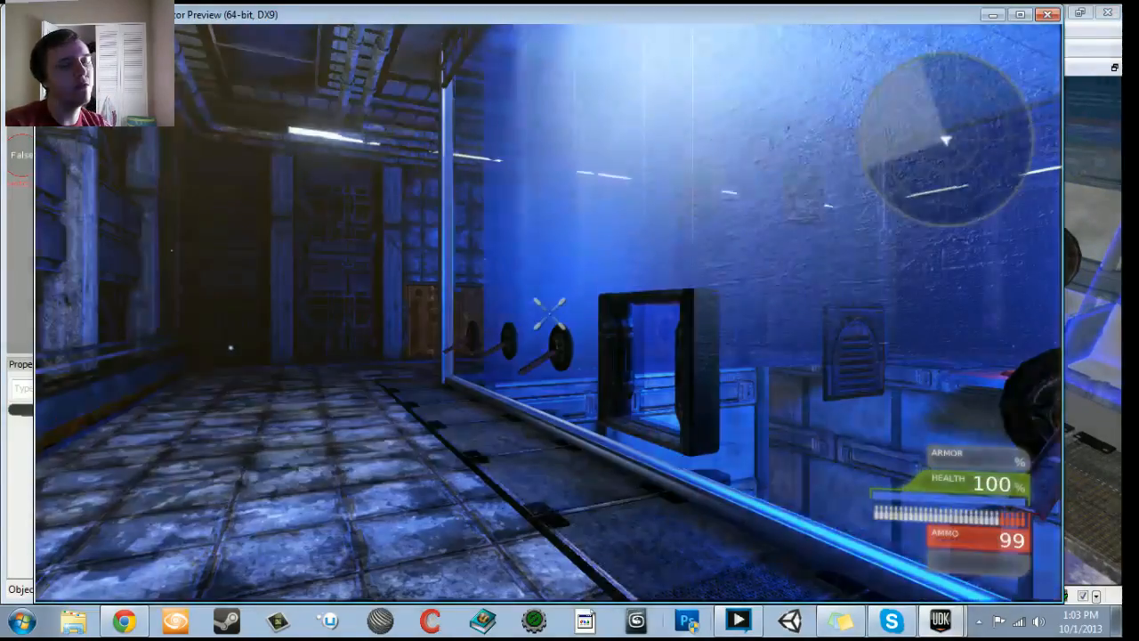
pyautogui.press('w')
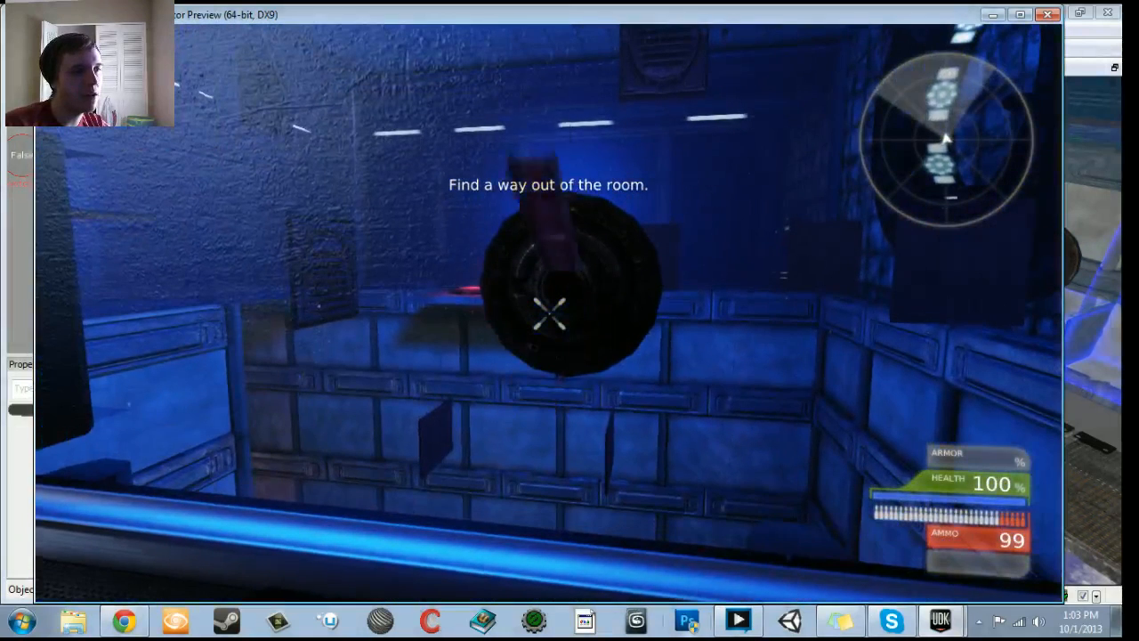
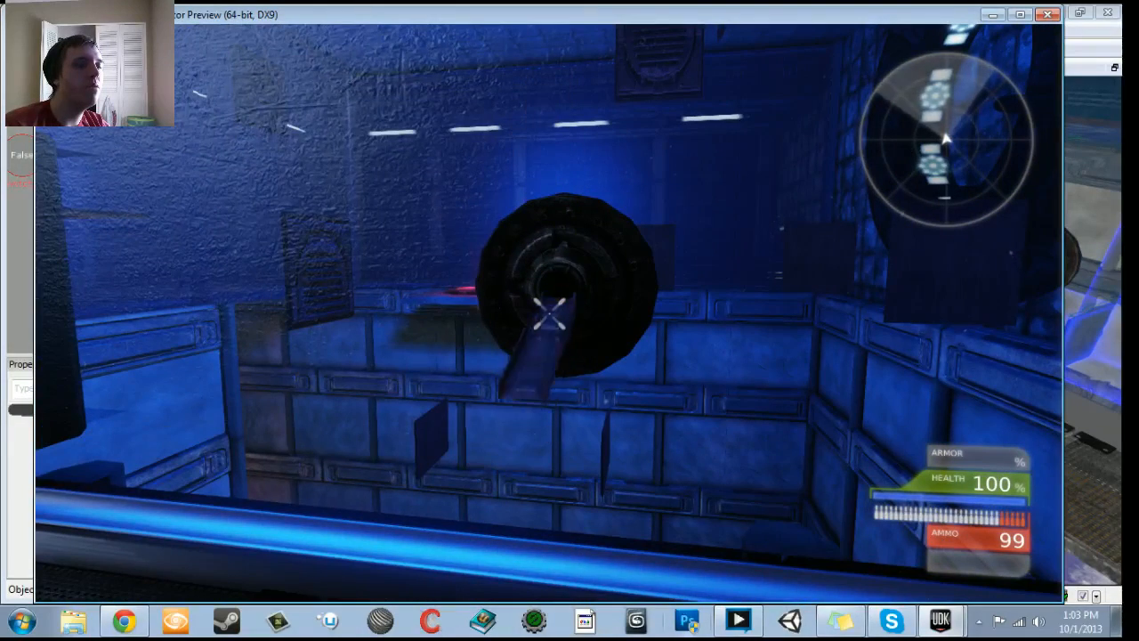
pyautogui.press('s')
pyautogui.press('w')
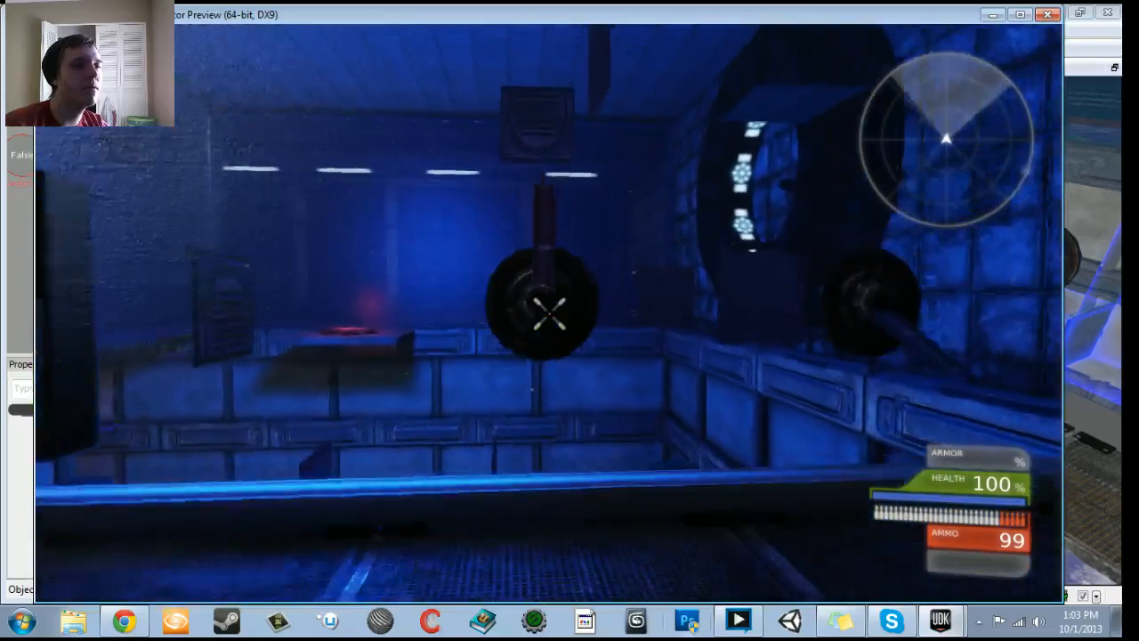
pyautogui.press('Escape')
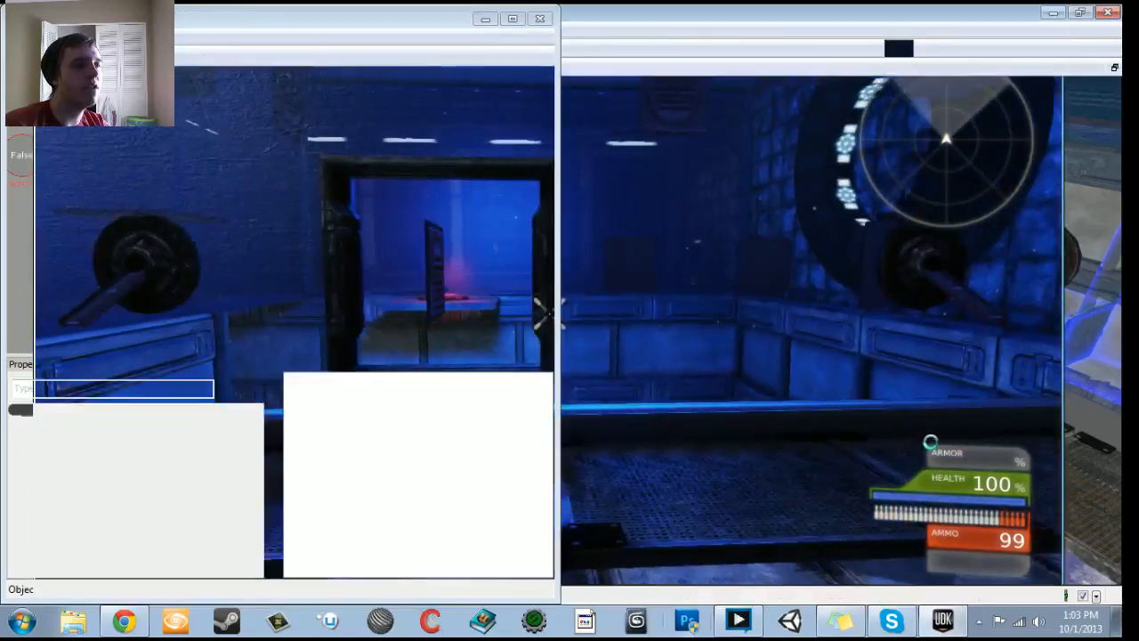
# Step: Widen the Switch Three comment frame to match the Switch Two frame
pyautogui.scroll(-5, 374, 298)
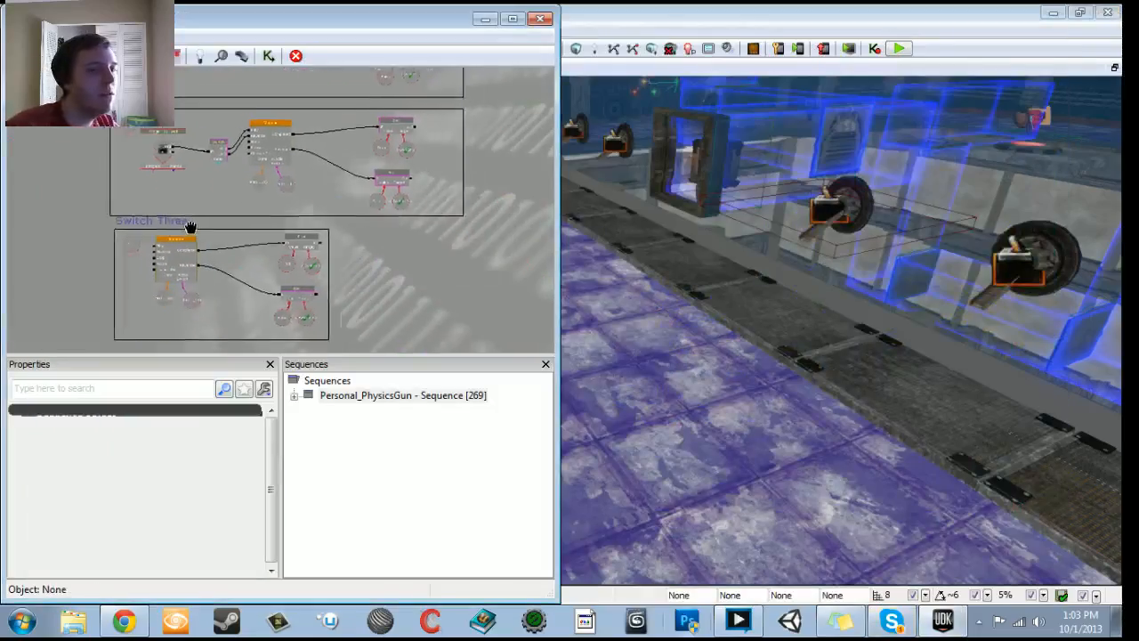
pyautogui.scroll(5, 405, 276)
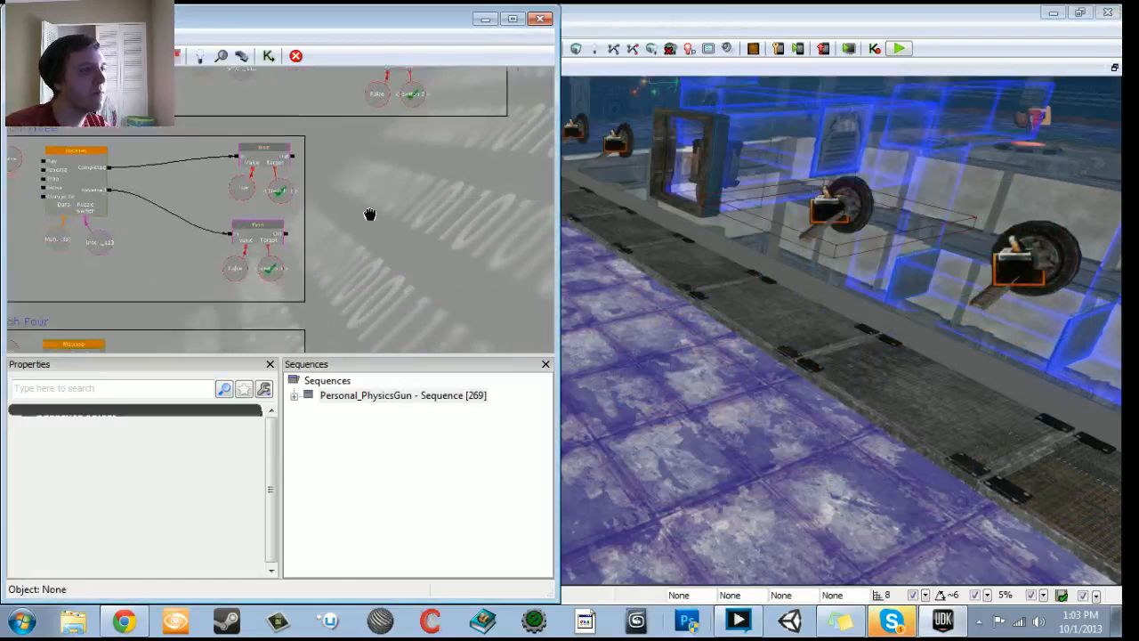
pyautogui.moveTo(265, 307); pyautogui.dragTo(496, 311)
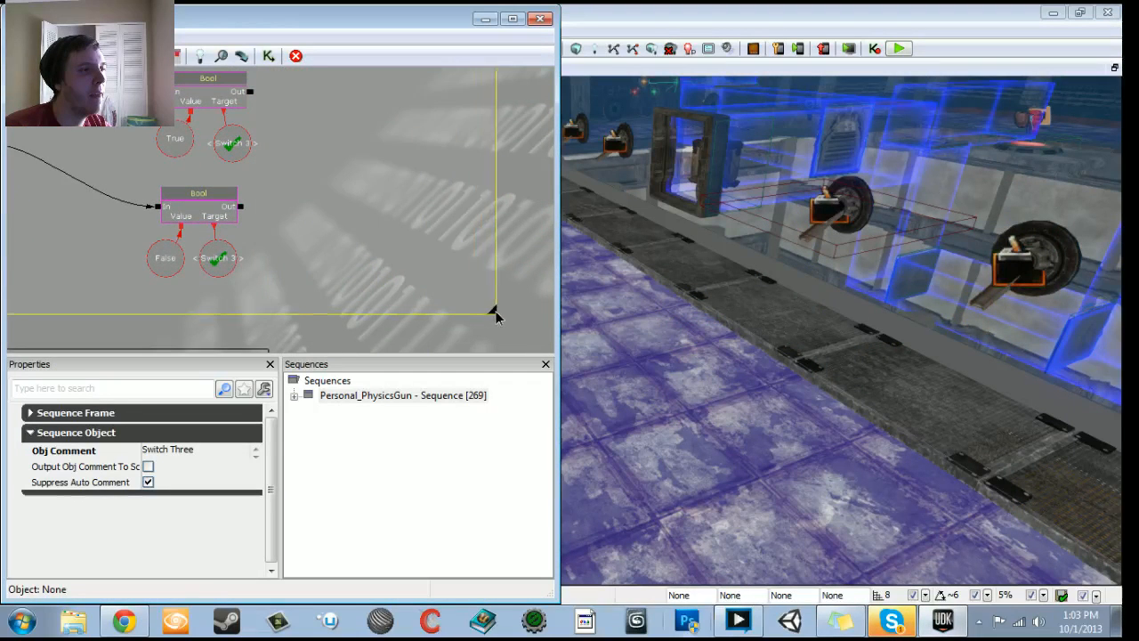
pyautogui.scroll(-3, 447, 285)
pyautogui.moveTo(322, 273); pyautogui.dragTo(349, 266)
pyautogui.moveTo(265, 242); pyautogui.dragTo(402, 281)
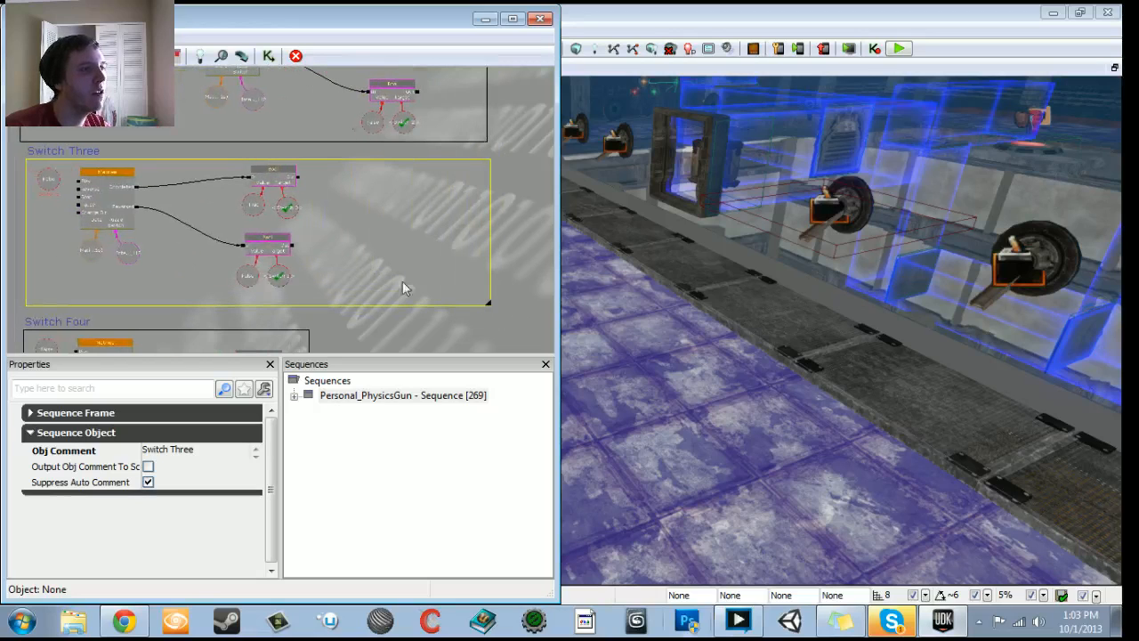
# Step: Move Switch Three's Matinee and Bool actions with their variables sideways to leave room for trigger nodes
pyautogui.keyDown('ctrl'); pyautogui.keyDown('alt'); pyautogui.moveTo(70, 175); pyautogui.dragTo(164, 227); pyautogui.keyUp('alt'); pyautogui.keyUp('ctrl')
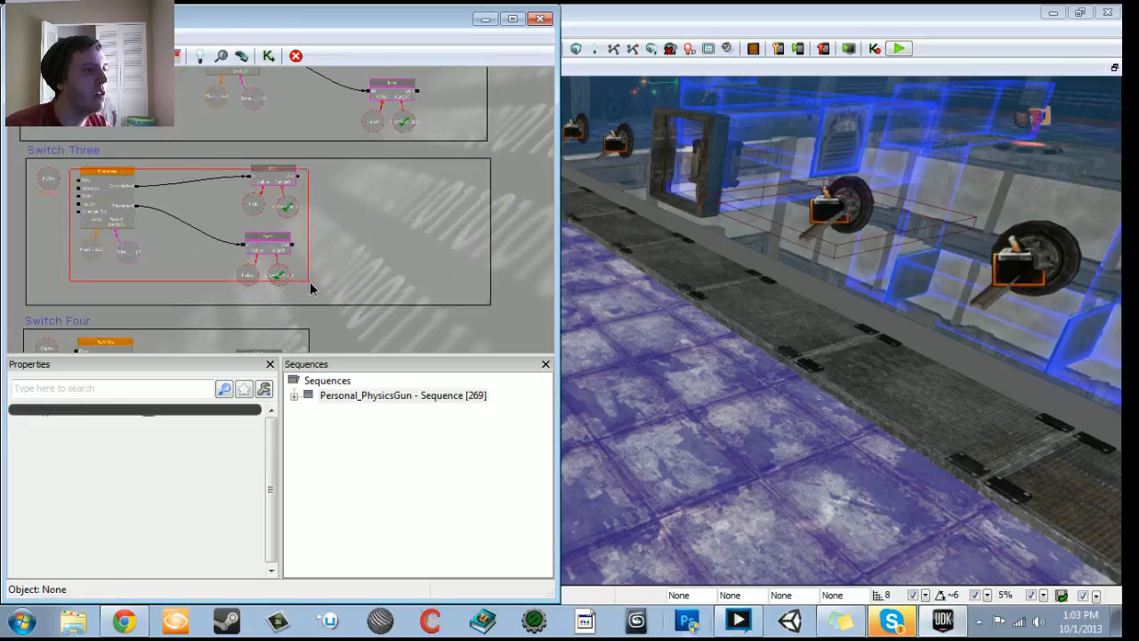
pyautogui.keyDown('ctrl'); pyautogui.keyDown('alt'); pyautogui.moveTo(310, 281); pyautogui.dragTo(310, 282); pyautogui.keyUp('alt'); pyautogui.keyUp('ctrl')
pyautogui.keyDown('ctrl'); pyautogui.moveTo(144, 207); pyautogui.dragTo(267, 212); pyautogui.keyUp('ctrl')
# Step: Copy the Trigger_12 Used event and its Switch into the Switch Three frame, and break the copied Switch's output links
pyautogui.scroll(3, 217, 124)
pyautogui.moveTo(217, 125); pyautogui.dragTo(373, 266)
pyautogui.click(289, 159)
pyautogui.keyDown('ctrl'); pyautogui.click(187, 163); pyautogui.keyUp('ctrl')
pyautogui.hotkey('ctrl', 'c')
pyautogui.hotkey('ctrl', 'v')
pyautogui.moveTo(234, 234); pyautogui.dragTo(236, 154)
pyautogui.keyDown('ctrl'); pyautogui.moveTo(331, 174); pyautogui.dragTo(165, 176); pyautogui.keyUp('ctrl')
pyautogui.scroll(2, 192, 312)
pyautogui.scroll(2, 142, 210)
pyautogui.moveTo(109, 249); pyautogui.dragTo(168, 233)
pyautogui.keyDown('alt'); pyautogui.click(387, 212); pyautogui.keyUp('alt')
pyautogui.keyDown('alt'); pyautogui.click(388, 229); pyautogui.keyUp('alt')
# Step: Assign Trigger_13 to Switch Three's copied event and connect the Switch's Link 1 and Link 2 to the Matinee's Play and Reverse
pyautogui.moveTo(694, 267); pyautogui.dragTo(770, 178)
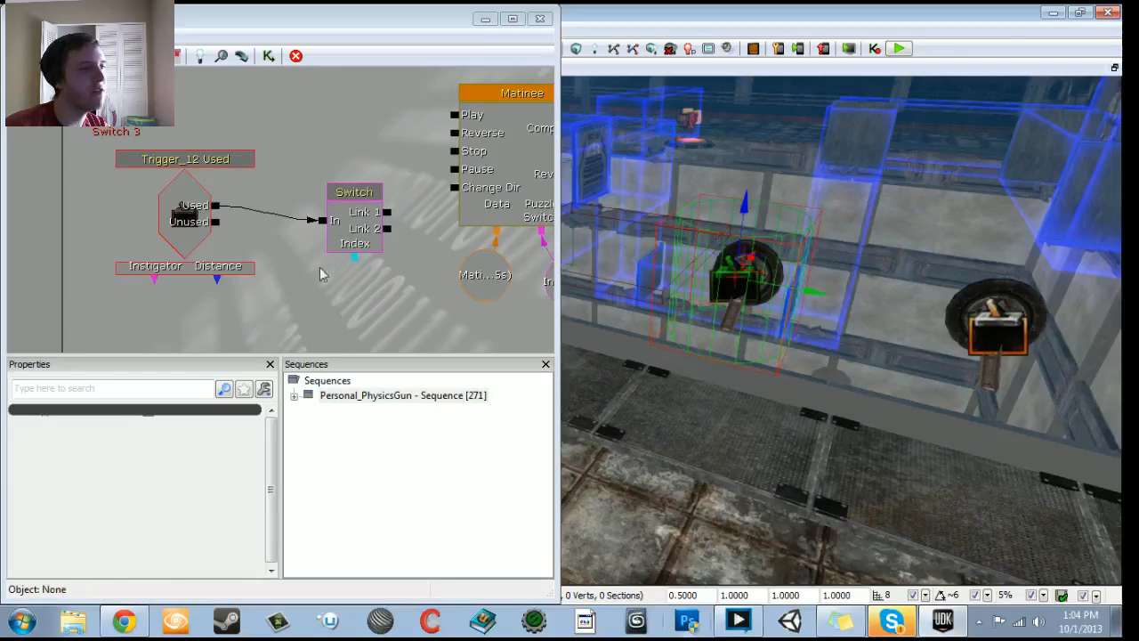
pyautogui.click(189, 214)
pyautogui.rightClick(196, 216)
pyautogui.moveTo(729, 449); pyautogui.dragTo(583, 489)
pyautogui.click(804, 326)
pyautogui.rightClick(184, 196)
pyautogui.click(283, 185)
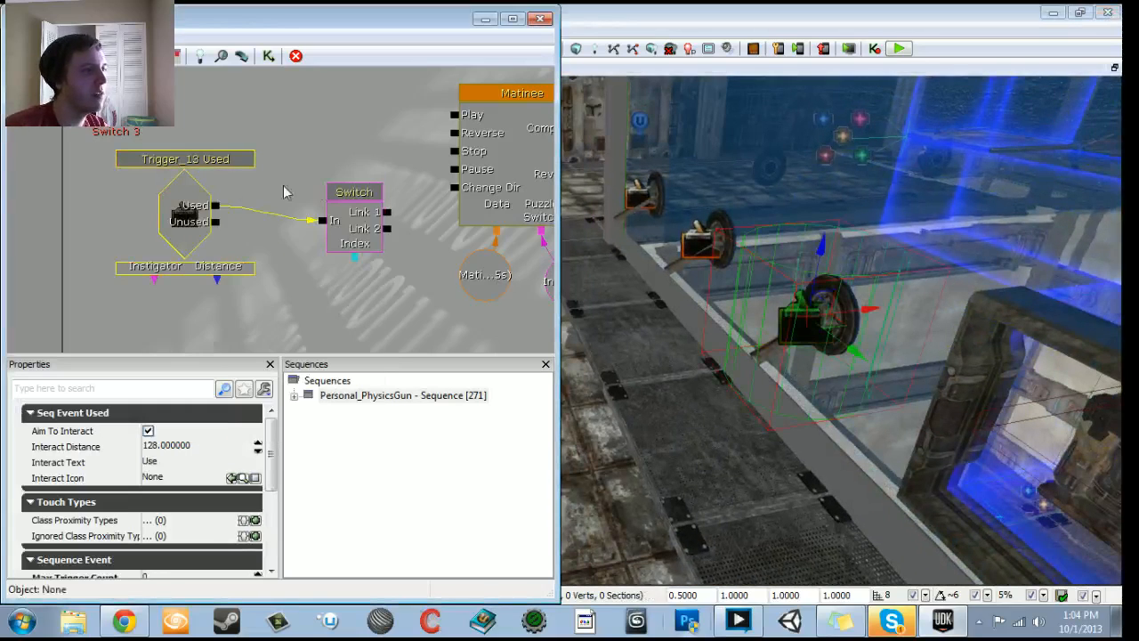
pyautogui.moveTo(388, 212)
pyautogui.mouseDown()
pyautogui.moveTo(454, 115)
pyautogui.moveTo(388, 229)
pyautogui.moveTo(415, 246)
pyautogui.moveTo(338, 265)
pyautogui.moveTo(353, 266)
pyautogui.mouseUp()
# Step: Widen the Switch Four comment frame to match the Switch Three frame
pyautogui.scroll(-6, 418, 245)
pyautogui.click(243, 224)
pyautogui.scroll(-2, 230, 238)
pyautogui.moveTo(223, 247); pyautogui.dragTo(226, 143)
pyautogui.moveTo(429, 220); pyautogui.dragTo(361, 282)
pyautogui.scroll(2, 379, 259)
pyautogui.moveTo(318, 324); pyautogui.dragTo(431, 210)
pyautogui.moveTo(387, 244); pyautogui.dragTo(360, 196)
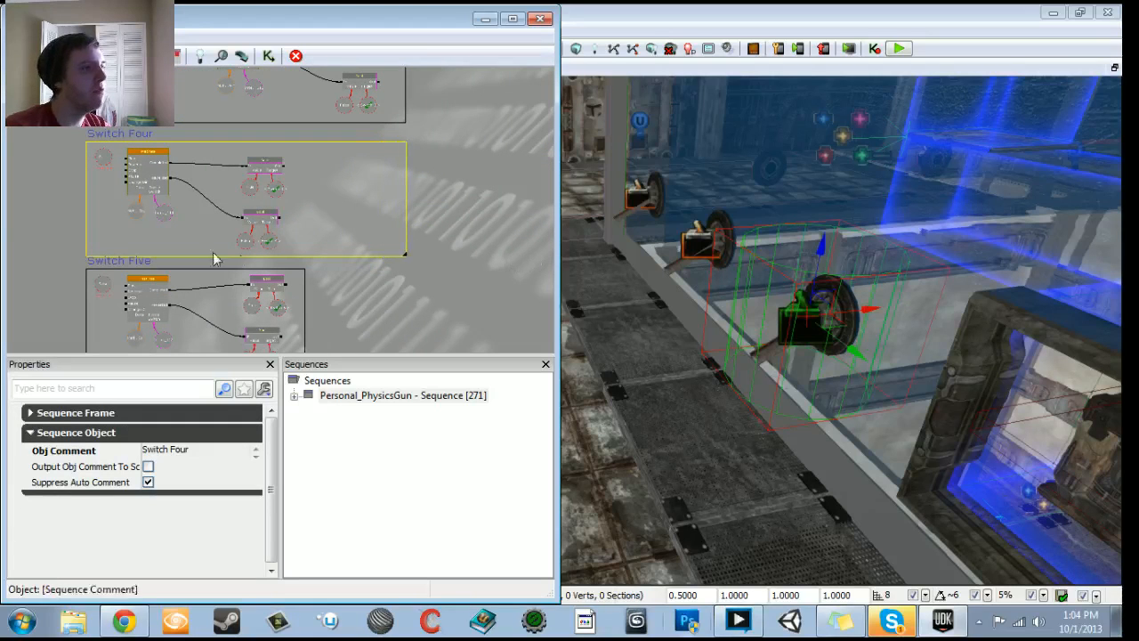
# Step: Move Switch Four's Matinee and Bool actions with their variables sideways to leave room for trigger nodes
pyautogui.keyDown('ctrl'); pyautogui.keyDown('alt'); pyautogui.moveTo(120, 153); pyautogui.dragTo(196, 214); pyautogui.keyUp('alt'); pyautogui.keyUp('ctrl')
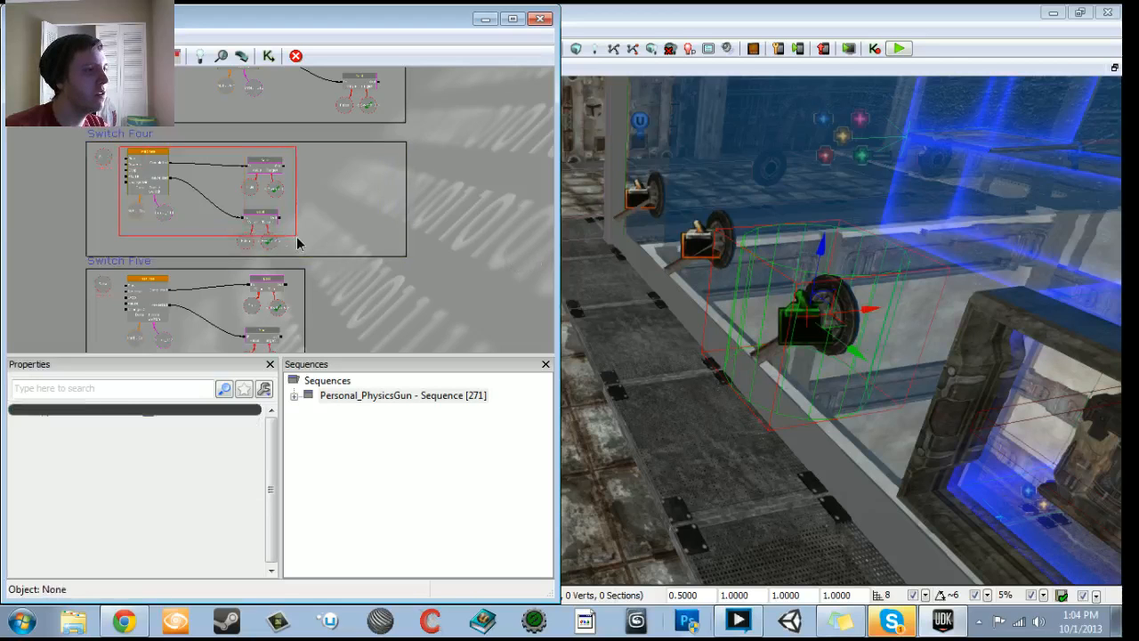
pyautogui.keyDown('ctrl'); pyautogui.keyDown('alt'); pyautogui.moveTo(303, 250); pyautogui.dragTo(360, 356); pyautogui.keyUp('alt'); pyautogui.keyUp('ctrl')
pyautogui.scroll(3, 374, 258)
# Step: Select the fourth lever's trigger in the level, and copy the Trigger_13 Used event with its Switch into the Switch Four frame
pyautogui.moveTo(663, 356); pyautogui.dragTo(659, 231)
pyautogui.click(789, 418)
pyautogui.click(184, 151)
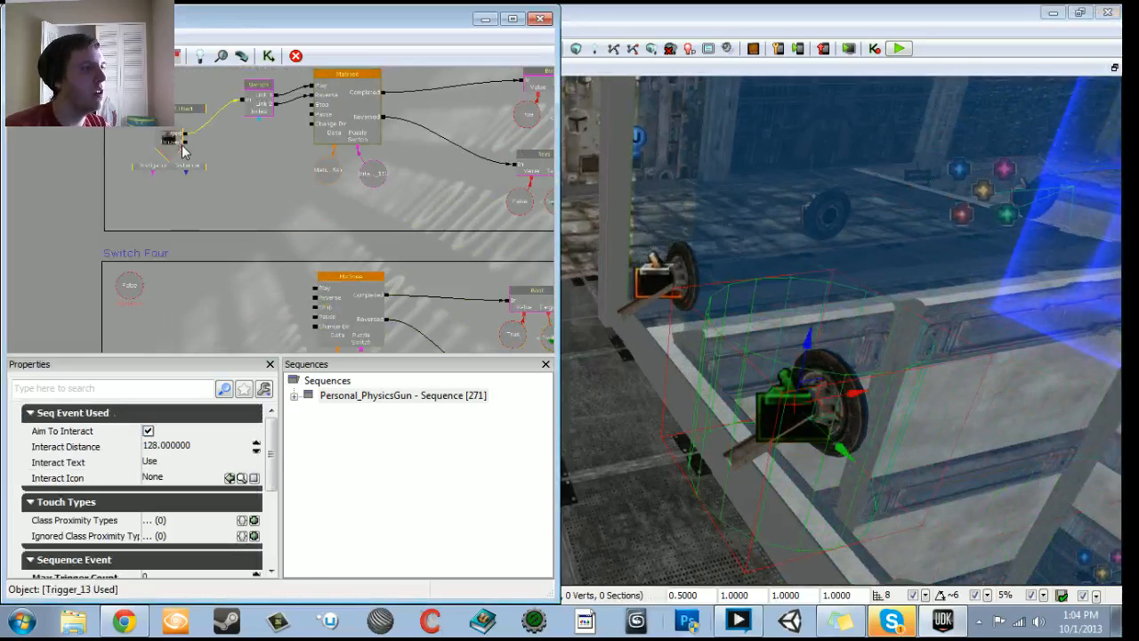
pyautogui.keyDown('ctrl'); pyautogui.click(251, 109); pyautogui.keyUp('ctrl')
pyautogui.hotkey('ctrl', 'c')
pyautogui.hotkey('ctrl', 'v')
pyautogui.moveTo(217, 252); pyautogui.dragTo(274, 123)
pyautogui.keyDown('ctrl'); pyautogui.moveTo(377, 138); pyautogui.dragTo(251, 220); pyautogui.keyUp('ctrl')
# Step: Link the copied Switch's Link 1 and Link 2 to Switch Four's Matinee Play and Reverse, and assign Trigger_14 to the event
pyautogui.scroll(3, 251, 219)
pyautogui.click(363, 176)
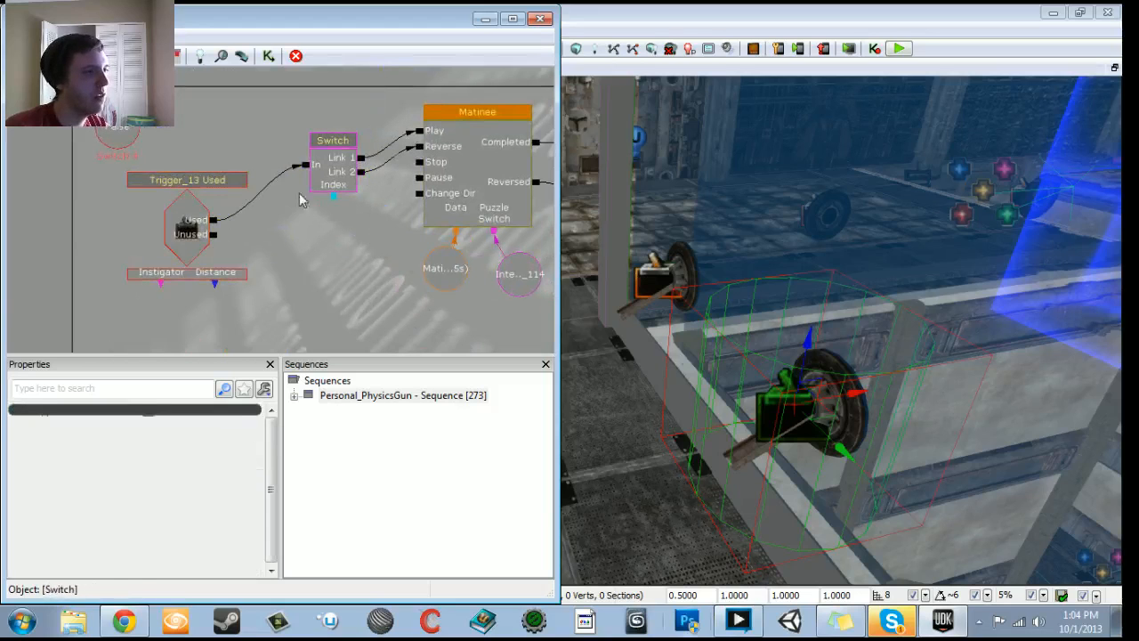
pyautogui.click(202, 211)
pyautogui.rightClick(201, 211)
pyautogui.click(236, 223)
# Step: Widen the Switch Five comment frame to match the Switch Four frame
pyautogui.scroll(-3, 241, 226)
pyautogui.moveTo(336, 272); pyautogui.dragTo(211, 151)
pyautogui.scroll(2, 275, 282)
pyautogui.moveTo(278, 280); pyautogui.dragTo(537, 306)
pyautogui.scroll(-2, 448, 283)
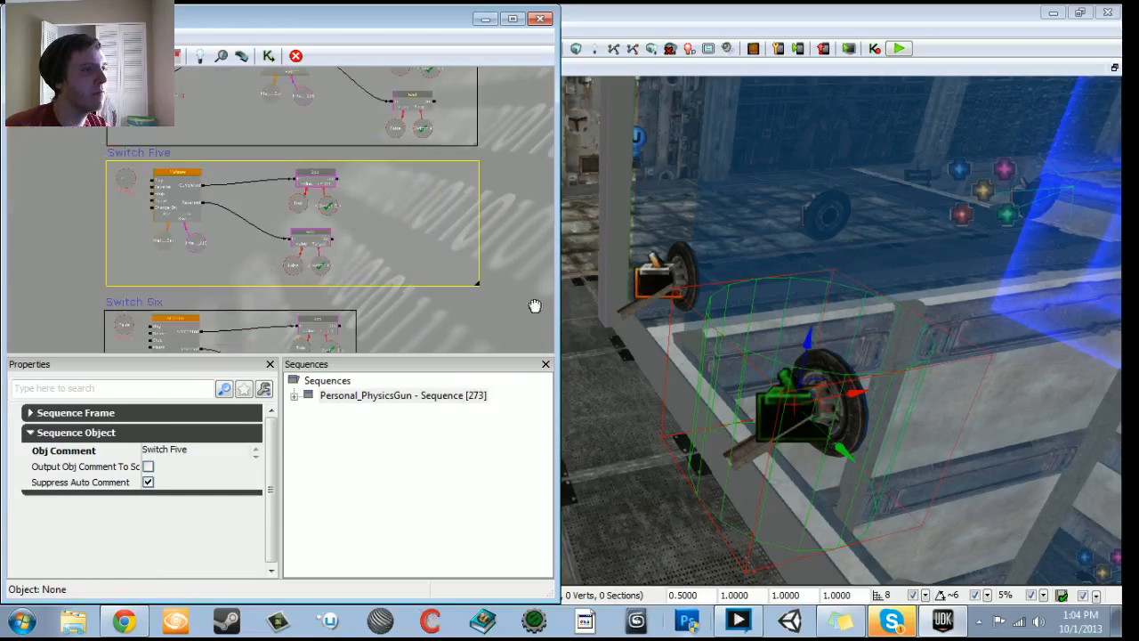
# Step: Move Switch Five's Matinee and Bool actions with their variables sideways to leave room for trigger nodes
pyautogui.click(147, 183)
pyautogui.keyDown('ctrl'); pyautogui.keyDown('alt'); pyautogui.moveTo(375, 292); pyautogui.dragTo(375, 292); pyautogui.keyUp('alt'); pyautogui.keyUp('ctrl')
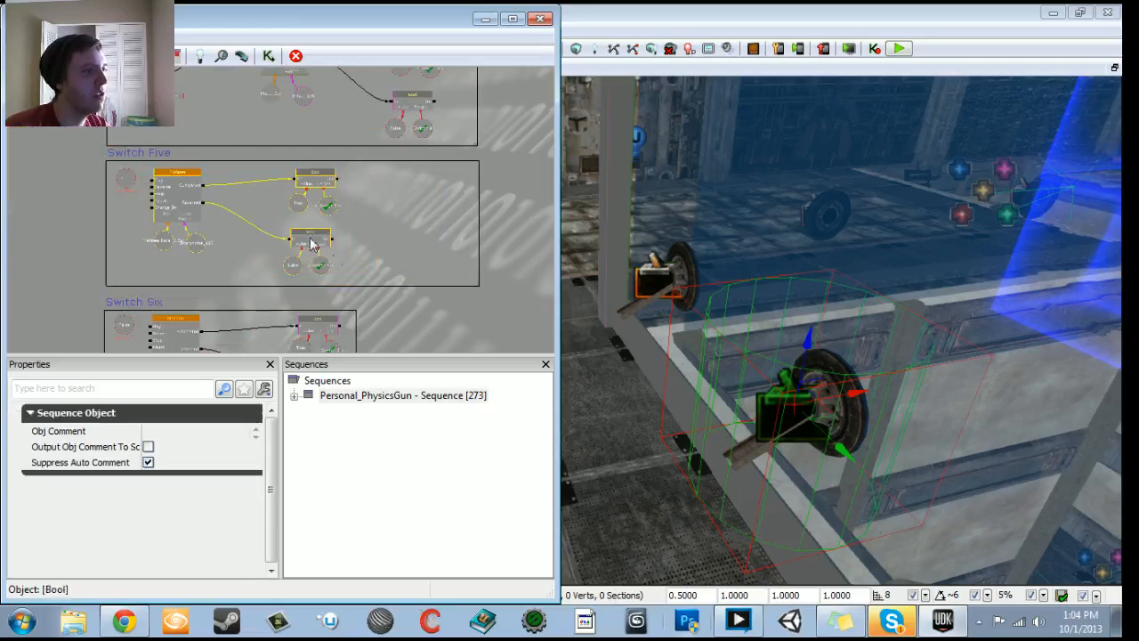
pyautogui.moveTo(303, 236); pyautogui.dragTo(405, 237)
# Step: Copy the Trigger_14 Used event and its Switch into the Switch Five frame, and break the copied Switch's output links
pyautogui.scroll(1, 197, 218)
pyautogui.moveTo(197, 217); pyautogui.dragTo(242, 367)
pyautogui.click(204, 170)
pyautogui.keyDown('ctrl'); pyautogui.click(274, 174); pyautogui.keyUp('ctrl')
pyautogui.hotkey('ctrl', 'c')
pyautogui.hotkey('ctrl', 'v')
pyautogui.moveTo(247, 242); pyautogui.dragTo(287, 152)
pyautogui.keyDown('ctrl'); pyautogui.moveTo(353, 172); pyautogui.dragTo(181, 269); pyautogui.keyUp('ctrl')
pyautogui.scroll(1, 228, 281)
pyautogui.scroll(4, 228, 282)
pyautogui.keyDown('alt'); pyautogui.click(358, 189); pyautogui.keyUp('alt')
pyautogui.keyDown('alt'); pyautogui.click(360, 202); pyautogui.keyUp('alt')
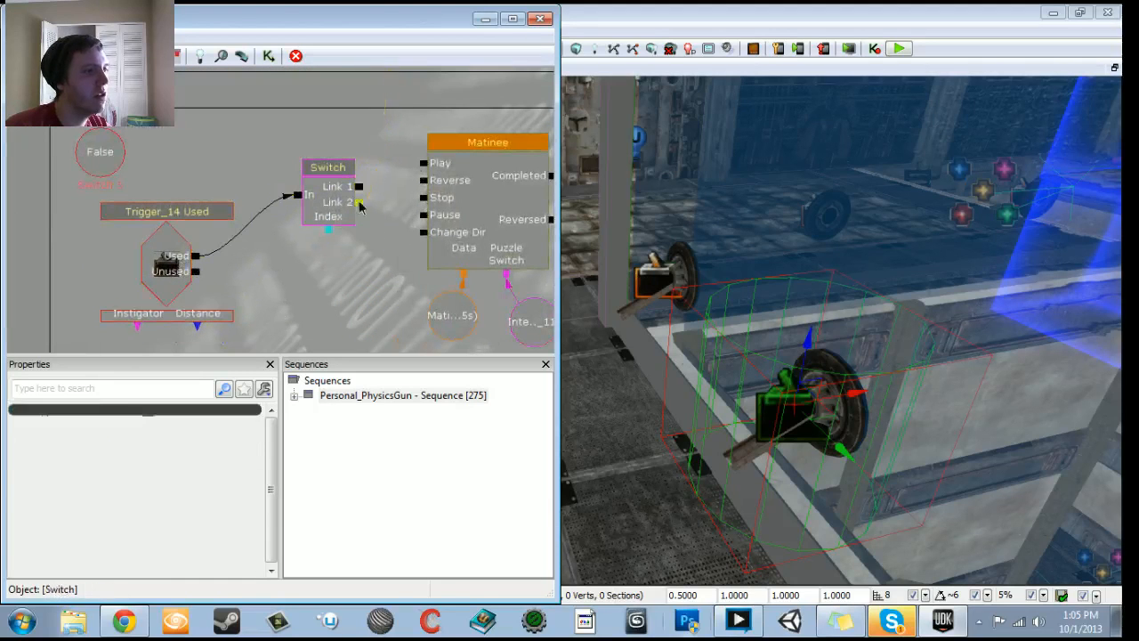
# Step: Assign the fifth lever's trigger to Switch Five's copied event and connect Link 1 and Link 2 to the Matinee's Play and Reverse
pyautogui.click(655, 281)
pyautogui.click(166, 261)
pyautogui.rightClick(223, 238)
pyautogui.click(267, 246)
pyautogui.moveTo(359, 186)
pyautogui.mouseDown()
pyautogui.moveTo(419, 163)
pyautogui.moveTo(362, 204)
pyautogui.mouseUp()
pyautogui.scroll(-4, 353, 275)
# Step: Widen the Switch Six comment frame in Kismet to match the widened Switch Five frame
pyautogui.moveTo(345, 274); pyautogui.dragTo(265, 233)
pyautogui.moveTo(757, 311); pyautogui.dragTo(785, 322)
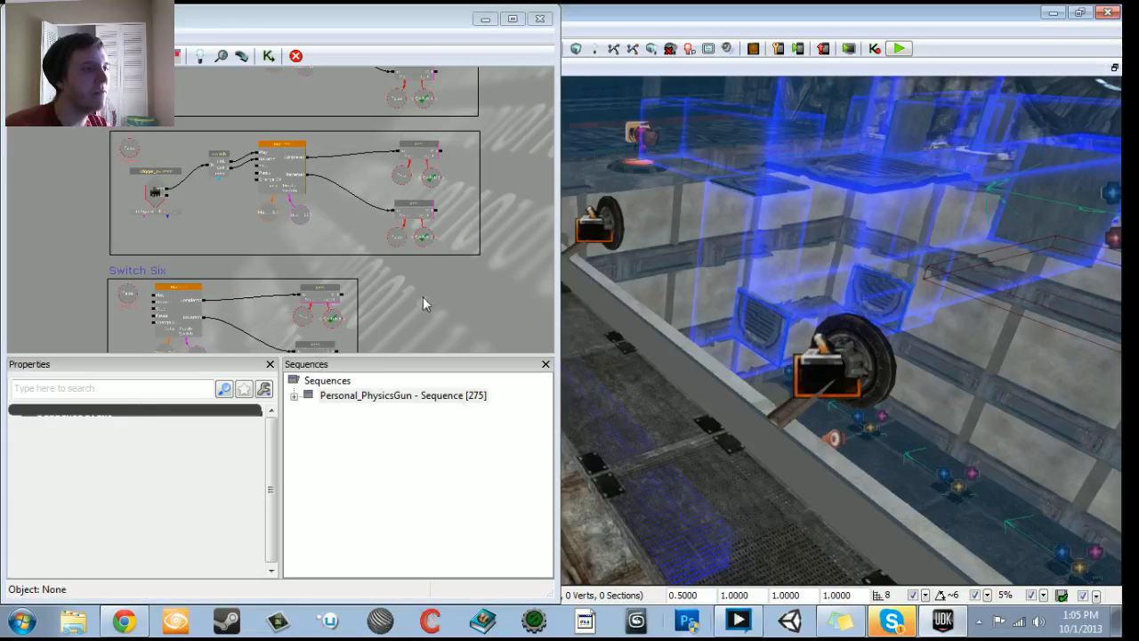
pyautogui.moveTo(427, 296); pyautogui.dragTo(369, 145)
pyautogui.scroll(3, 353, 200)
pyautogui.scroll(-2, 314, 280)
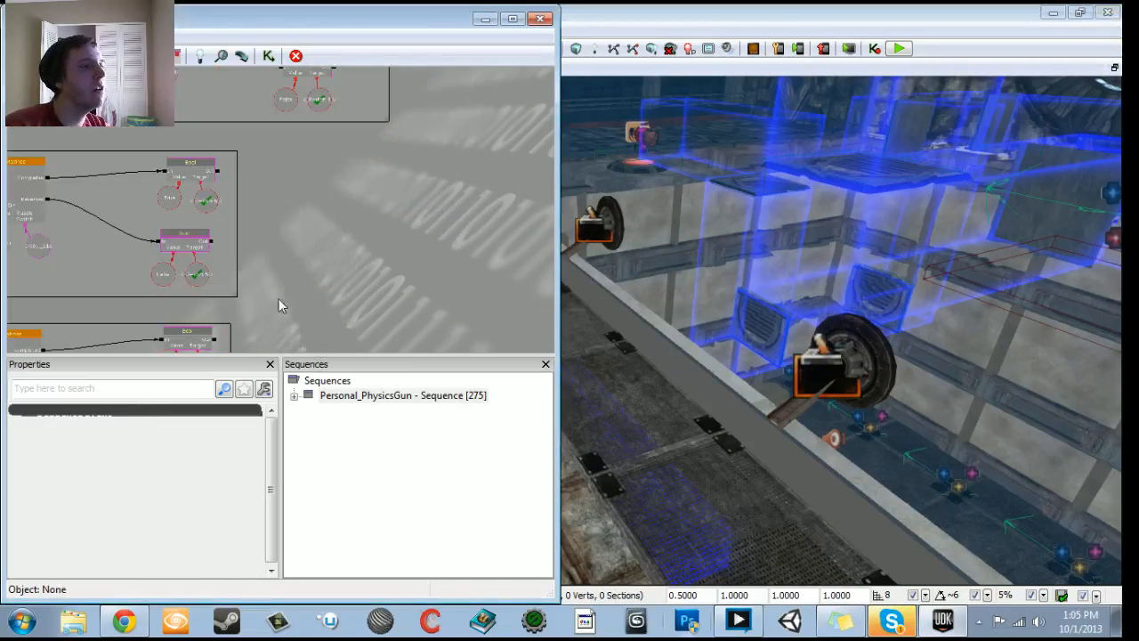
pyautogui.moveTo(239, 297); pyautogui.dragTo(392, 297)
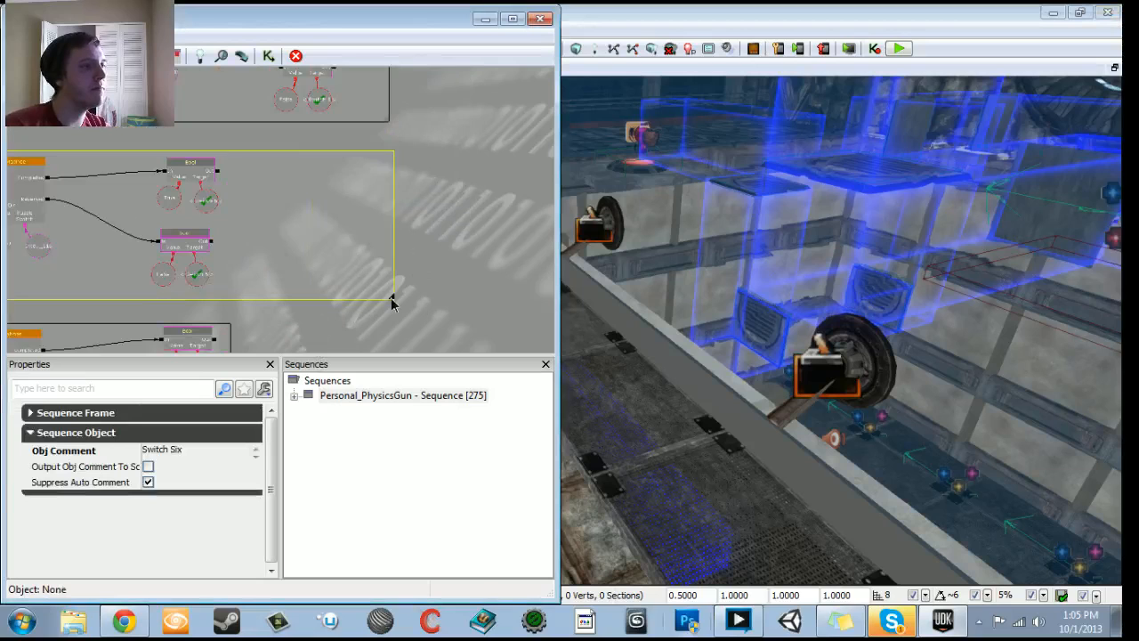
pyautogui.moveTo(305, 254); pyautogui.dragTo(452, 247)
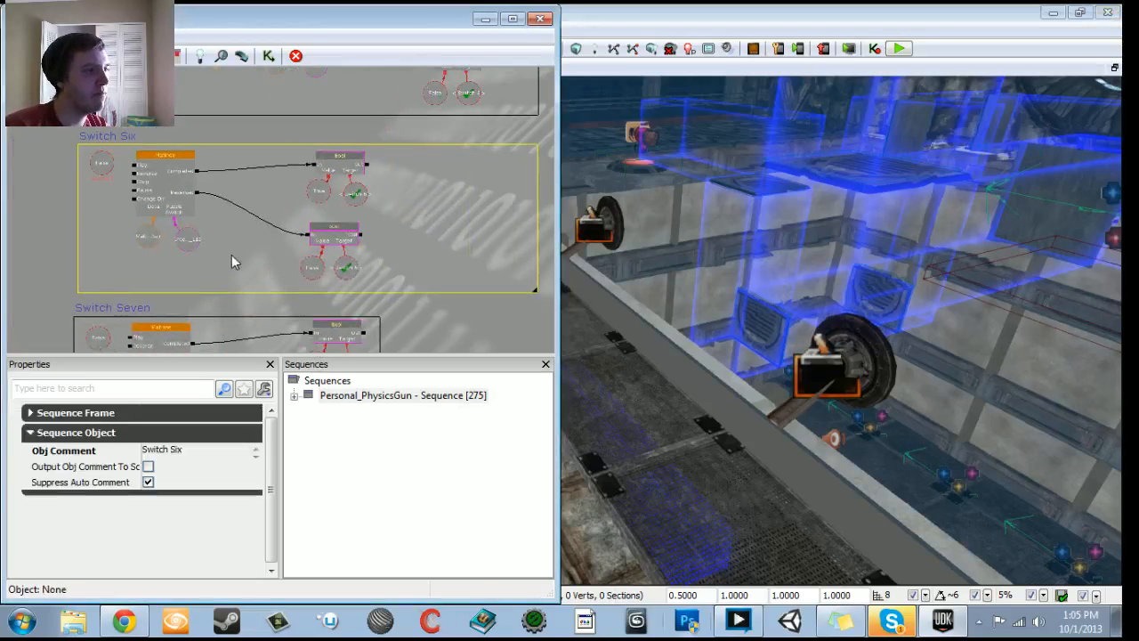
# Step: Move Switch Six's Matinee and Bool actions with their variables sideways to leave room for trigger nodes
pyautogui.click(125, 163)
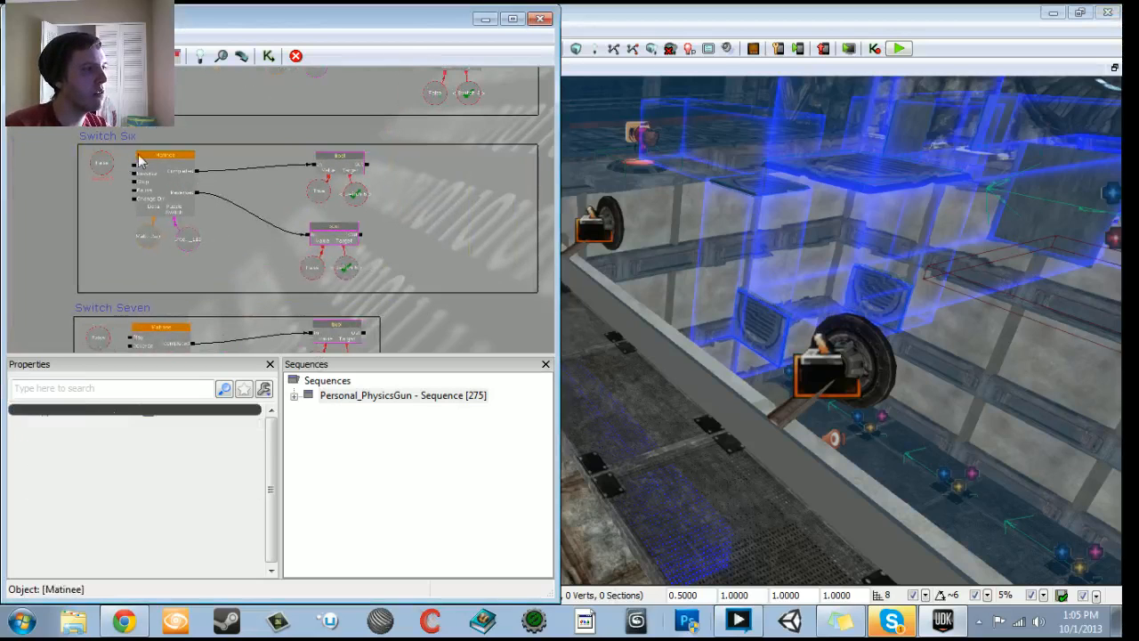
pyautogui.keyDown('ctrl'); pyautogui.keyDown('alt'); pyautogui.moveTo(374, 276); pyautogui.dragTo(373, 276); pyautogui.keyUp('alt'); pyautogui.keyUp('ctrl')
pyautogui.keyDown('ctrl'); pyautogui.moveTo(116, 222); pyautogui.dragTo(321, 239); pyautogui.keyUp('ctrl')
pyautogui.scroll(3, 302, 232)
pyautogui.click(232, 196)
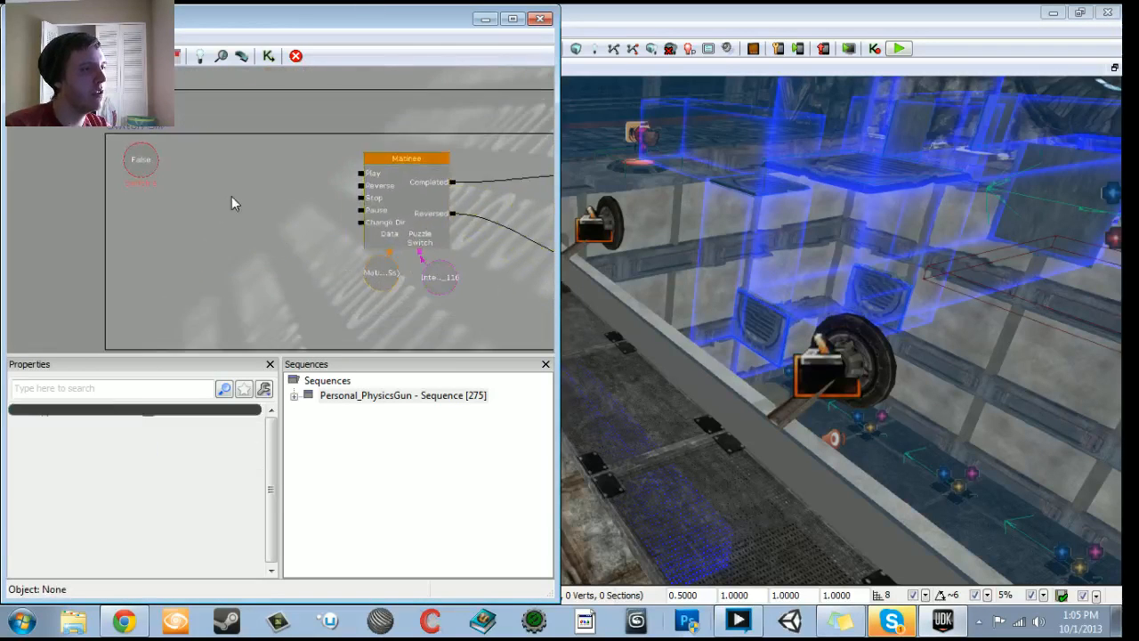
# Step: Paste the Trigger_14 Used event and its Switch into the Switch Six frame, and rewire Link 1 and Link 2 to the Matinee's Play and Reverse
pyautogui.moveTo(231, 196); pyautogui.dragTo(228, 223)
pyautogui.hotkey('ctrl', 'v')
pyautogui.keyDown('ctrl'); pyautogui.moveTo(338, 296); pyautogui.dragTo(168, 267); pyautogui.keyUp('ctrl')
pyautogui.click(312, 230)
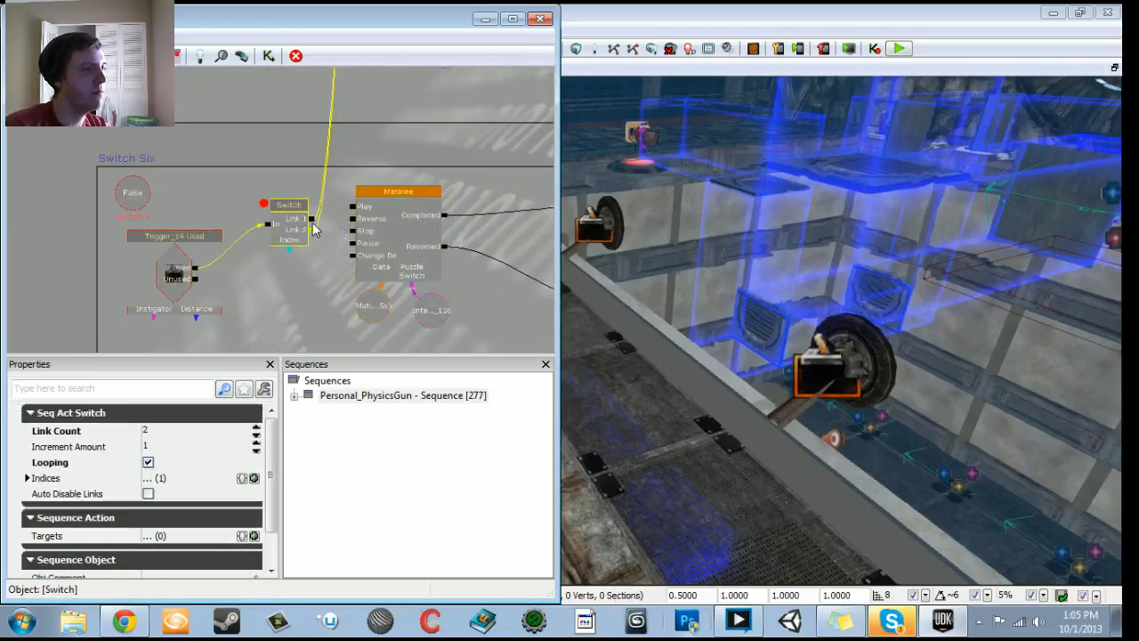
pyautogui.click(313, 236)
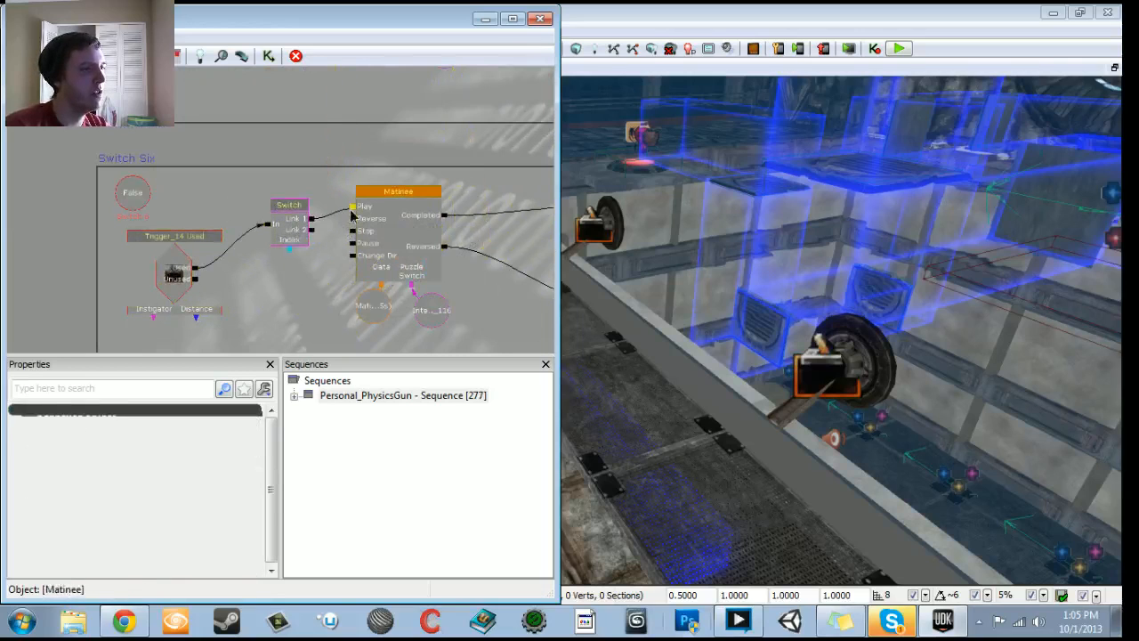
# Step: Assign the sixth lever's trigger to the copied Used event in the Switch Six frame
pyautogui.doubleClick(191, 276)
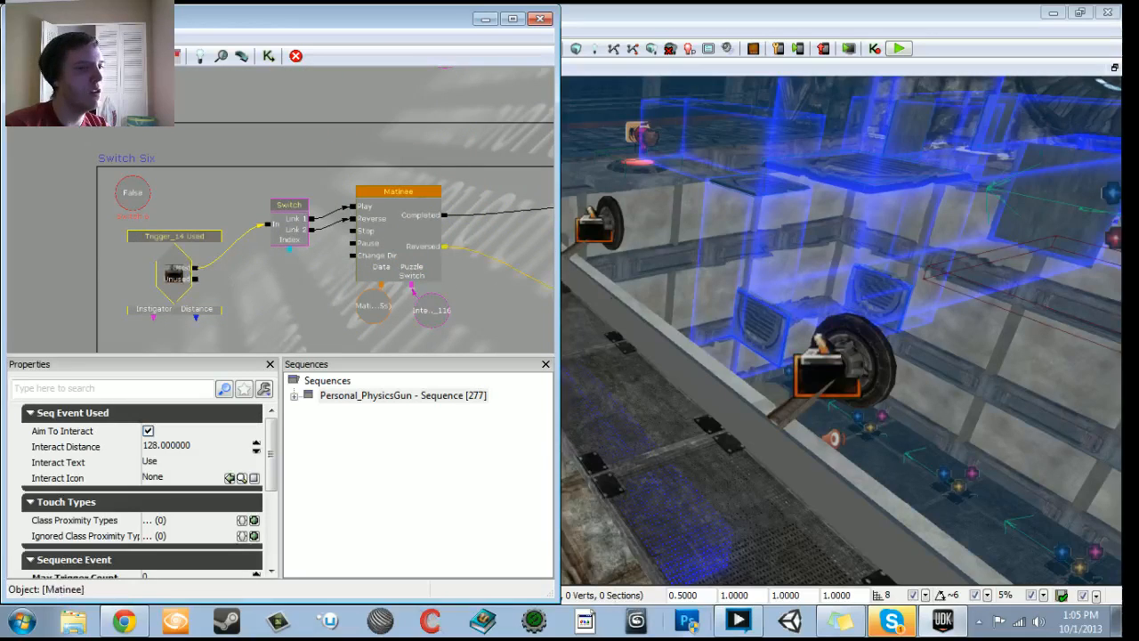
pyautogui.rightClick(159, 242)
pyautogui.click(196, 258)
pyautogui.scroll(-1, 295, 311)
pyautogui.scroll(2, 294, 311)
pyautogui.click(295, 311)
pyautogui.scroll(-4, 286, 230)
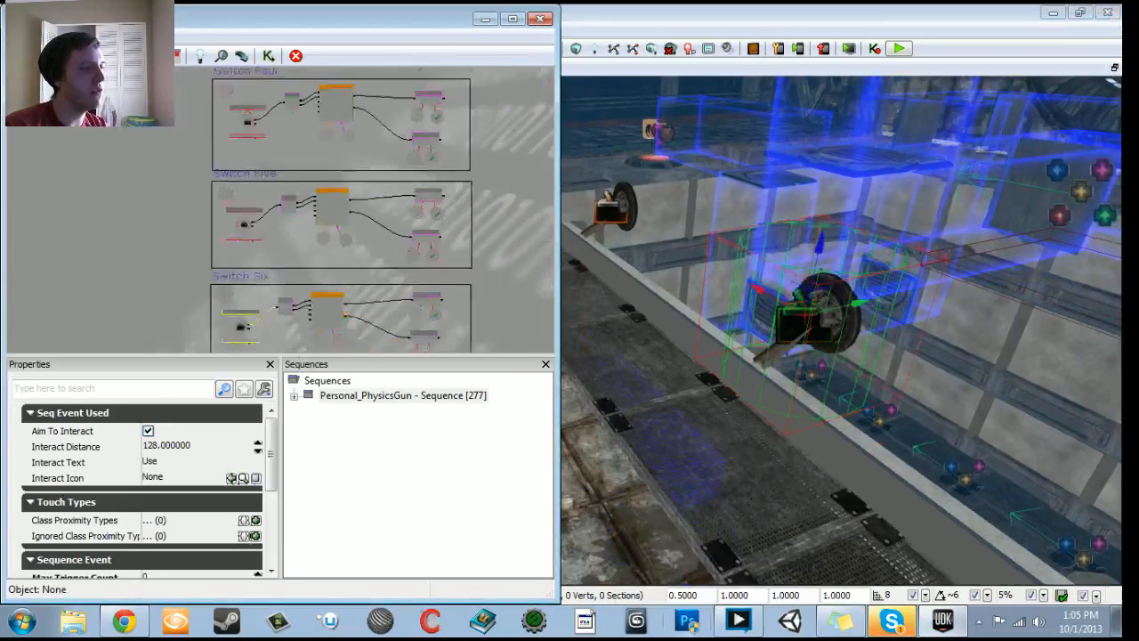
# Step: Select the seventh lever's trigger in the level and widen the Switch Seven comment frame to match the others
pyautogui.scroll(2, 287, 230)
pyautogui.moveTo(758, 447); pyautogui.dragTo(723, 356)
pyautogui.scroll(2, 397, 273)
pyautogui.moveTo(397, 272); pyautogui.dragTo(292, 255)
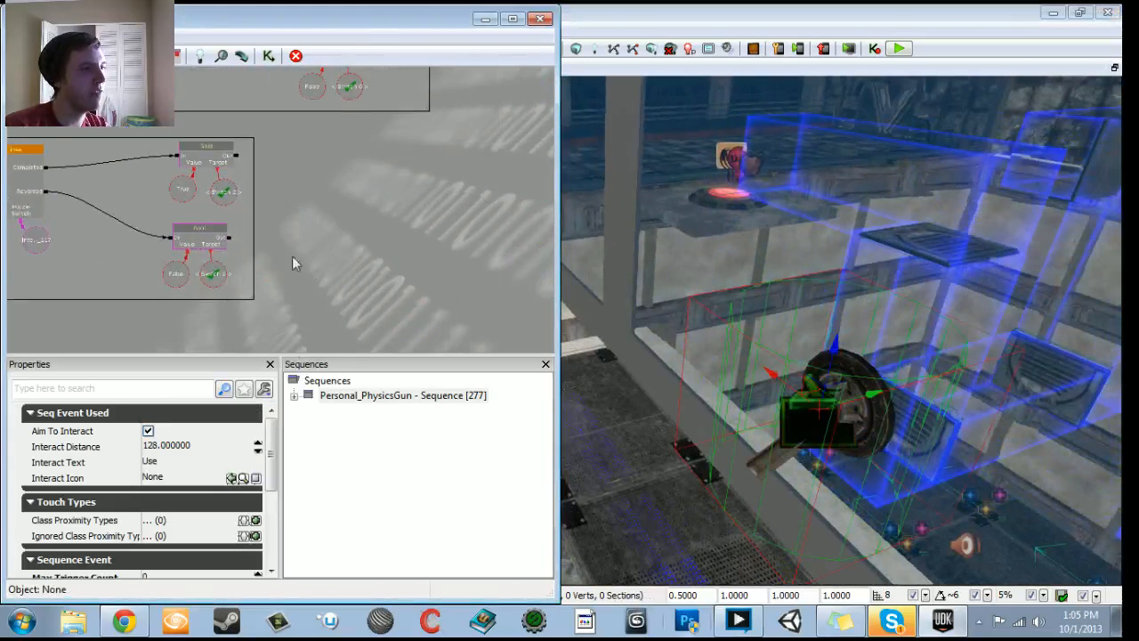
pyautogui.click(252, 299)
pyautogui.moveTo(407, 299); pyautogui.dragTo(308, 292)
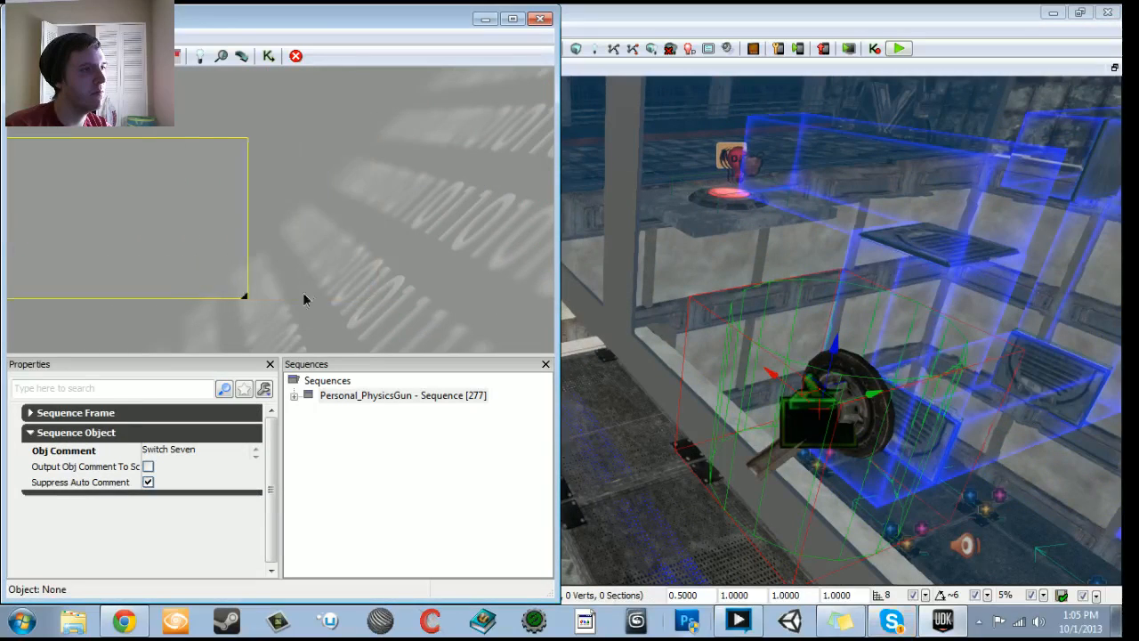
pyautogui.moveTo(199, 293); pyautogui.dragTo(146, 293)
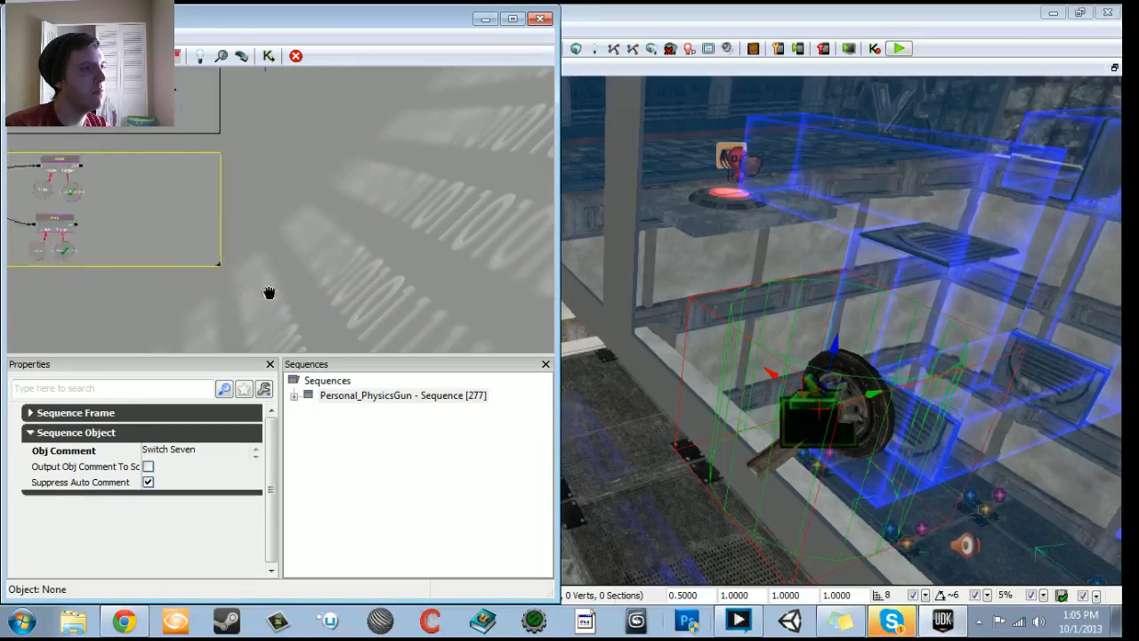
pyautogui.moveTo(269, 293); pyautogui.dragTo(512, 294)
# Step: Move Switch Seven's Matinee and Bool nodes sideways and paste the Trigger_14 Used event with its Switch into the freed space
pyautogui.click(141, 171)
pyautogui.keyDown('ctrl'); pyautogui.keyDown('alt'); pyautogui.moveTo(338, 258); pyautogui.dragTo(425, 241); pyautogui.keyUp('alt'); pyautogui.keyUp('ctrl')
pyautogui.click(224, 215)
pyautogui.hotkey('ctrl', 'v')
pyautogui.moveTo(184, 214); pyautogui.dragTo(325, 223)
pyautogui.scroll(2, 410, 261)
pyautogui.keyDown('ctrl'); pyautogui.moveTo(510, 310); pyautogui.dragTo(213, 293); pyautogui.keyUp('ctrl')
pyautogui.scroll(4, 307, 225)
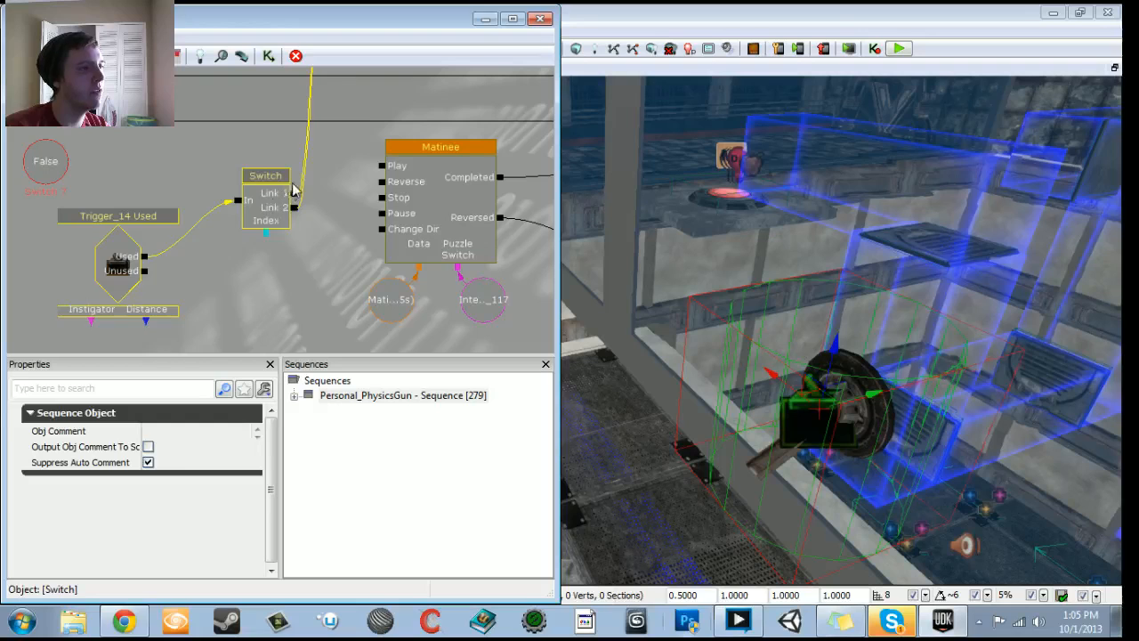
# Step: Rewire Switch Seven's Link 1 and Link 2 to the Matinee's Play and Reverse, and assign Trigger_10 to its copied event
pyautogui.keyDown('alt'); pyautogui.click(294, 193); pyautogui.keyUp('alt')
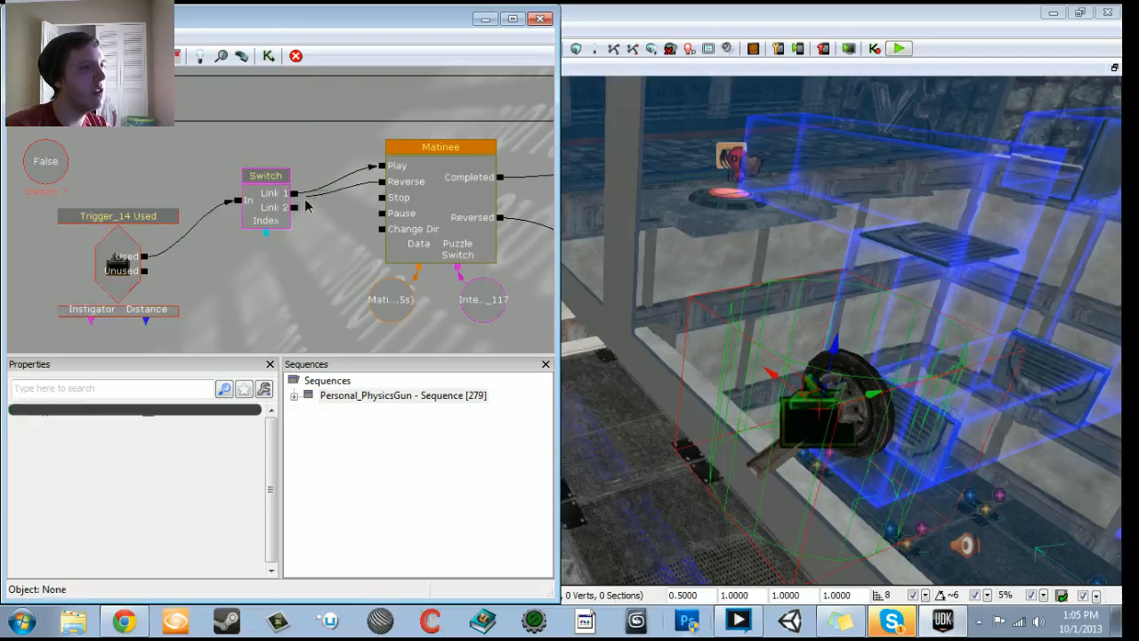
pyautogui.click(116, 266)
pyautogui.rightClick(123, 269)
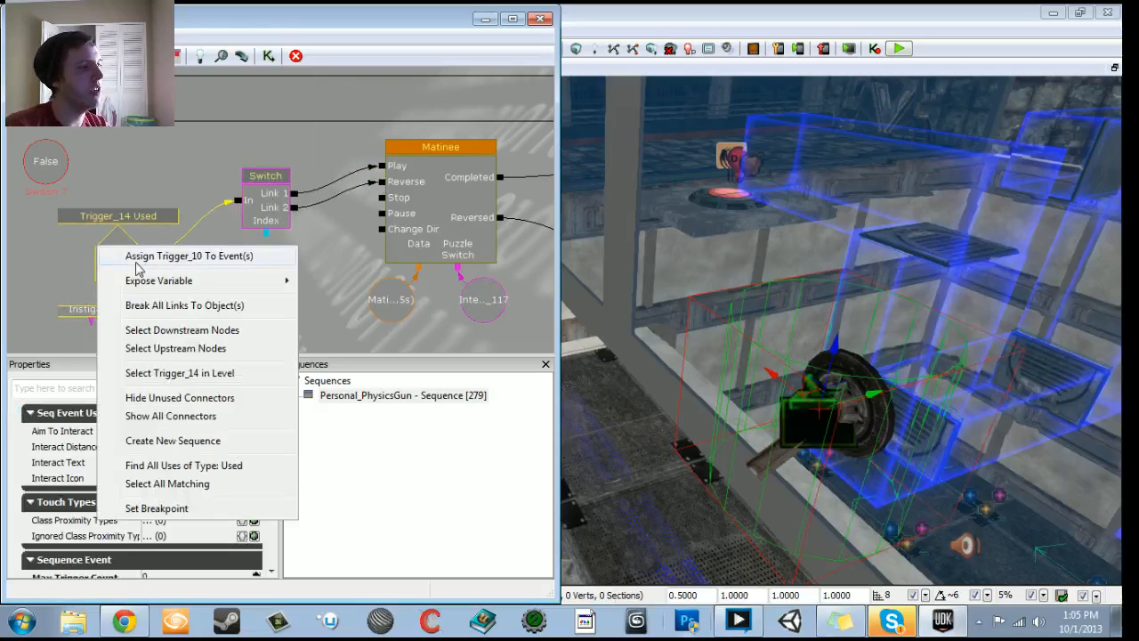
pyautogui.click(145, 257)
pyautogui.scroll(-7, 458, 318)
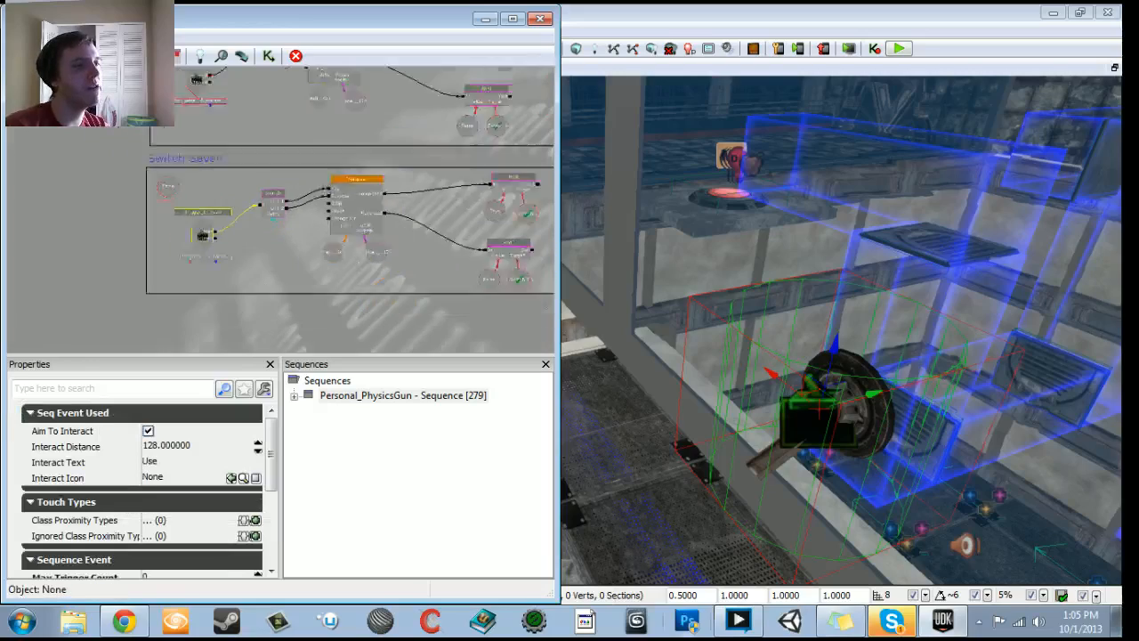
pyautogui.moveTo(404, 318); pyautogui.dragTo(318, 350)
# Step: Minimize Kismet, save the level and start a game preview from the floor beside the levers
pyautogui.click(485, 18)
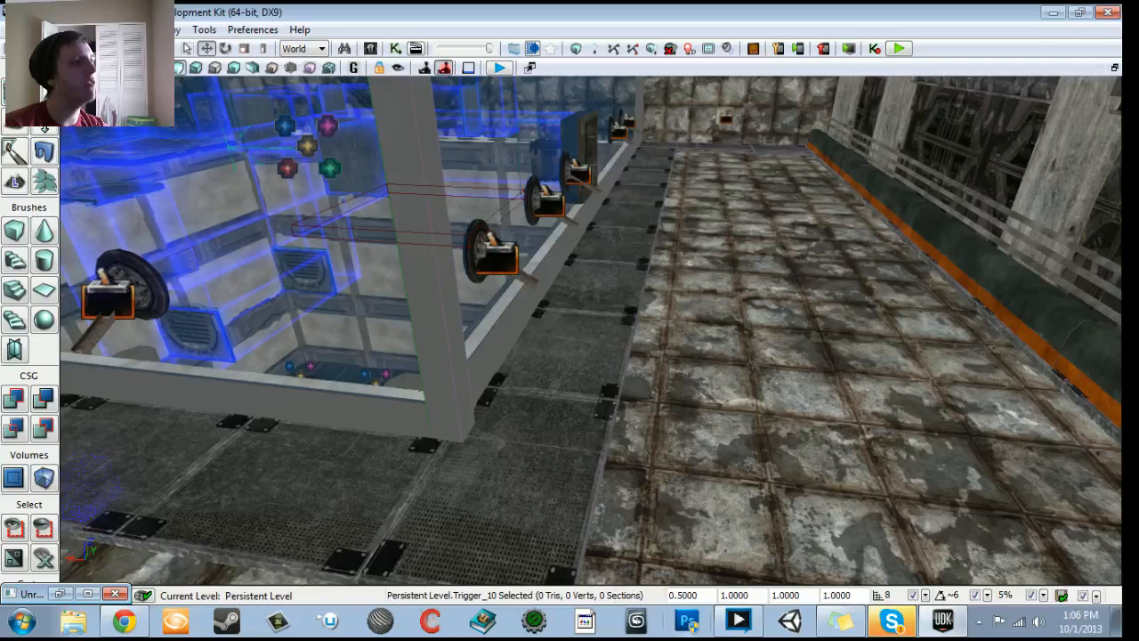
pyautogui.hotkey('ctrl', 's')
pyautogui.moveTo(593, 262); pyautogui.dragTo(602, 205)
pyautogui.rightClick(679, 443)
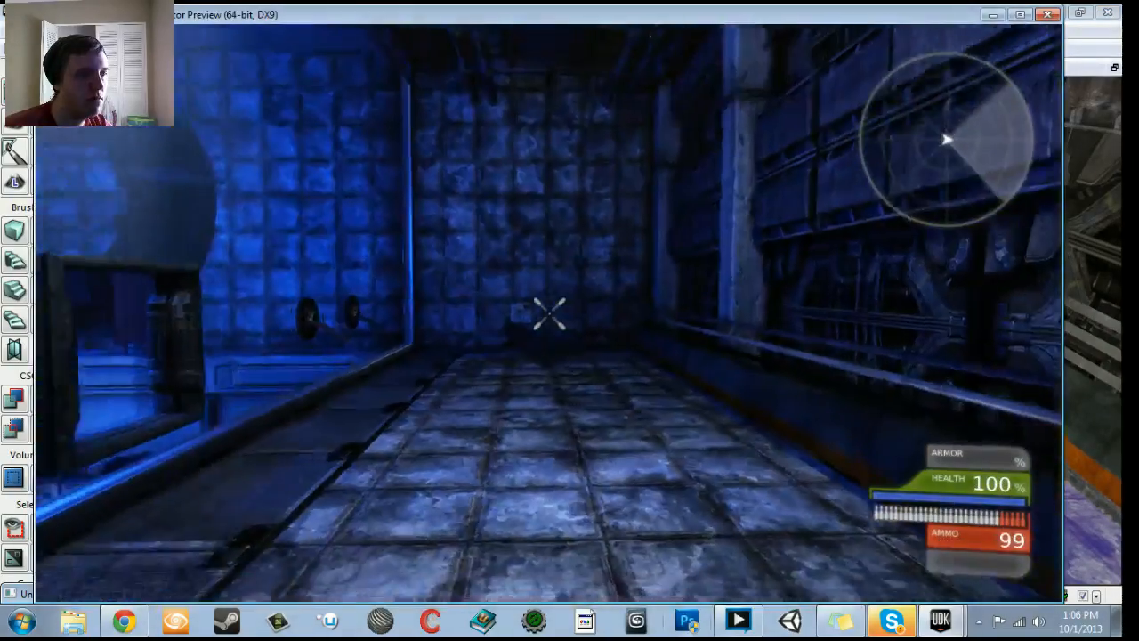
# Step: Walk along the first side of the glass enclosure in the preview and use each lever to test its toggling
pyautogui.press('w')
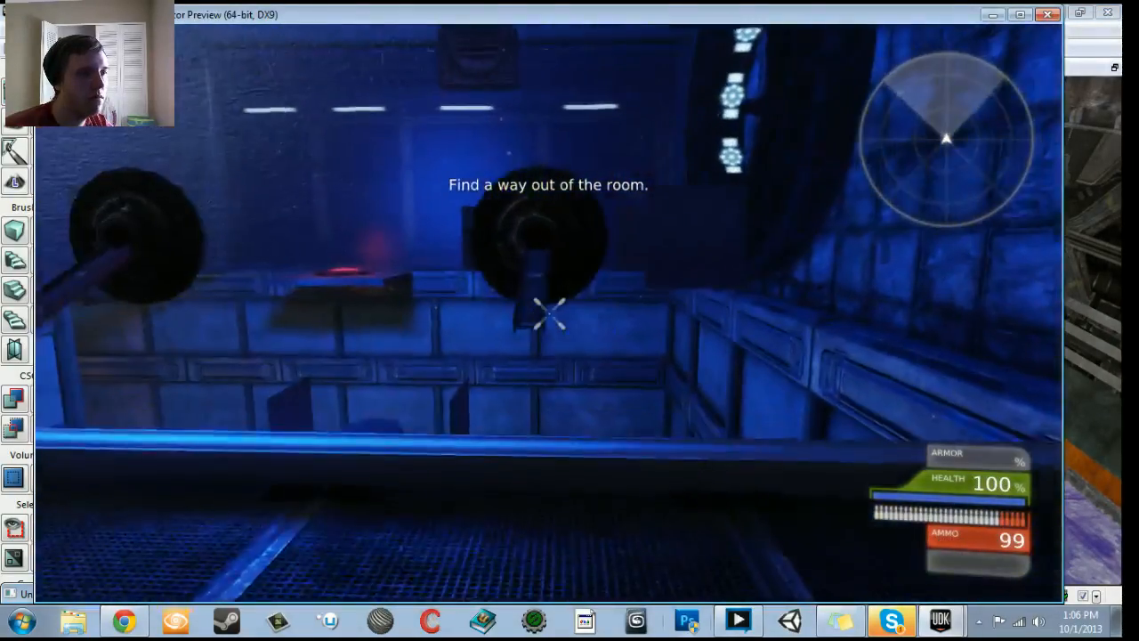
pyautogui.press('w')
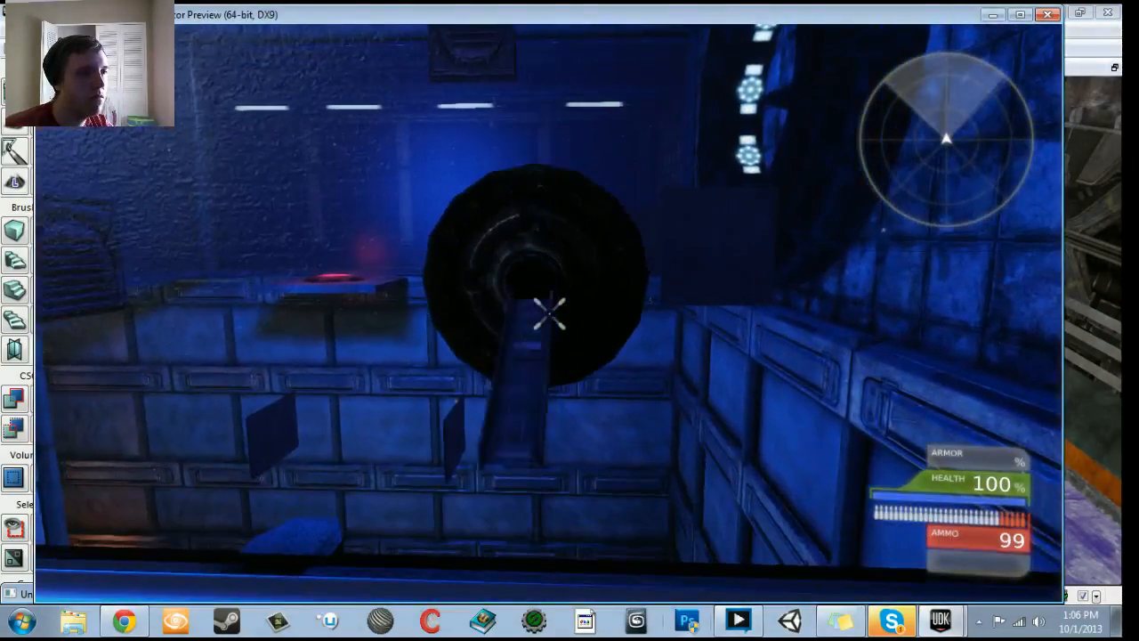
pyautogui.press('a')
pyautogui.press('d')
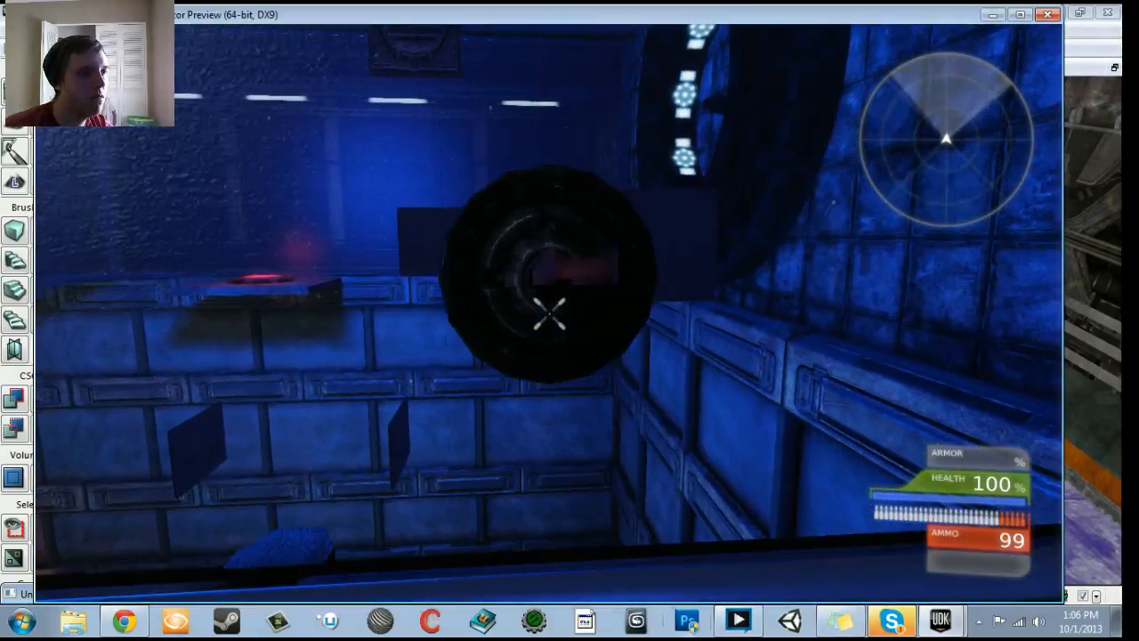
pyautogui.press('a')
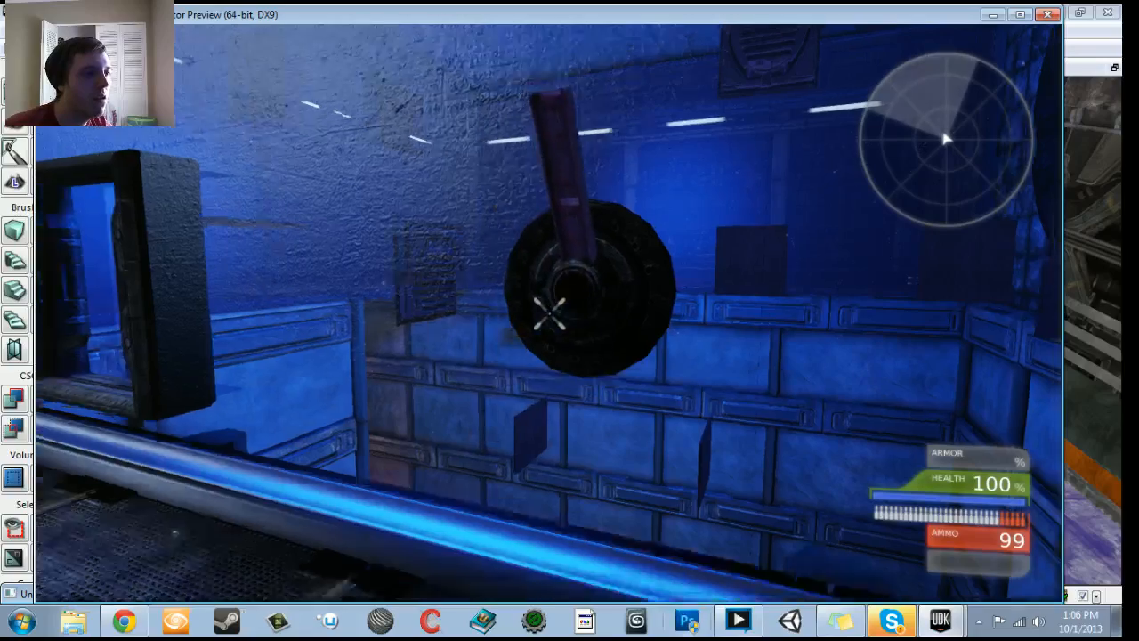
pyautogui.press('a')
pyautogui.press('w')
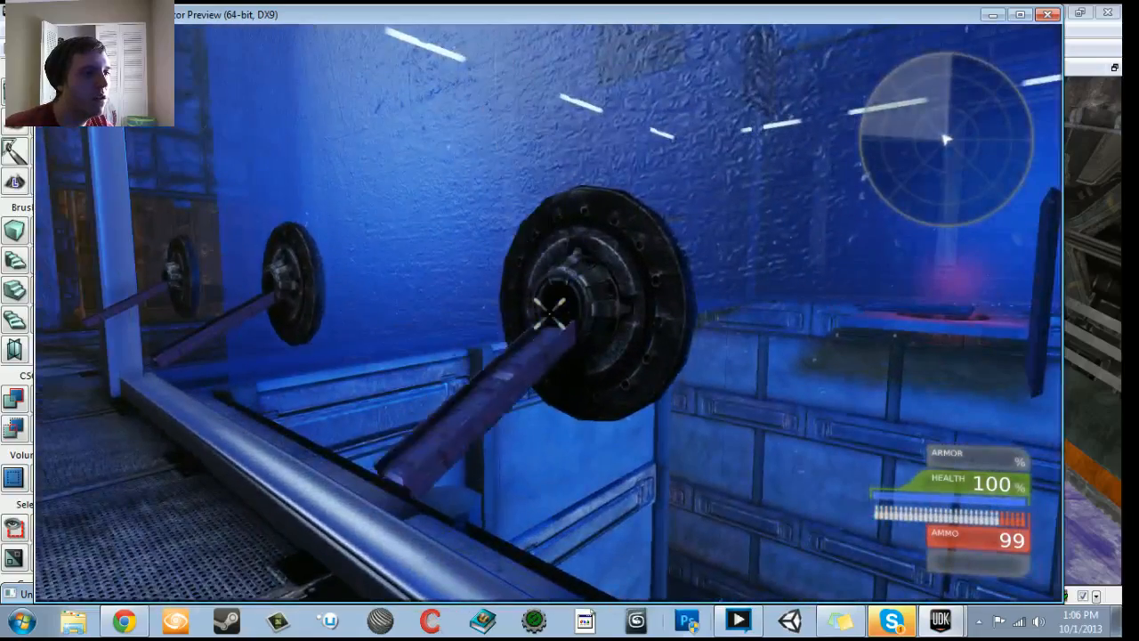
pyautogui.press('a')
pyautogui.press('w')
pyautogui.press('s')
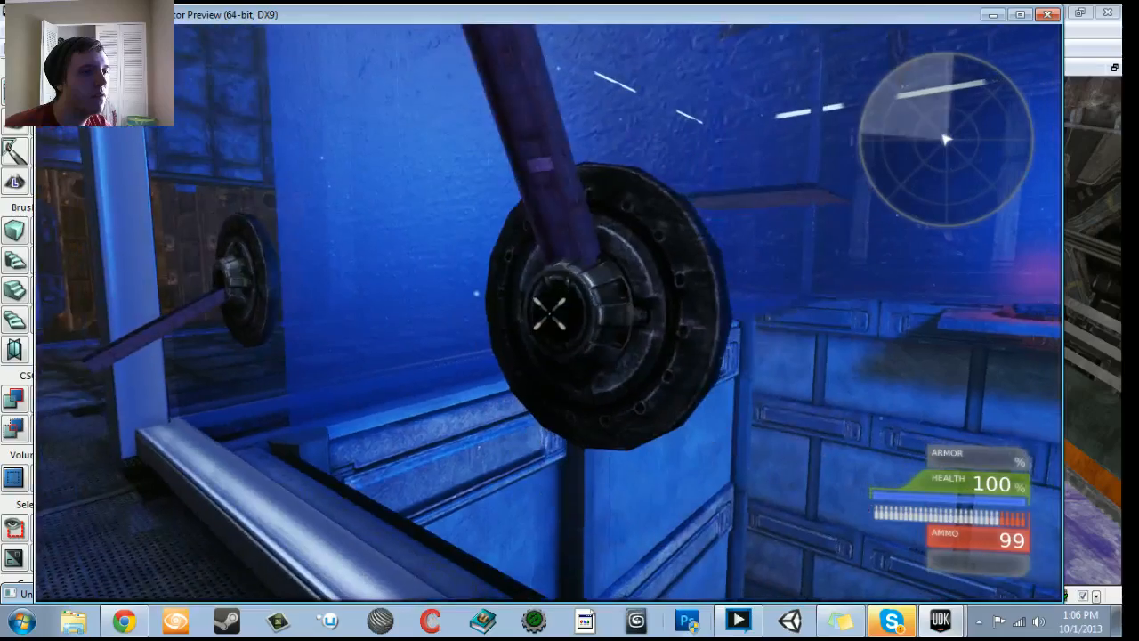
pyautogui.press('a')
pyautogui.press('w')
pyautogui.press('s')
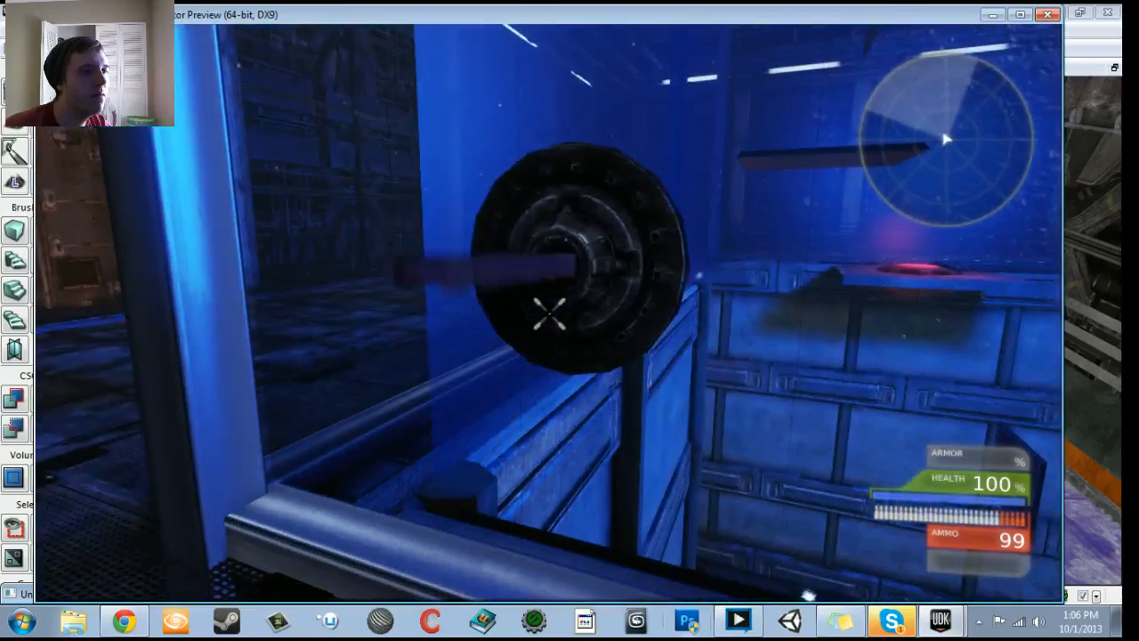
pyautogui.press('e')
pyautogui.press('s')
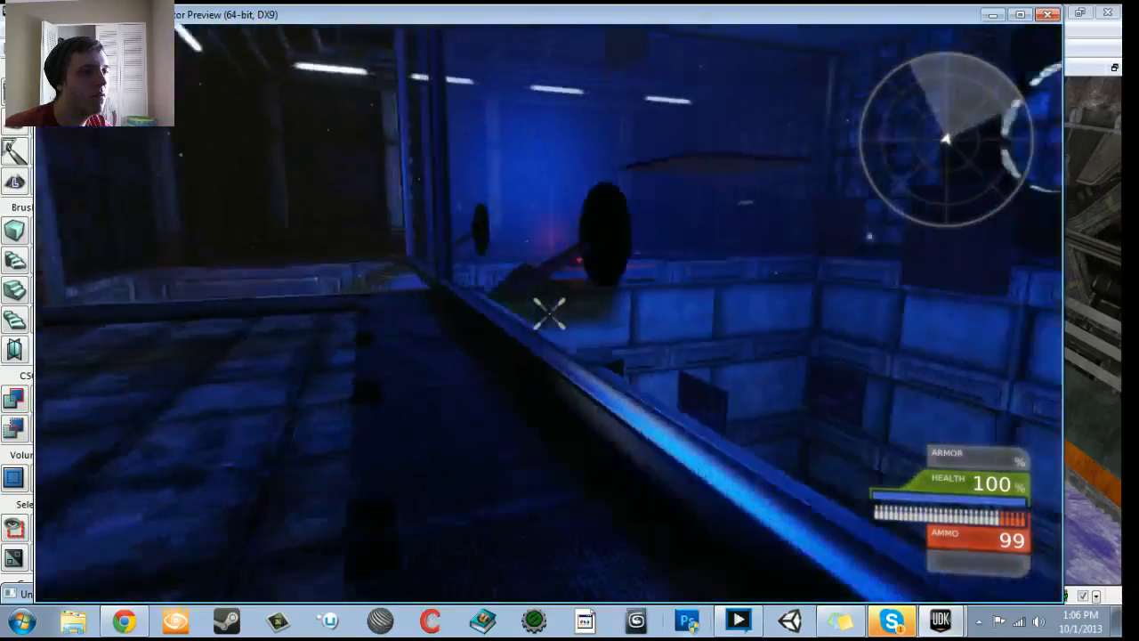
# Step: Test the levers on the adjoining side of the enclosure by toggling them, and exit the game preview
pyautogui.press('s')
pyautogui.press('w')
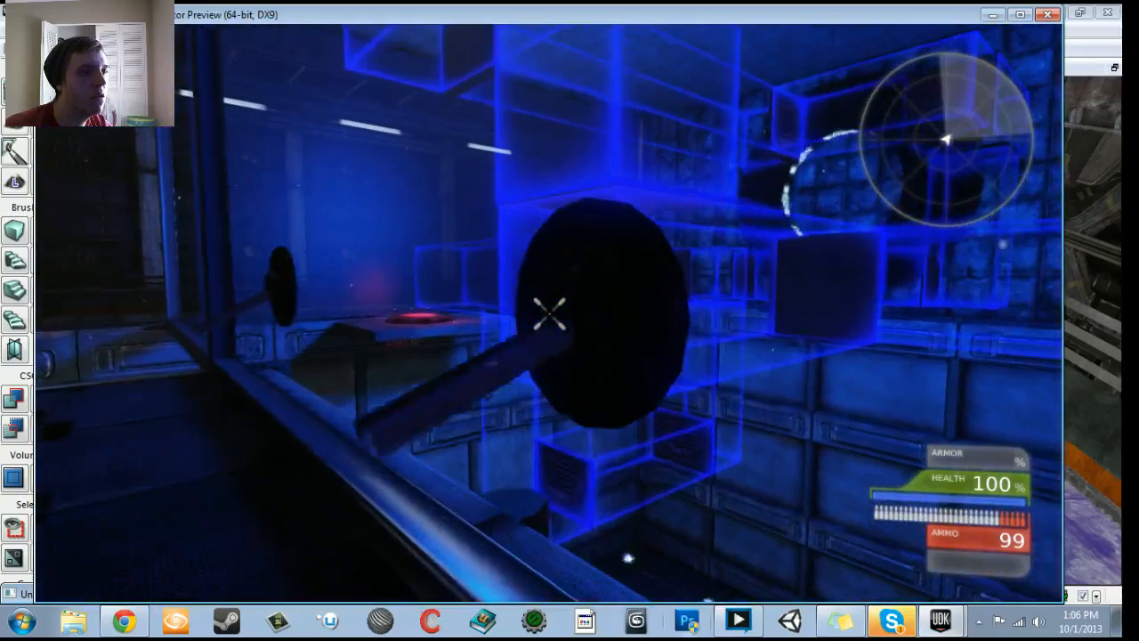
pyautogui.press('e')
pyautogui.press('e')
pyautogui.press('e')
pyautogui.press('e')
pyautogui.press('w')
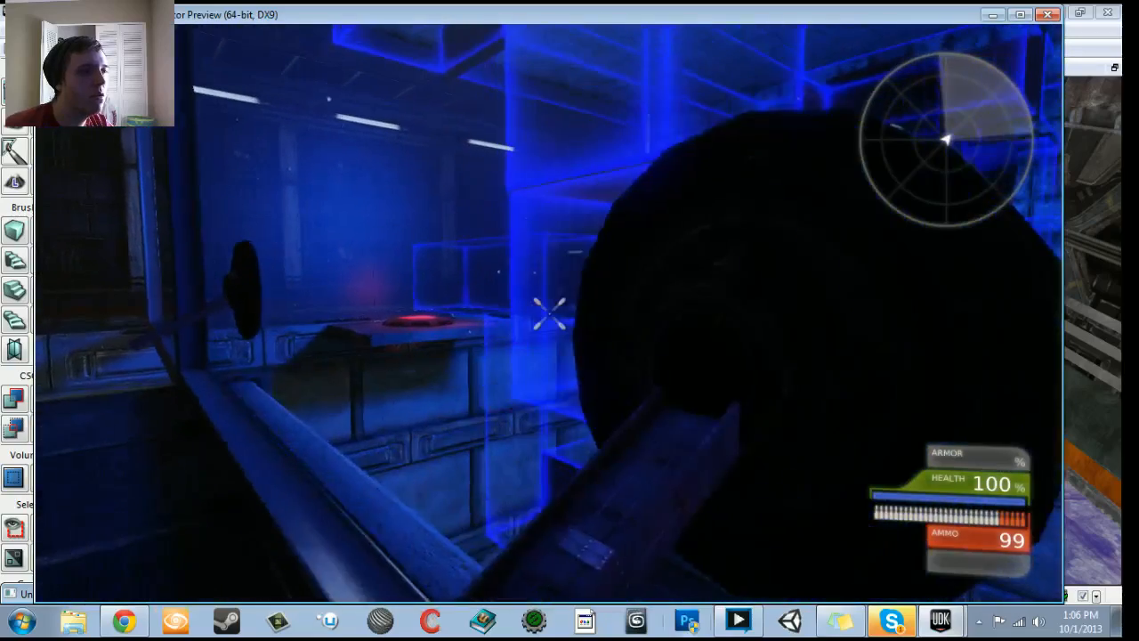
pyautogui.press('w')
pyautogui.press('w')
pyautogui.press('e')
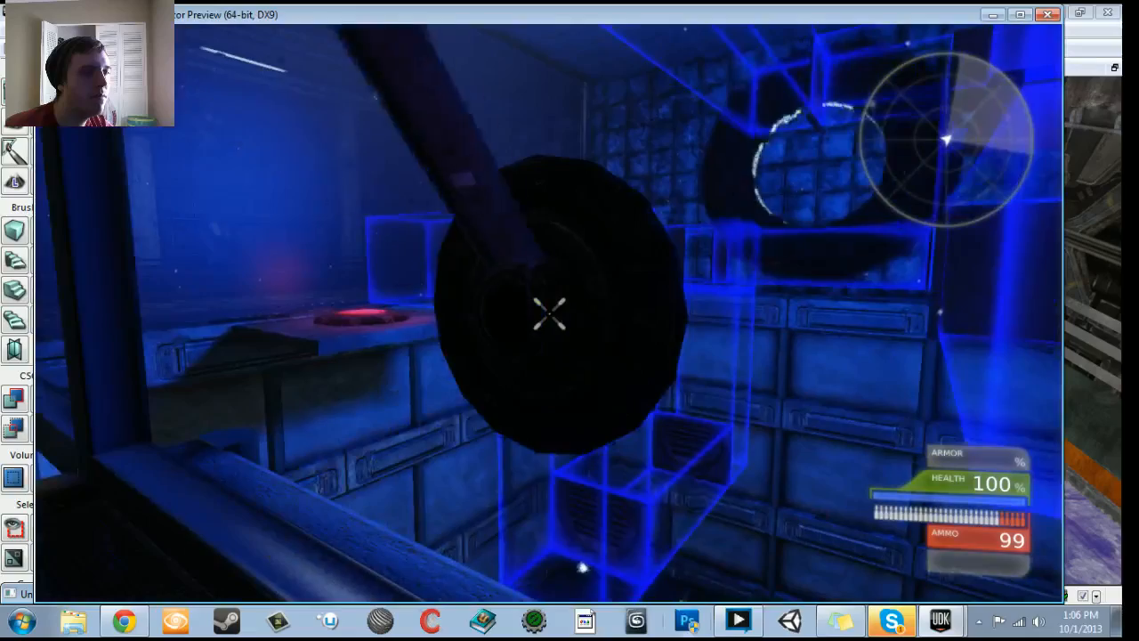
pyautogui.press('s')
pyautogui.press('d')
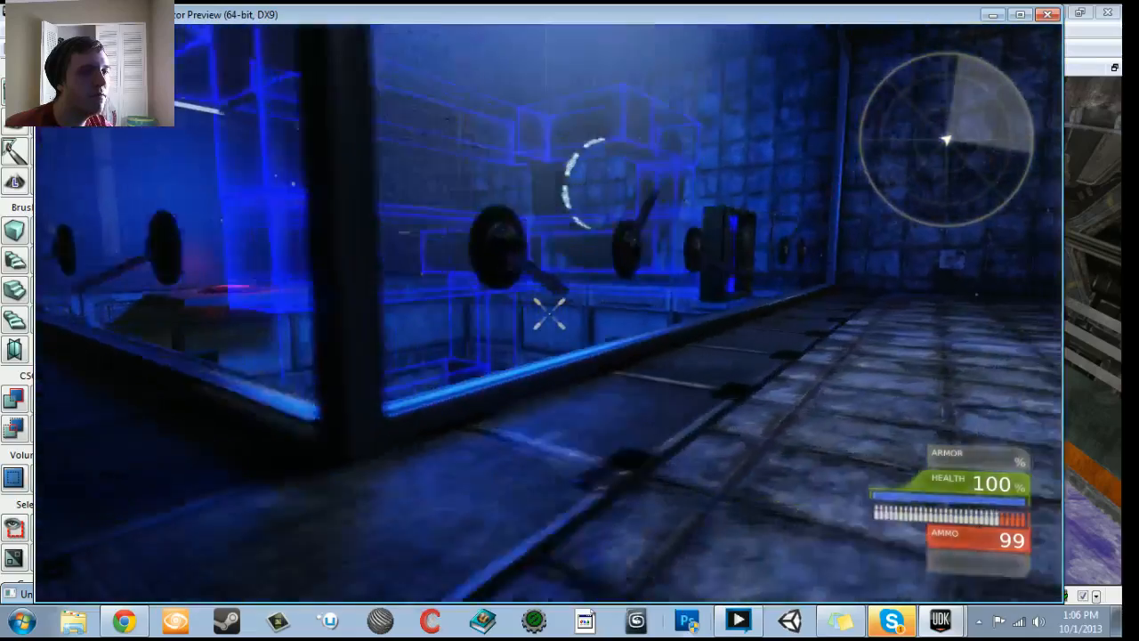
pyautogui.press('Escape')
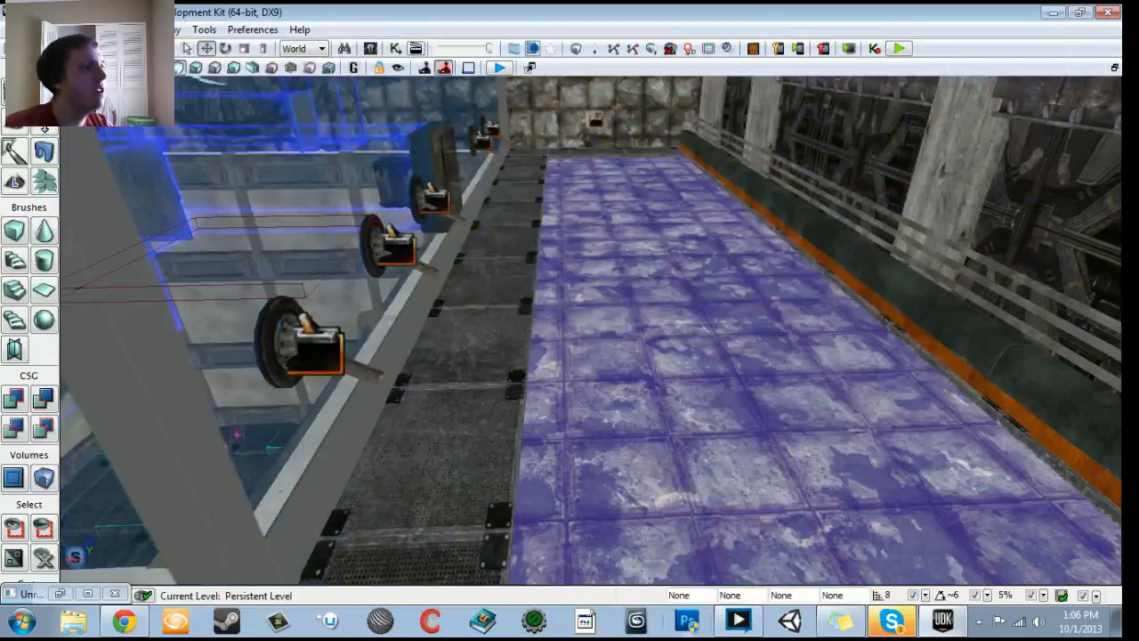
# Step: Save the level and show only the Sound Cues of the UDKGame content in the Content Browser
pyautogui.hotkey('ctrl', 's')
pyautogui.moveTo(632, 386)
pyautogui.mouseDown(button='right')
pyautogui.moveTo(303, 392)
pyautogui.moveTo(659, 391)
pyautogui.moveTo(614, 388)
pyautogui.mouseUp(button='right')
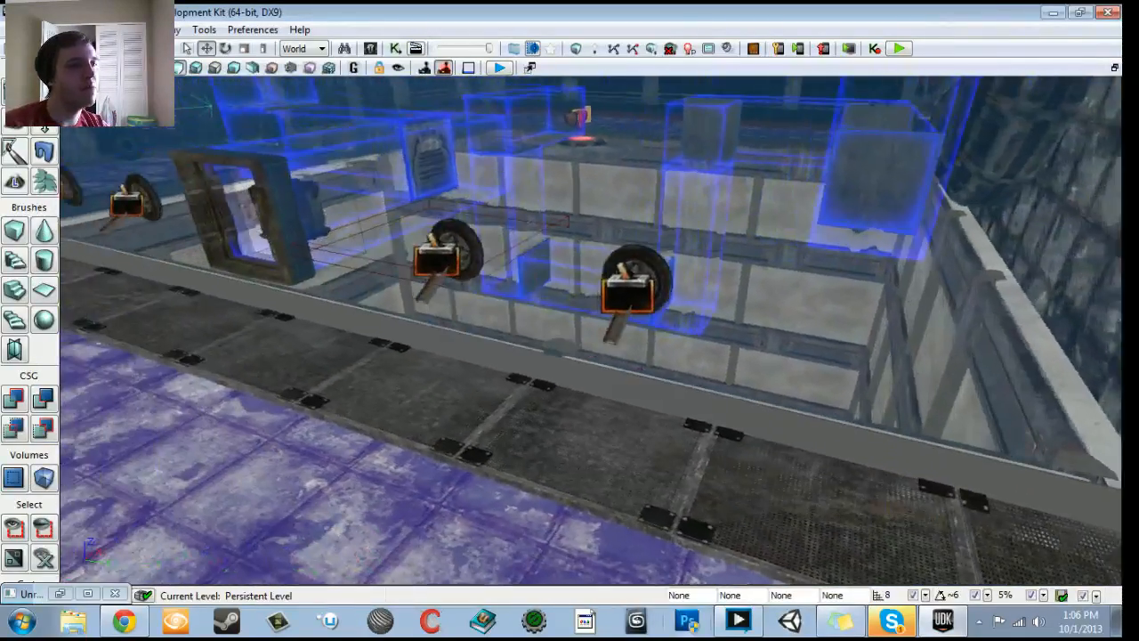
pyautogui.click(370, 49)
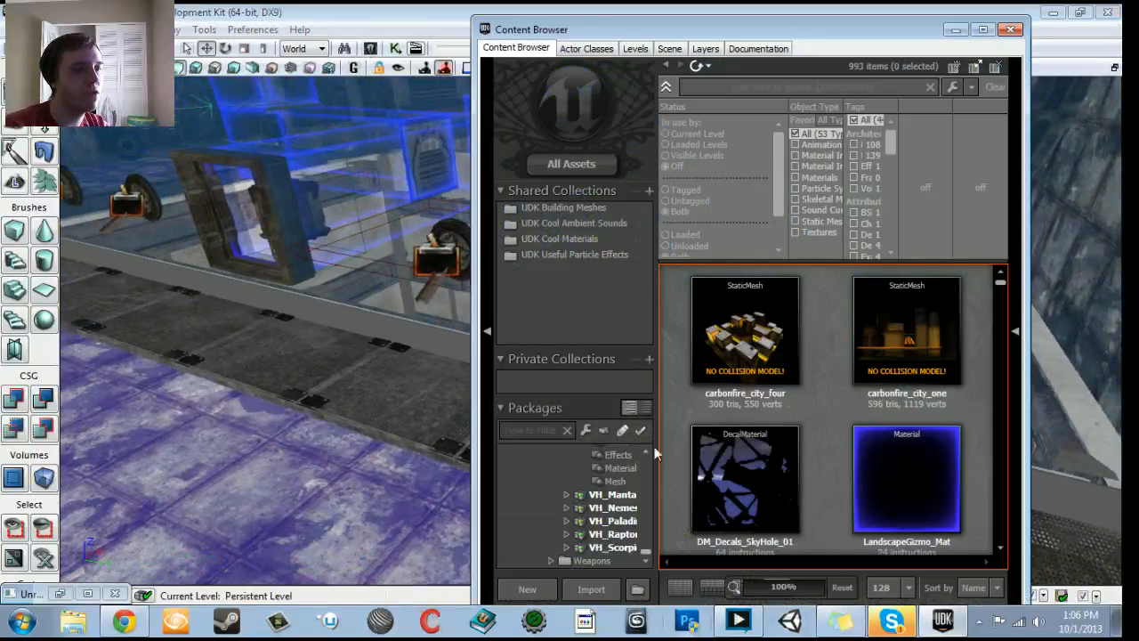
pyautogui.scroll(10, 647, 557)
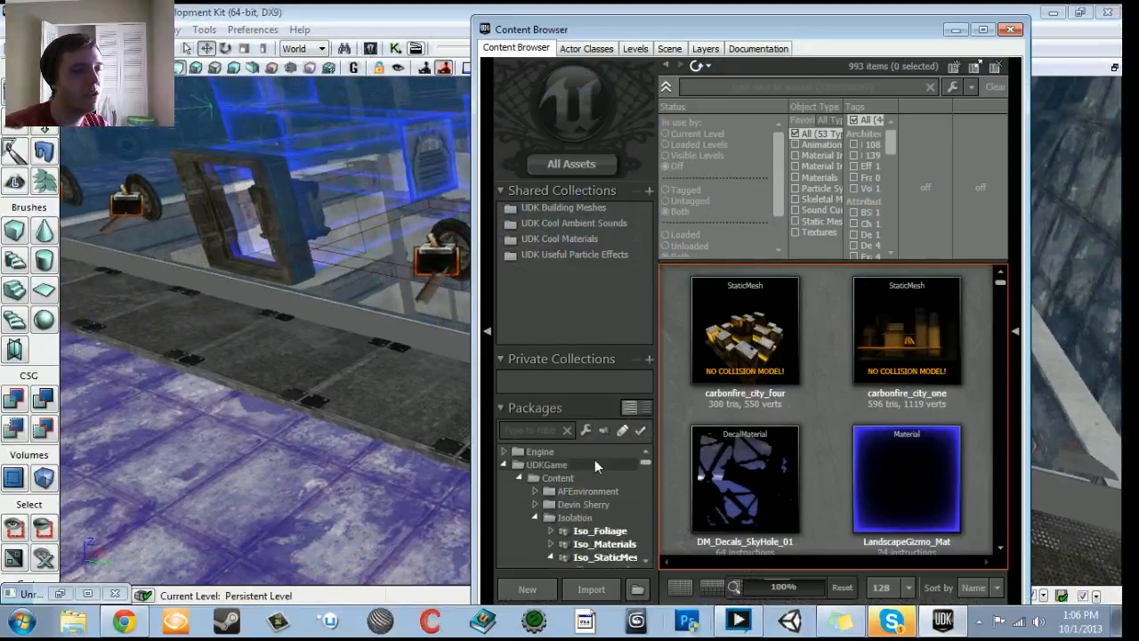
pyautogui.click(546, 465)
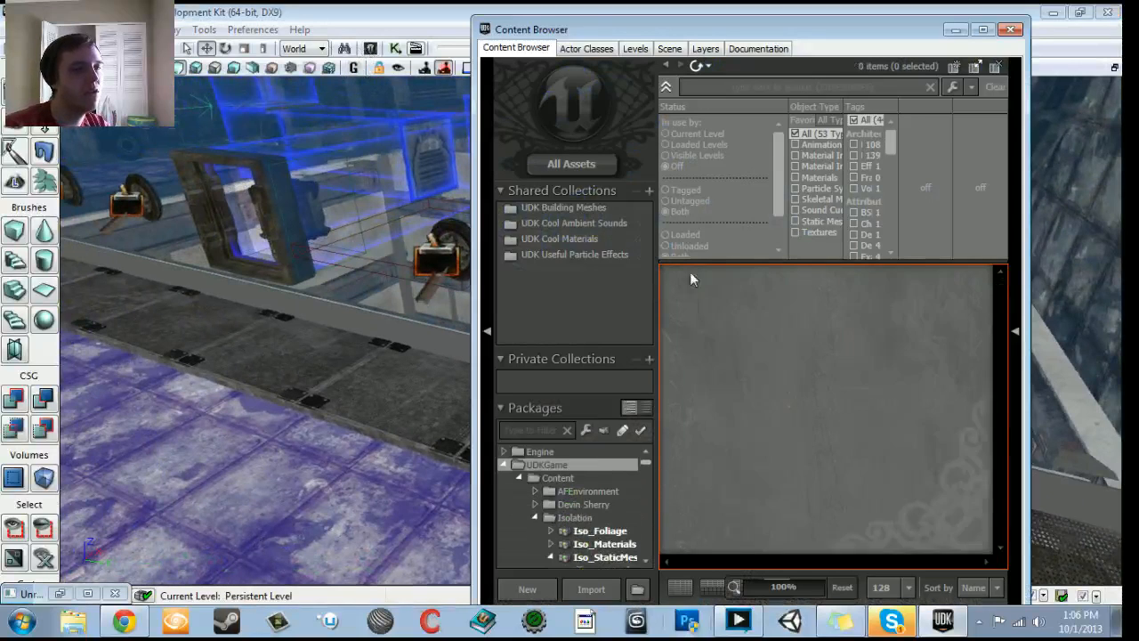
pyautogui.click(795, 210)
# Step: Audition the BioRifle fire impact cues and look through the character footstep sound cues
pyautogui.click(765, 338)
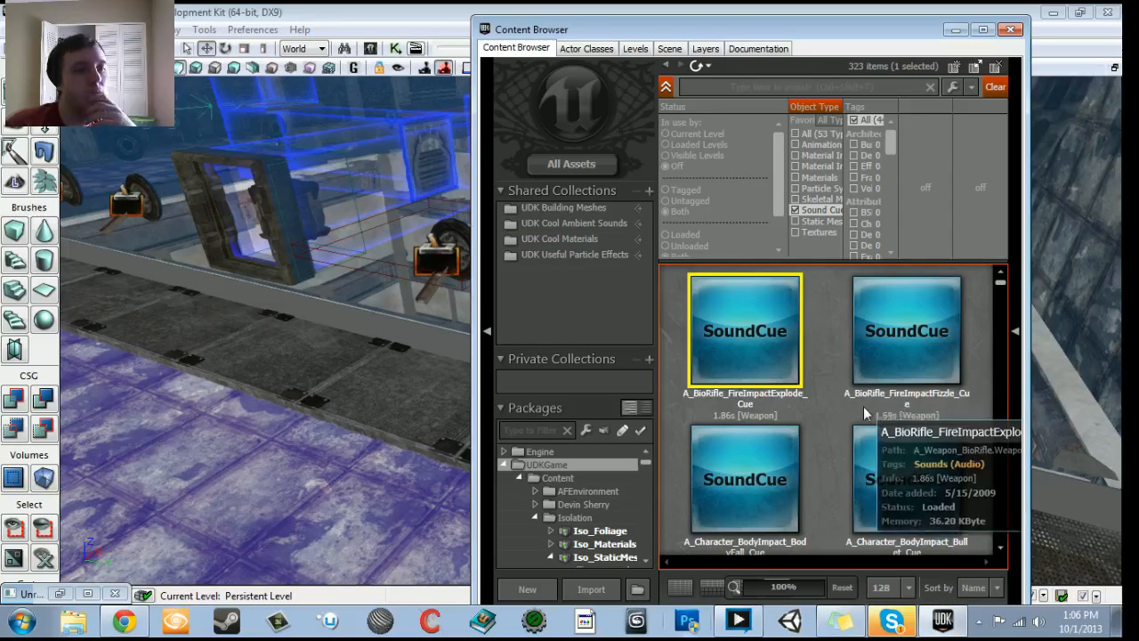
pyautogui.scroll(-3, 918, 351)
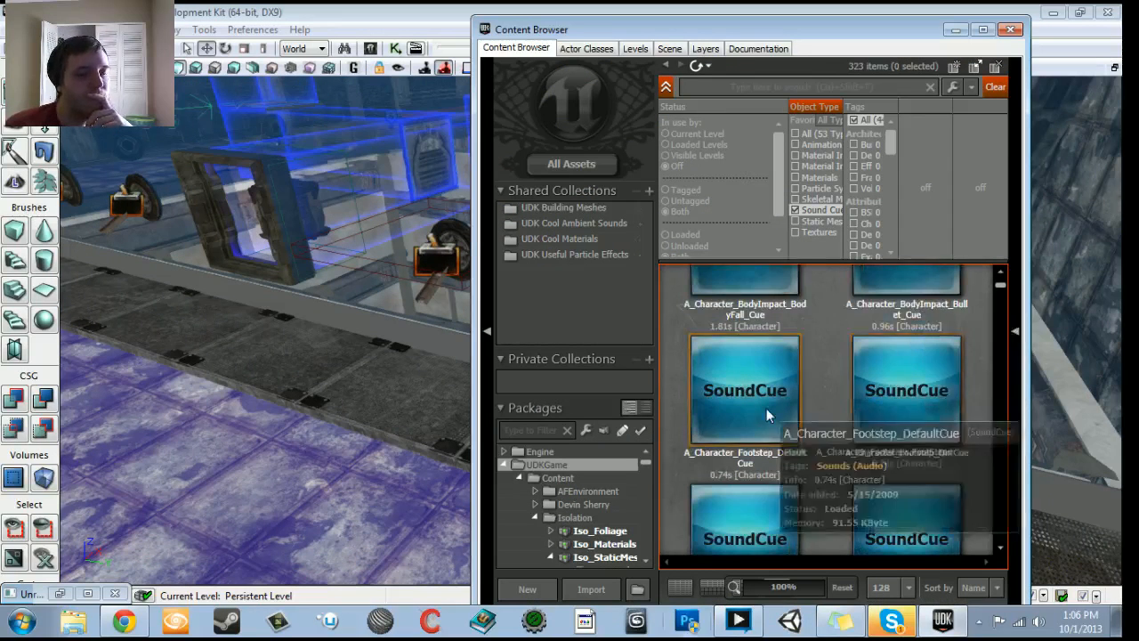
pyautogui.scroll(5, 770, 413)
pyautogui.click(875, 333)
pyautogui.scroll(-9, 821, 426)
pyautogui.scroll(-10, 806, 436)
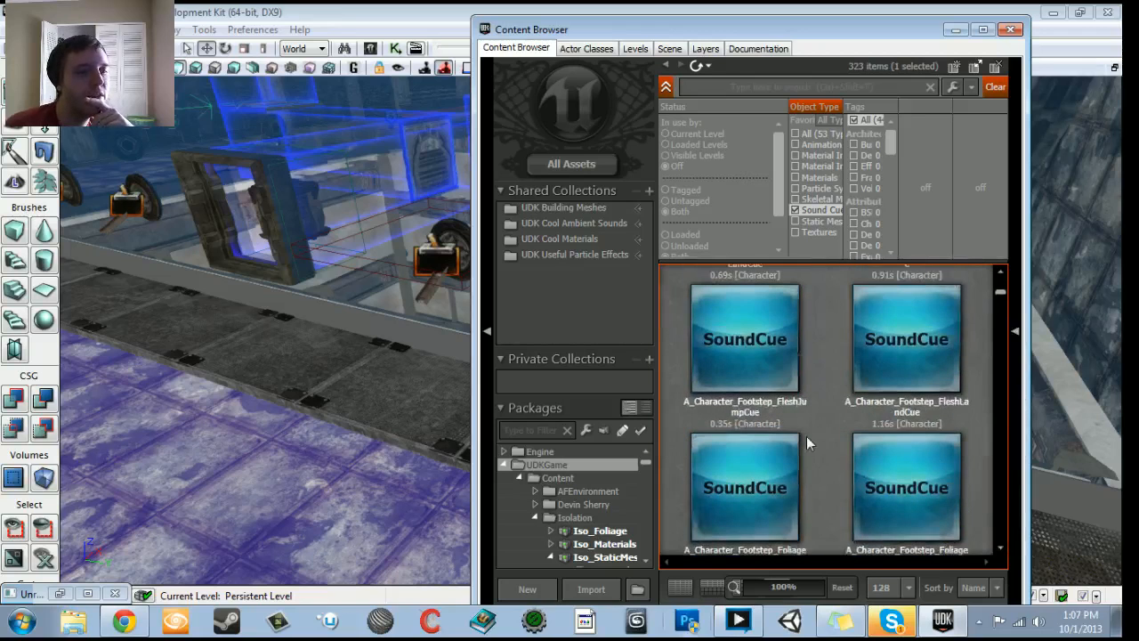
pyautogui.scroll(-12, 805, 441)
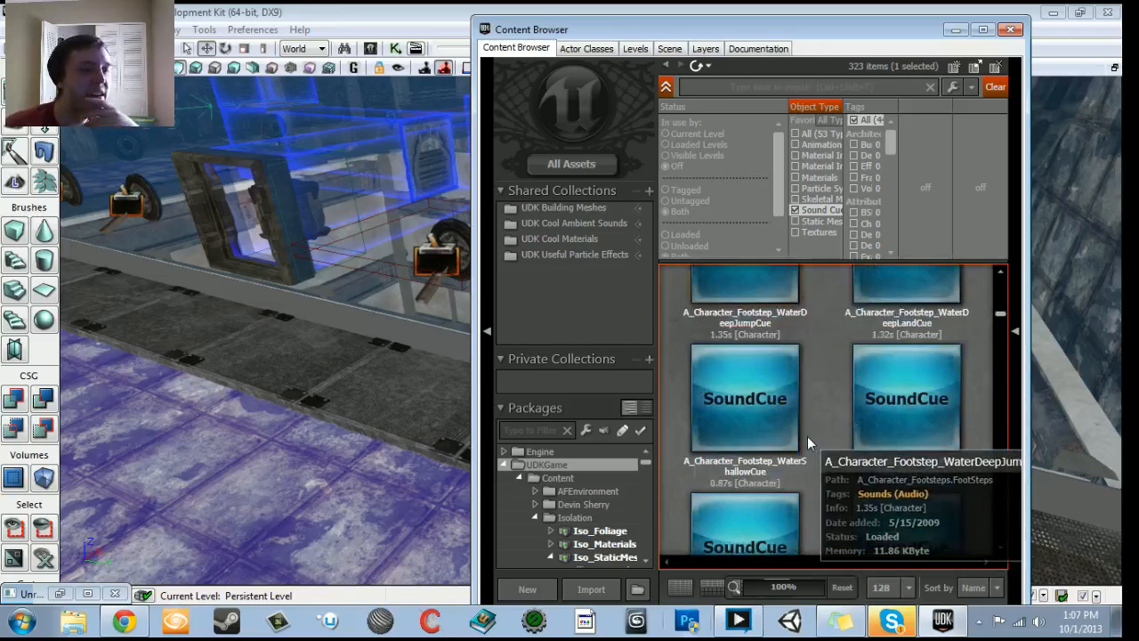
pyautogui.scroll(-10, 810, 440)
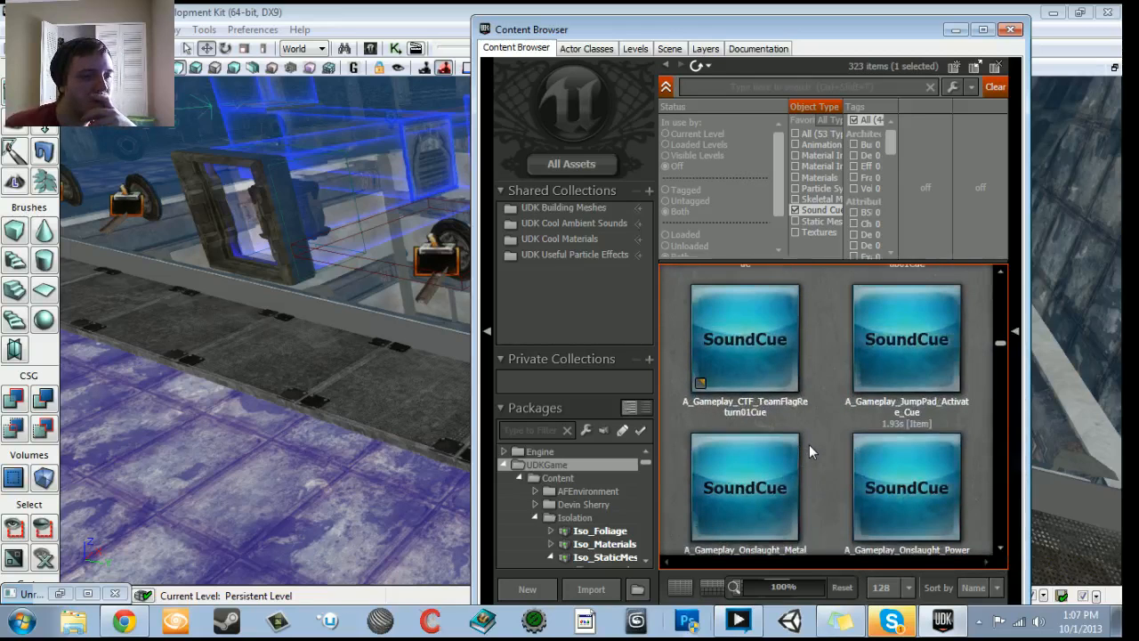
# Step: Audition the CTF sound cues for flag pickup, drop, alarm, enemy flag grab and enemy flag return
pyautogui.scroll(3, 813, 426)
pyautogui.scroll(3, 762, 378)
pyautogui.click(756, 374)
pyautogui.scroll(1, 801, 410)
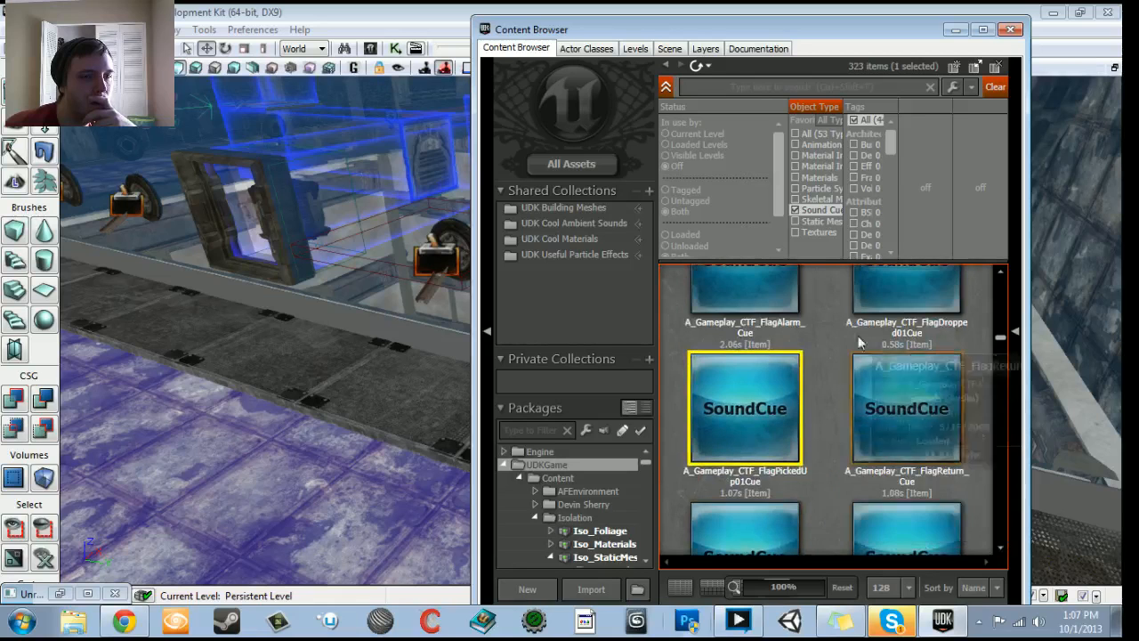
pyautogui.doubleClick(876, 307)
pyautogui.doubleClick(750, 341)
pyautogui.scroll(1, 905, 469)
pyautogui.click(750, 339)
pyautogui.click(888, 349)
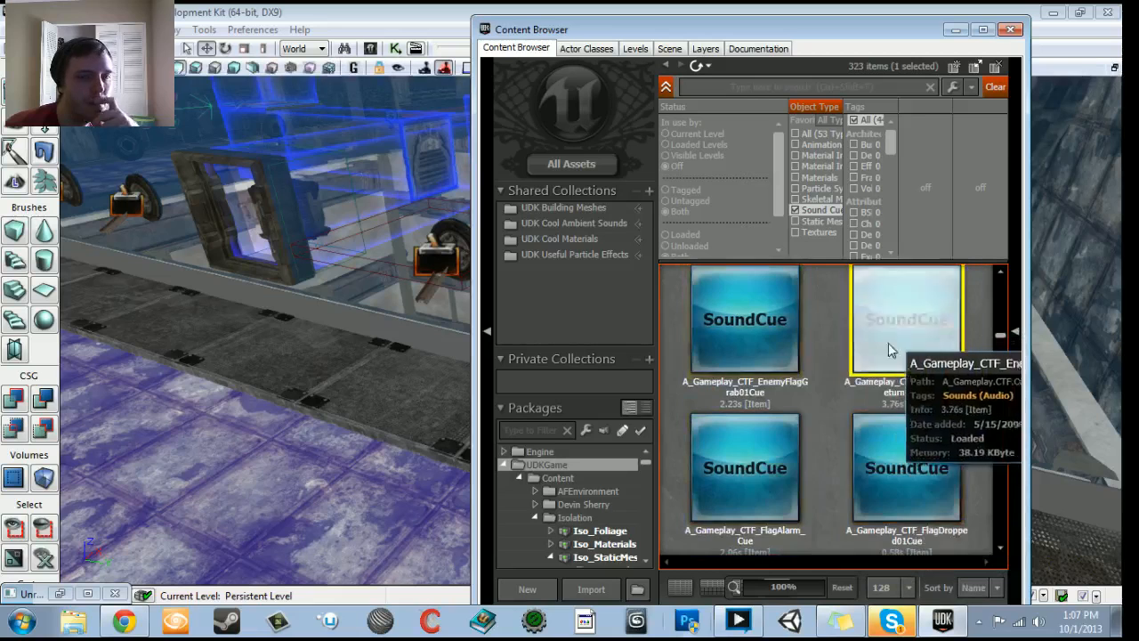
# Step: Audition an effort sound cue before the CTF set and further cues around the CTF flag sounds
pyautogui.scroll(5, 885, 354)
pyautogui.click(740, 379)
pyautogui.scroll(-3, 770, 463)
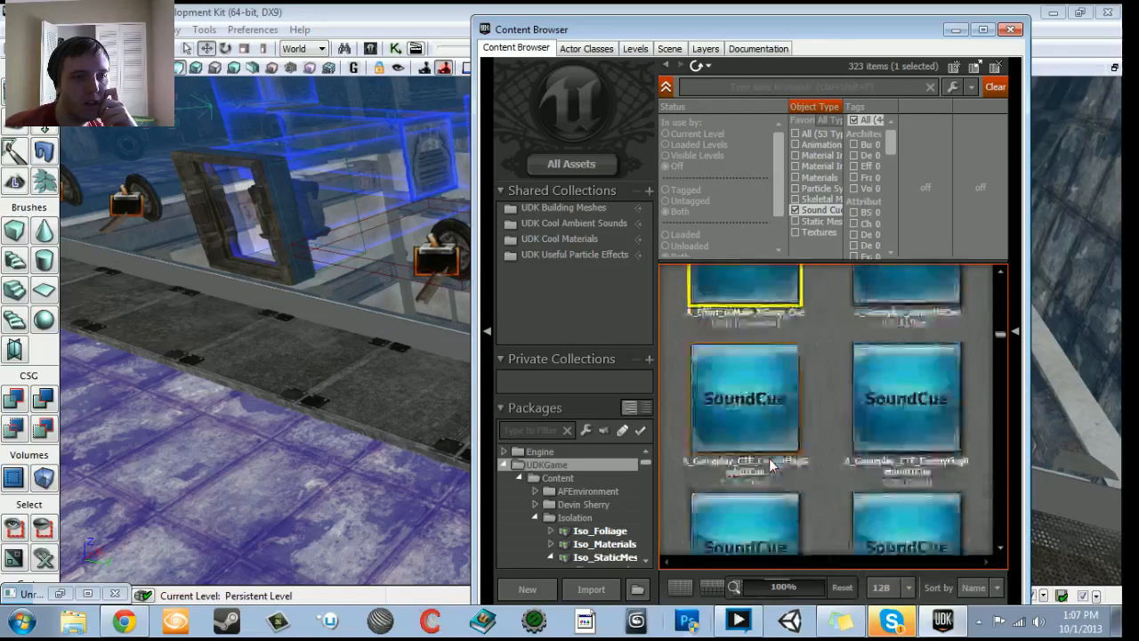
pyautogui.scroll(2, 890, 356)
pyautogui.click(856, 368)
pyautogui.scroll(-3, 803, 455)
pyautogui.scroll(-1, 804, 456)
pyautogui.click(856, 407)
pyautogui.scroll(-3, 834, 447)
# Step: Audition the jump pad, Onslaught metal scrape, power node and player spawn cues, and the RomNecris action music cue
pyautogui.click(897, 346)
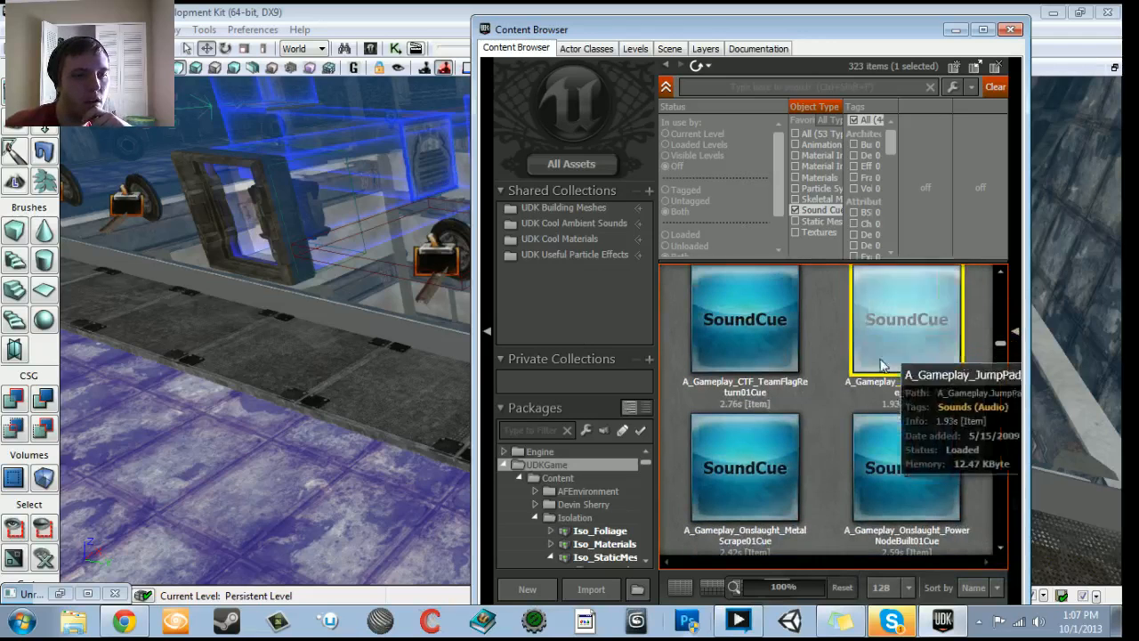
pyautogui.scroll(-1, 813, 444)
pyautogui.click(777, 411)
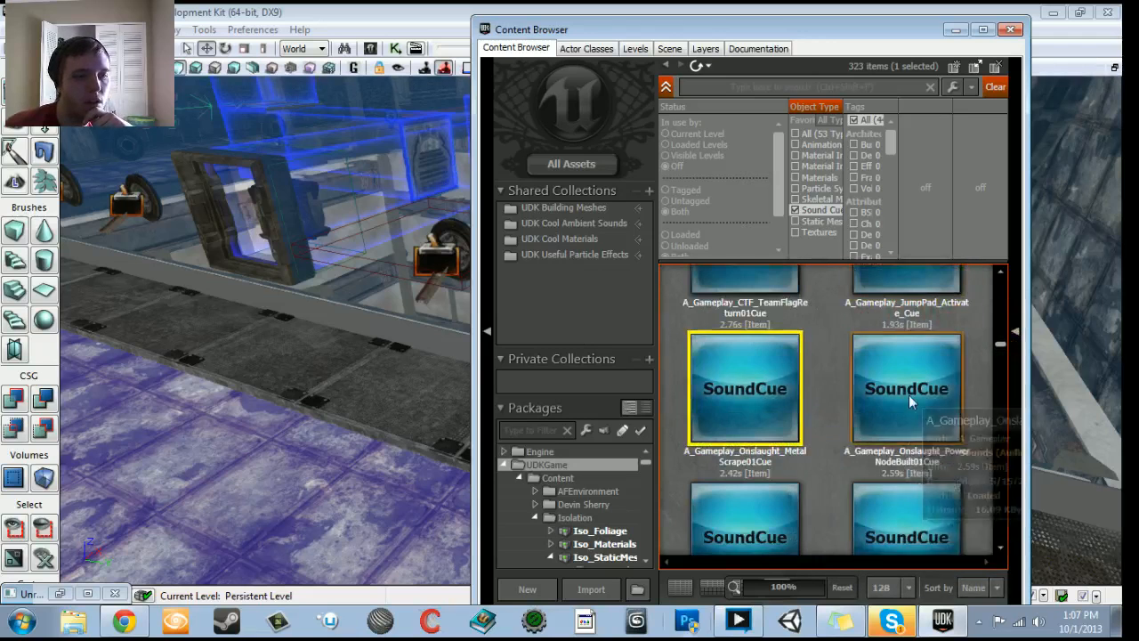
pyautogui.click(908, 395)
pyautogui.click(776, 405)
pyautogui.scroll(-1, 779, 414)
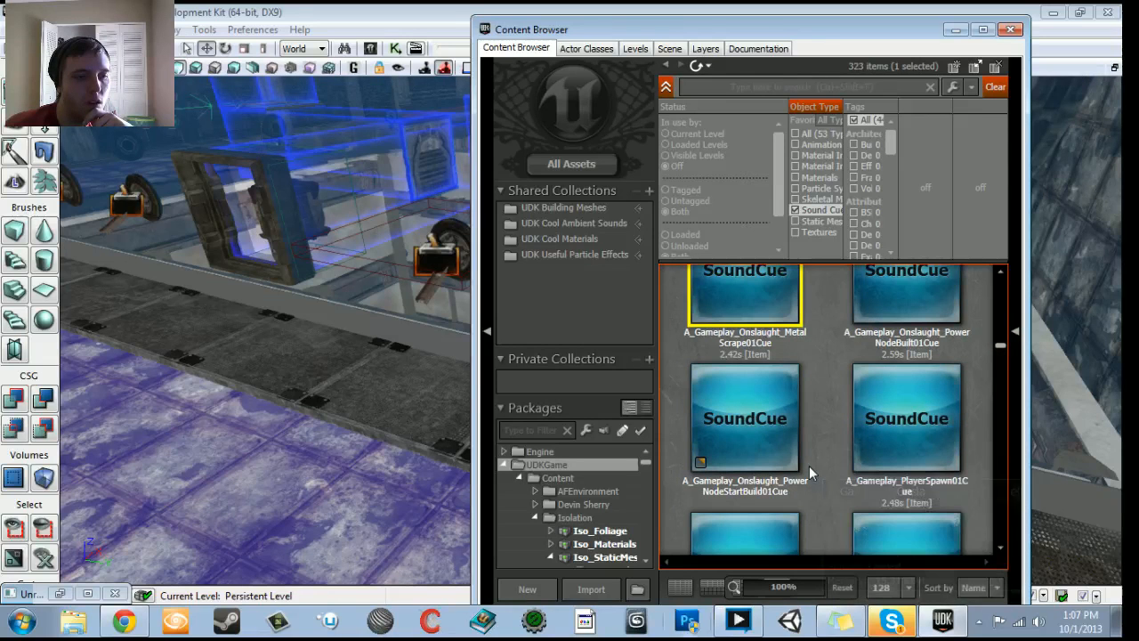
pyautogui.click(796, 459)
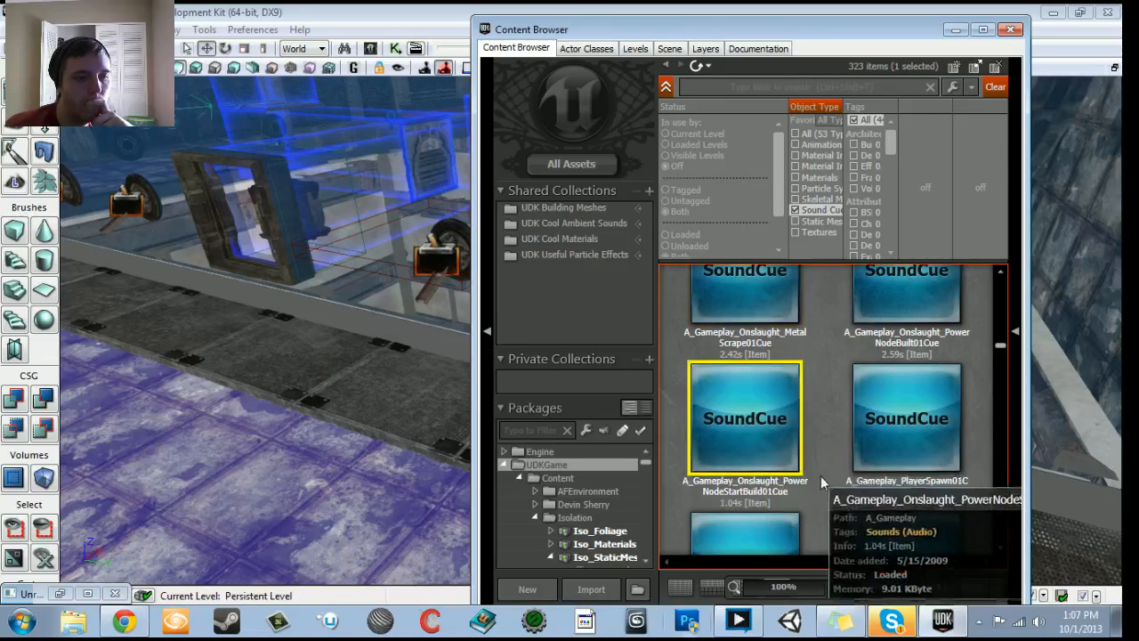
pyautogui.click(895, 429)
pyautogui.scroll(-1, 845, 485)
pyautogui.click(876, 459)
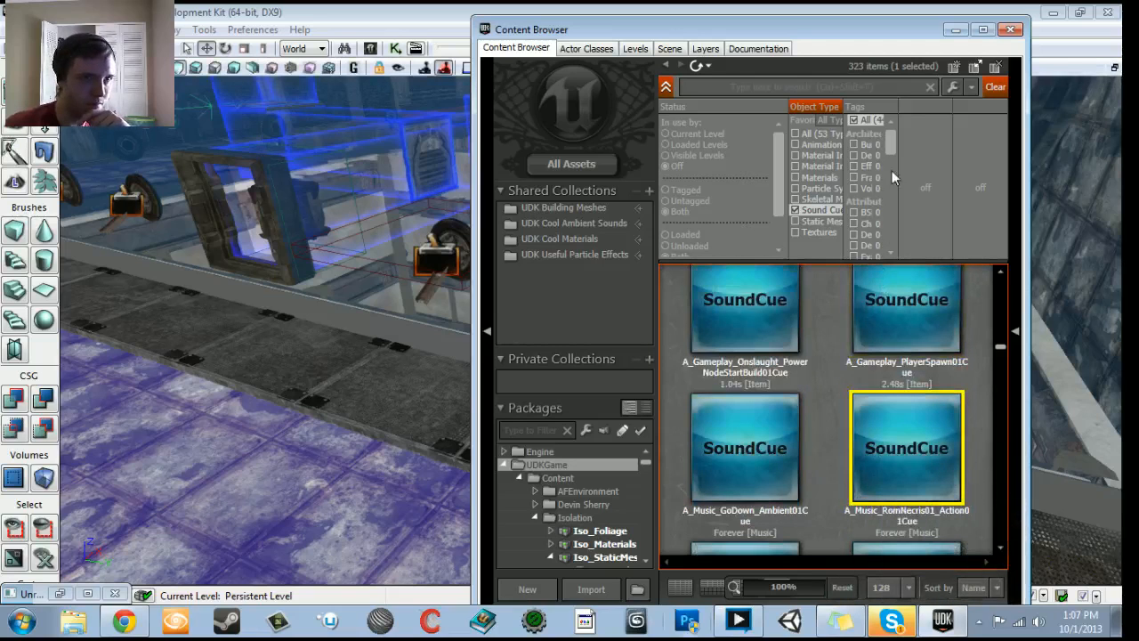
# Step: Select the A_Pickup_Ammo_Link_Cue sound cue and close the Content Browser
pyautogui.click(814, 502)
pyautogui.scroll(-12, 820, 520)
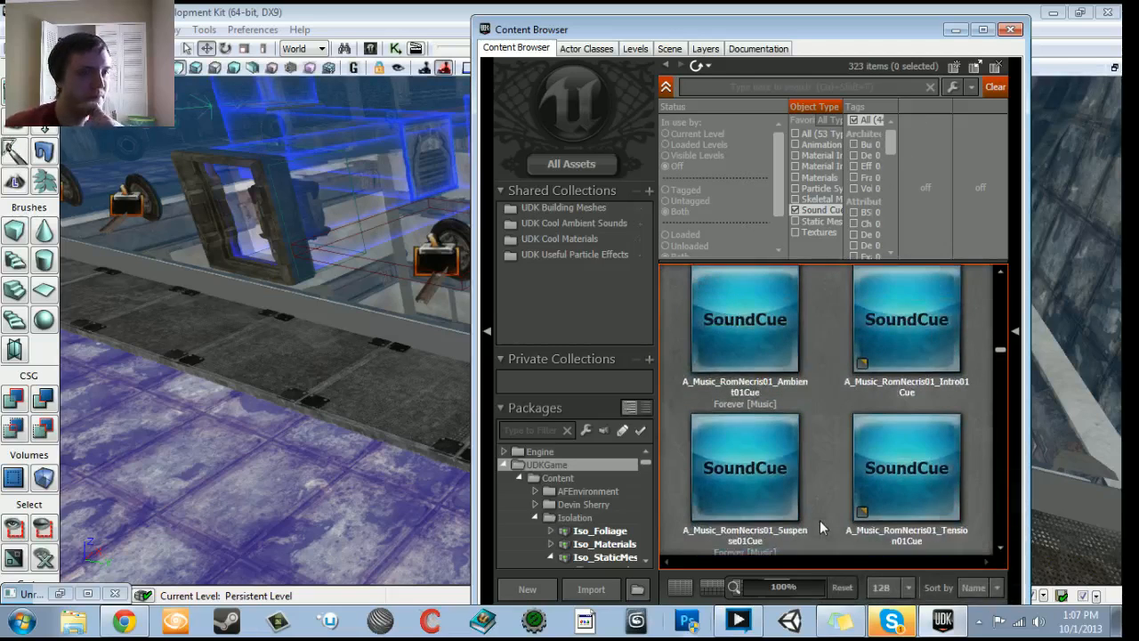
pyautogui.click(856, 411)
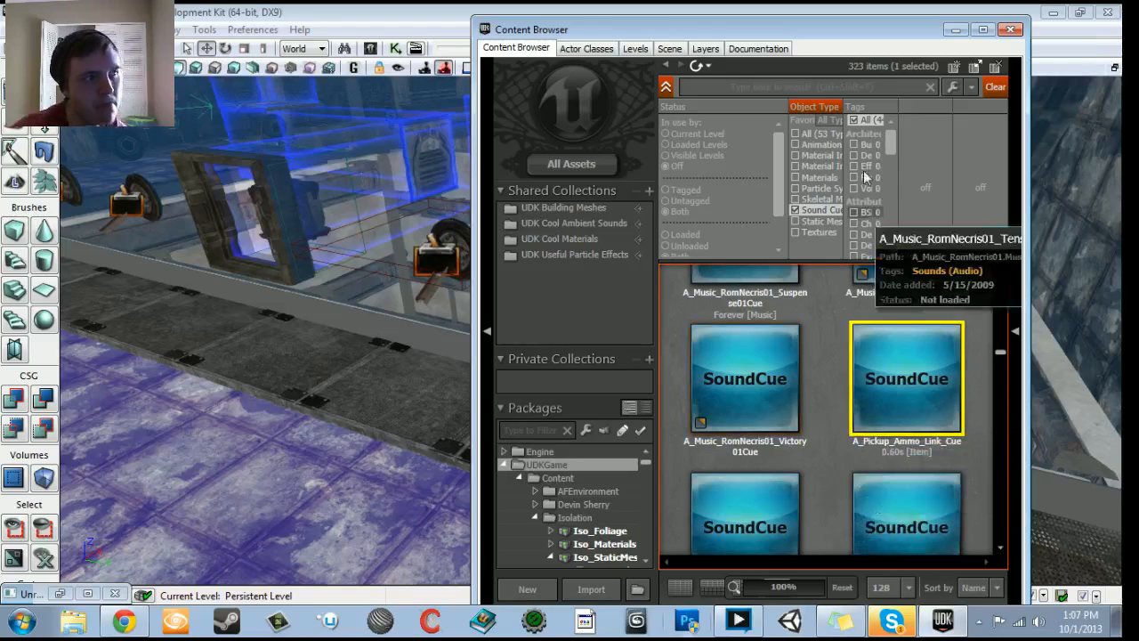
pyautogui.click(1009, 30)
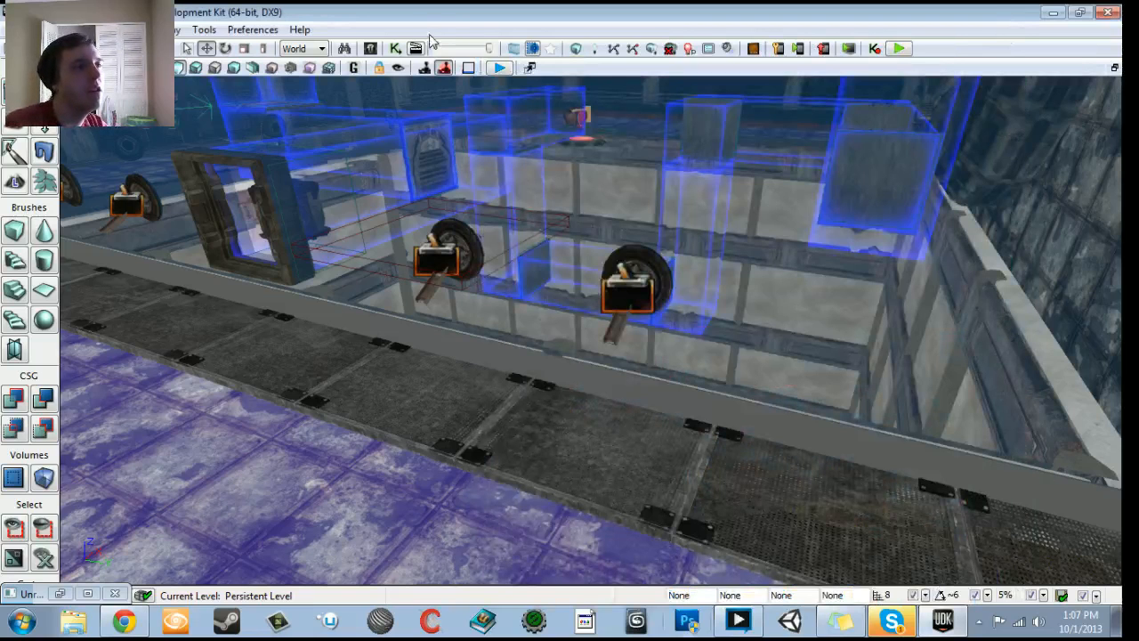
# Step: Open Kismet and open the Matinee in Trigger_11's sequence, above the Switch Two sequence
pyautogui.click(397, 48)
pyautogui.scroll(3, 422, 208)
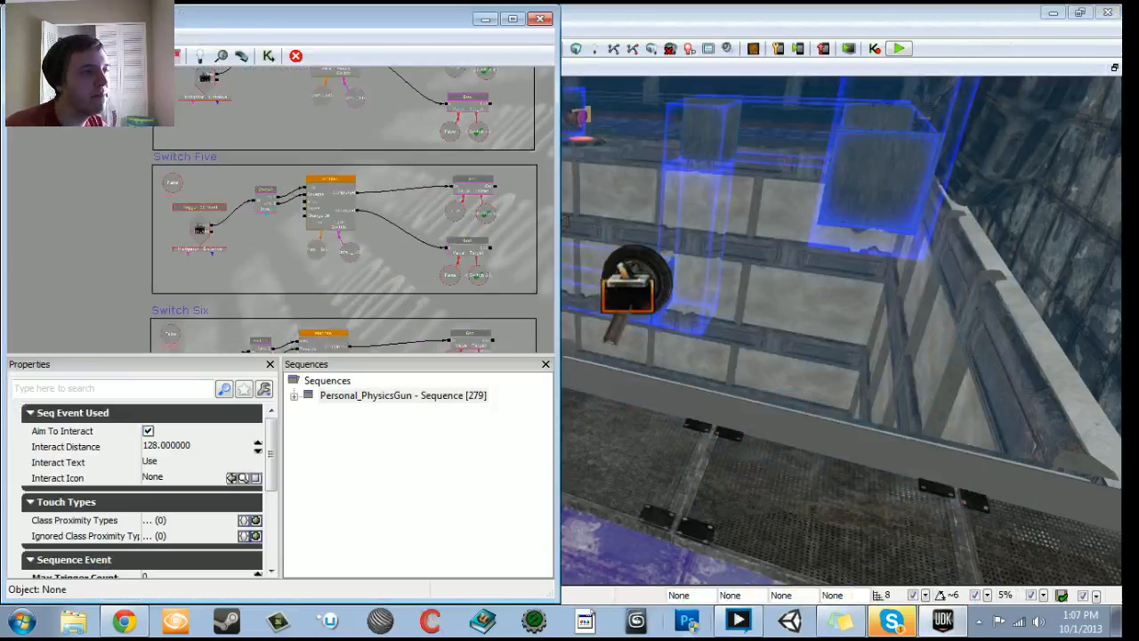
pyautogui.moveTo(333, 216); pyautogui.dragTo(351, 338)
pyautogui.moveTo(364, 180); pyautogui.dragTo(383, 235)
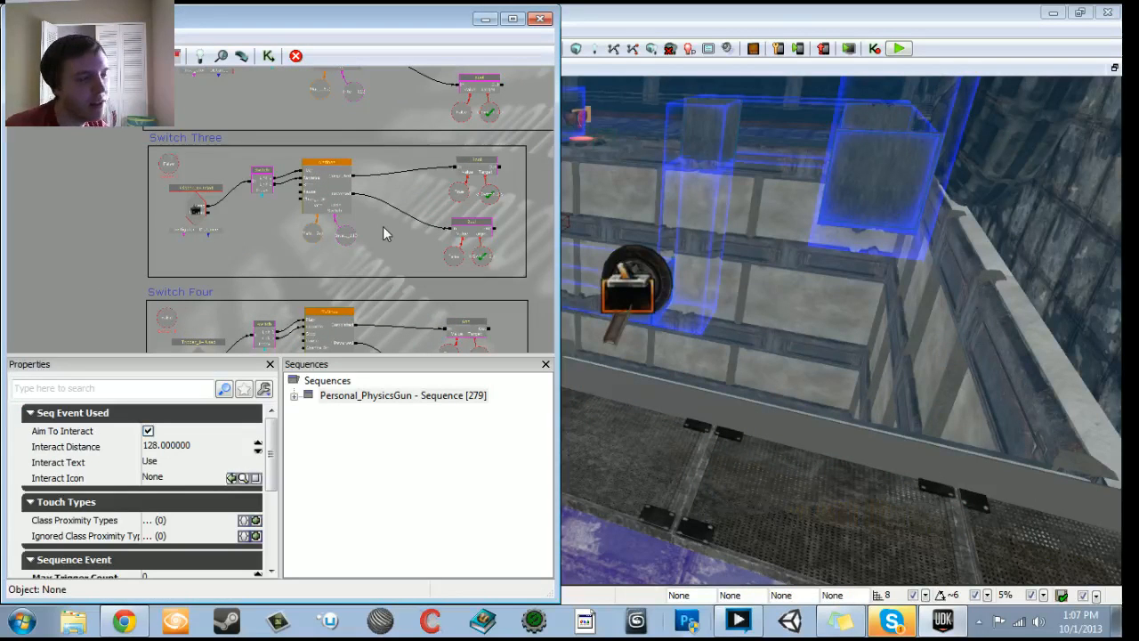
pyautogui.moveTo(382, 228); pyautogui.dragTo(381, 414)
pyautogui.moveTo(409, 129); pyautogui.dragTo(400, 313)
pyautogui.scroll(4, 401, 223)
pyautogui.moveTo(276, 183); pyautogui.dragTo(250, 217)
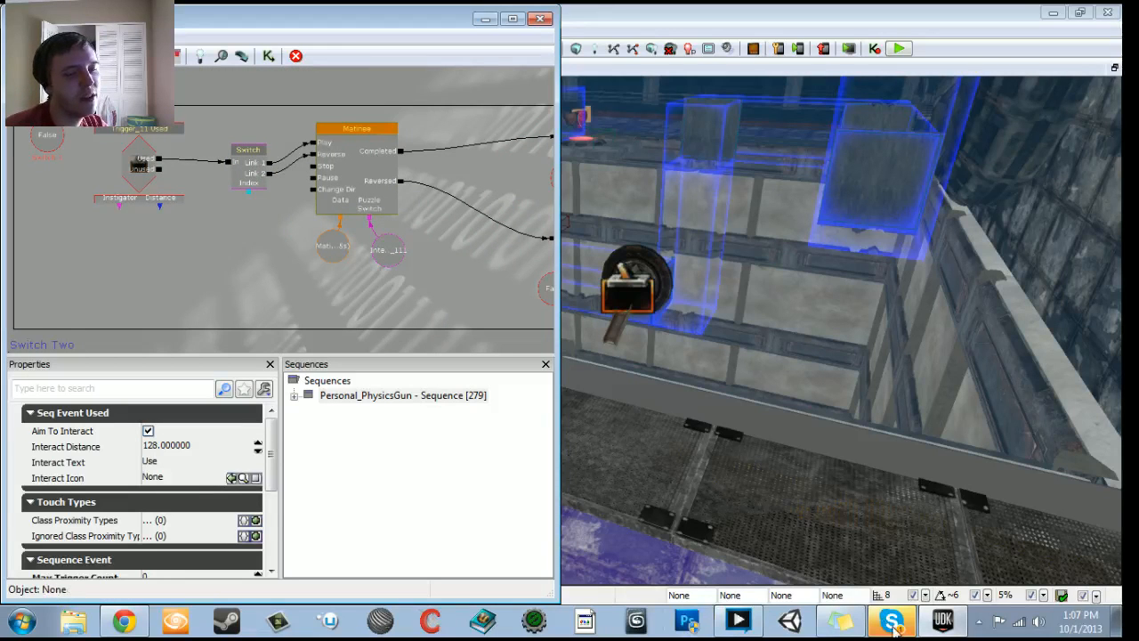
pyautogui.scroll(1, 449, 166)
pyautogui.moveTo(429, 169); pyautogui.dragTo(374, 218)
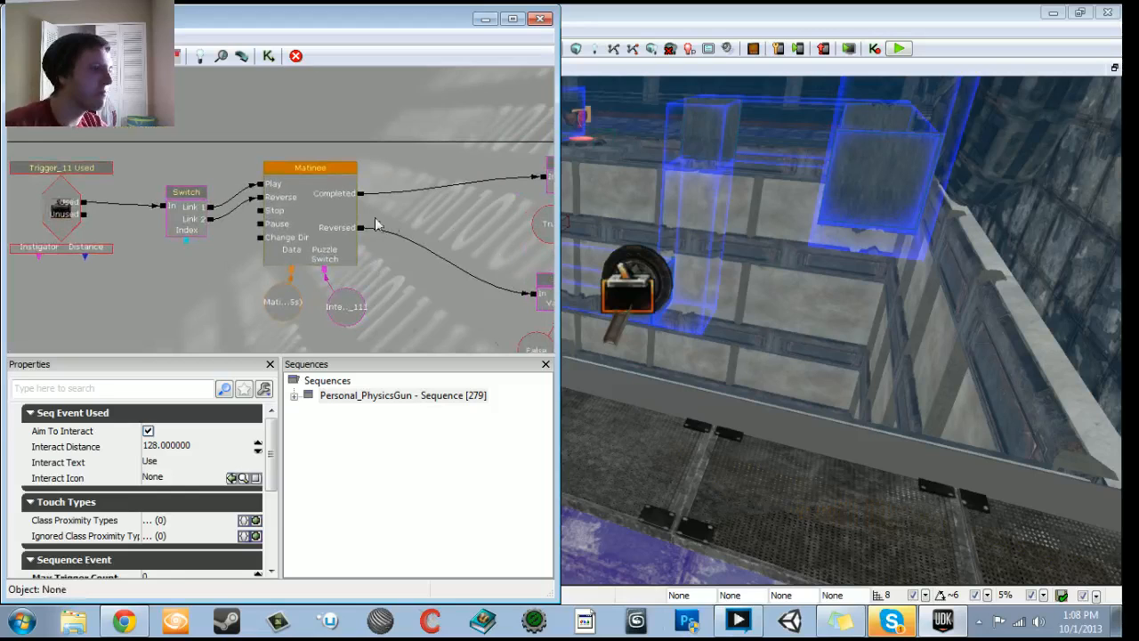
pyautogui.doubleClick(301, 223)
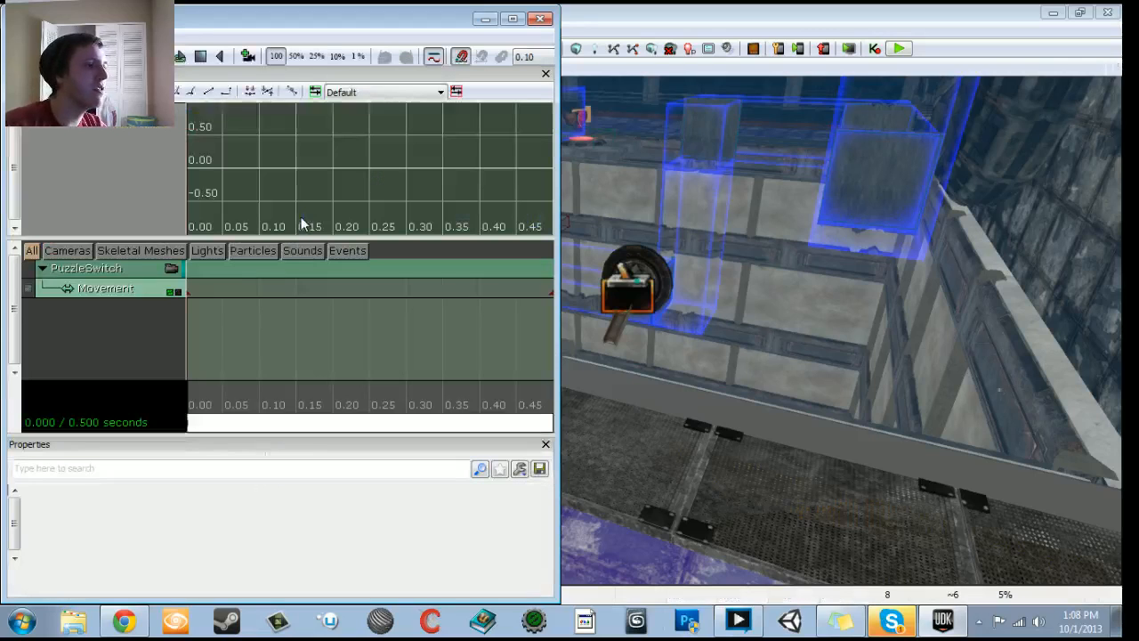
# Step: Add a sound track to the PuzzleSwitch group, key A_Pickup_Ammo_Link_Cue at 0.00 s, and try out Play On Reverse
pyautogui.click(89, 271)
pyautogui.rightClick(89, 271)
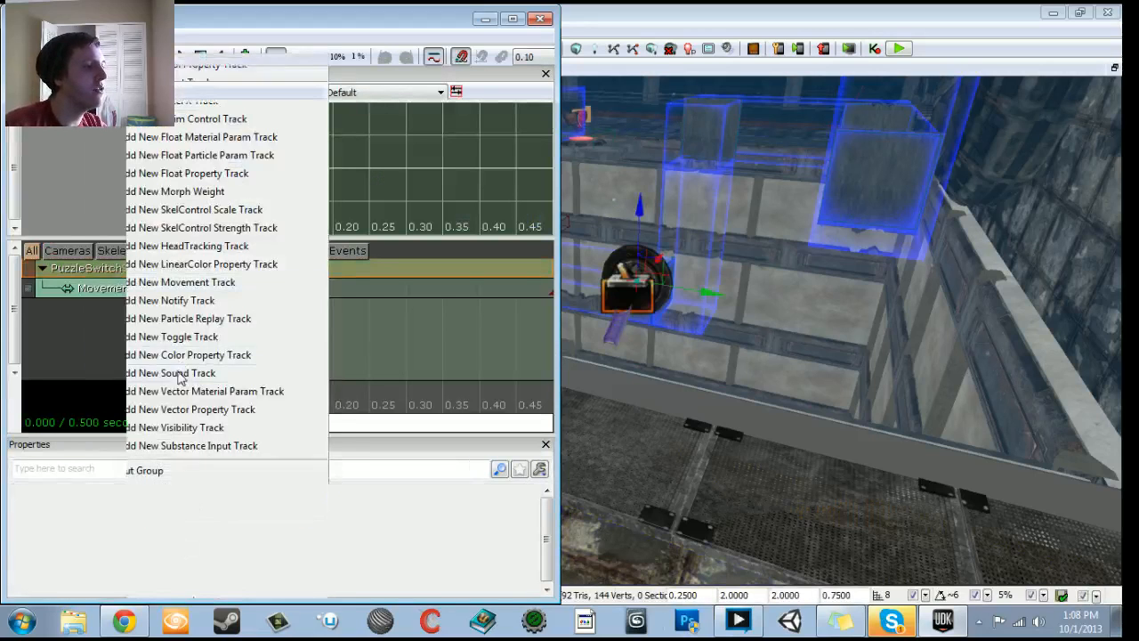
pyautogui.click(178, 374)
pyautogui.scroll(-2, 256, 418)
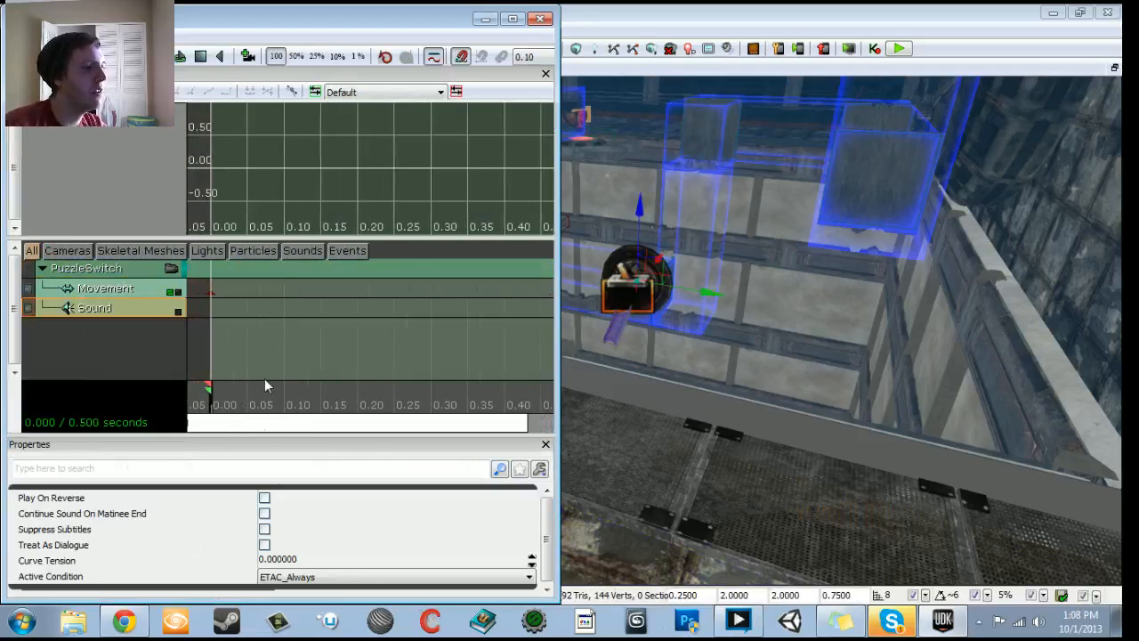
pyautogui.scroll(-2, 264, 379)
pyautogui.press('Return')
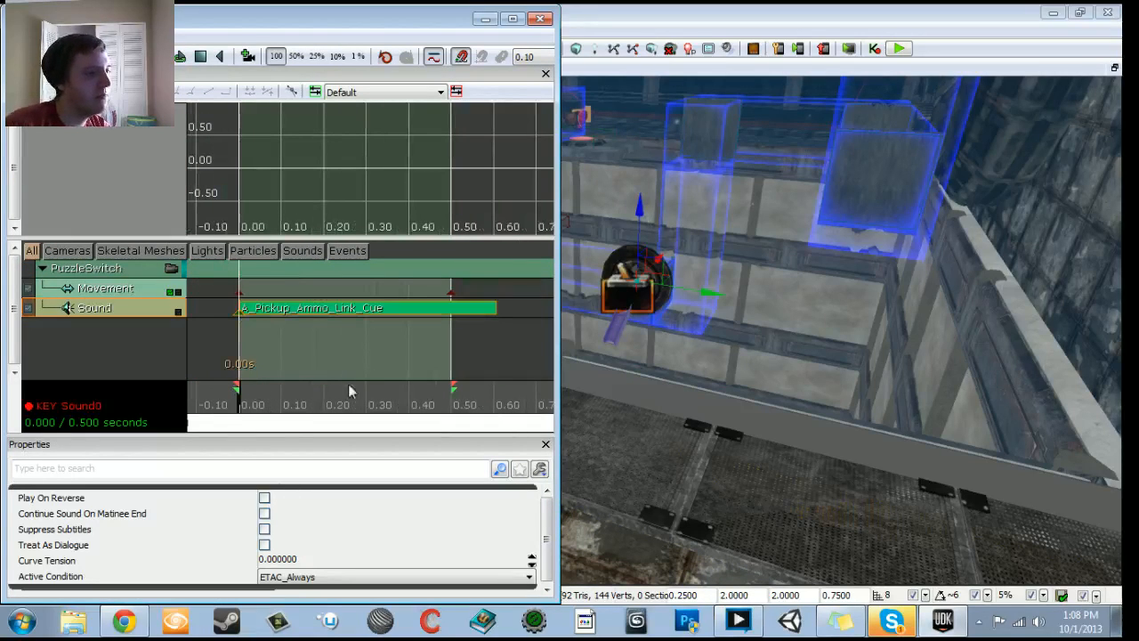
pyautogui.click(264, 500)
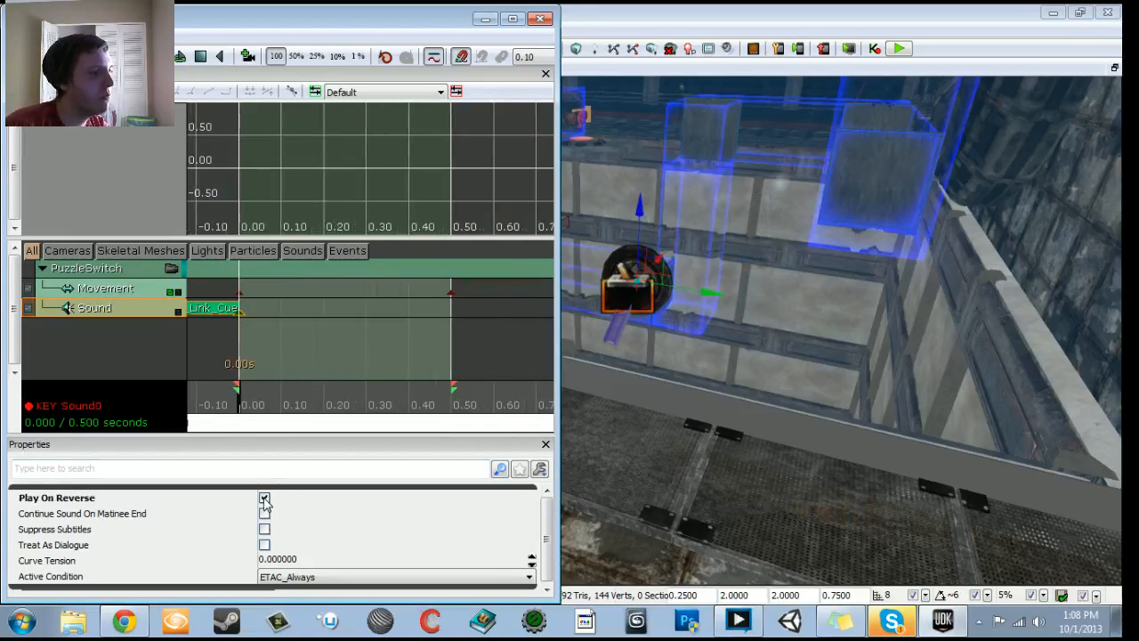
pyautogui.click(264, 499)
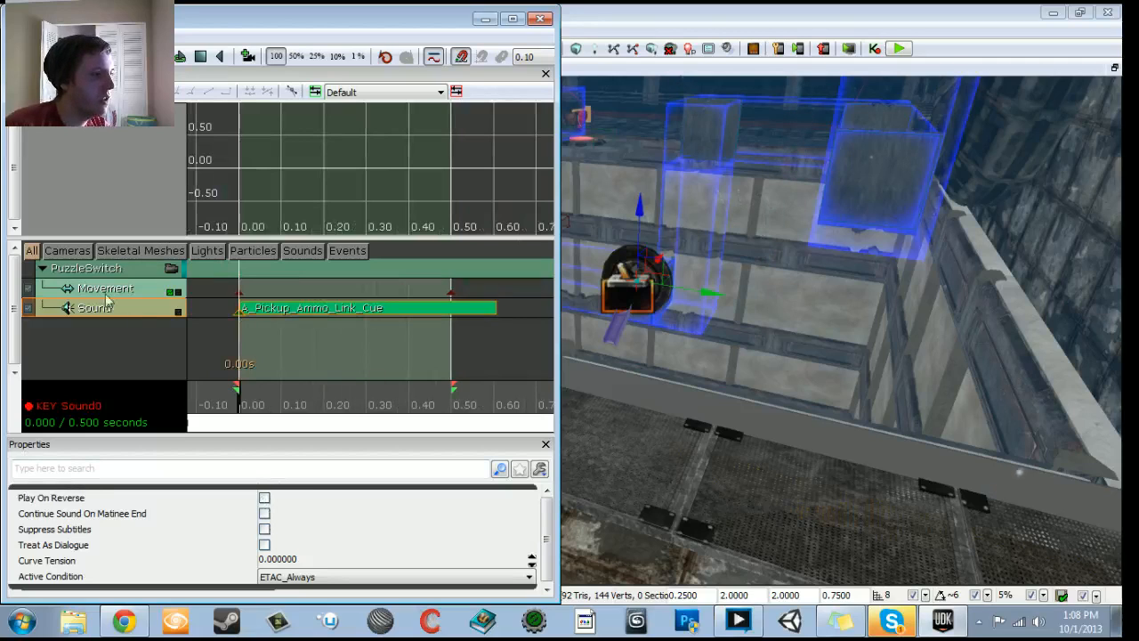
# Step: Add a second sound track to the PuzzleSwitch group and key A_Pickup_Ammo_Link_Cue on it at 0.50 s
pyautogui.click(98, 267)
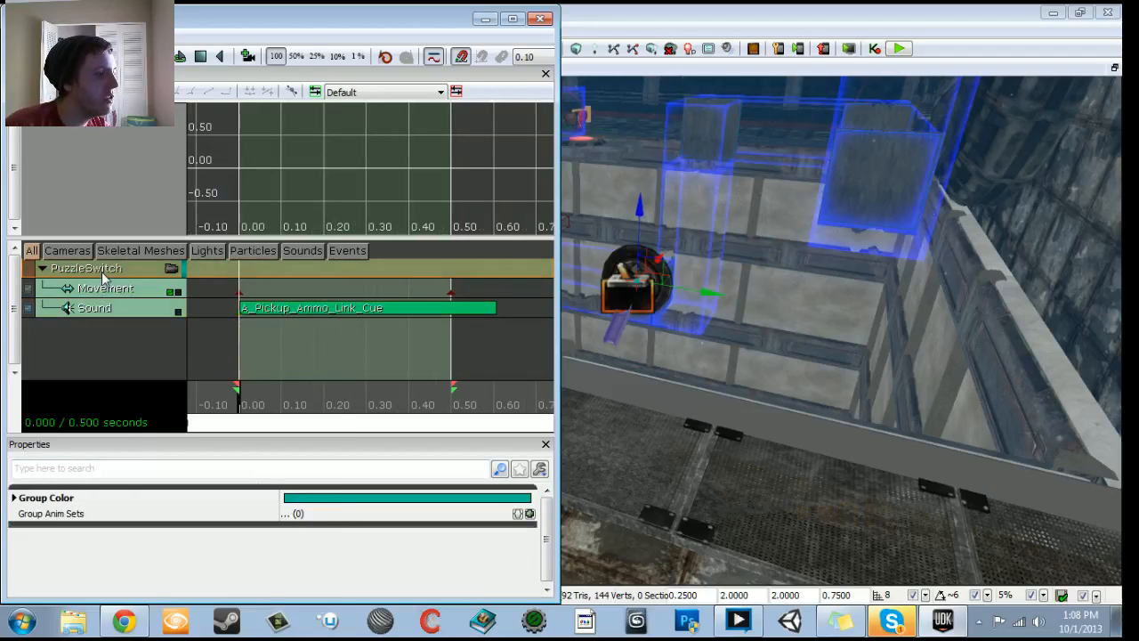
pyautogui.rightClick(103, 268)
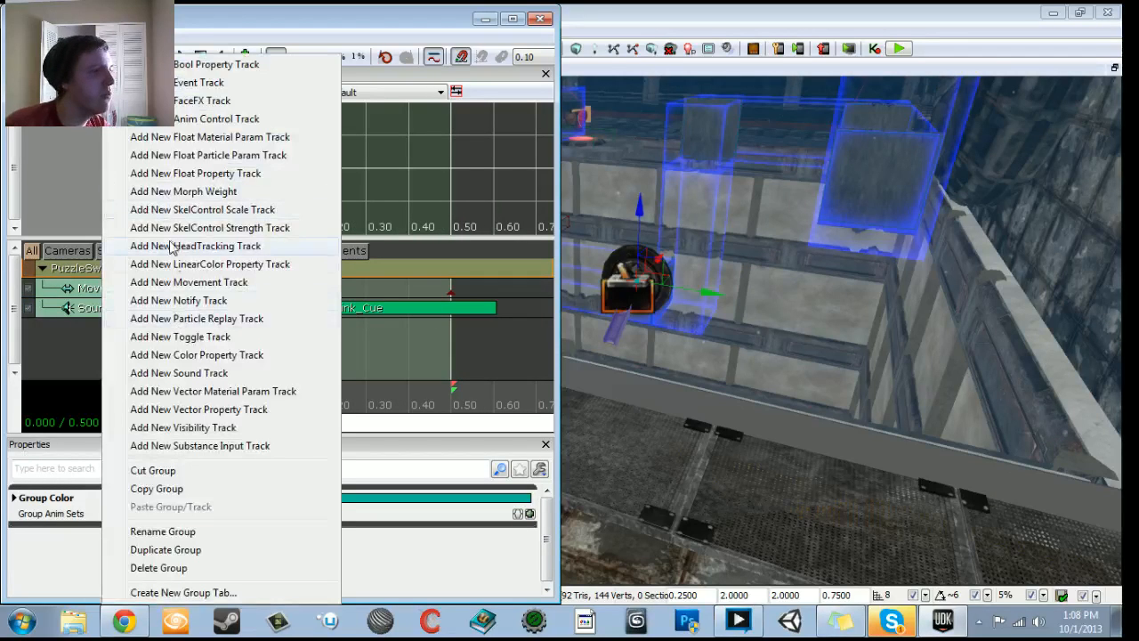
pyautogui.click(162, 373)
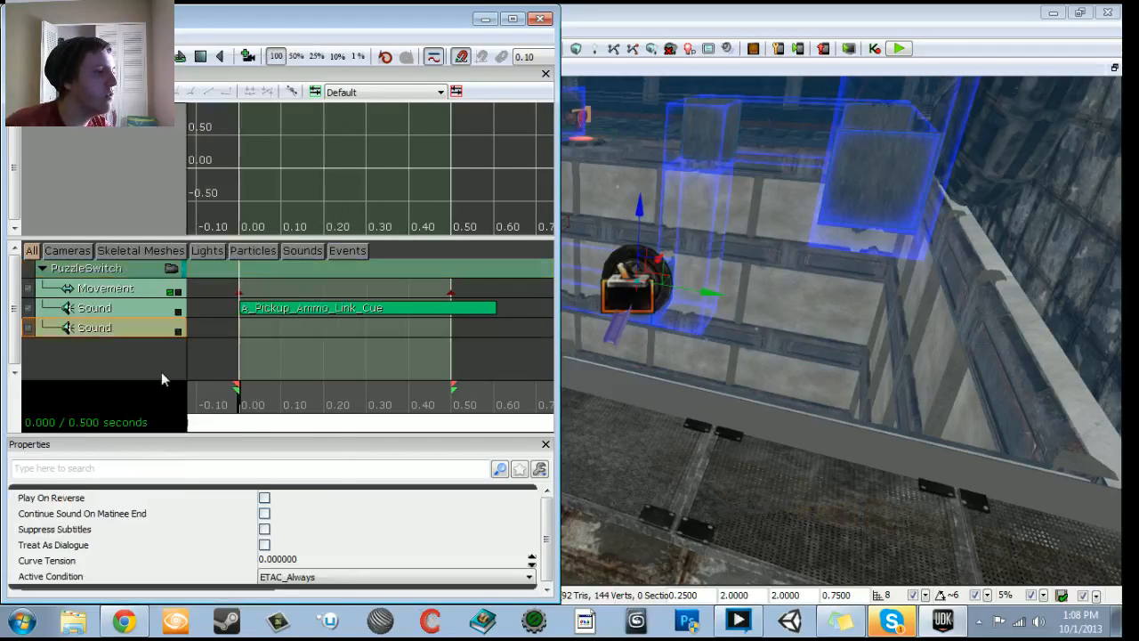
pyautogui.press('Return')
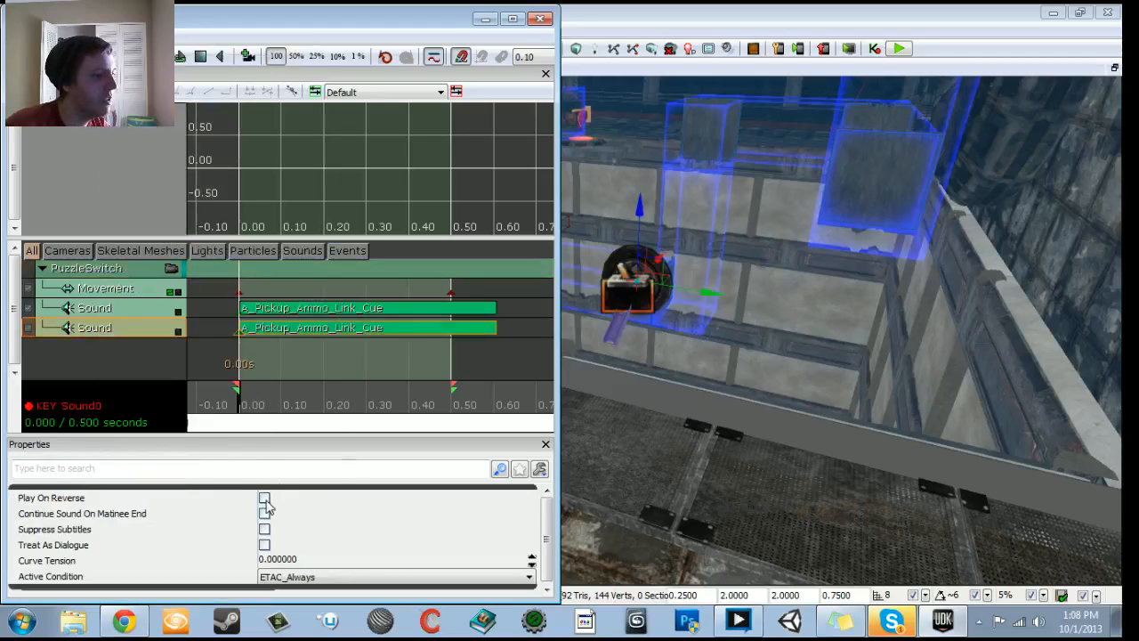
pyautogui.press('Delete')
pyautogui.moveTo(249, 387); pyautogui.dragTo(452, 391)
pyautogui.press('Return')
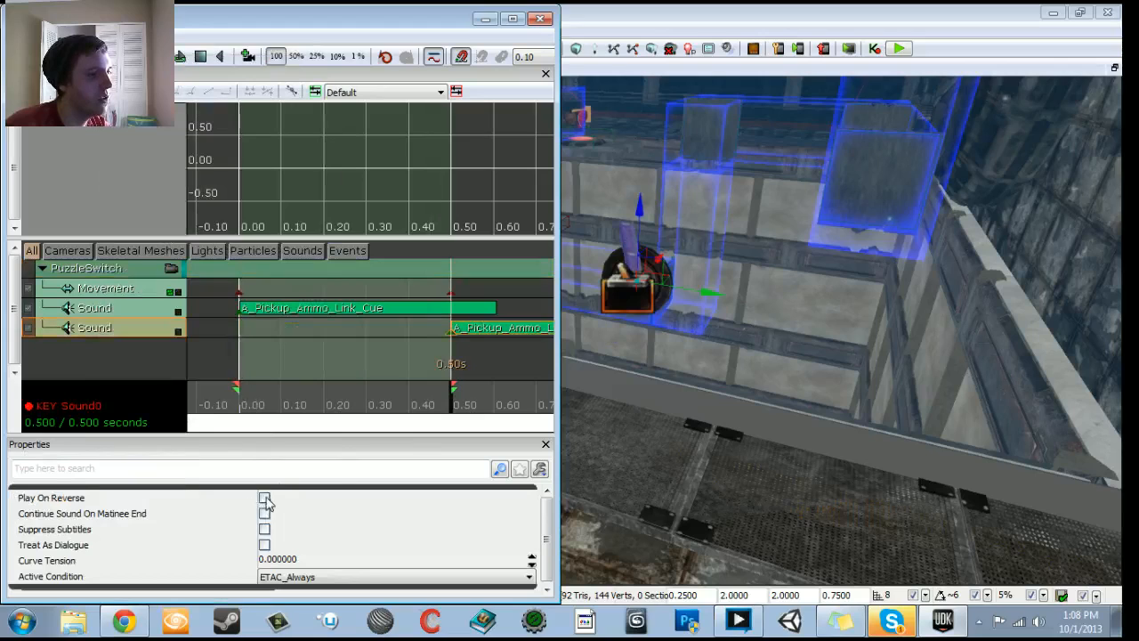
# Step: Enable Play On Reverse on the second sound track, preview the lever movement forward and in reverse, and close the Matinee
pyautogui.click(266, 499)
pyautogui.moveTo(451, 415); pyautogui.dragTo(233, 399)
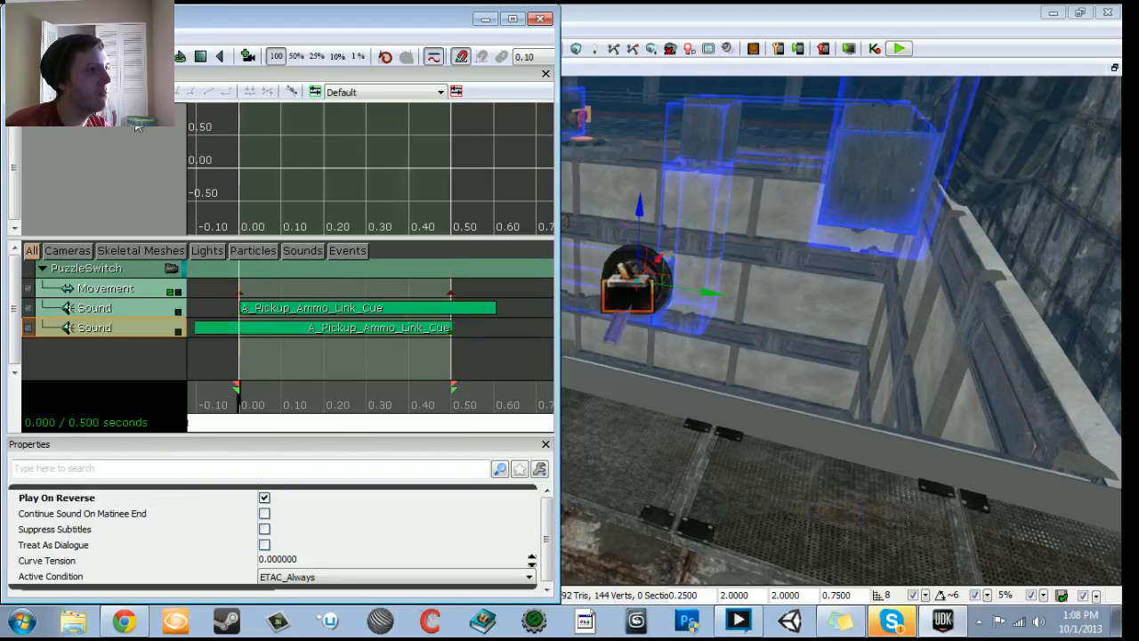
pyautogui.press('l')
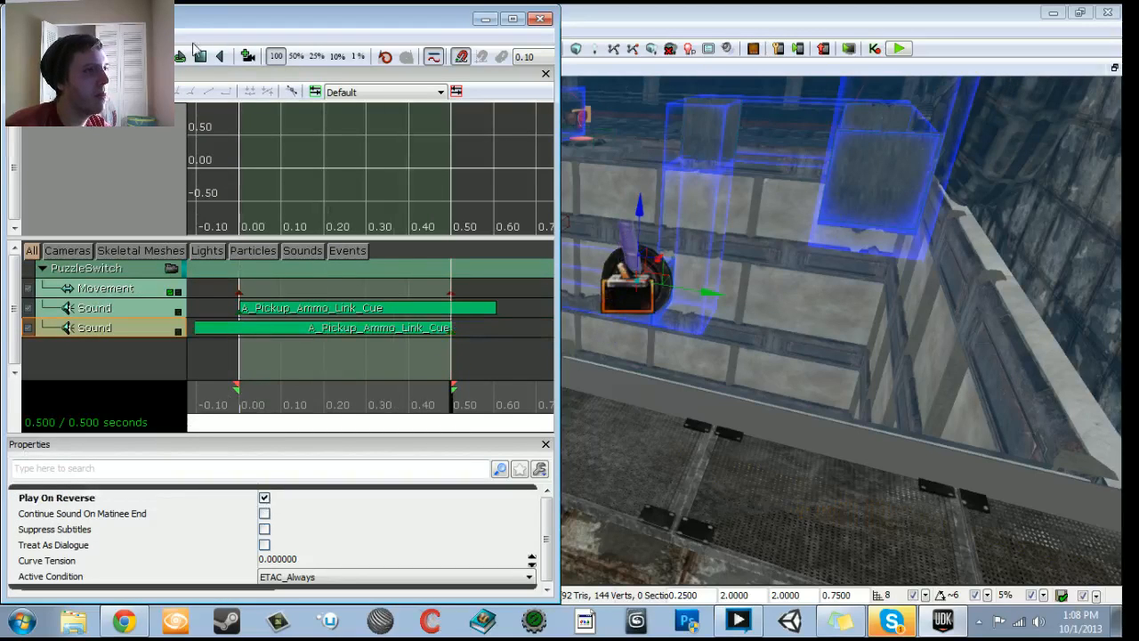
pyautogui.click(223, 57)
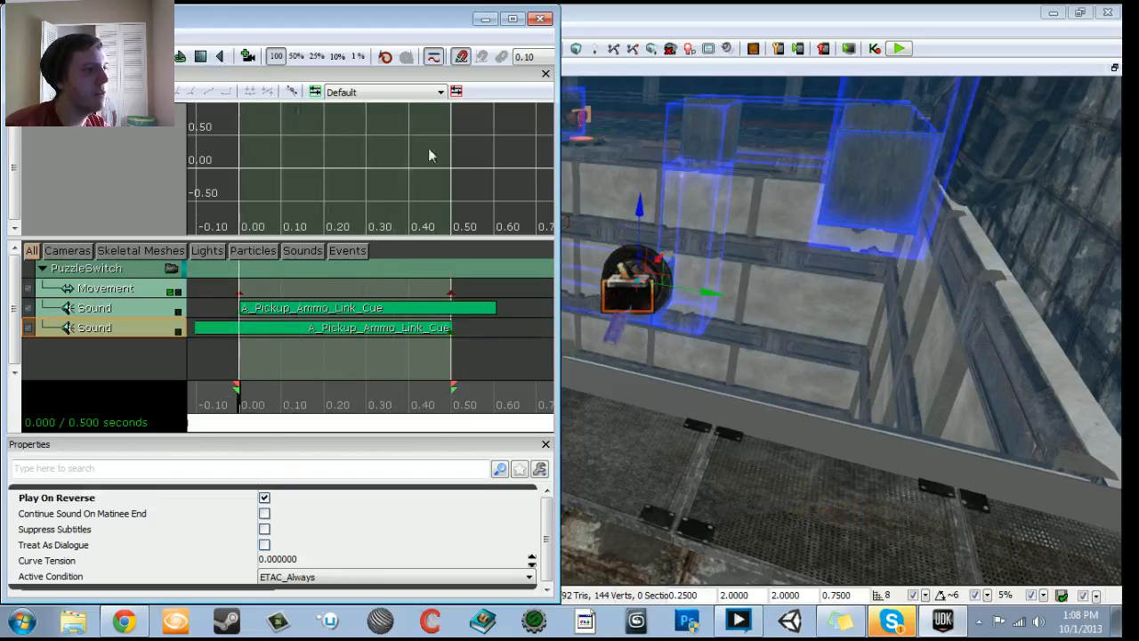
pyautogui.click(540, 18)
# Step: Open the Matinee in the Switch Two sequence and add two sound tracks to its PuzzleSwitch group
pyautogui.scroll(-3, 400, 268)
pyautogui.scroll(3, 350, 213)
pyautogui.doubleClick(283, 229)
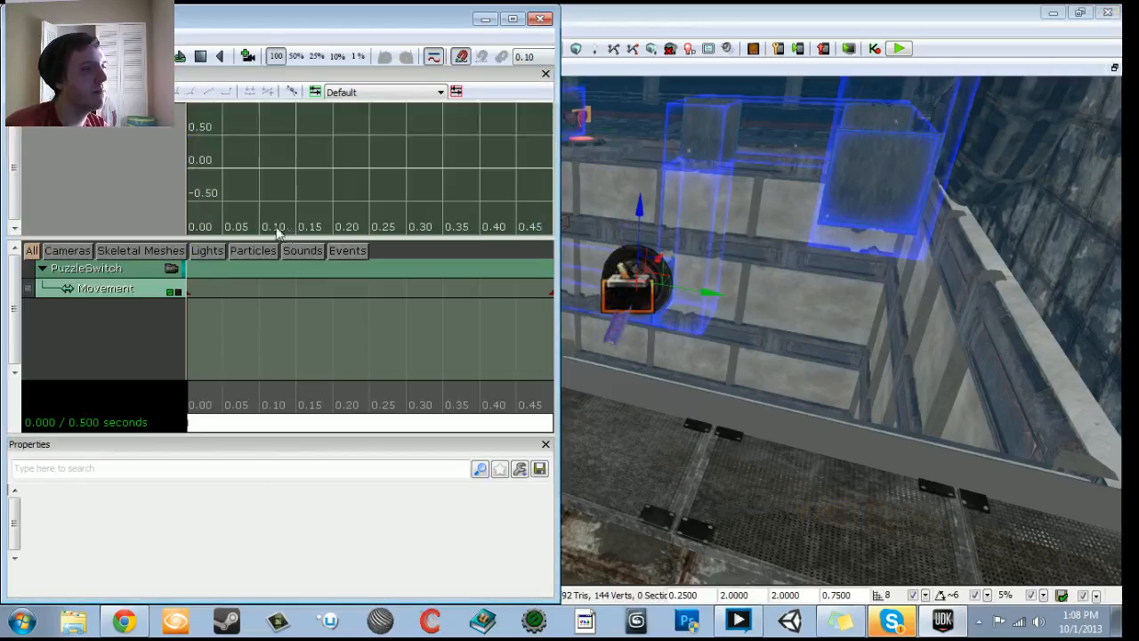
pyautogui.rightClick(93, 279)
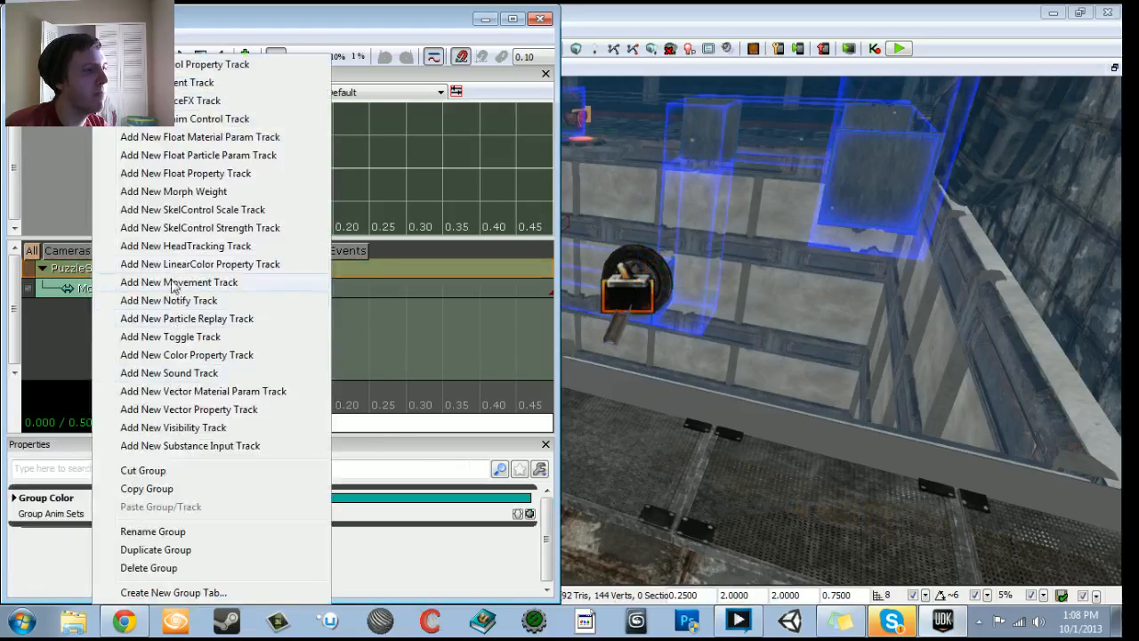
pyautogui.click(166, 373)
pyautogui.rightClick(96, 268)
pyautogui.click(164, 377)
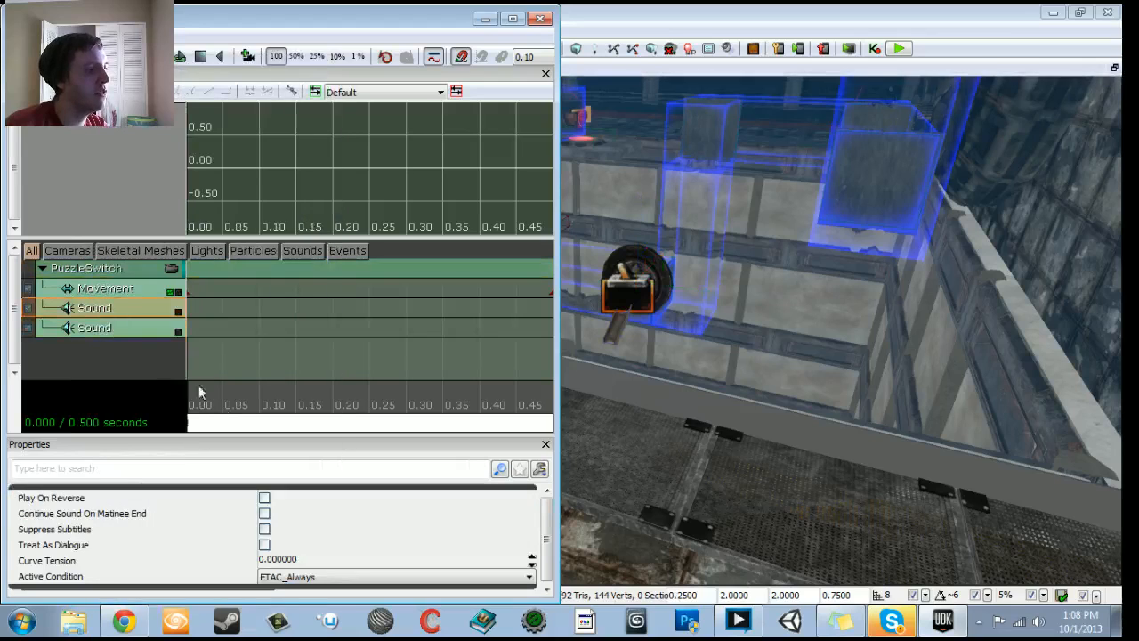
# Step: Key A_Pickup_Ammo_Link_Cue at 0.00 s on Switch Two's first sound track and at 0.50 s with Play On Reverse on the second, and close the Matinee
pyautogui.scroll(-3, 240, 411)
pyautogui.press('Return')
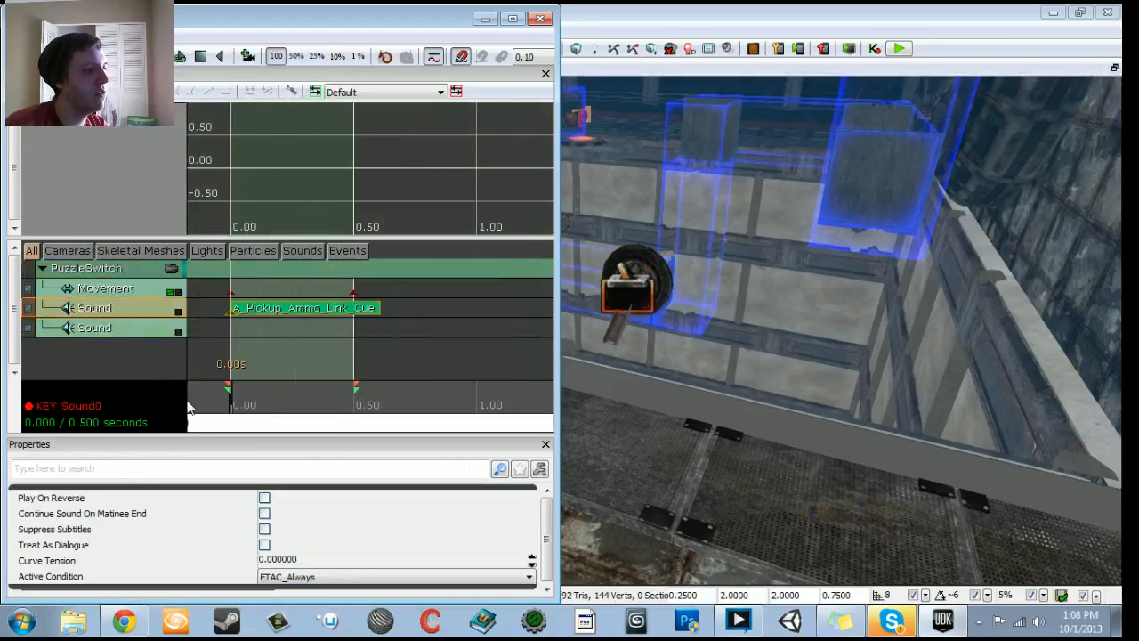
pyautogui.click(113, 323)
pyautogui.moveTo(219, 405); pyautogui.dragTo(449, 412)
pyautogui.press('Return')
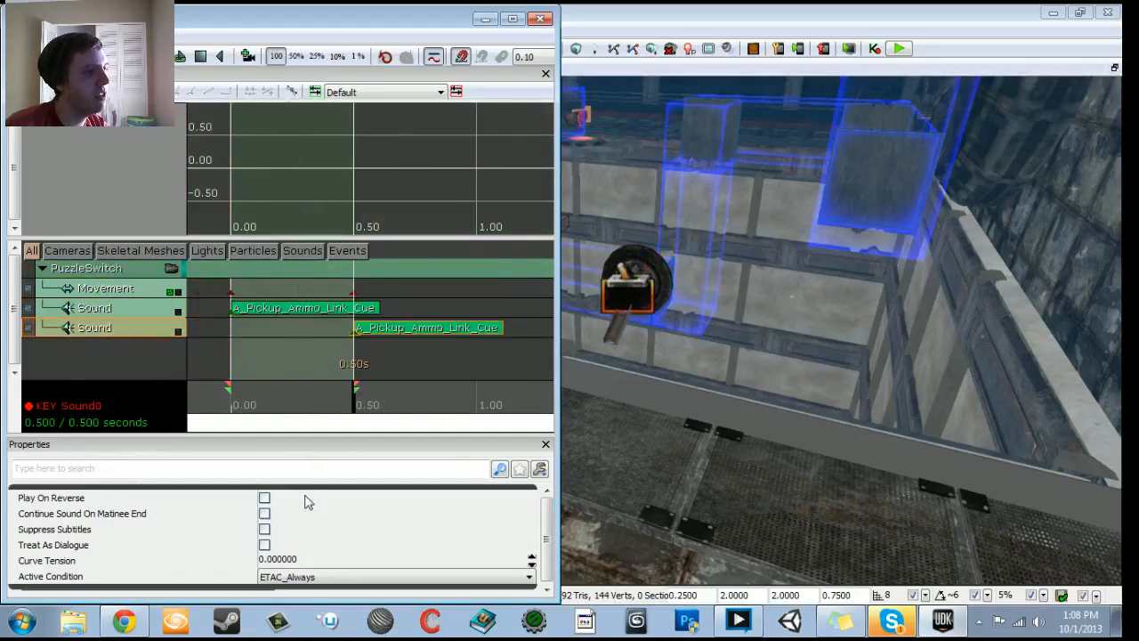
pyautogui.click(265, 500)
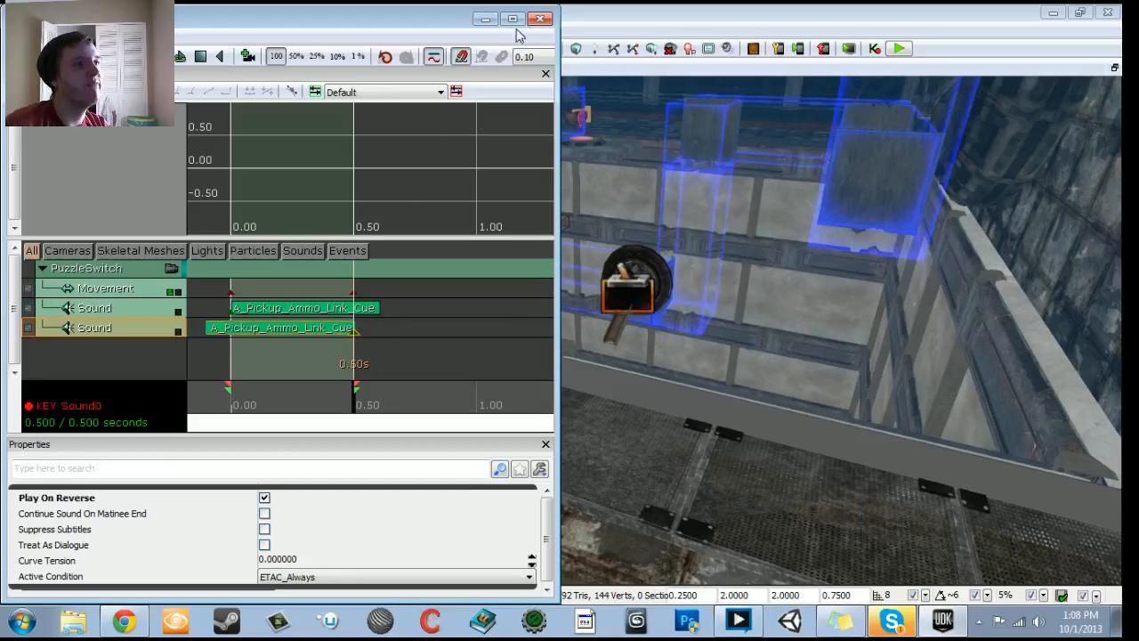
pyautogui.click(544, 20)
# Step: Open the Matinee in the sequence above Switch Four and add two sound tracks to its PuzzleSwitch group
pyautogui.scroll(-3, 303, 262)
pyautogui.moveTo(356, 307); pyautogui.dragTo(367, 57)
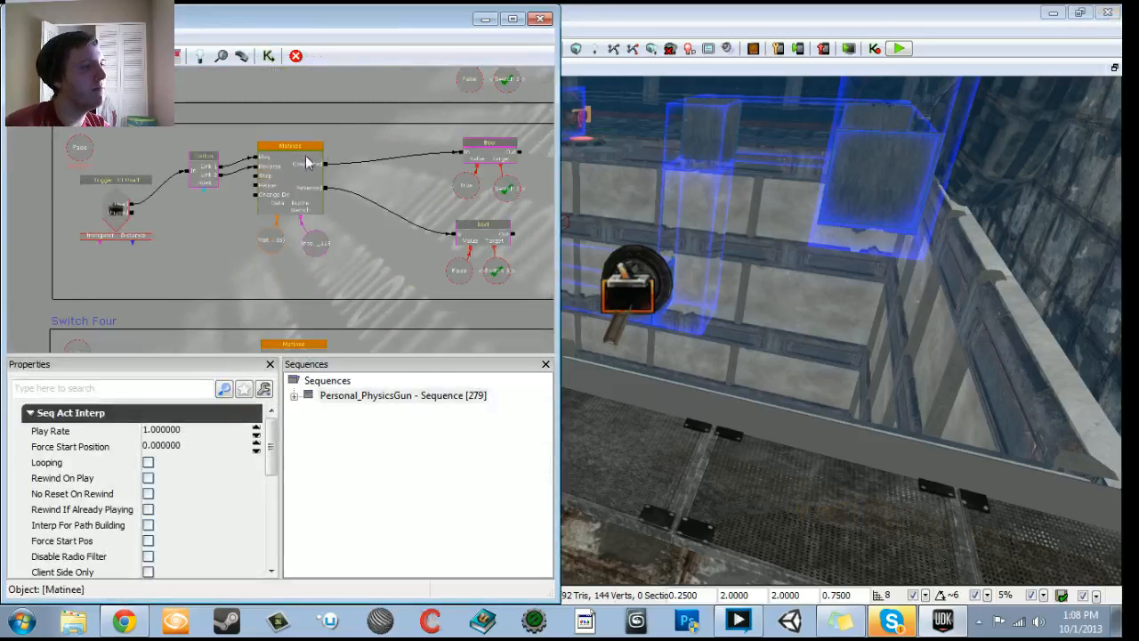
pyautogui.click(297, 187)
pyautogui.doubleClick(297, 185)
pyautogui.click(144, 270)
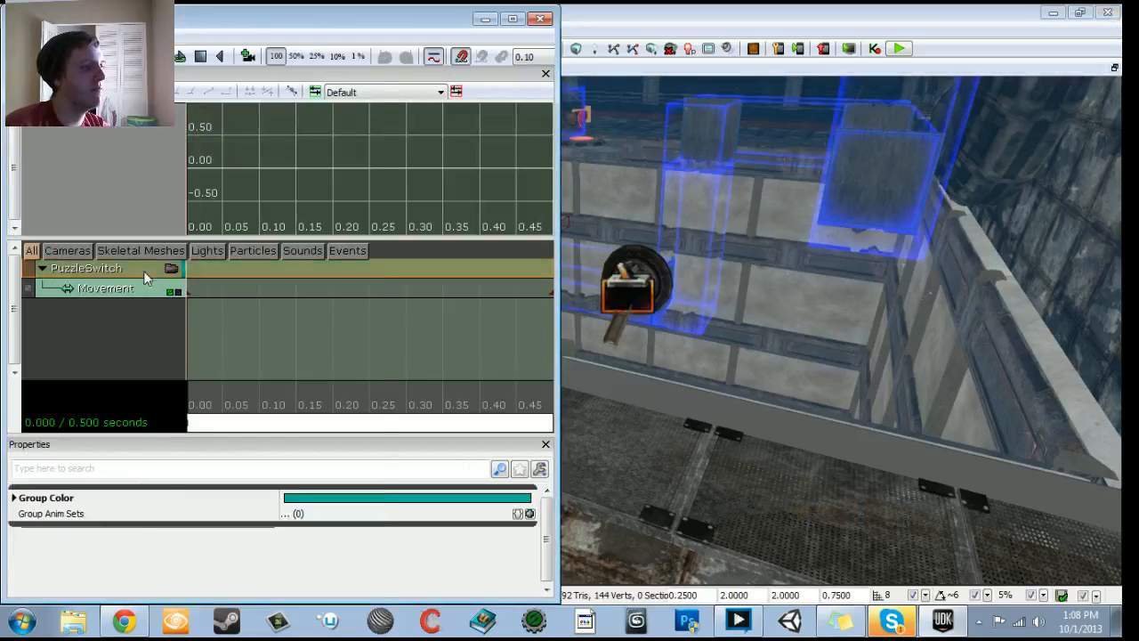
pyautogui.rightClick(143, 271)
pyautogui.click(232, 371)
pyautogui.click(116, 268)
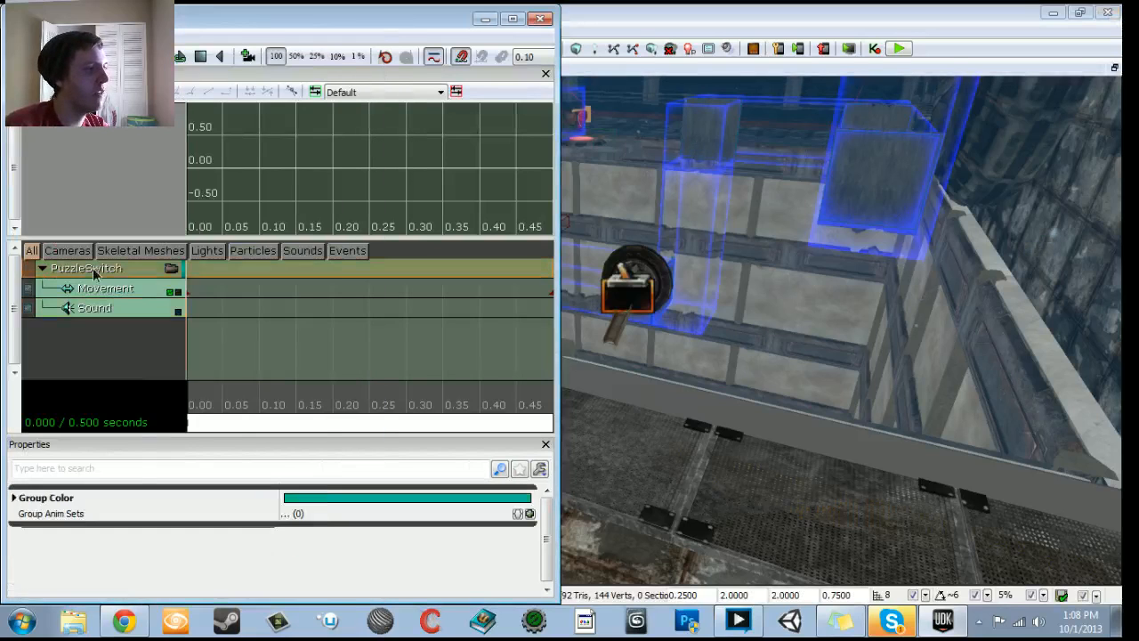
pyautogui.rightClick(116, 268)
pyautogui.click(153, 371)
# Step: Key A_Pickup_Ammo_Link_Cue at 0.00 s on the first sound track and at 0.50 s with Play On Reverse on the second, and close the Matinee
pyautogui.scroll(-6, 264, 392)
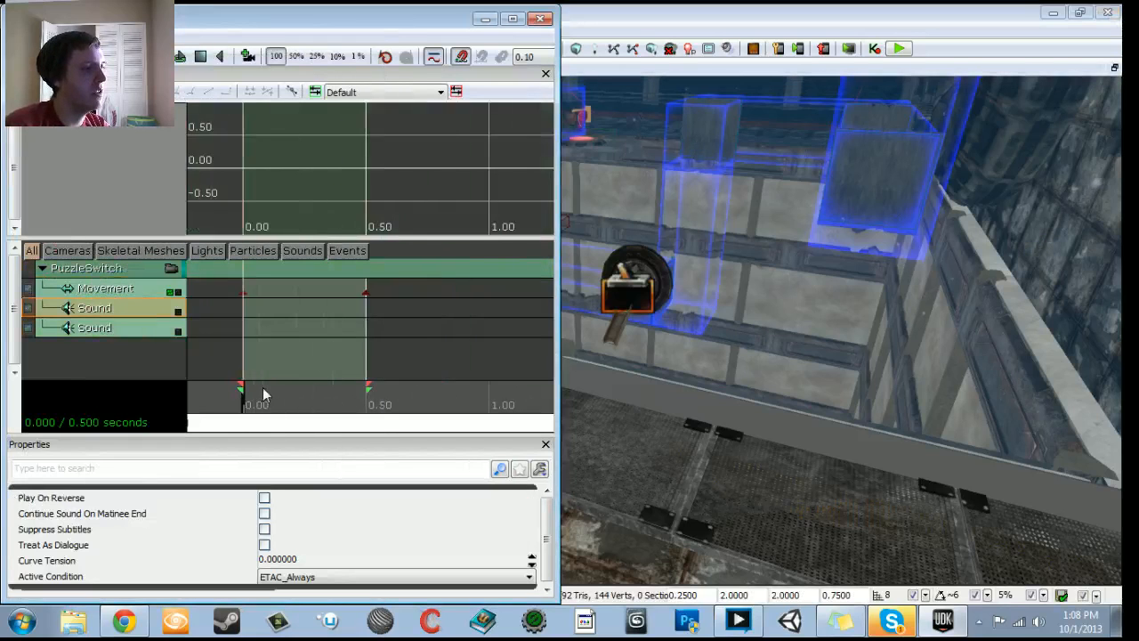
pyautogui.press('Return')
pyautogui.click(156, 329)
pyautogui.moveTo(259, 407); pyautogui.dragTo(368, 394)
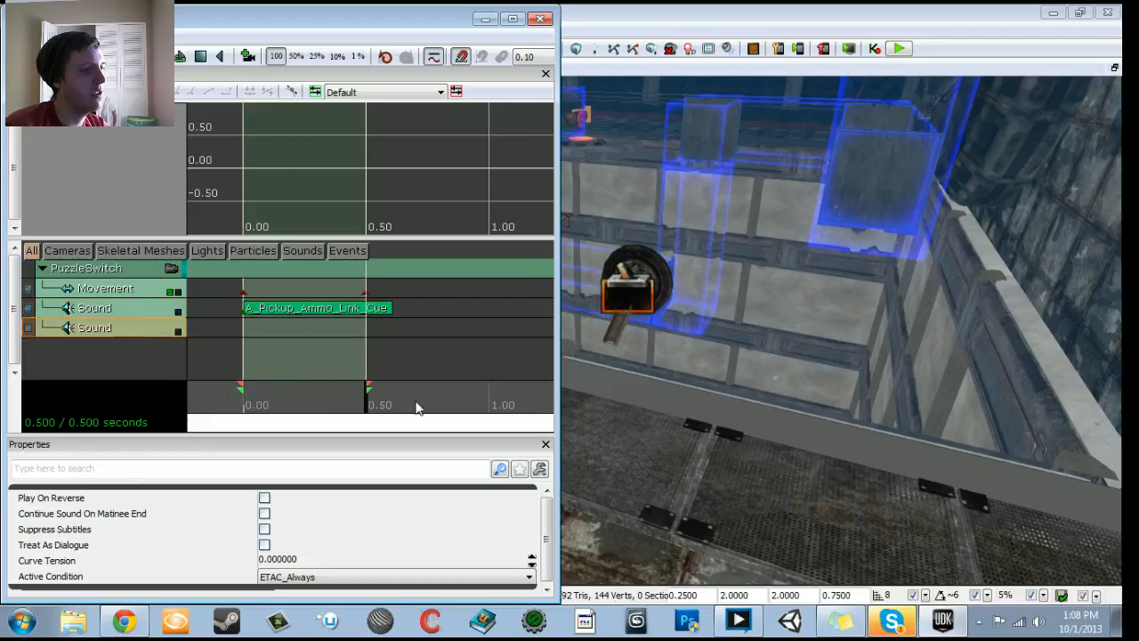
pyautogui.press('Return')
pyautogui.click(265, 498)
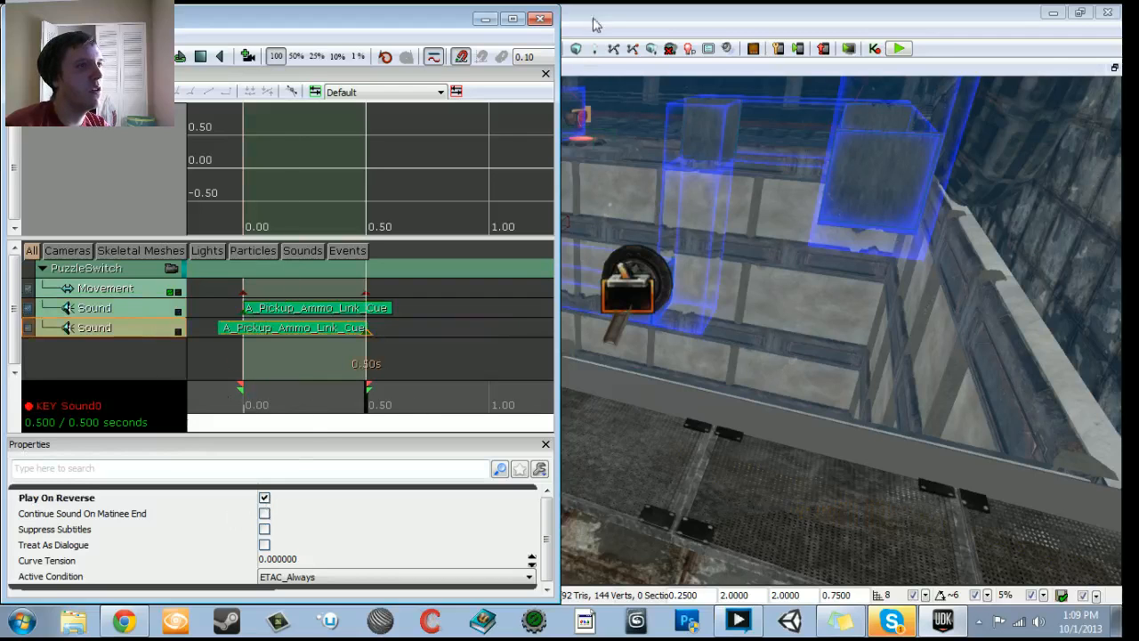
pyautogui.click(548, 22)
# Step: Open the Matinee in the Switch Four sequence and add two sound tracks to its PuzzleSwitch group
pyautogui.moveTo(358, 315)
pyautogui.mouseDown()
pyautogui.moveTo(353, 259)
pyautogui.moveTo(352, 300)
pyautogui.mouseUp()
pyautogui.click(352, 300)
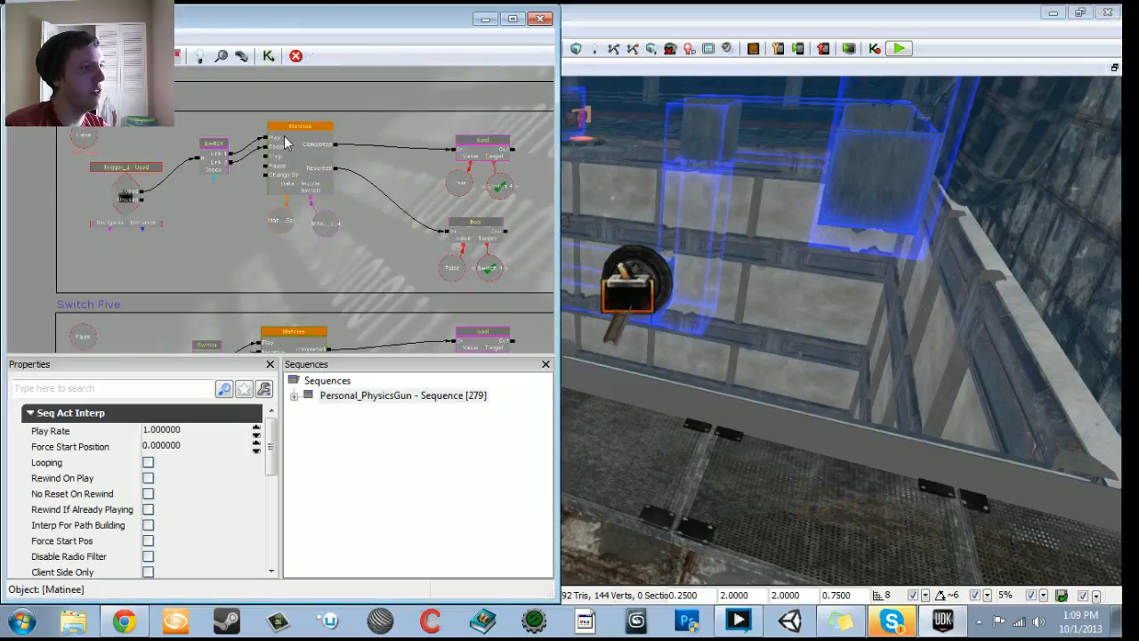
pyautogui.doubleClick(289, 157)
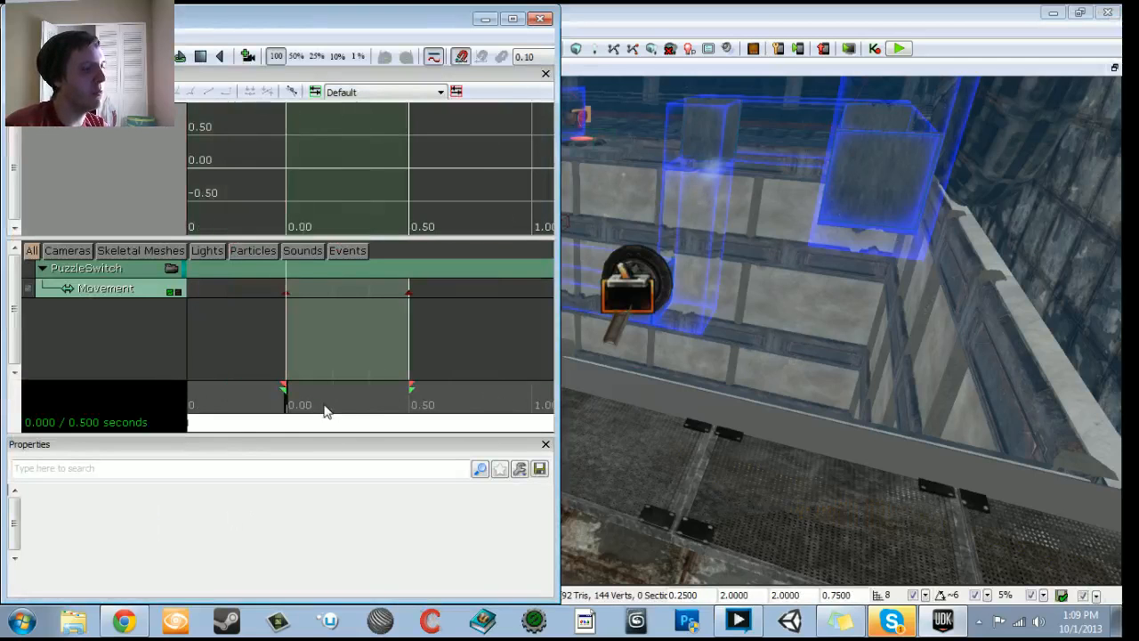
pyautogui.press('Return')
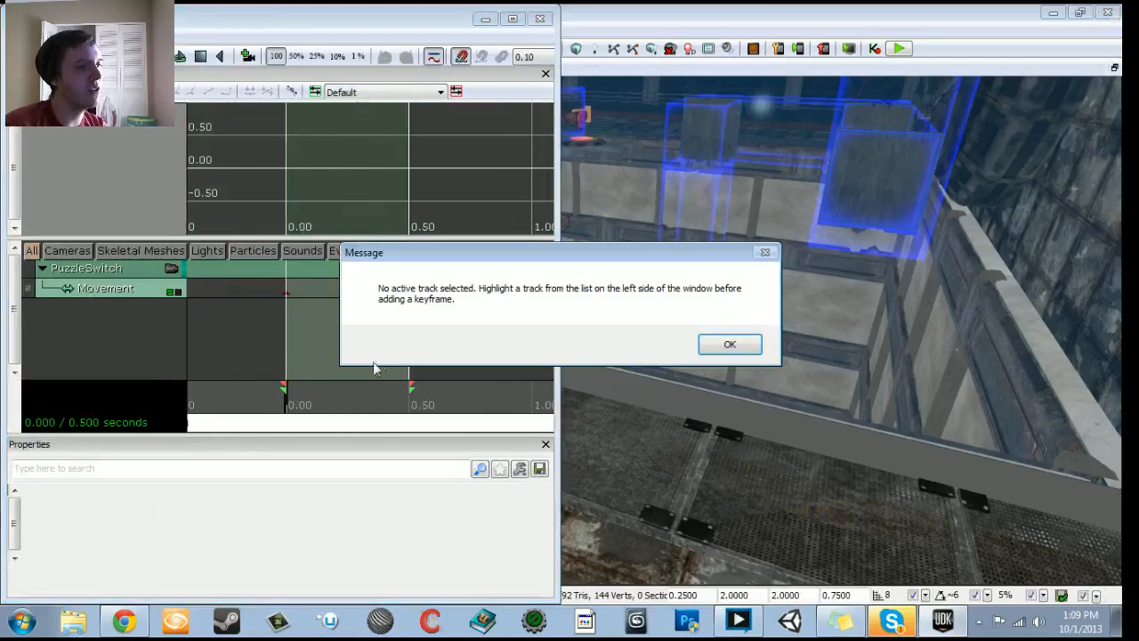
pyautogui.click(726, 344)
pyautogui.click(127, 270)
pyautogui.rightClick(127, 269)
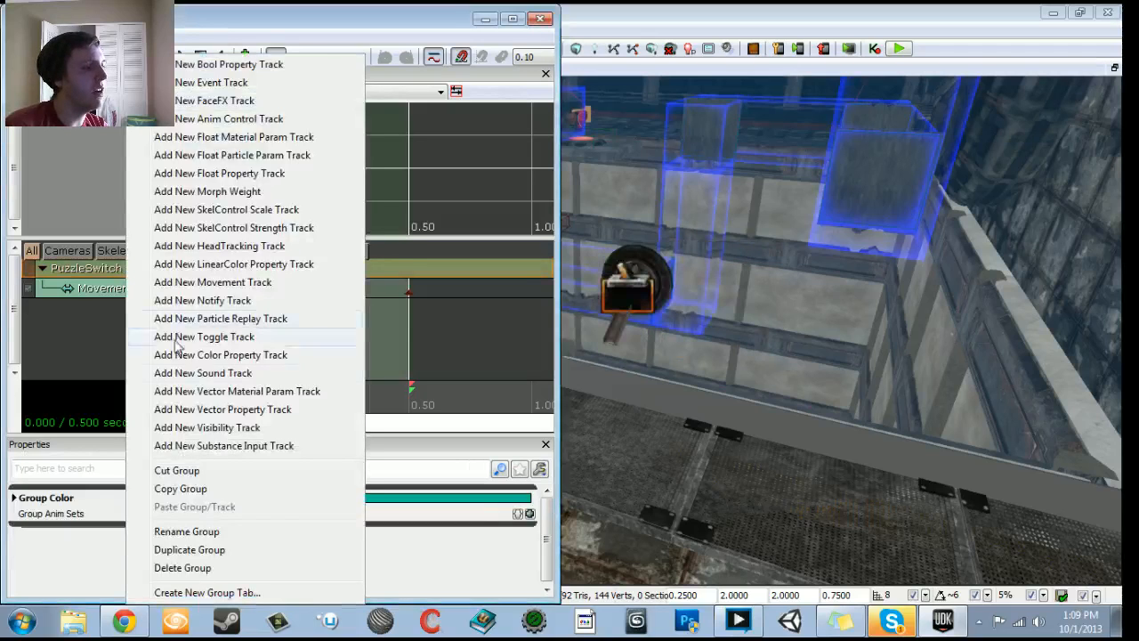
pyautogui.click(204, 374)
pyautogui.click(107, 268)
pyautogui.rightClick(125, 267)
pyautogui.click(160, 371)
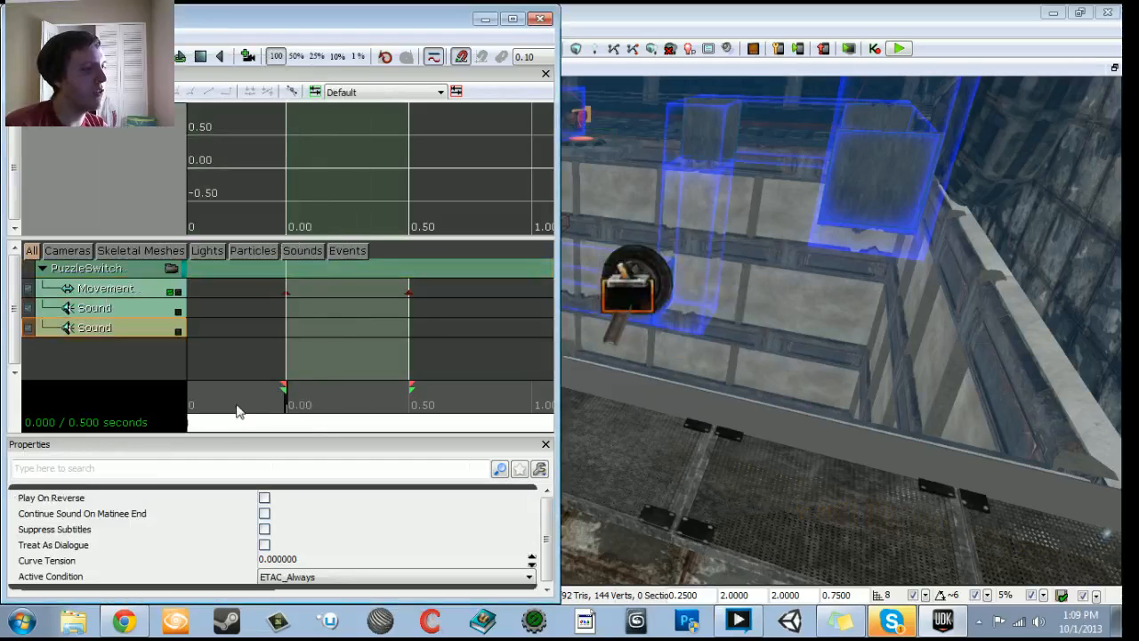
# Step: Key A_Pickup_Ammo_Link_Cue at 0.50 s with Play On Reverse on Switch Four's second sound track and at 0.00 s on the first, and close the Matinee
pyautogui.press('Return')
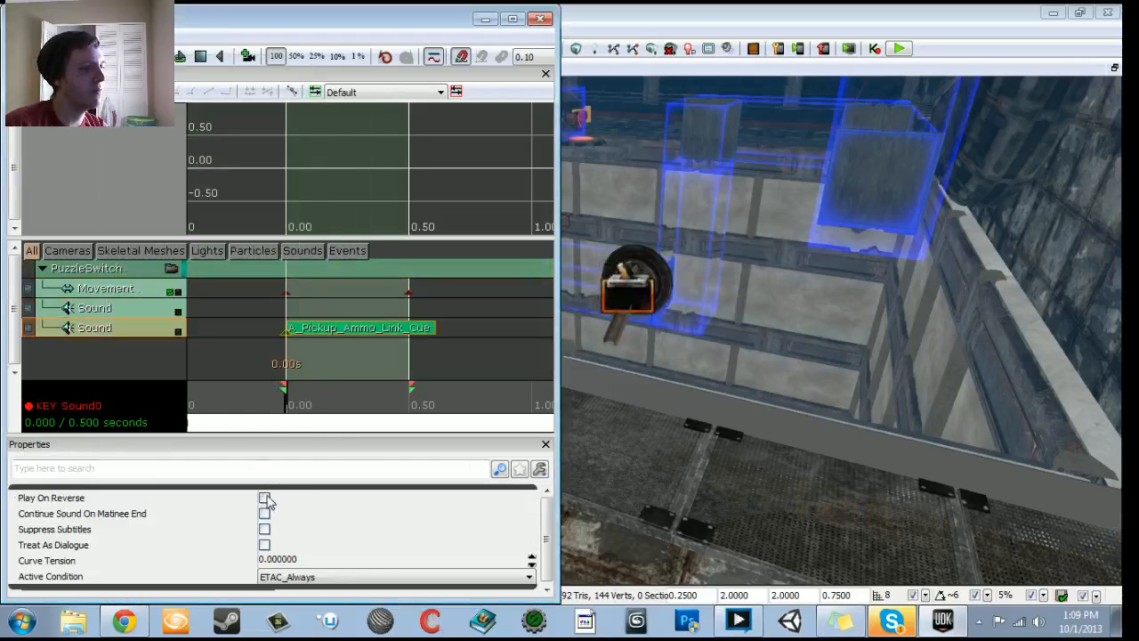
pyautogui.press('Delete')
pyautogui.press('Return')
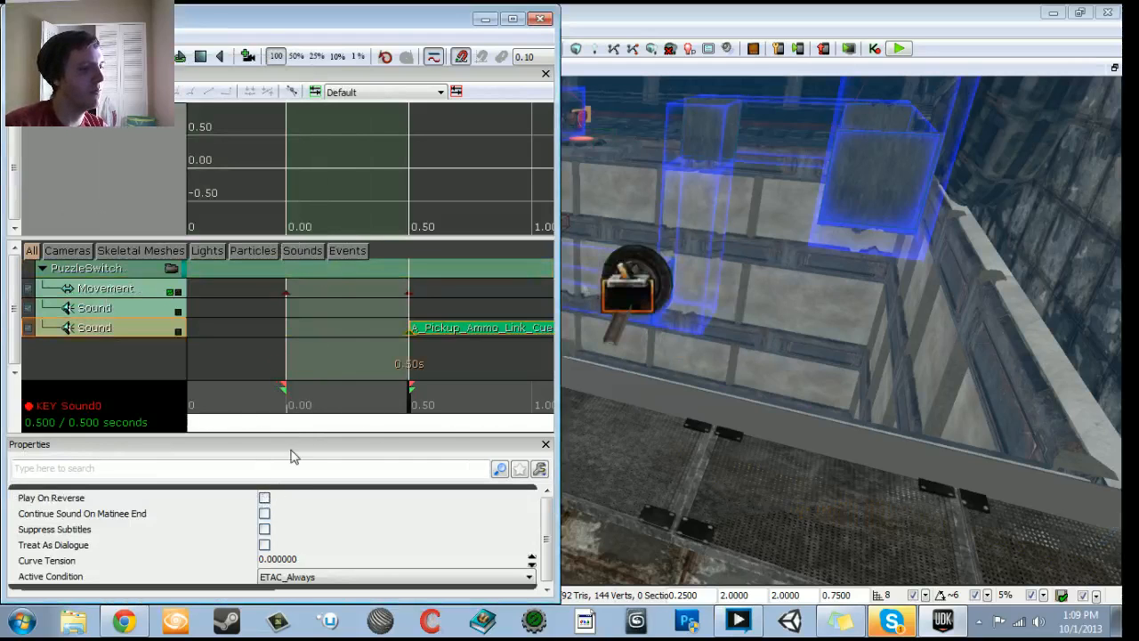
pyautogui.click(265, 499)
pyautogui.click(133, 308)
pyautogui.moveTo(396, 405); pyautogui.dragTo(282, 400)
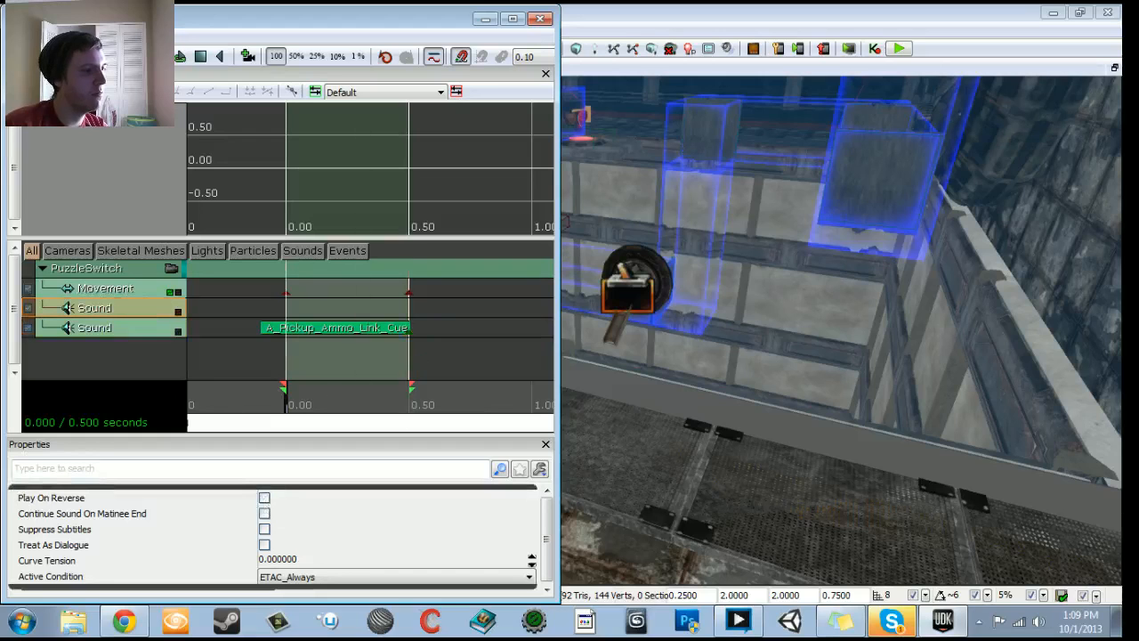
pyautogui.press('Return')
pyautogui.click(540, 19)
# Step: Open the Matinee in the Switch Five sequence and add two sound tracks to its PuzzleSwitch group
pyautogui.doubleClick(251, 211)
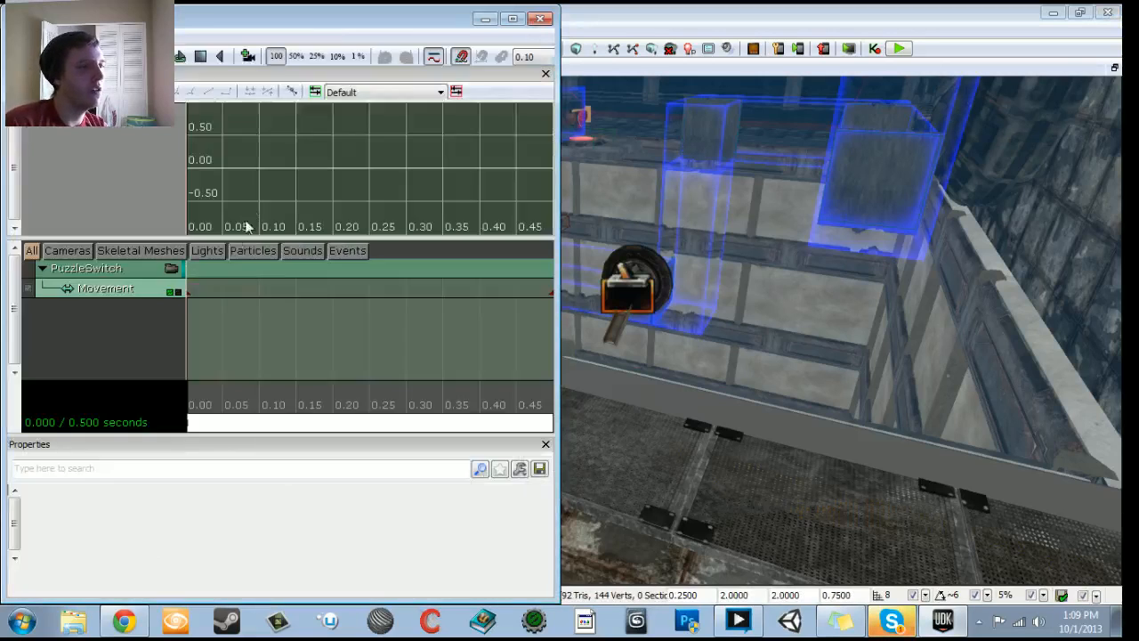
pyautogui.rightClick(86, 268)
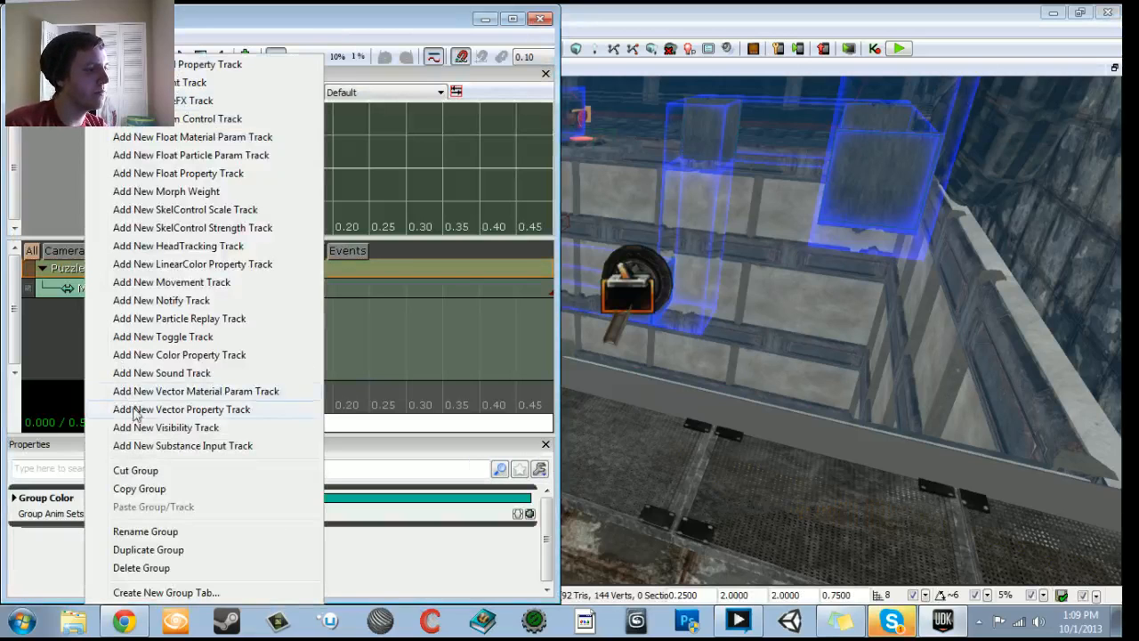
pyautogui.click(141, 373)
pyautogui.click(91, 261)
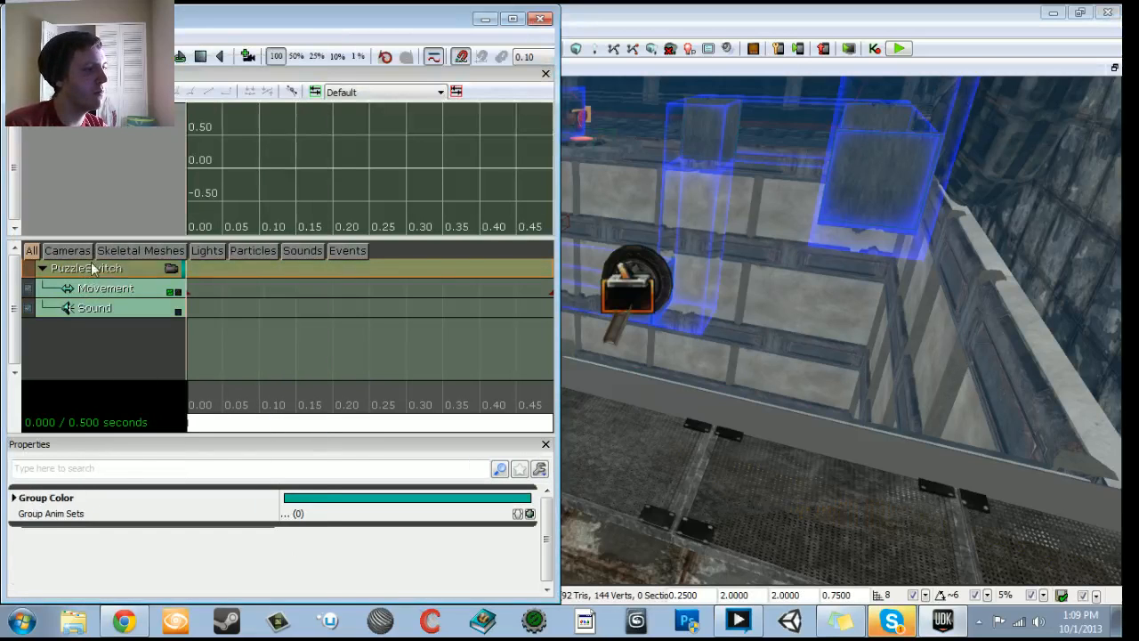
pyautogui.rightClick(91, 261)
pyautogui.click(168, 373)
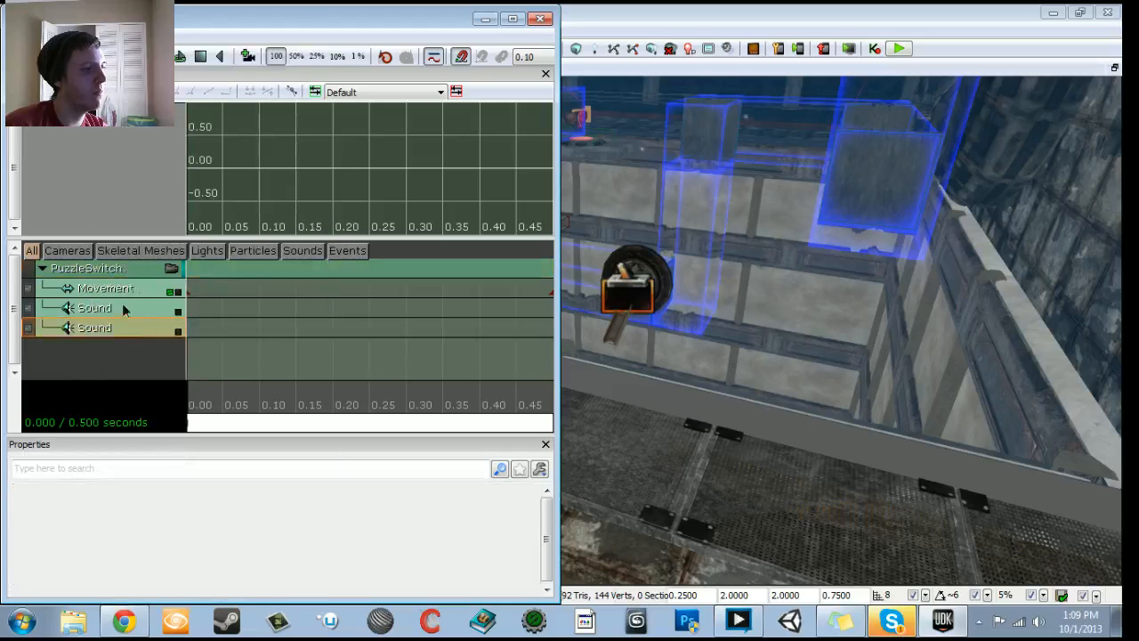
# Step: Key A_Pickup_Ammo_Link_Cue at 0.00 s on Switch Five's first sound track and at 0.50 s with Play On Reverse on the second, and close the Matinee
pyautogui.scroll(-5, 339, 398)
pyautogui.moveTo(295, 408); pyautogui.dragTo(505, 419)
pyautogui.press('Return')
pyautogui.click(132, 328)
pyautogui.press('Return')
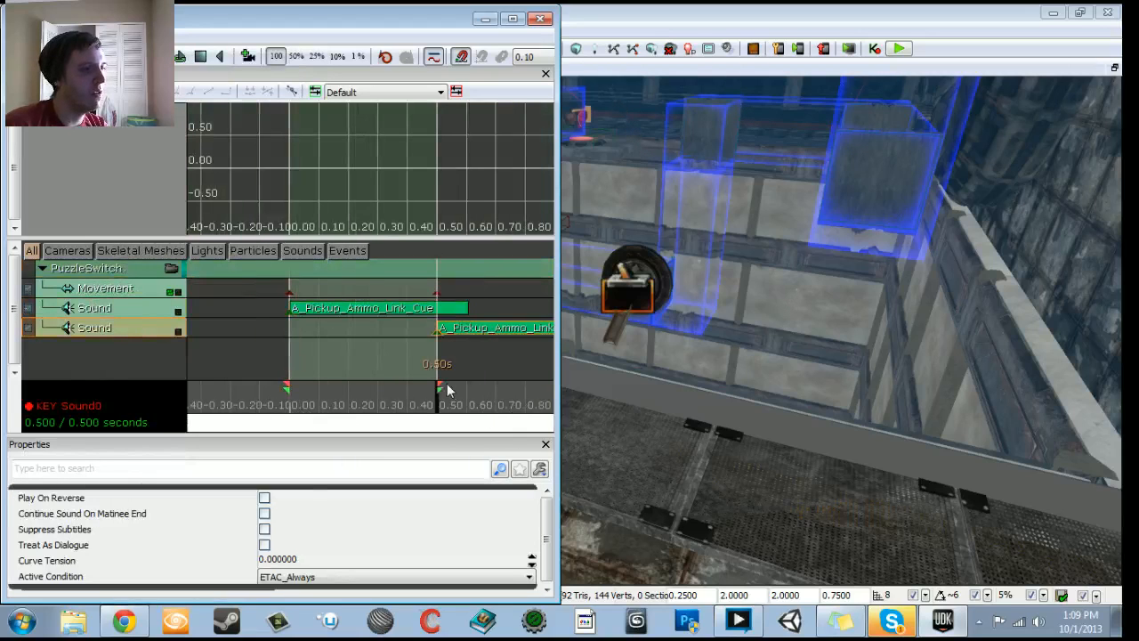
pyautogui.click(264, 499)
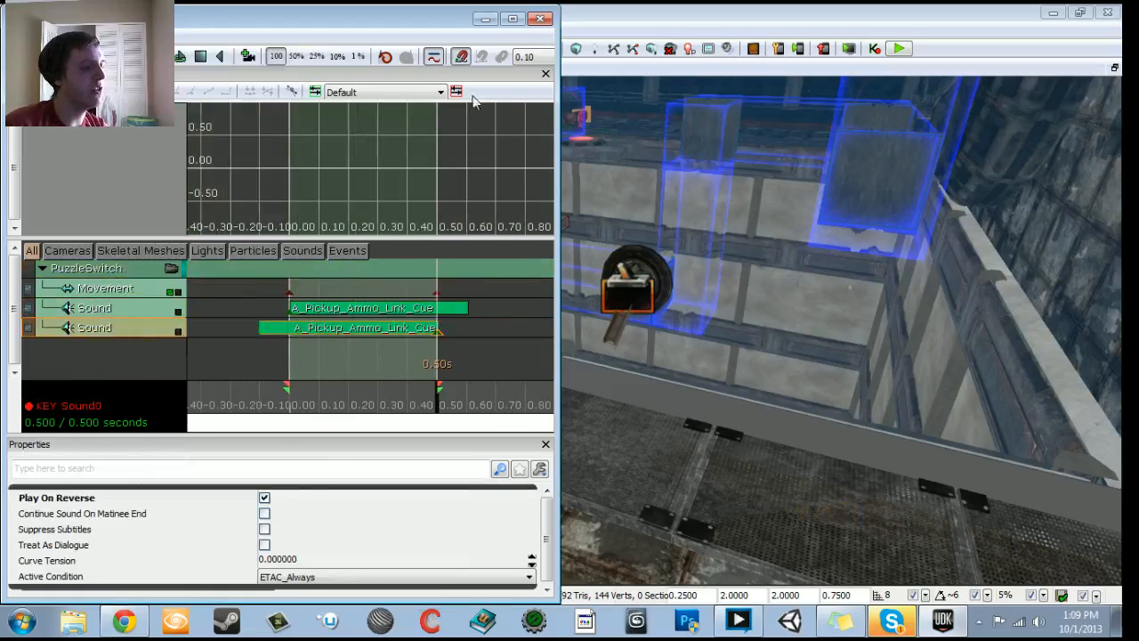
pyautogui.click(540, 20)
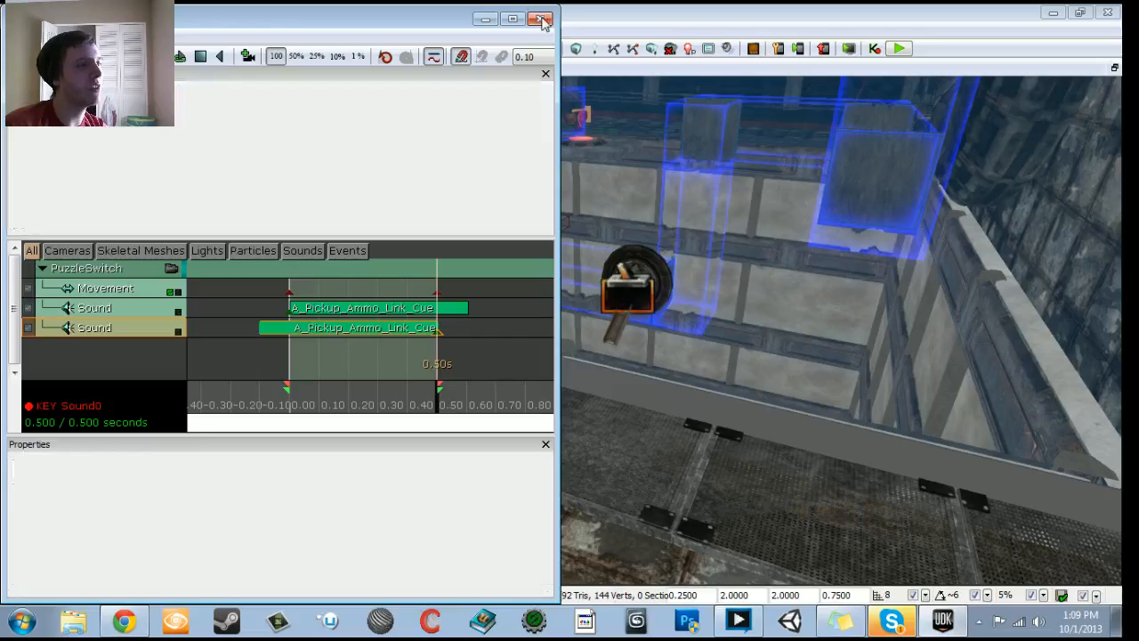
# Step: Open the Matinee in the Switch Six sequence and add two sound tracks to its PuzzleSwitch group
pyautogui.moveTo(324, 289); pyautogui.dragTo(332, 133)
pyautogui.doubleClick(267, 265)
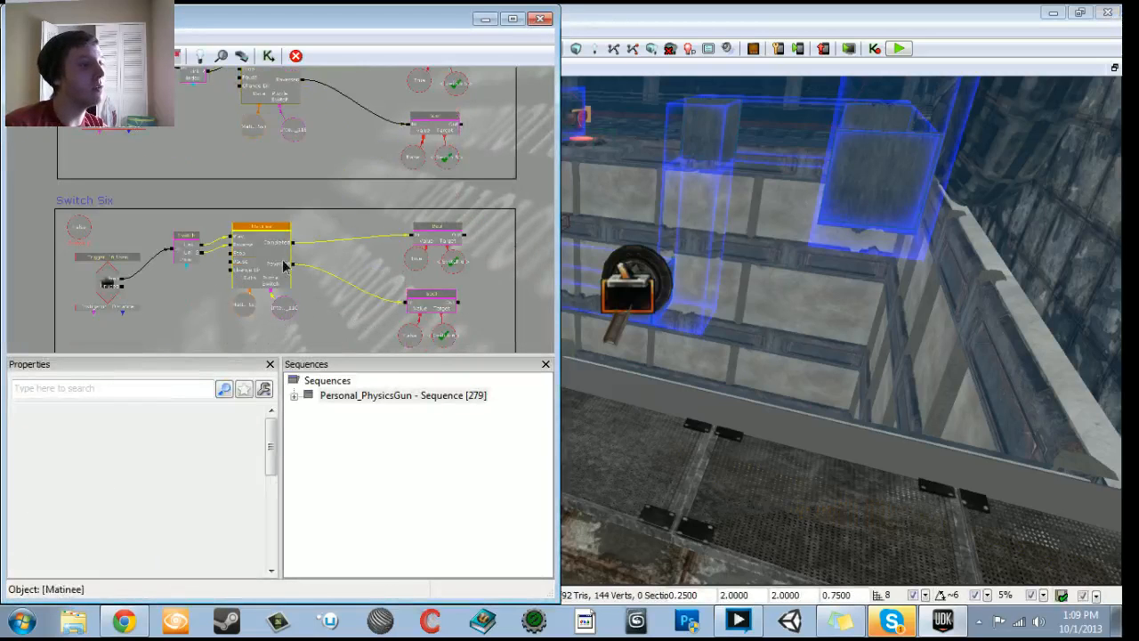
pyautogui.click(127, 269)
pyautogui.rightClick(127, 268)
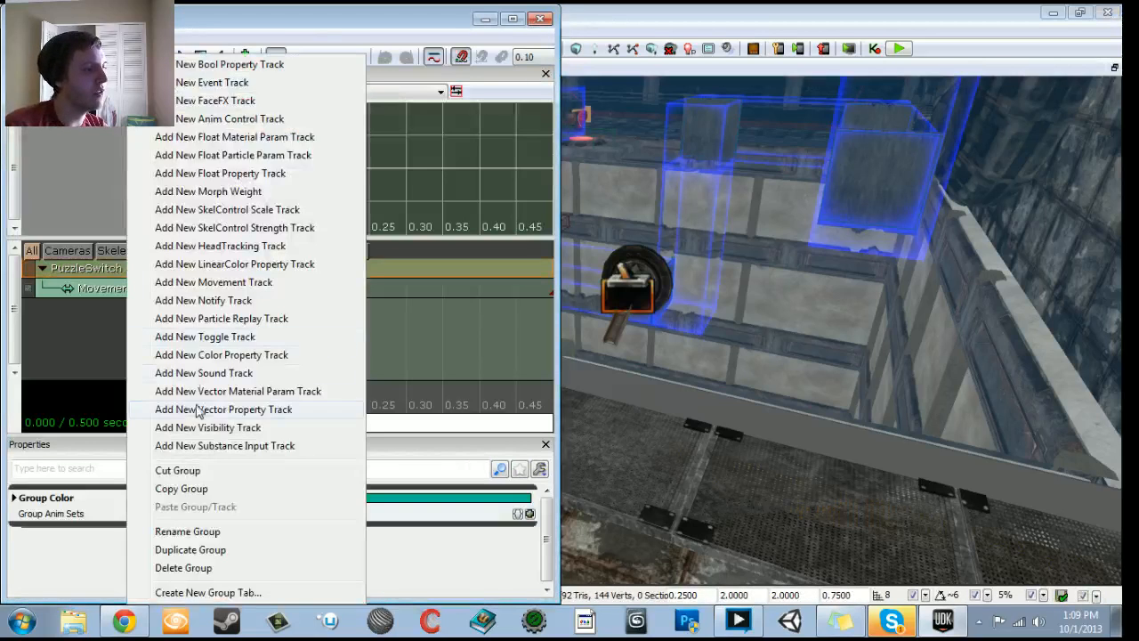
pyautogui.click(203, 370)
pyautogui.click(126, 269)
pyautogui.rightClick(126, 268)
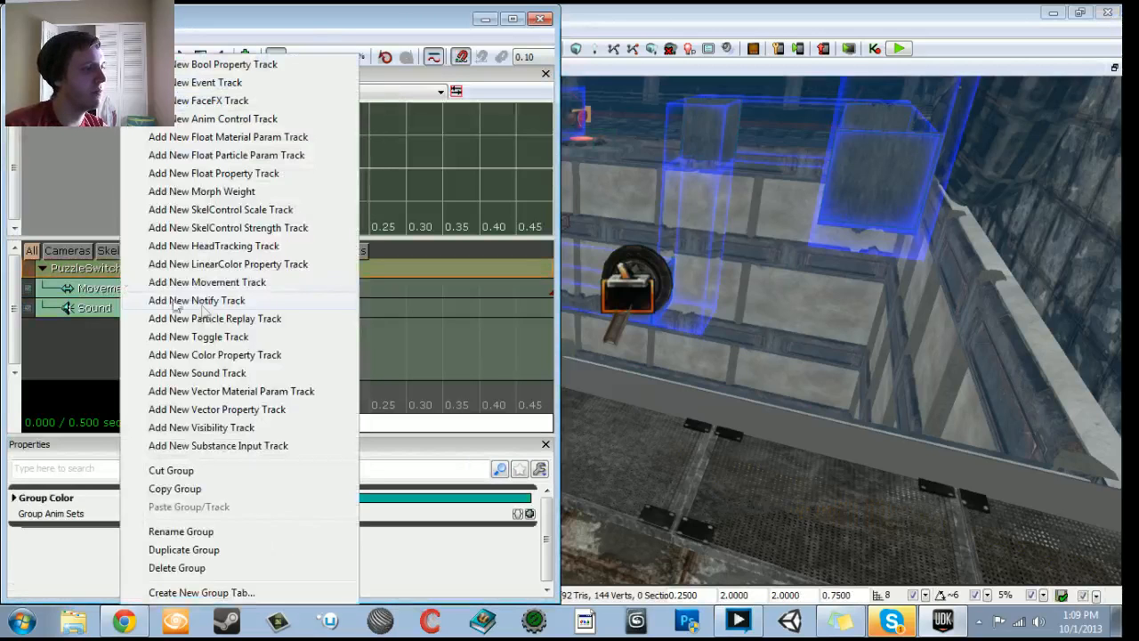
pyautogui.click(203, 371)
# Step: Key A_Pickup_Ammo_Link_Cue at 0.00 s on Switch Six's first sound track and at 0.50 s with Play On Reverse on the second, and close the Matinee
pyautogui.click(126, 312)
pyautogui.scroll(-5, 324, 383)
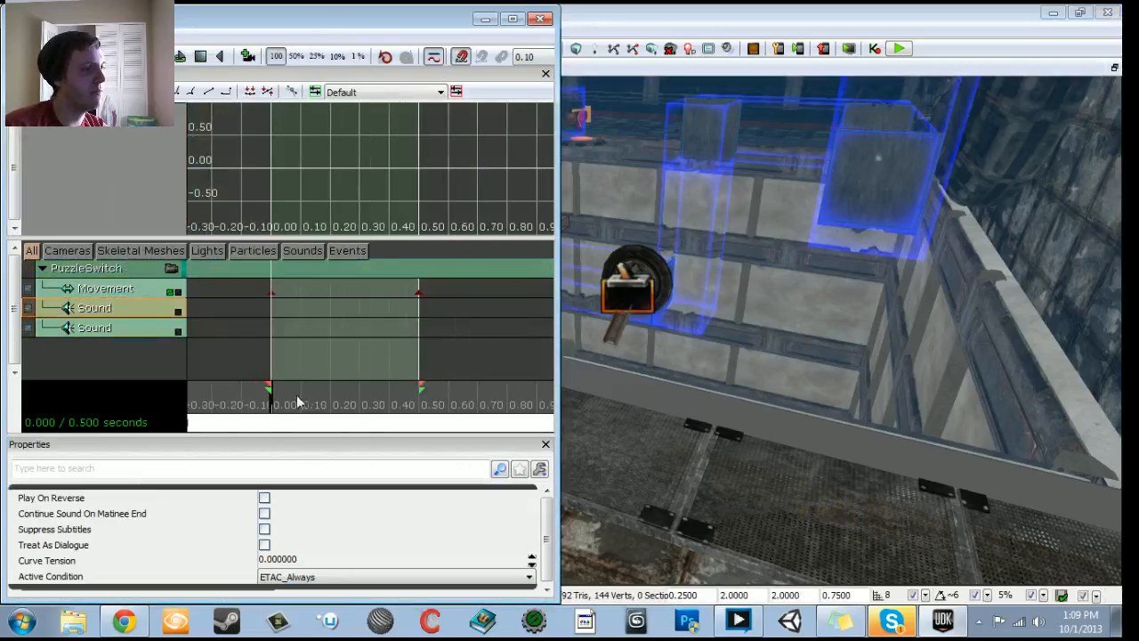
pyautogui.press('Return')
pyautogui.click(157, 329)
pyautogui.click(158, 332)
pyautogui.click(445, 411)
pyautogui.press('Return')
pyautogui.click(265, 498)
pyautogui.click(540, 19)
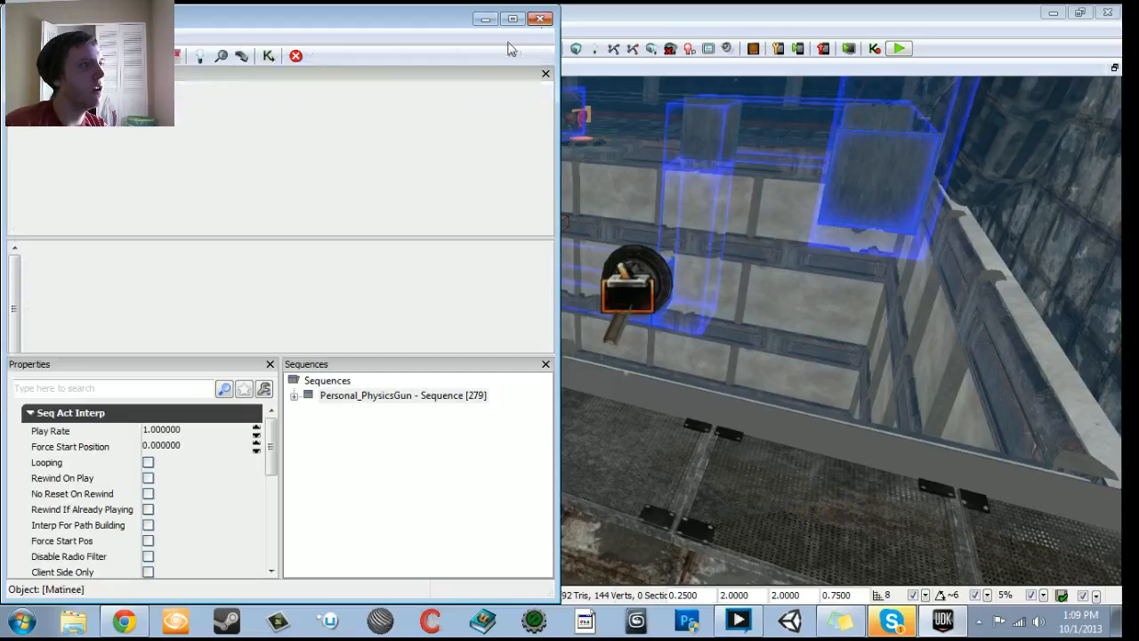
# Step: Open the Matinee in the Switch Seven sequence and add two sound tracks to its PuzzleSwitch group
pyautogui.doubleClick(296, 221)
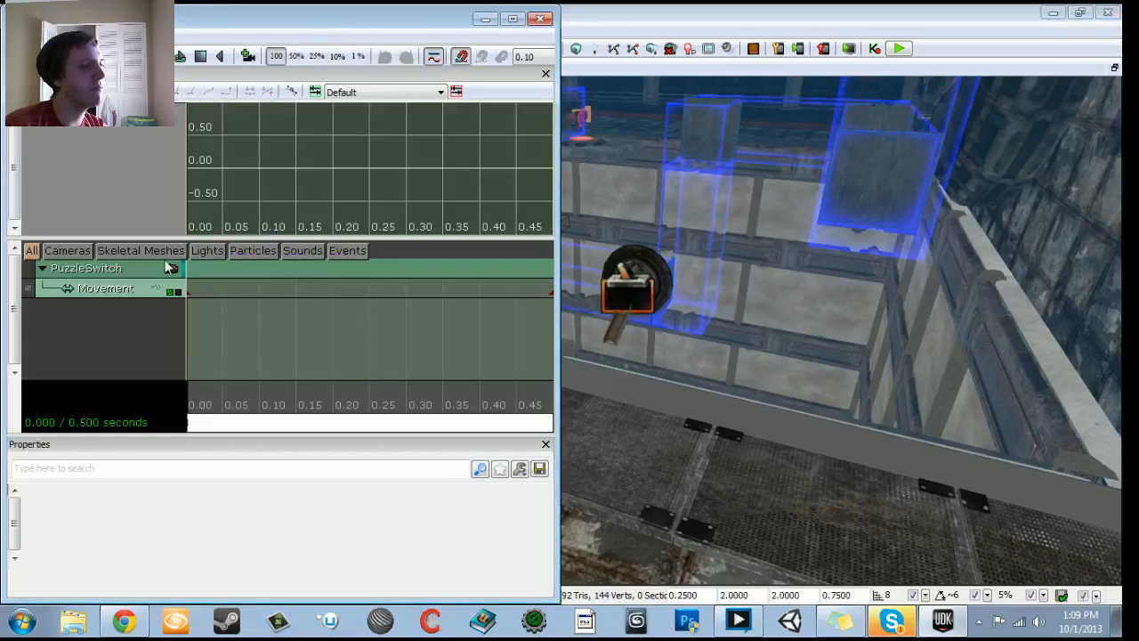
pyautogui.rightClick(123, 273)
pyautogui.click(227, 372)
pyautogui.rightClick(128, 275)
pyautogui.click(222, 372)
# Step: Key A_Pickup_Ammo_Link_Cue at 0.00 s on Switch Seven's first sound track and at 0.50 s with Play On Reverse on the second, and close the Matinee
pyautogui.click(118, 310)
pyautogui.scroll(-3, 290, 334)
pyautogui.press('Return')
pyautogui.click(148, 349)
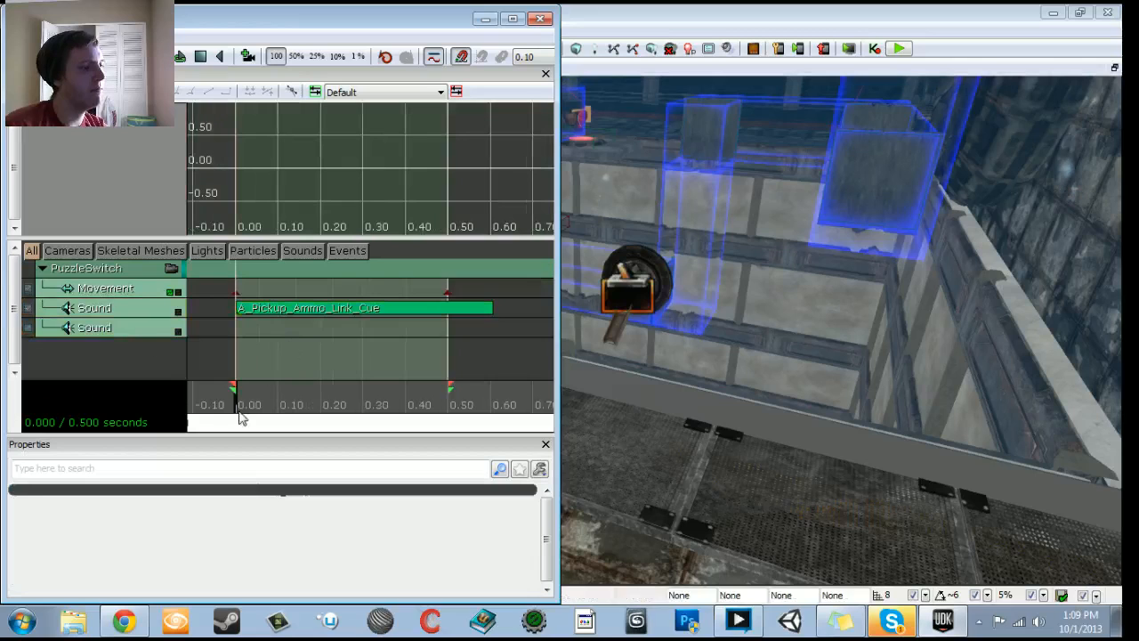
pyautogui.click(123, 331)
pyautogui.moveTo(249, 412); pyautogui.dragTo(522, 408)
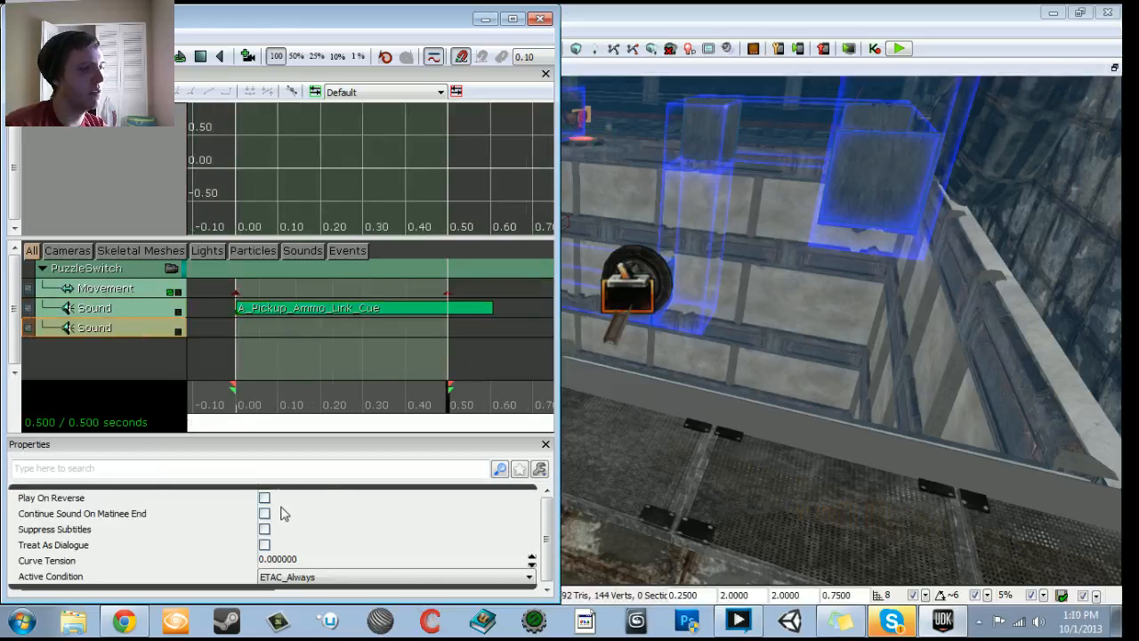
pyautogui.press('Return')
pyautogui.click(264, 498)
pyautogui.click(540, 18)
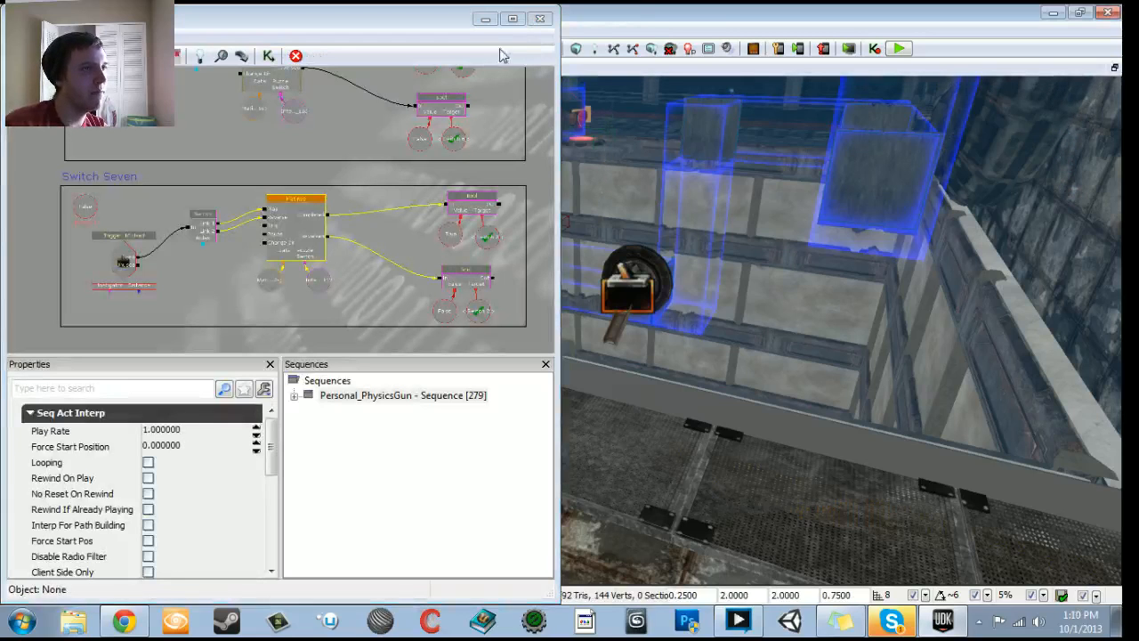
# Step: Save the level and start a play preview from the floor in front of the levers
pyautogui.click(540, 18)
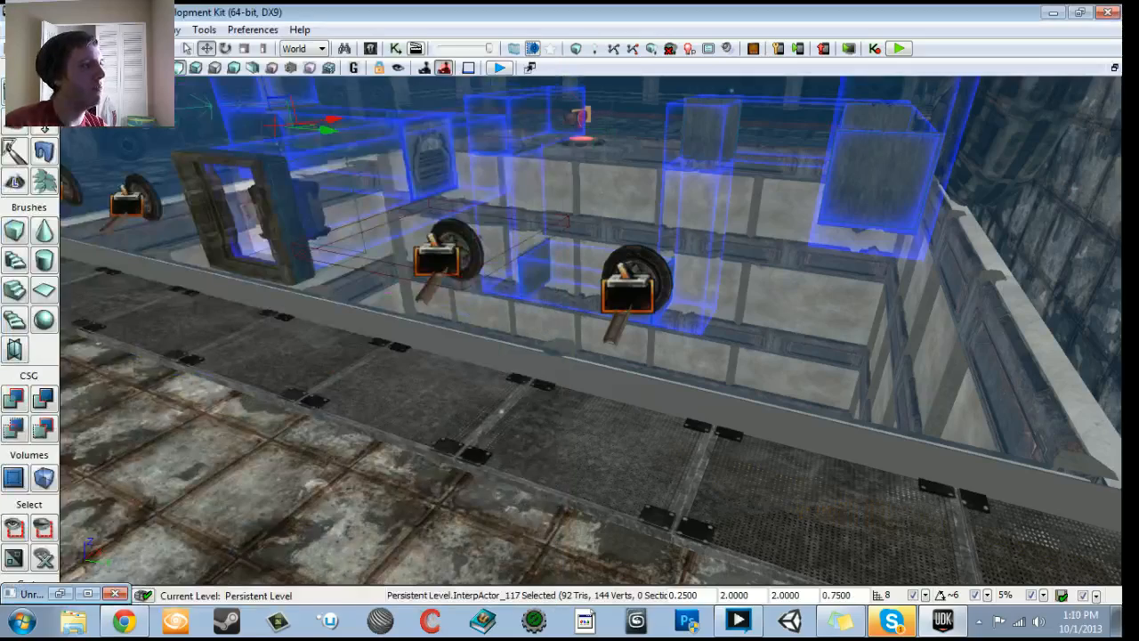
pyautogui.hotkey('ctrl', 's')
pyautogui.moveTo(500, 411); pyautogui.dragTo(427, 525, button='right')
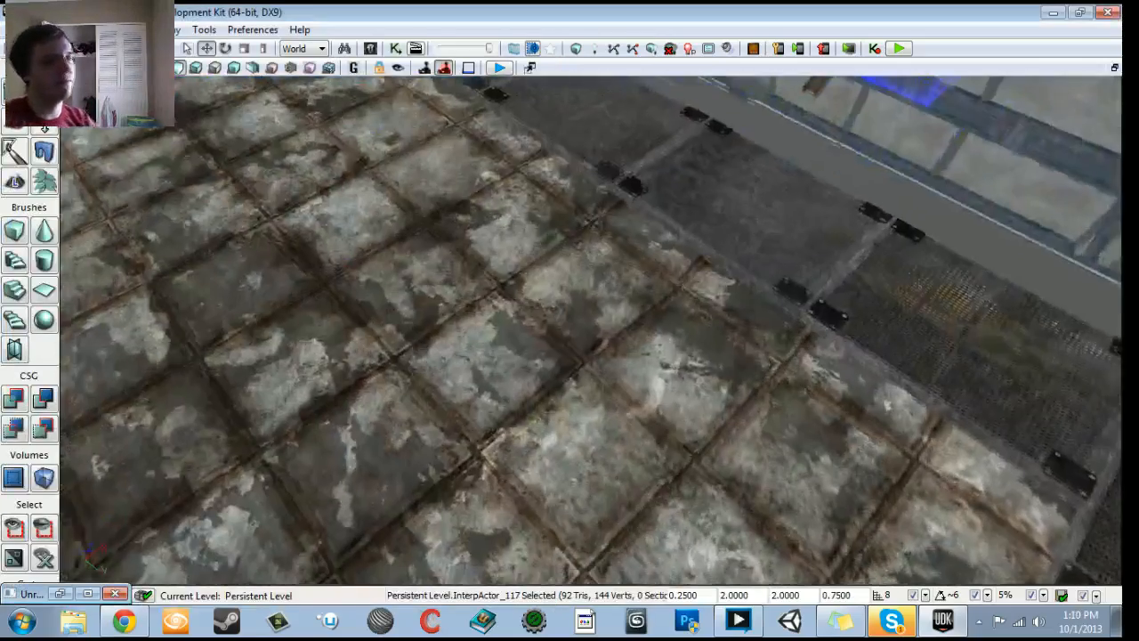
pyautogui.rightClick(472, 367)
pyautogui.click(557, 591)
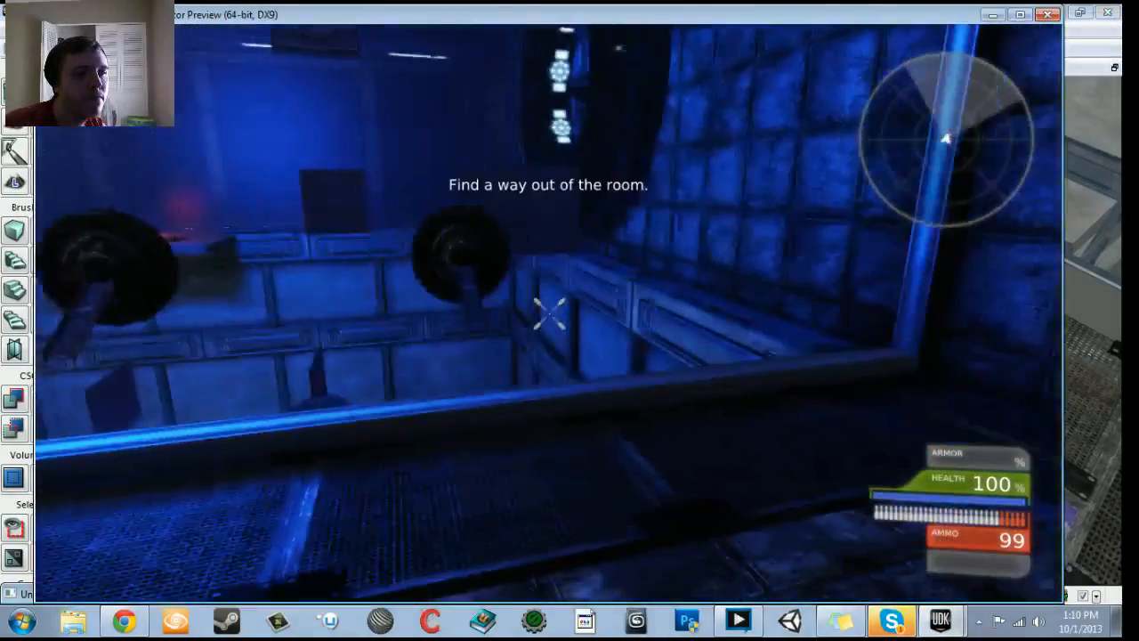
# Step: Play-test the levers along the first glass wall, checking how each one toggles and sounds
pyautogui.press('w')
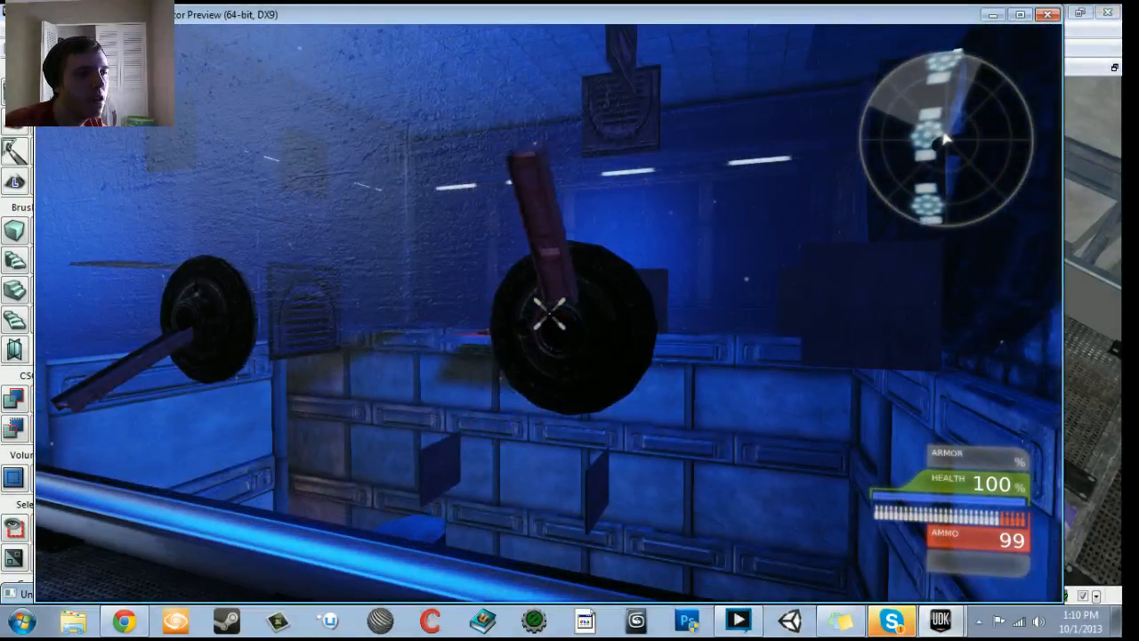
pyautogui.press('a')
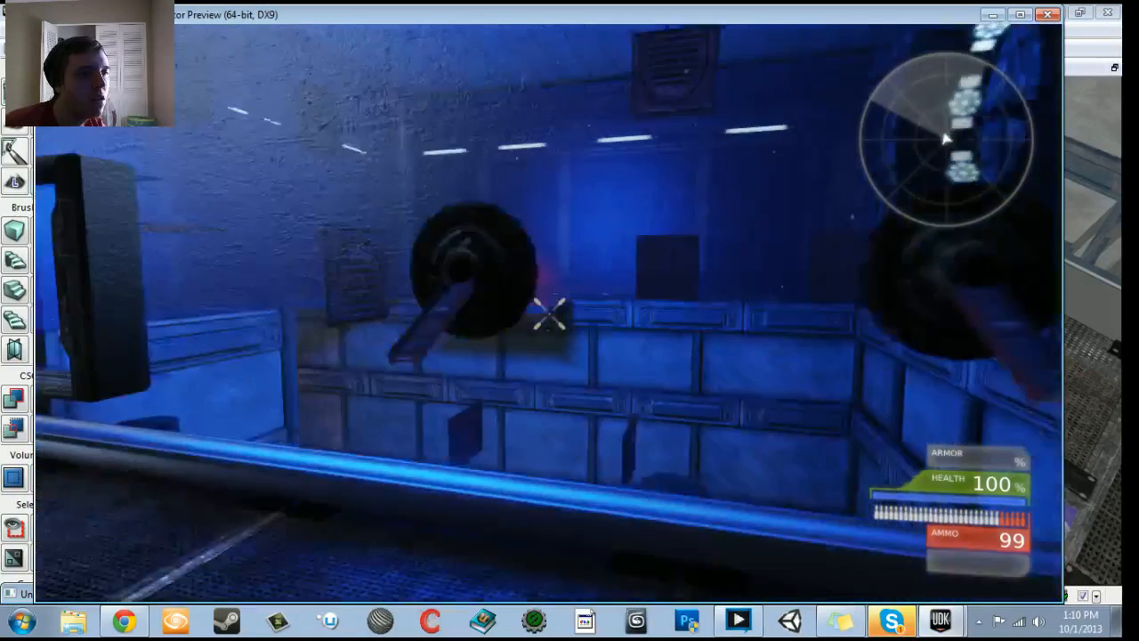
pyautogui.press('d')
pyautogui.press('w')
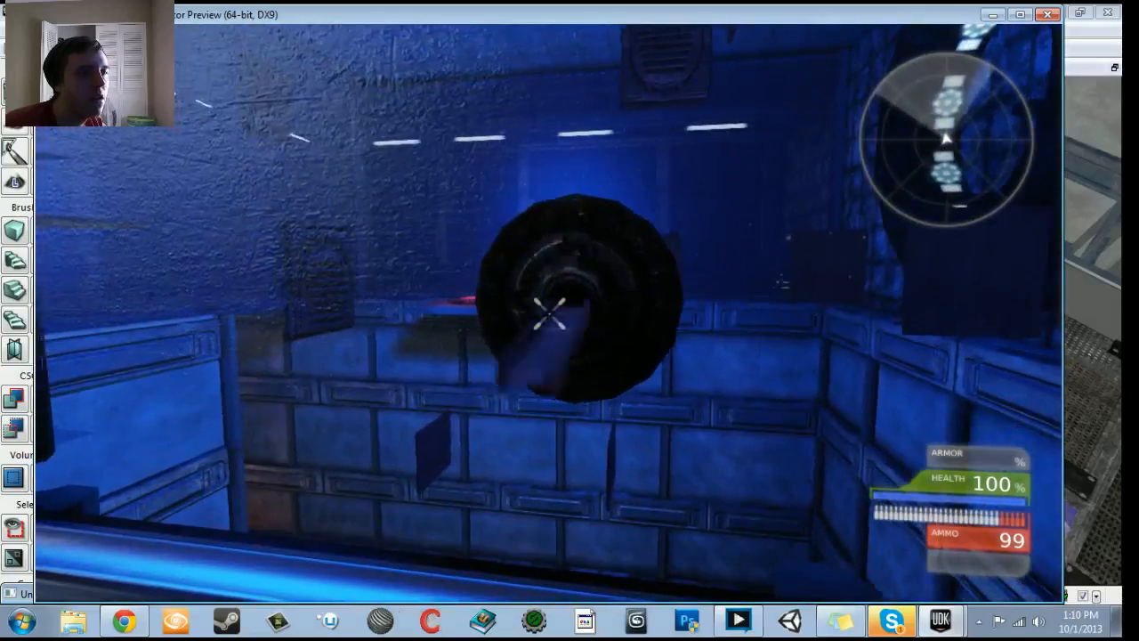
pyautogui.press('d')
pyautogui.press('a')
pyautogui.press('w')
pyautogui.press('d')
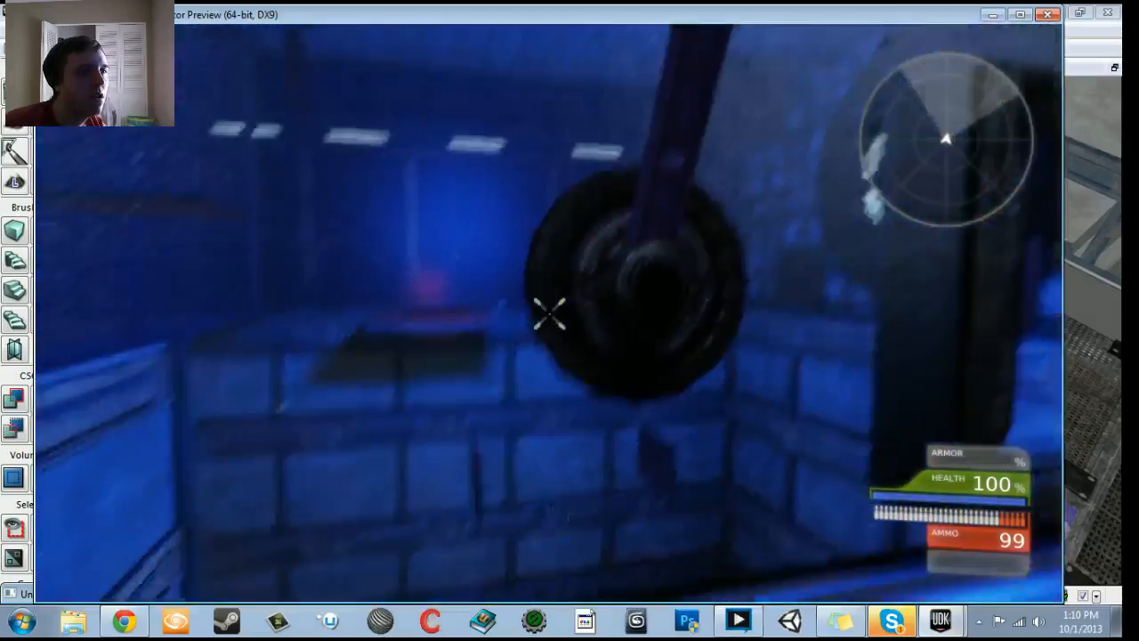
pyautogui.press('d')
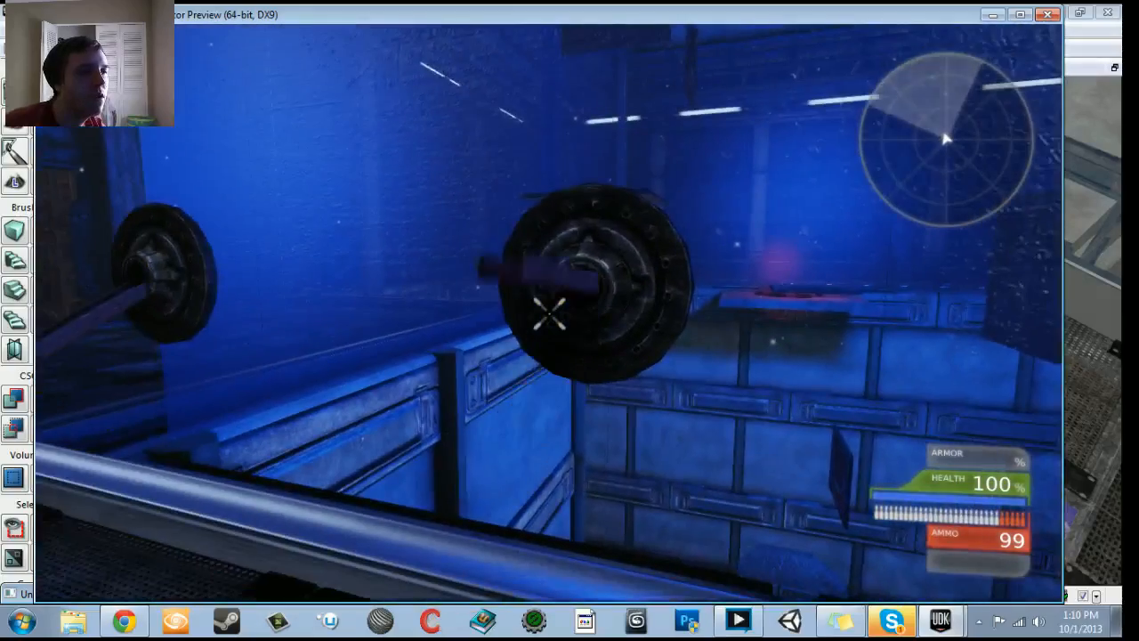
pyautogui.press('a')
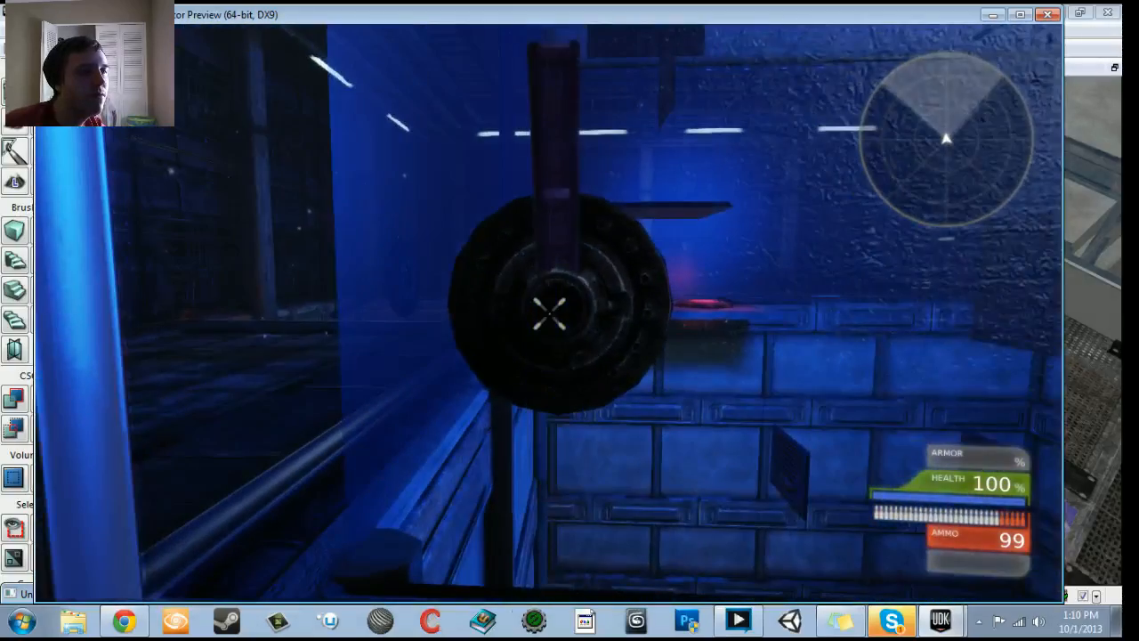
pyautogui.press('e')
# Step: Play-test the levers around the corner on the adjoining glass wall and end the preview
pyautogui.press('a')
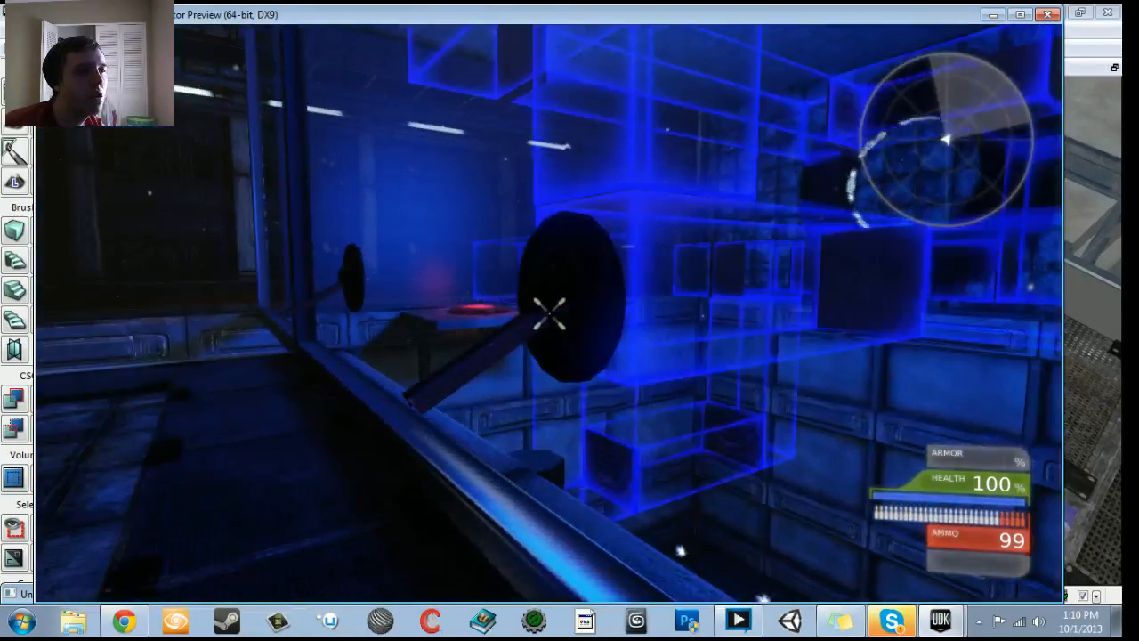
pyautogui.press('w')
pyautogui.press('e')
pyautogui.press('a')
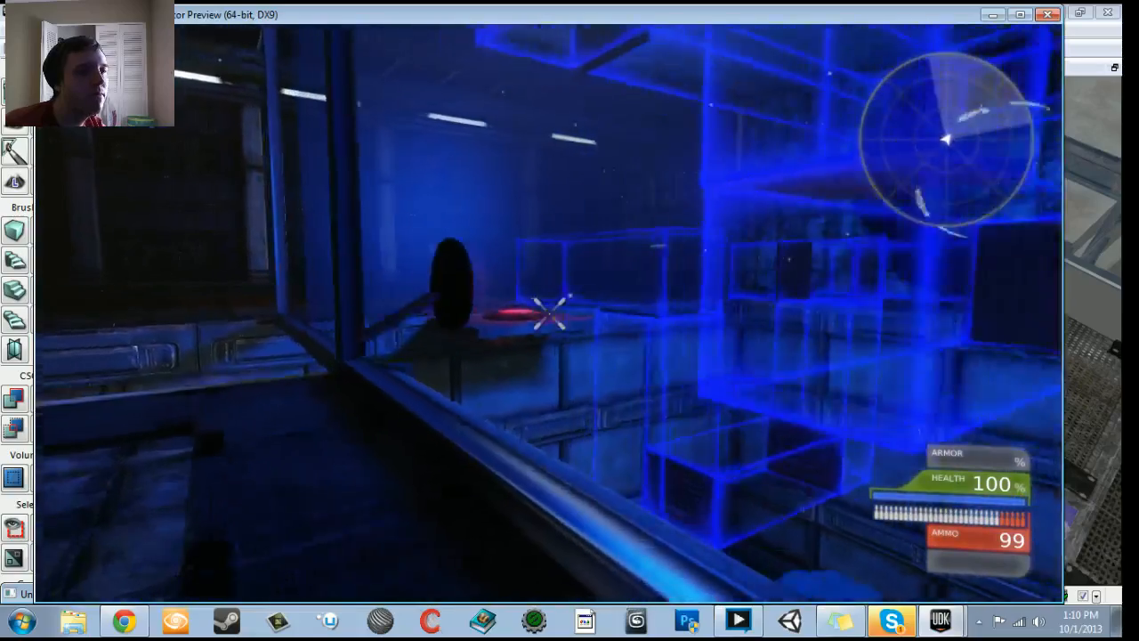
pyautogui.press('w')
pyautogui.press('e')
pyautogui.press('d')
pyautogui.press('s')
pyautogui.press('Escape')
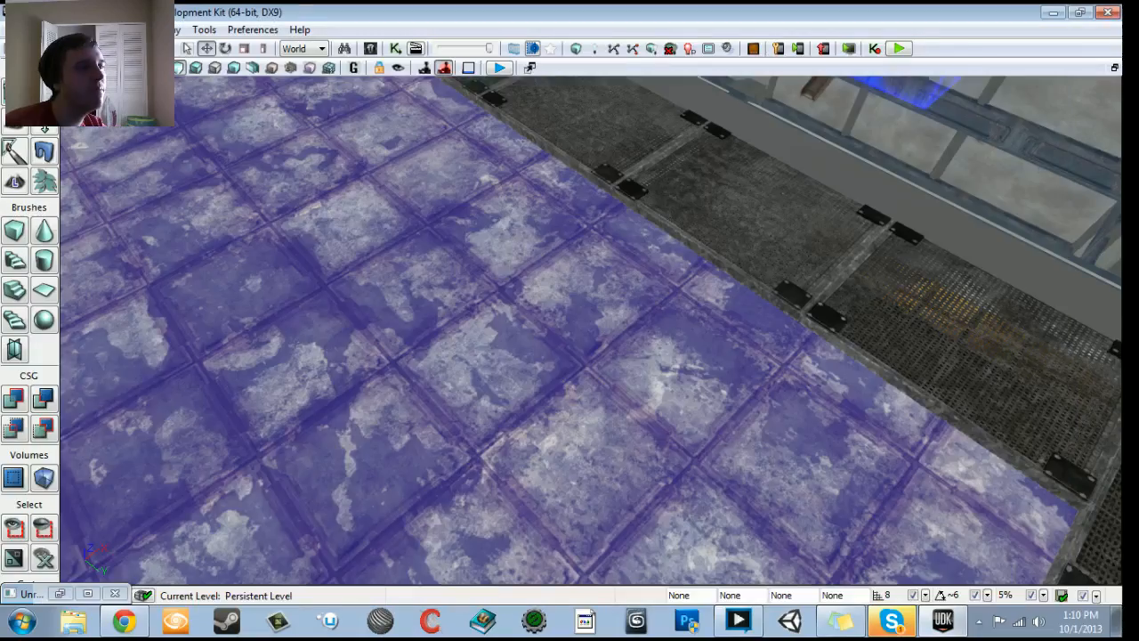
# Step: Bring Kismet back up and inspect the interaction settings of Switch Seven's Trigger_10 Used event
pyautogui.moveTo(591, 329); pyautogui.dragTo(694, 250, button='right')
pyautogui.moveTo(591, 329); pyautogui.dragTo(557, 305, button='right')
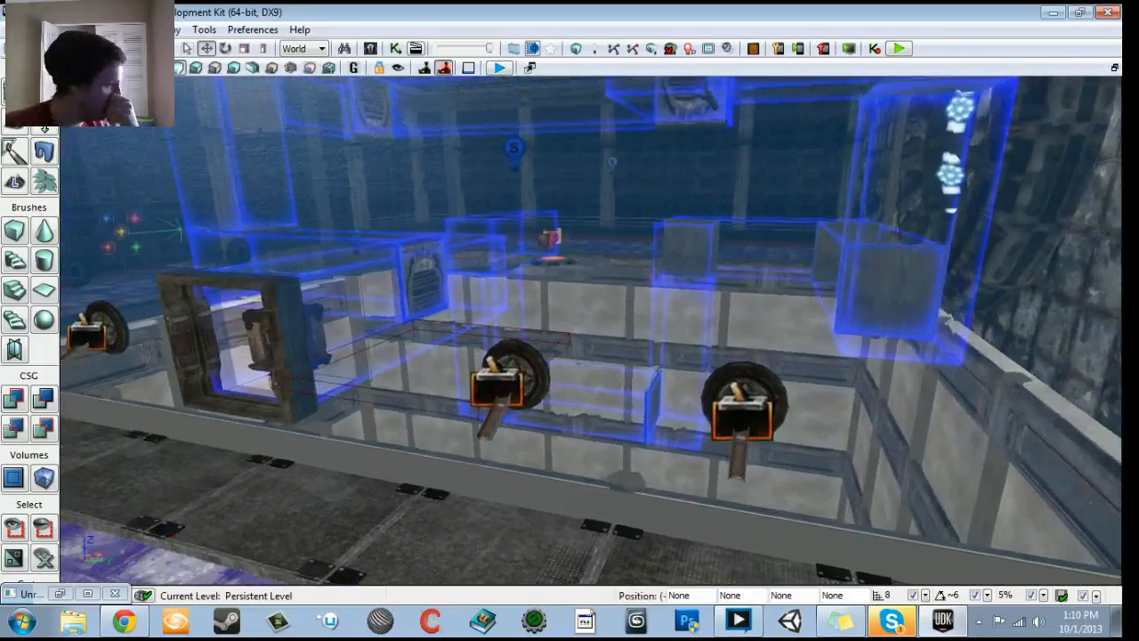
pyautogui.click(60, 594)
pyautogui.scroll(3, 271, 308)
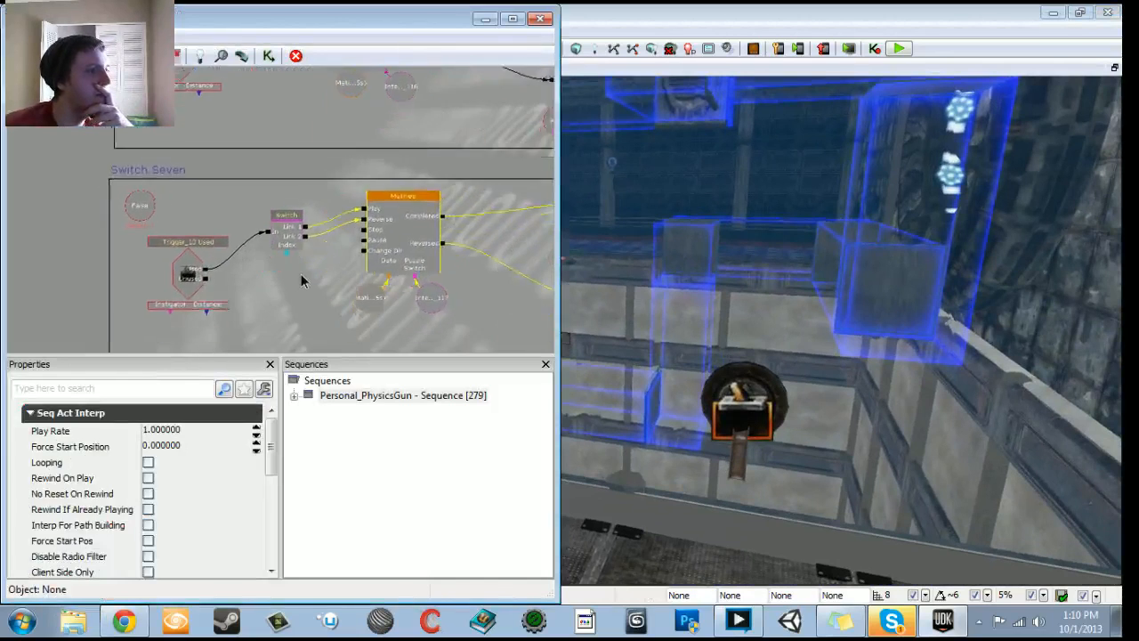
pyautogui.click(189, 272)
pyautogui.scroll(-5, 317, 296)
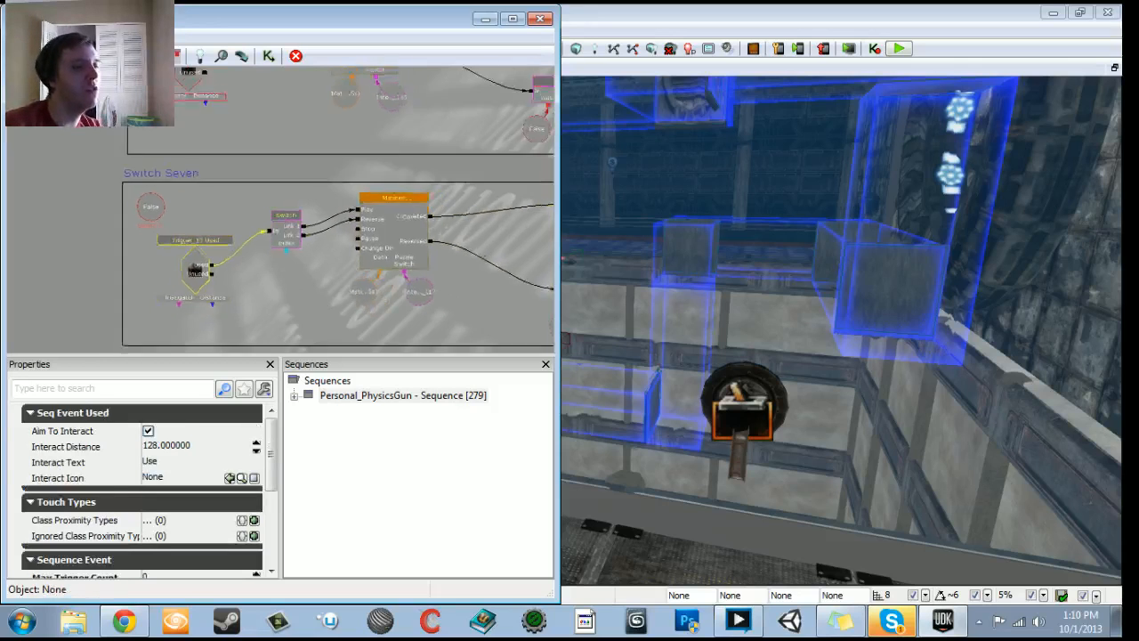
# Step: Move the triggers of the first two levers away from the glass along the X axis, toward the walkway
pyautogui.click(743, 420)
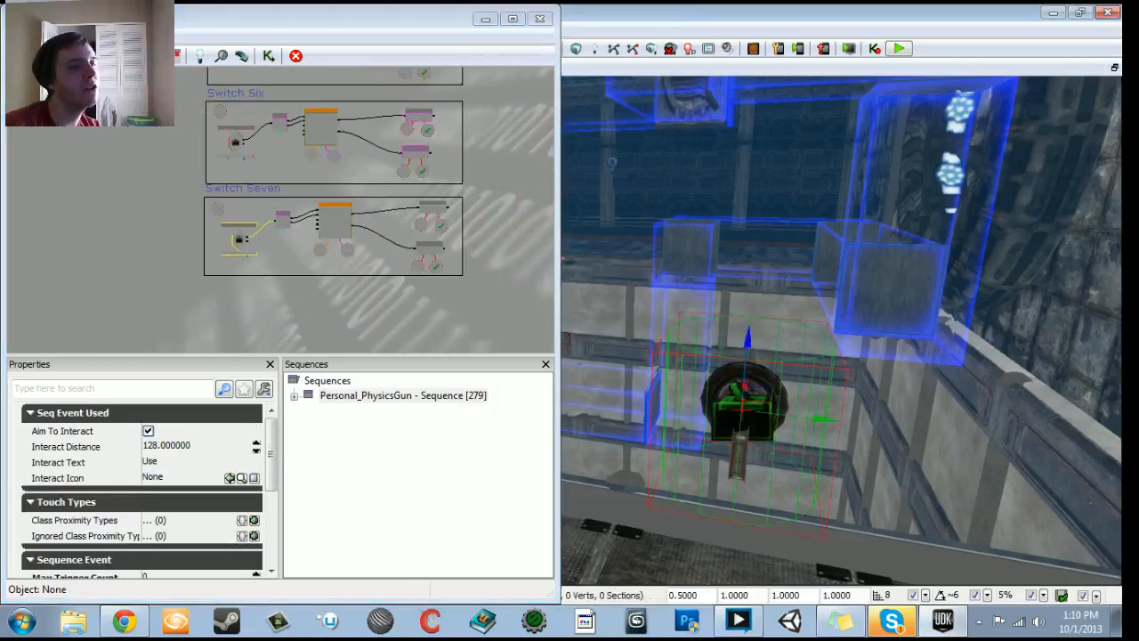
pyautogui.moveTo(742, 420)
pyautogui.mouseDown(button='right')
pyautogui.moveTo(614, 410)
pyautogui.moveTo(725, 416)
pyautogui.mouseUp(button='right')
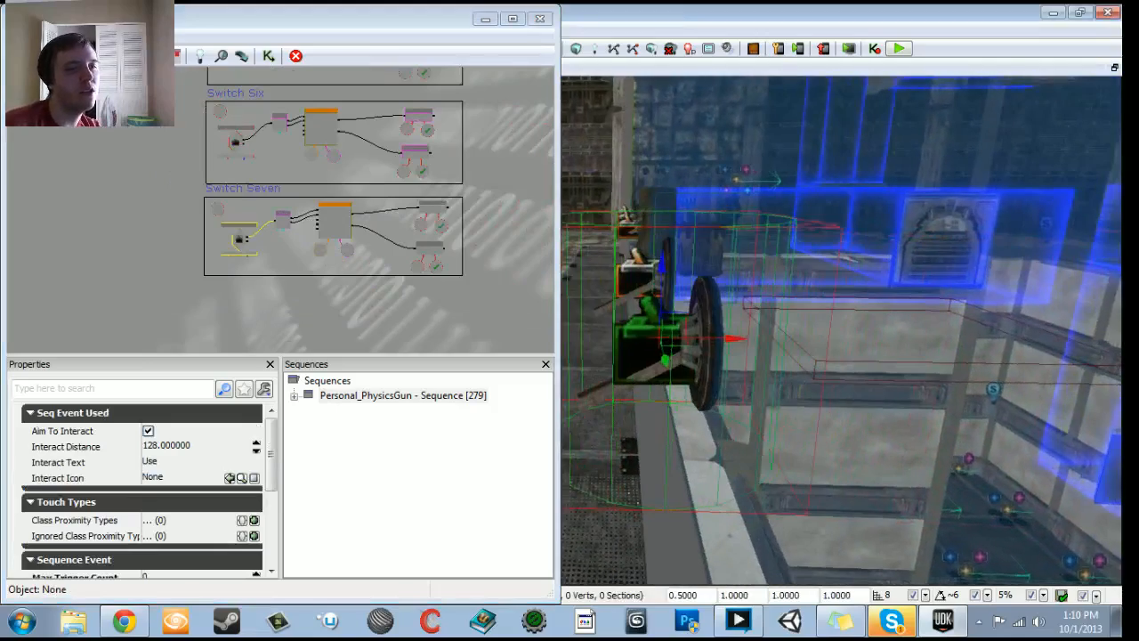
pyautogui.moveTo(729, 341); pyautogui.dragTo(674, 338)
pyautogui.moveTo(690, 356); pyautogui.dragTo(605, 370, button='right')
pyautogui.click(885, 467)
pyautogui.moveTo(886, 467)
pyautogui.mouseDown(button='right')
pyautogui.moveTo(850, 498)
pyautogui.moveTo(881, 481)
pyautogui.mouseUp(button='right')
pyautogui.click(808, 441)
pyautogui.moveTo(882, 438); pyautogui.dragTo(820, 439)
# Step: Move the triggers of the next levers on the same glass wall along the X axis toward the walkway
pyautogui.moveTo(820, 439); pyautogui.dragTo(841, 401, button='right')
pyautogui.click(898, 340)
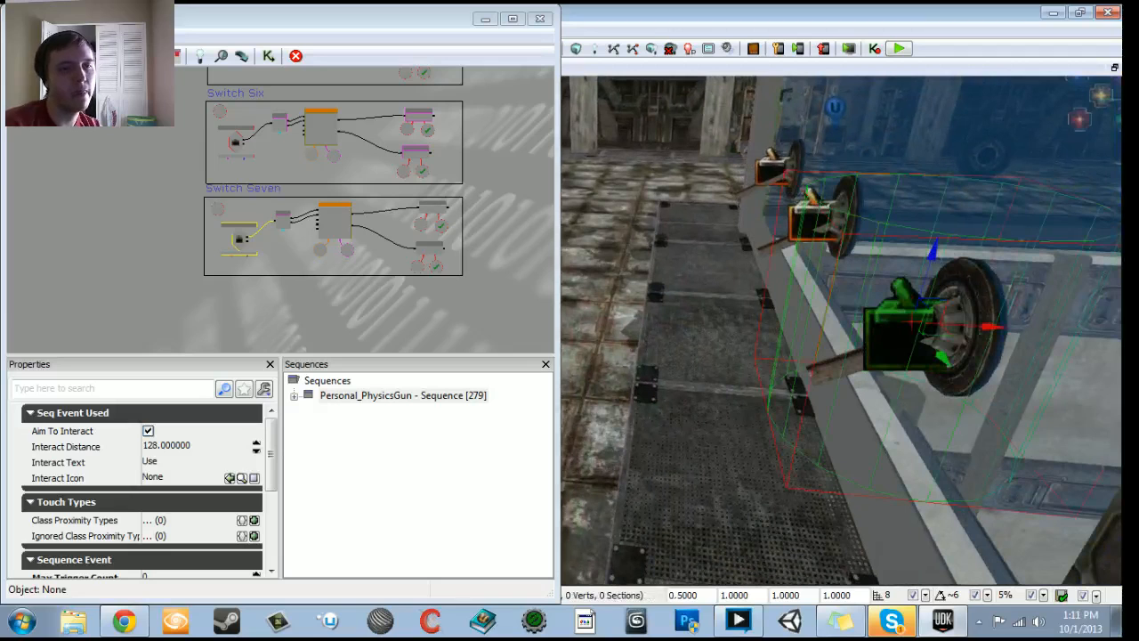
pyautogui.moveTo(988, 327); pyautogui.dragTo(943, 326)
pyautogui.moveTo(943, 325); pyautogui.dragTo(936, 308, button='right')
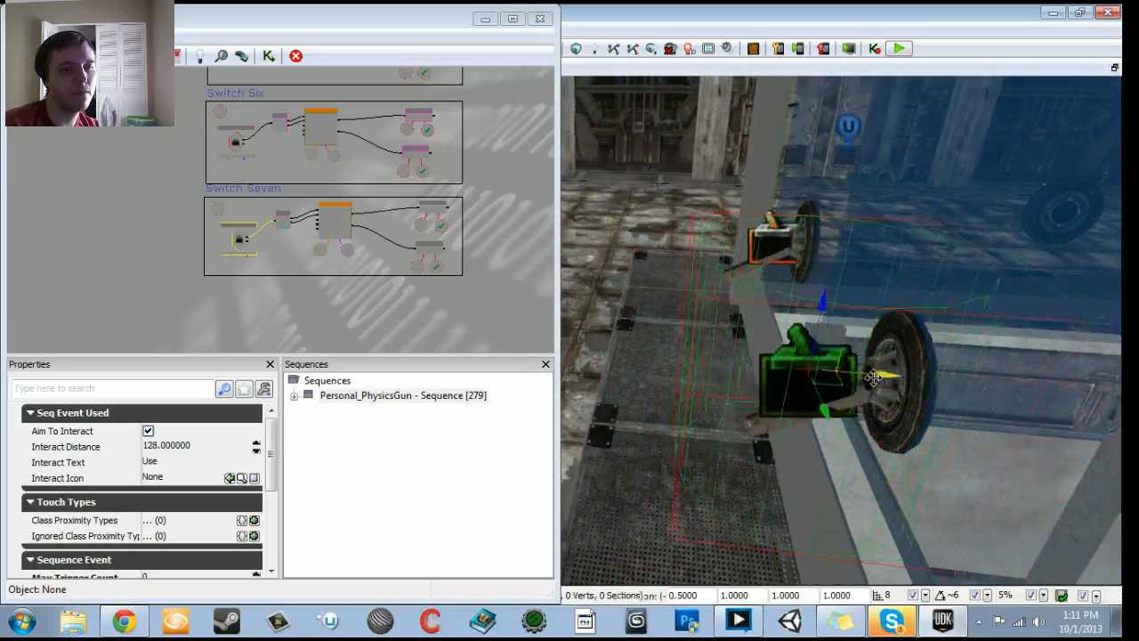
pyautogui.moveTo(852, 377); pyautogui.dragTo(848, 363, button='right')
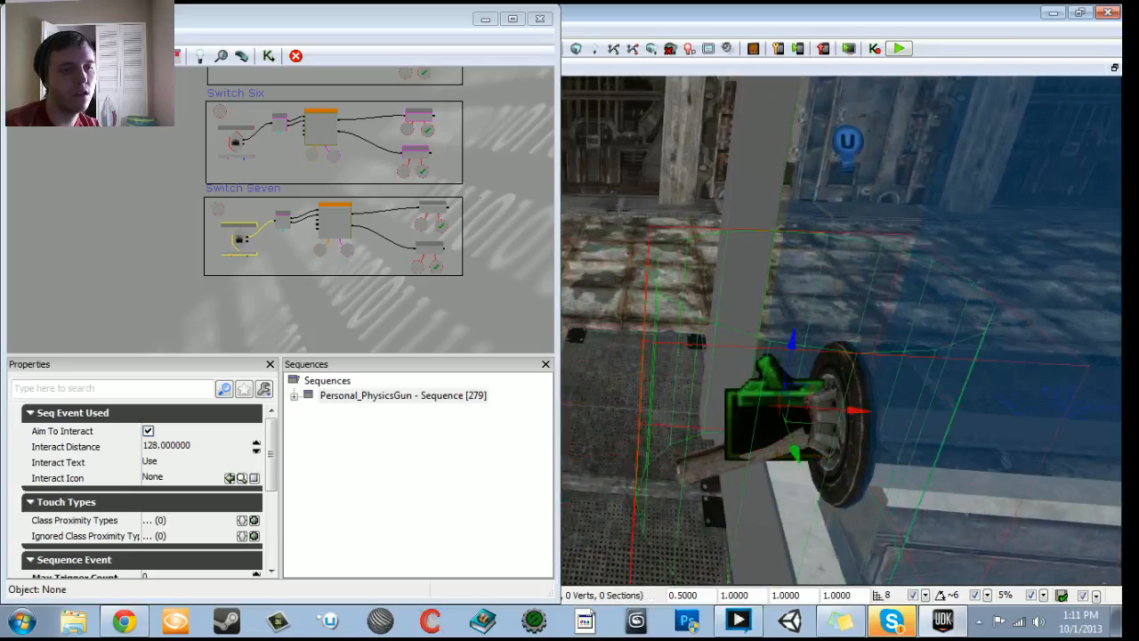
pyautogui.moveTo(802, 407); pyautogui.dragTo(804, 418, button='right')
# Step: Move the triggers of the levers on the adjoining glass wall along the Y axis toward the walkway
pyautogui.moveTo(841, 329); pyautogui.dragTo(890, 401)
pyautogui.click(696, 302)
pyautogui.moveTo(696, 303); pyautogui.dragTo(701, 355)
pyautogui.moveTo(746, 194)
pyautogui.mouseDown()
pyautogui.moveTo(759, 194)
pyautogui.moveTo(744, 194)
pyautogui.mouseUp()
pyautogui.moveTo(765, 294); pyautogui.dragTo(890, 240)
pyautogui.click(928, 397)
pyautogui.moveTo(928, 397); pyautogui.dragTo(949, 437, button='right')
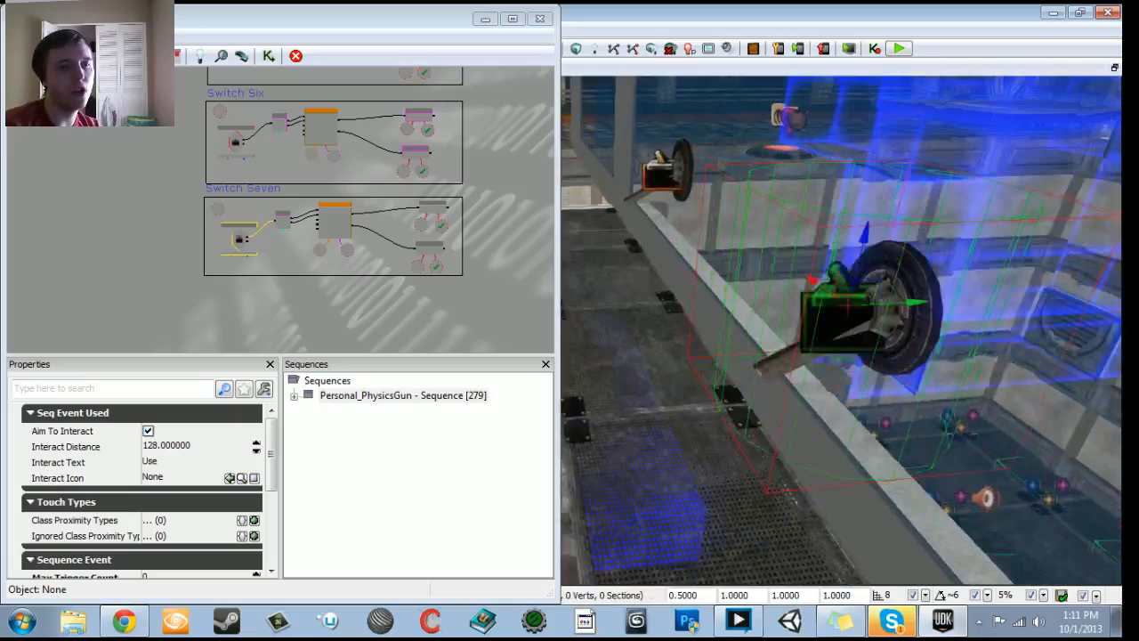
pyautogui.moveTo(906, 304); pyautogui.dragTo(863, 307)
pyautogui.moveTo(859, 307); pyautogui.dragTo(783, 276, button='right')
pyautogui.click(755, 318)
pyautogui.moveTo(835, 330); pyautogui.dragTo(783, 436)
pyautogui.moveTo(779, 392); pyautogui.dragTo(792, 424, button='right')
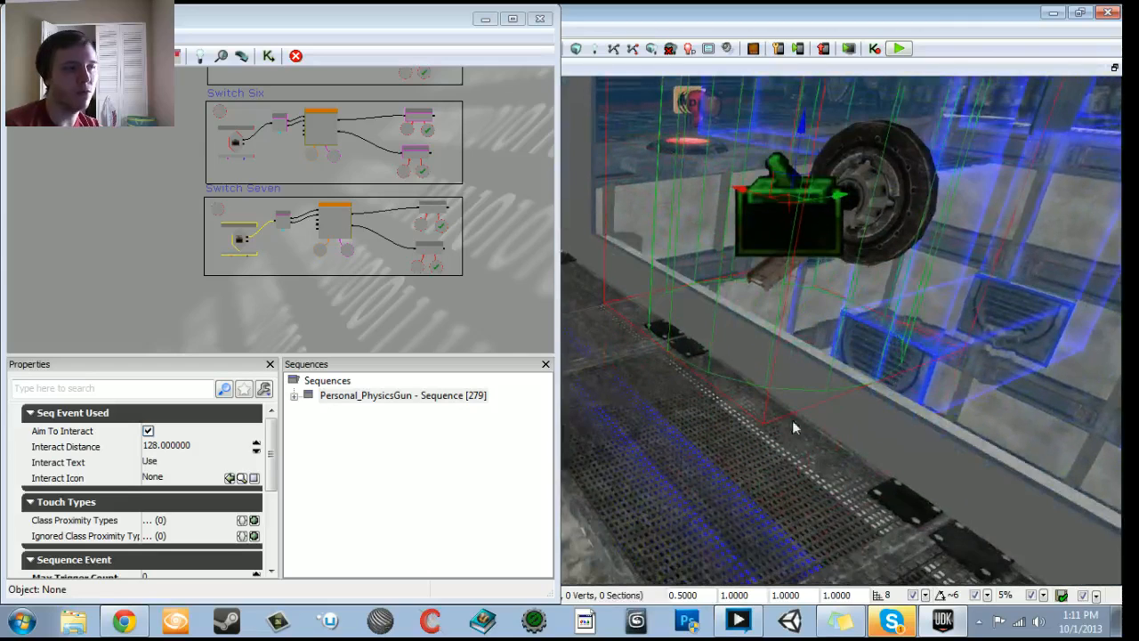
# Step: Add a Touch event for Trigger_10 below its Used event and extend the Switch Seven comment box around it
pyautogui.scroll(5, 407, 314)
pyautogui.moveTo(407, 314); pyautogui.dragTo(343, 250)
pyautogui.moveTo(81, 182); pyautogui.dragTo(264, 184)
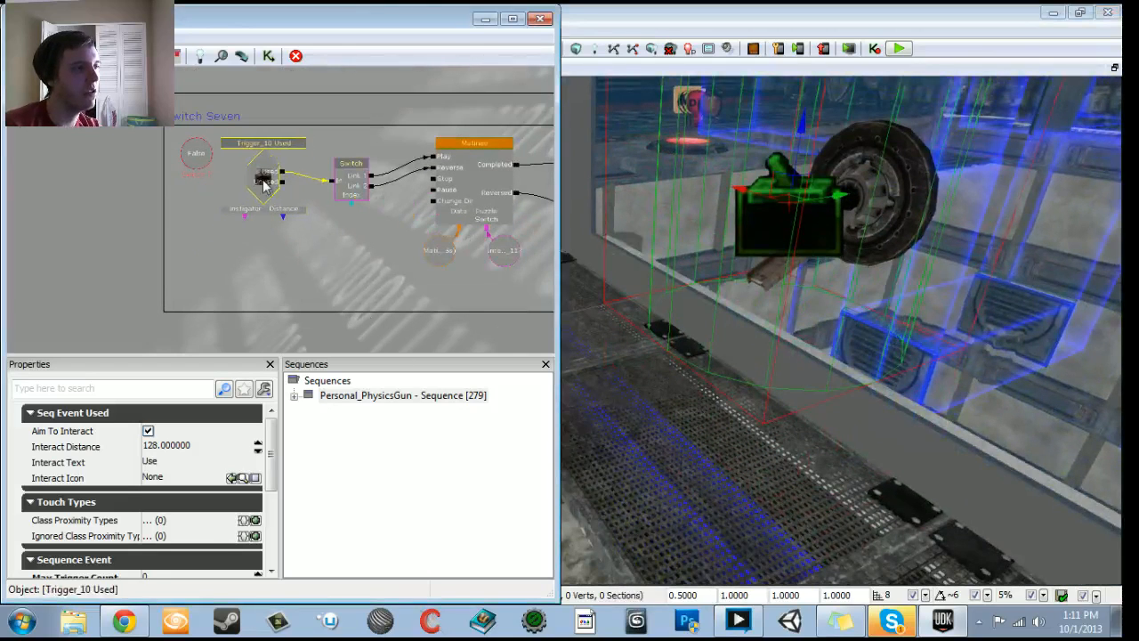
pyautogui.rightClick(274, 260)
pyautogui.moveTo(365, 405)
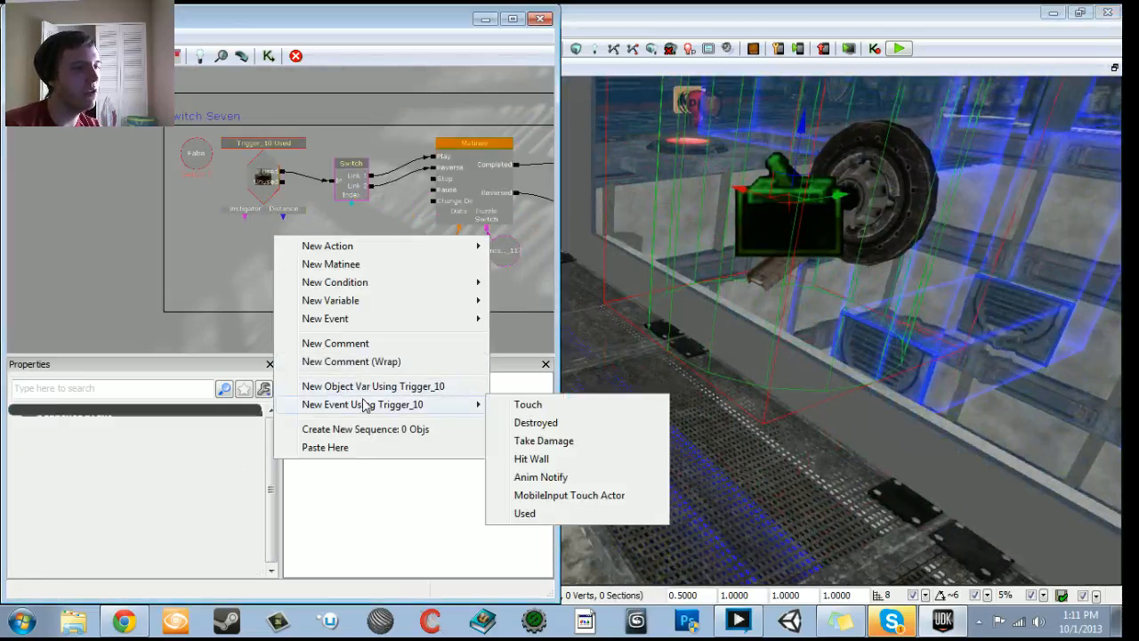
pyautogui.click(536, 406)
pyautogui.keyDown('ctrl'); pyautogui.moveTo(305, 301); pyautogui.dragTo(266, 261); pyautogui.keyUp('ctrl')
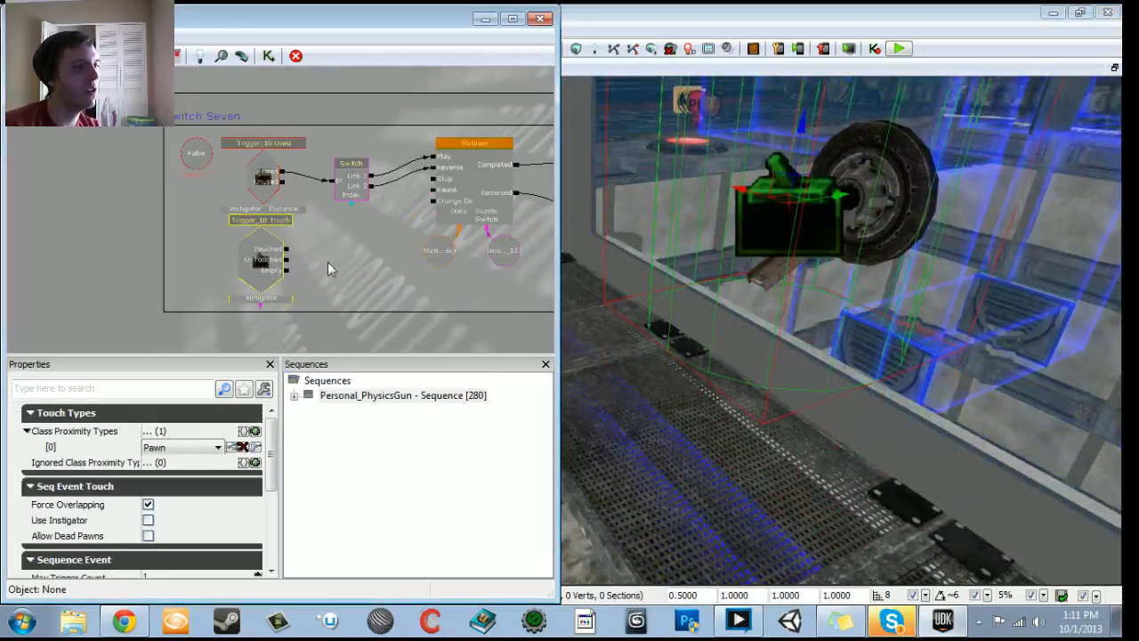
pyautogui.scroll(-3, 339, 253)
pyautogui.moveTo(469, 233); pyautogui.dragTo(469, 254)
pyautogui.scroll(3, 503, 317)
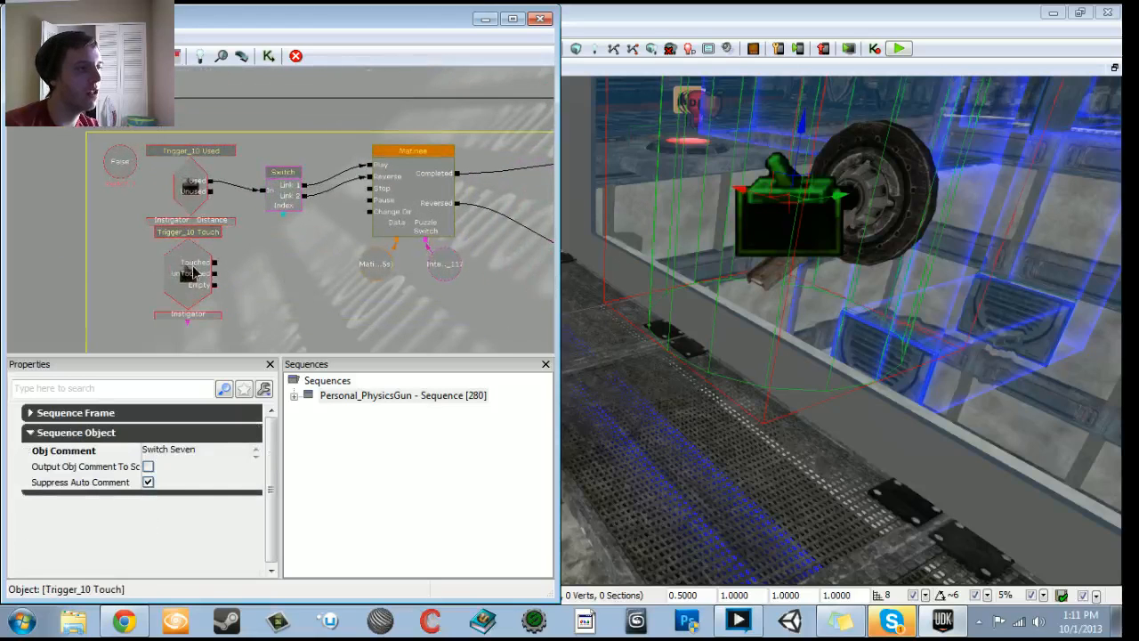
# Step: Edit the Max Trigger Count of the Trigger_10 Touch event
pyautogui.click(193, 273)
pyautogui.scroll(2, 297, 270)
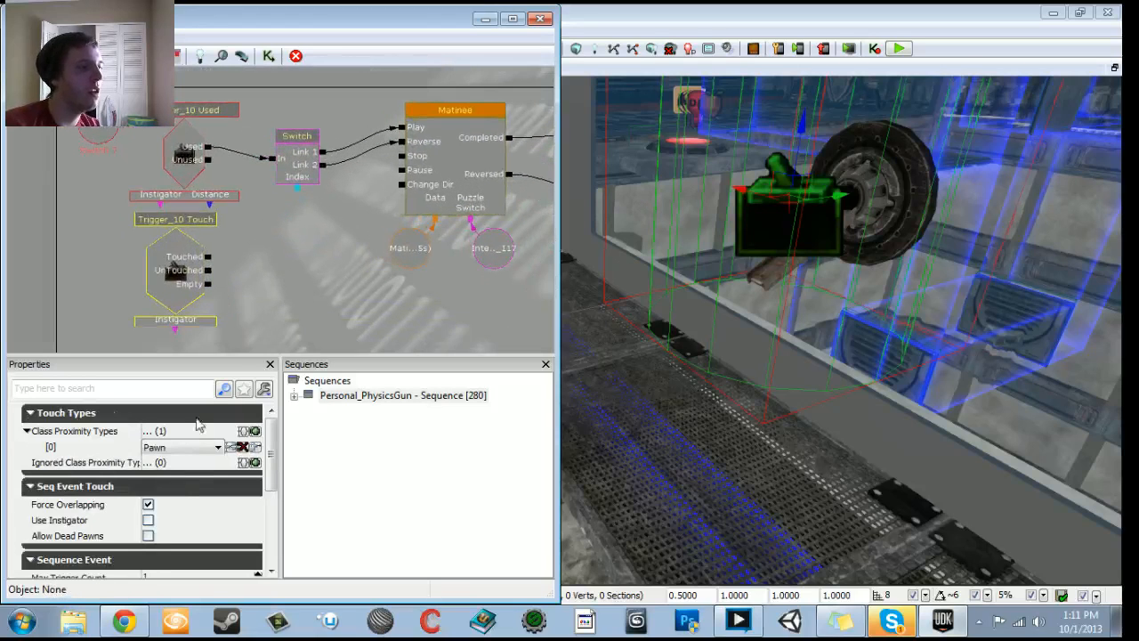
pyautogui.scroll(-3, 252, 501)
pyautogui.click(174, 499)
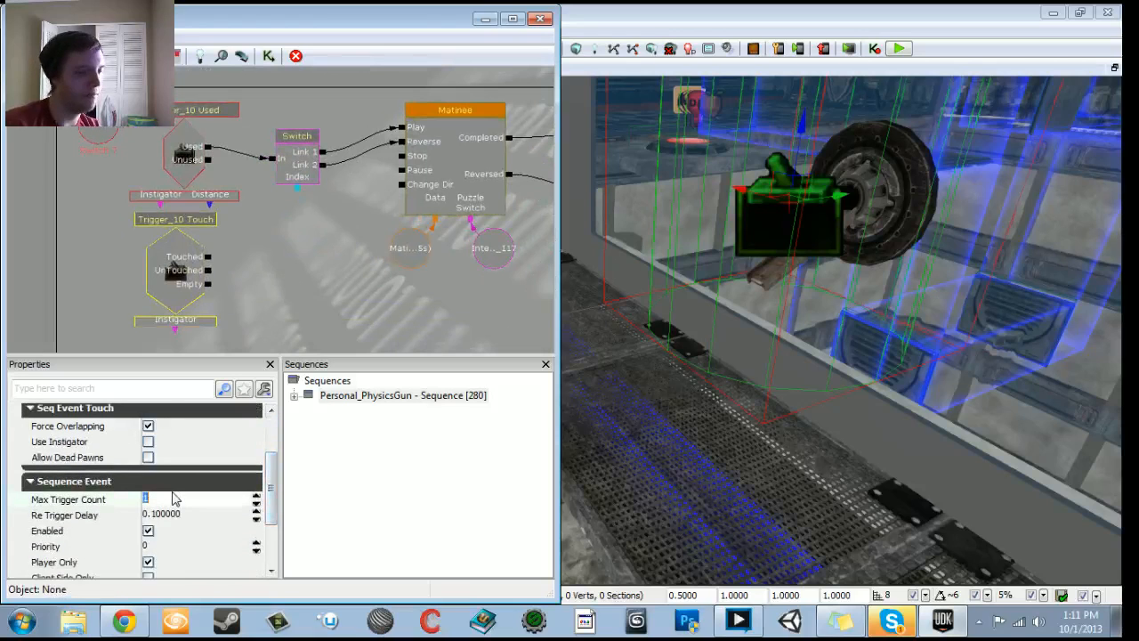
pyautogui.click(279, 255)
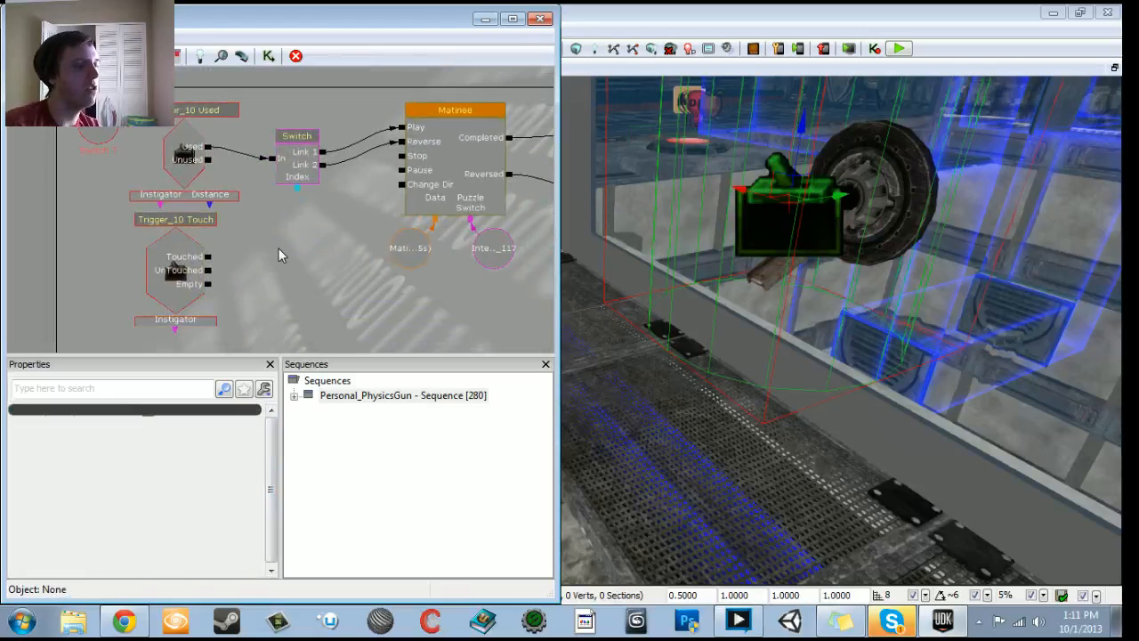
# Step: Add a Play Announcement action reading "Press 'E' to Interact" beside the Trigger_10 Touch event and connect the Touched output to it
pyautogui.rightClick(272, 255)
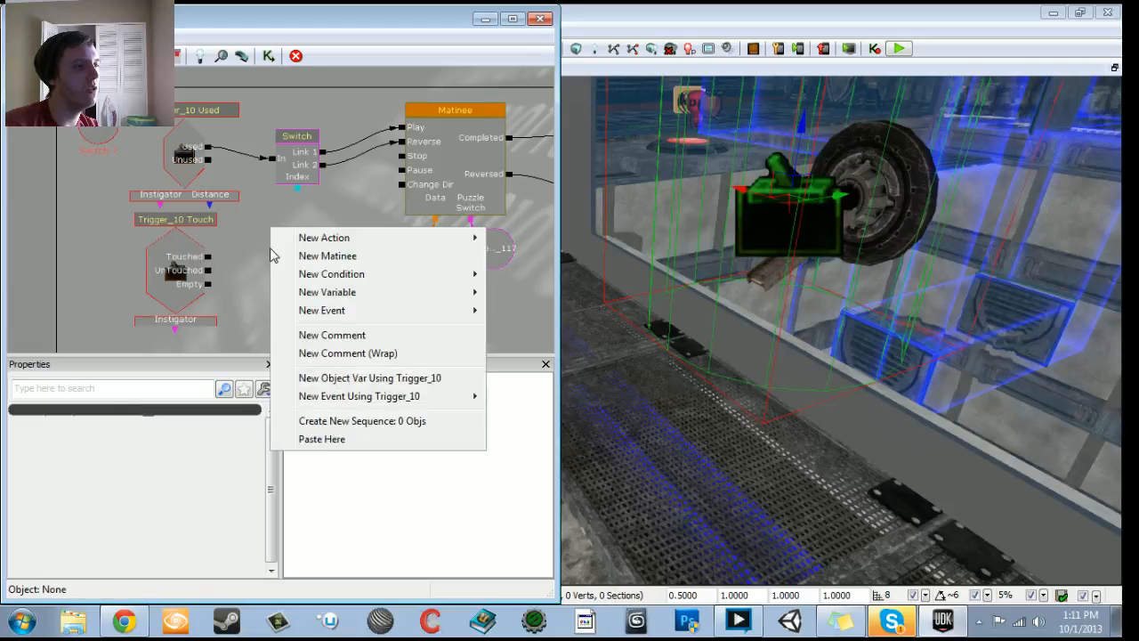
pyautogui.moveTo(331, 244)
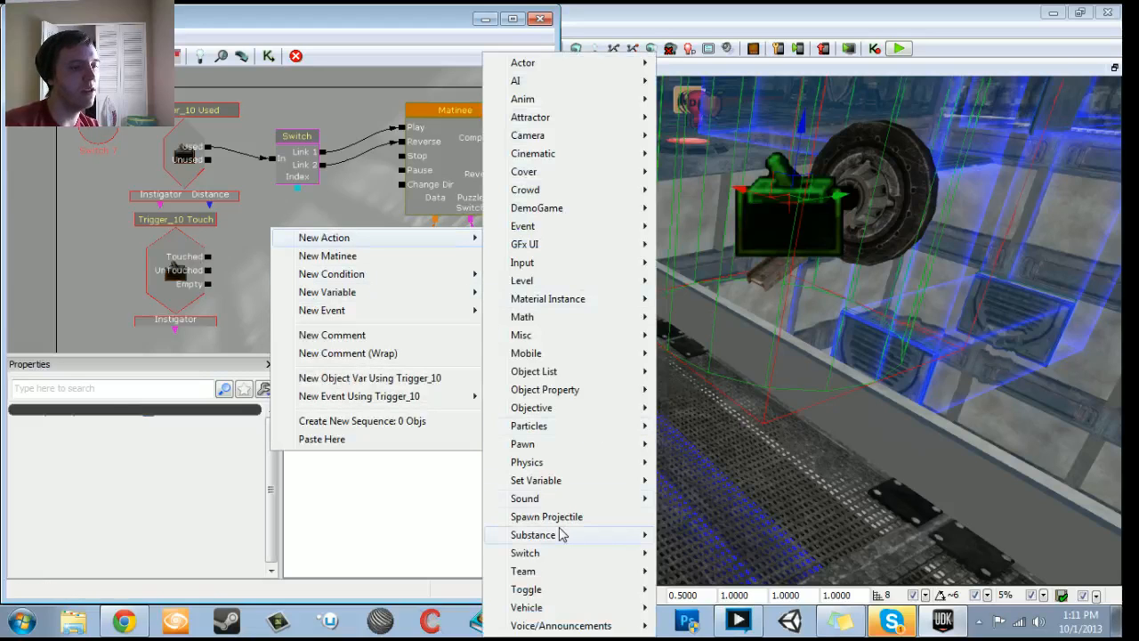
pyautogui.moveTo(560, 627)
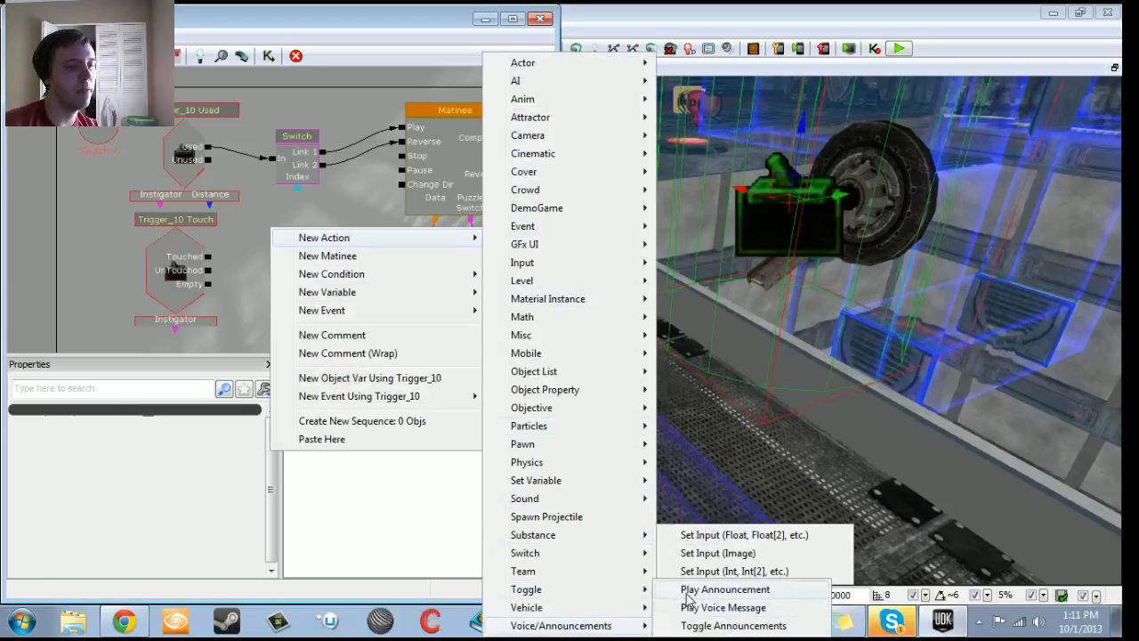
pyautogui.click(724, 589)
pyautogui.click(176, 464)
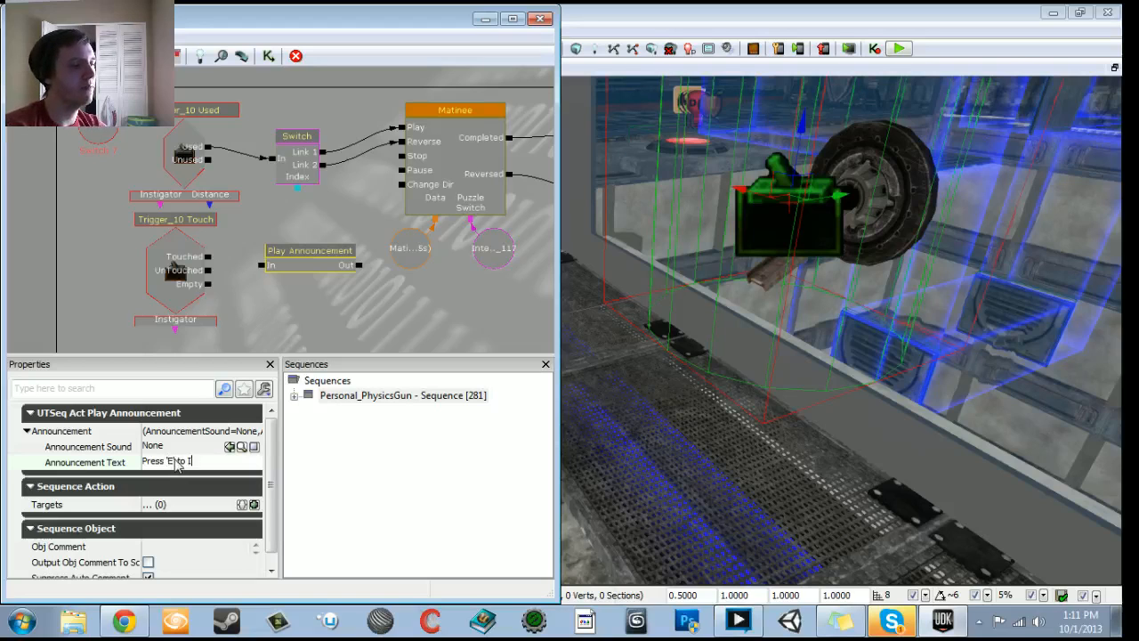
pyautogui.write("Press 'E' to Interact")
pyautogui.press('Return')
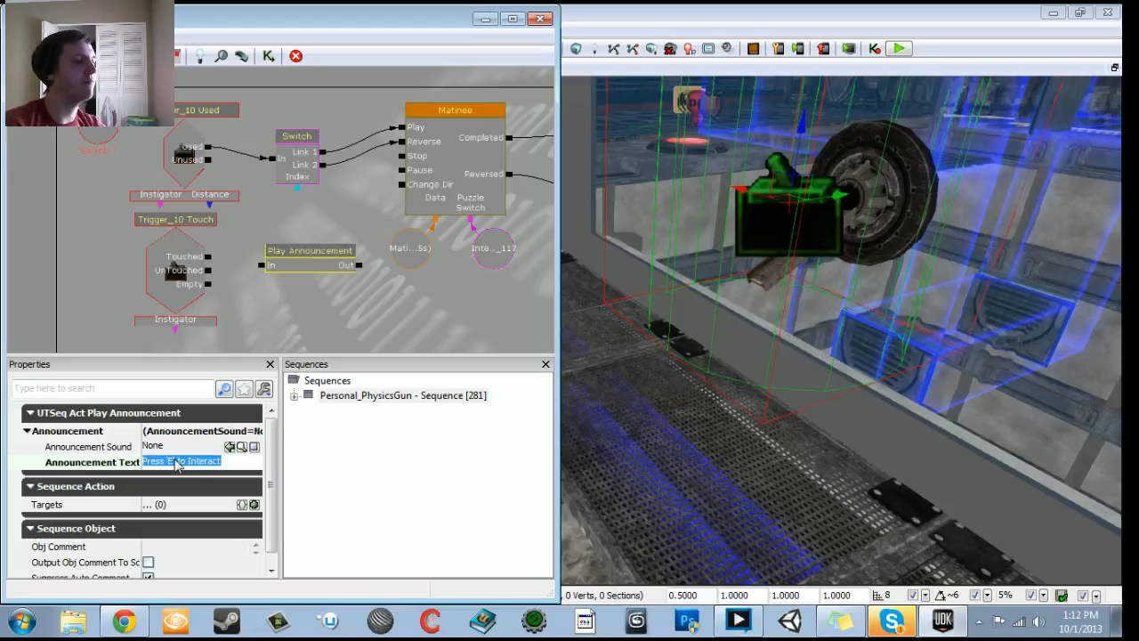
pyautogui.moveTo(207, 257); pyautogui.dragTo(256, 264)
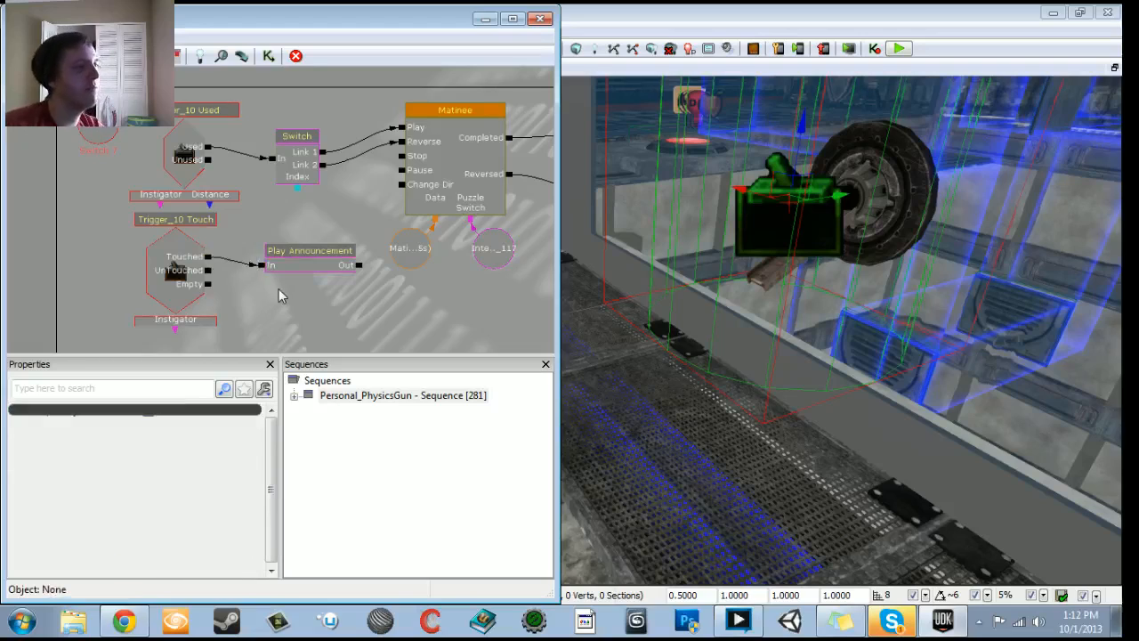
# Step: Copy the Trigger_10 Touch event with its Play Announcement action and paste the pair into the Switch Six area
pyautogui.scroll(-4, 280, 296)
pyautogui.moveTo(278, 319); pyautogui.dragTo(222, 306)
pyautogui.moveTo(676, 312); pyautogui.dragTo(747, 329, button='right')
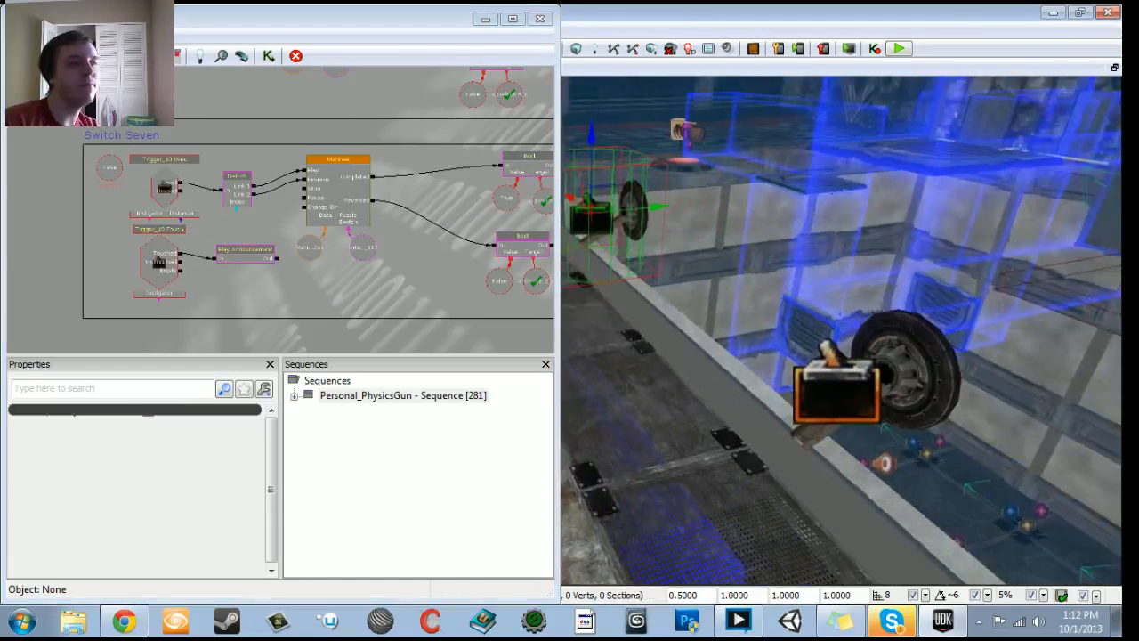
pyautogui.click(175, 270)
pyautogui.keyDown('ctrl'); pyautogui.click(223, 260); pyautogui.keyUp('ctrl')
pyautogui.hotkey('ctrl', 'c')
pyautogui.hotkey('ctrl', 'v')
pyautogui.moveTo(284, 307); pyautogui.dragTo(320, 356)
pyautogui.keyDown('ctrl'); pyautogui.moveTo(347, 328); pyautogui.dragTo(256, 173); pyautogui.keyUp('ctrl')
# Step: Move the whole Switch Seven group down and extend the Switch Six comment box downward
pyautogui.scroll(-3, 301, 213)
pyautogui.moveTo(301, 213); pyautogui.dragTo(227, 182)
pyautogui.keyDown('ctrl'); pyautogui.keyDown('alt'); pyautogui.moveTo(64, 171); pyautogui.dragTo(466, 323); pyautogui.keyUp('alt'); pyautogui.keyUp('ctrl')
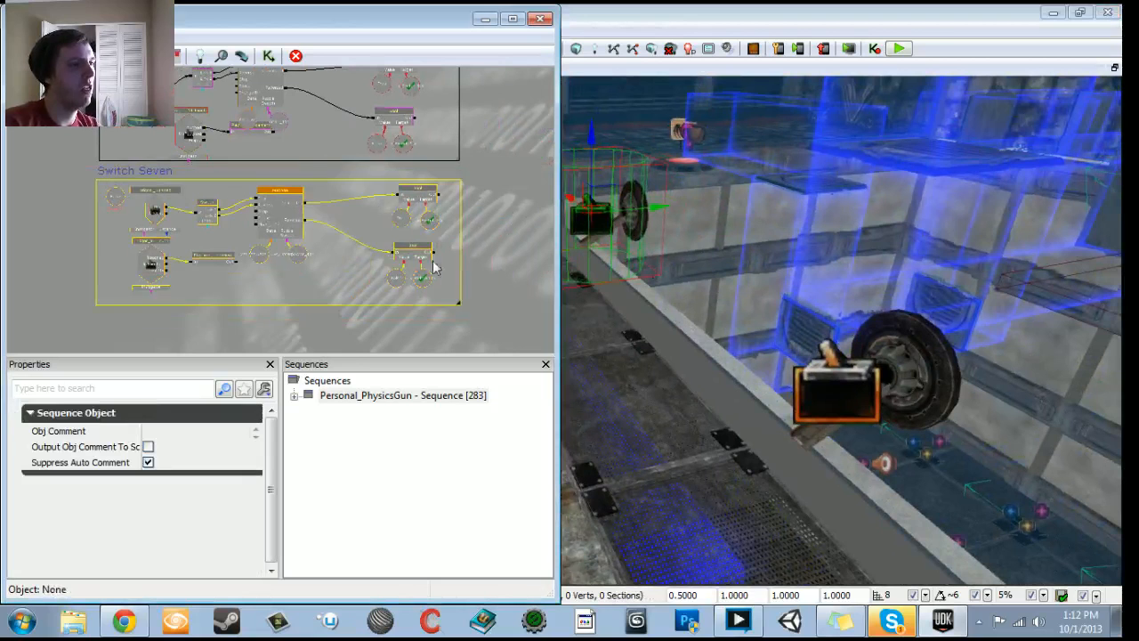
pyautogui.keyDown('ctrl'); pyautogui.moveTo(418, 201); pyautogui.dragTo(418, 236); pyautogui.keyUp('ctrl')
pyautogui.moveTo(317, 179); pyautogui.dragTo(293, 253)
pyautogui.scroll(2, 327, 255)
pyautogui.moveTo(511, 246); pyautogui.dragTo(511, 284)
# Step: Place the pasted nodes in free space inside Switch Six and assign that lever's trigger to the Touch event
pyautogui.moveTo(300, 285); pyautogui.dragTo(387, 255)
pyautogui.click(416, 210)
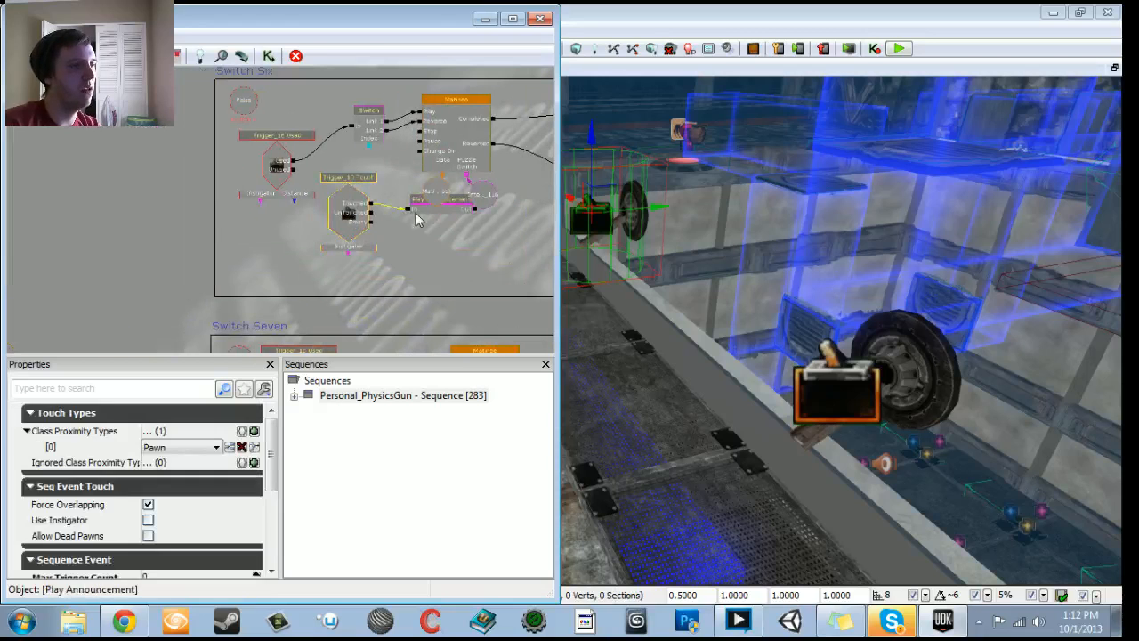
pyautogui.keyDown('ctrl'); pyautogui.moveTo(415, 211); pyautogui.dragTo(420, 245); pyautogui.keyUp('ctrl')
pyautogui.moveTo(435, 277); pyautogui.dragTo(314, 278)
pyautogui.click(837, 392)
pyautogui.moveTo(837, 391); pyautogui.dragTo(838, 427, button='middle')
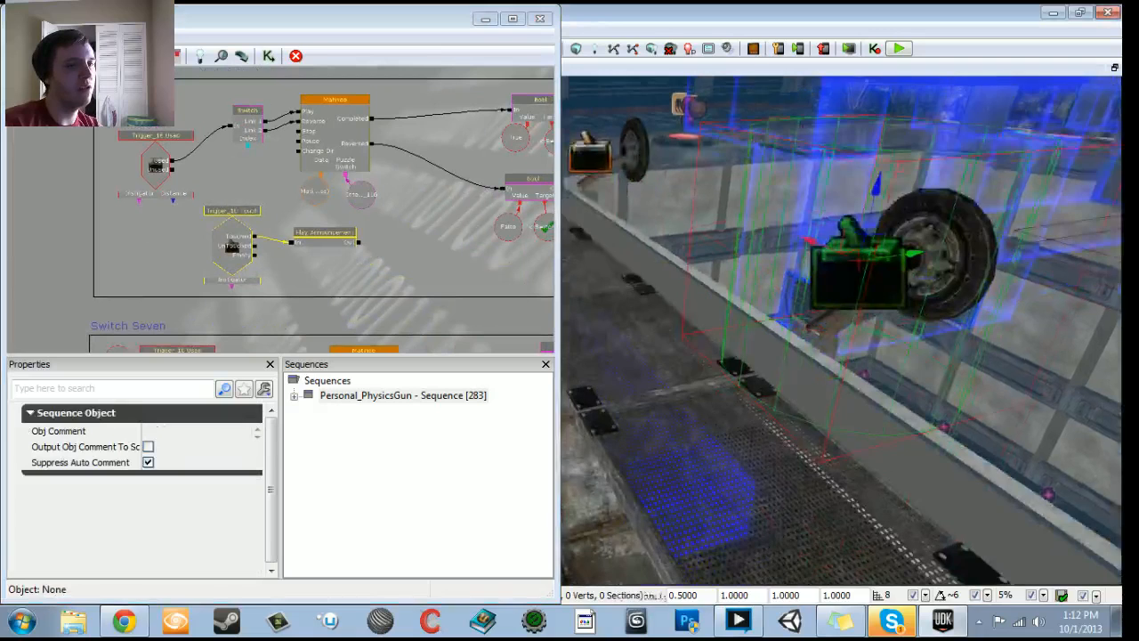
pyautogui.click(234, 246)
pyautogui.rightClick(234, 247)
pyautogui.click(327, 238)
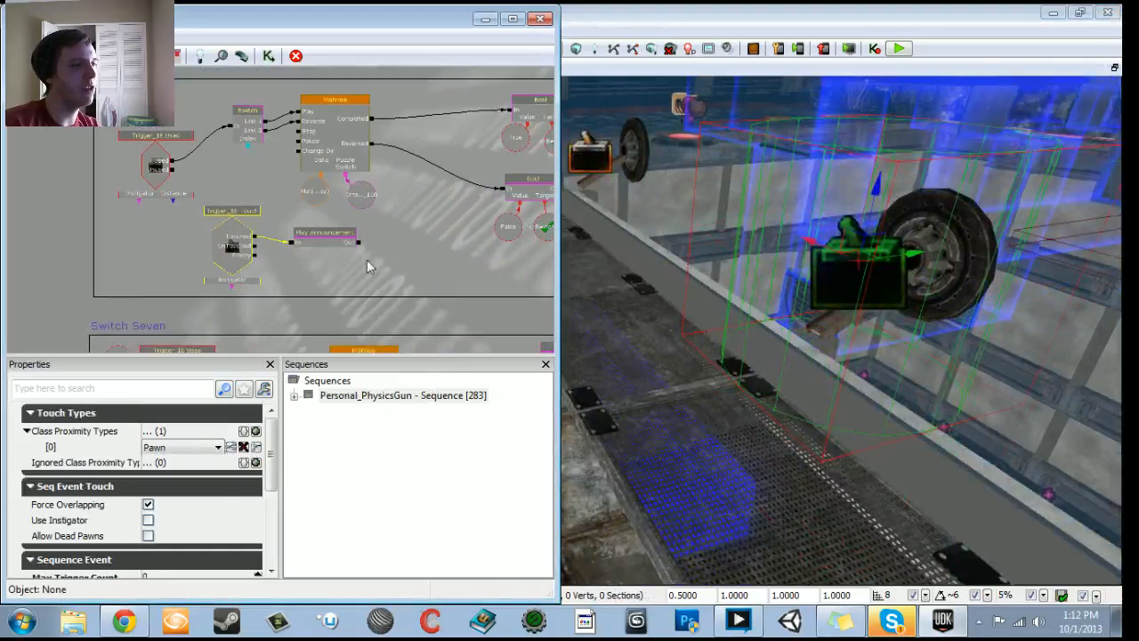
# Step: Move the Switch Six and Switch Seven groups down and extend the Switch Five comment box into the gap
pyautogui.scroll(-3, 353, 265)
pyautogui.moveTo(267, 213)
pyautogui.mouseDown()
pyautogui.moveTo(182, 322)
pyautogui.moveTo(252, 203)
pyautogui.mouseUp()
pyautogui.scroll(-3, 252, 203)
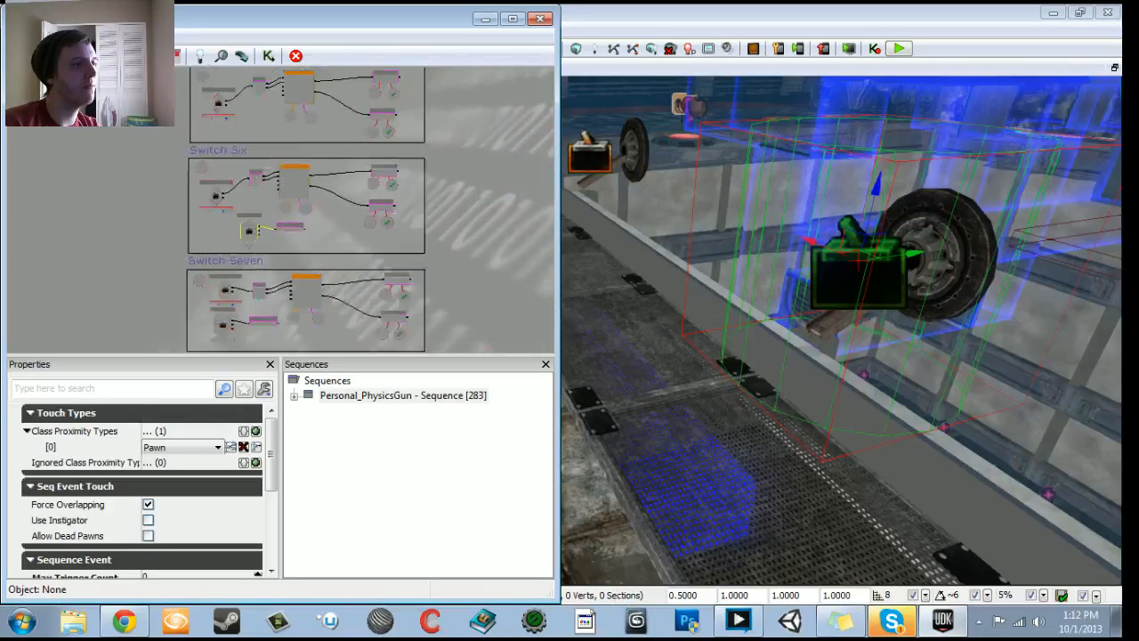
pyautogui.click(176, 144)
pyautogui.keyDown('ctrl'); pyautogui.keyDown('alt'); pyautogui.moveTo(393, 302); pyautogui.dragTo(427, 330); pyautogui.keyUp('alt'); pyautogui.keyUp('ctrl')
pyautogui.keyDown('ctrl'); pyautogui.moveTo(369, 168); pyautogui.dragTo(367, 218); pyautogui.keyUp('ctrl')
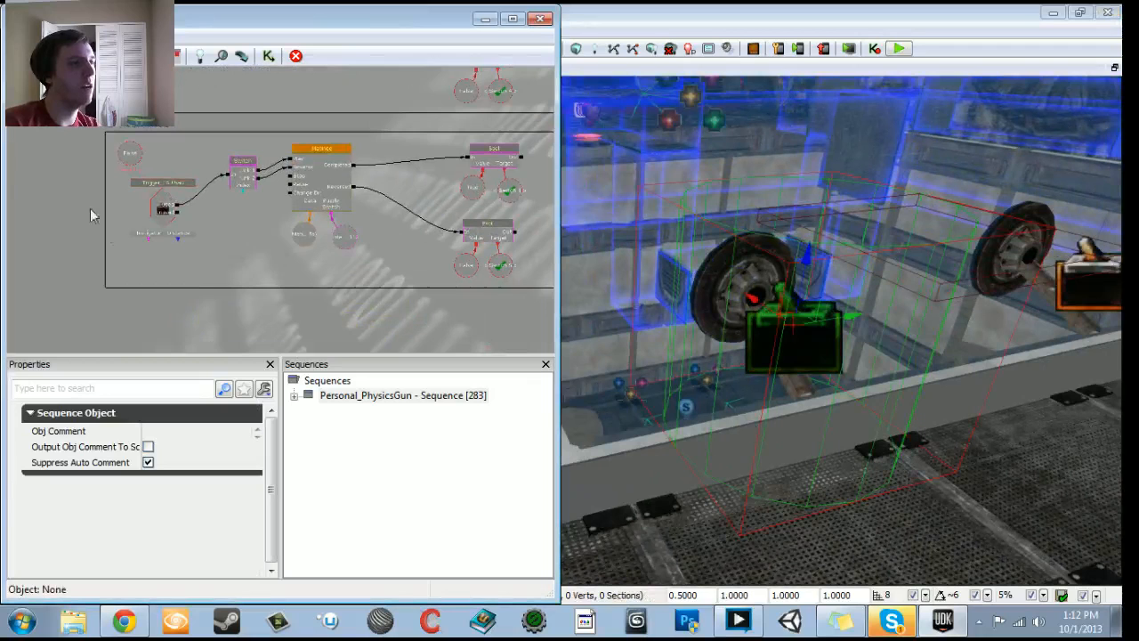
pyautogui.moveTo(221, 313); pyautogui.dragTo(213, 316)
pyautogui.click(84, 127)
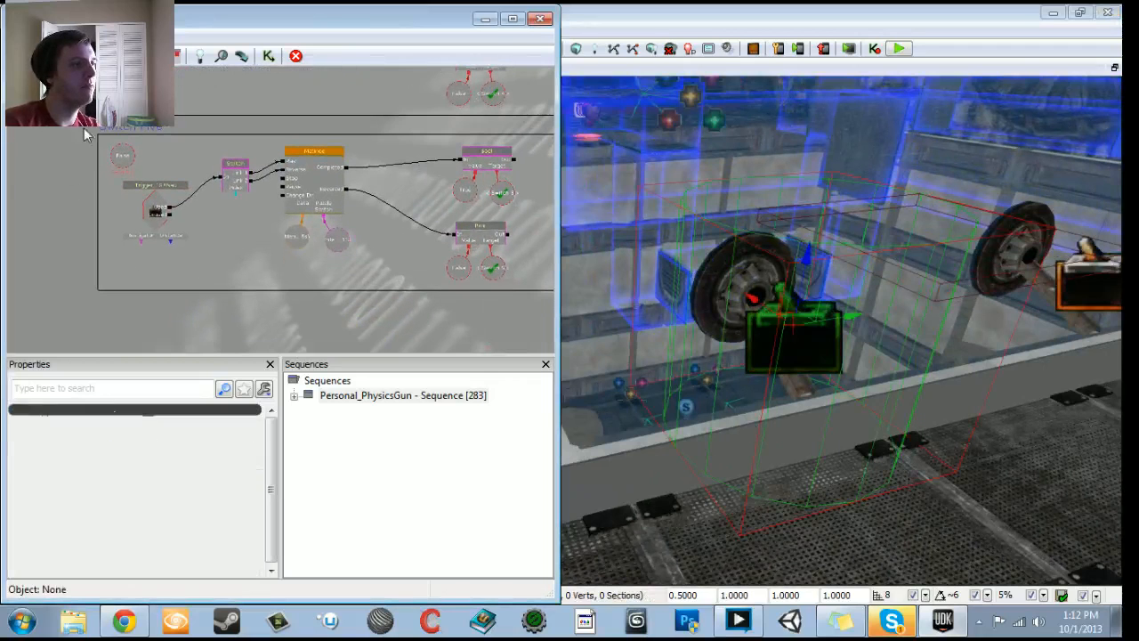
pyautogui.moveTo(286, 283); pyautogui.dragTo(157, 238)
pyautogui.moveTo(428, 240); pyautogui.dragTo(435, 305)
# Step: Paste the Touch and Play Announcement pair into Switch Five and assign the selected lever trigger to its Touch event
pyautogui.moveTo(249, 236); pyautogui.dragTo(411, 244)
pyautogui.click(266, 251)
pyautogui.hotkey('ctrl', 'v')
pyautogui.keyDown('ctrl'); pyautogui.moveTo(323, 253); pyautogui.dragTo(241, 254); pyautogui.keyUp('ctrl')
pyautogui.scroll(4, 296, 255)
pyautogui.click(206, 233)
pyautogui.rightClick(204, 210)
pyautogui.click(250, 220)
pyautogui.scroll(-3, 460, 249)
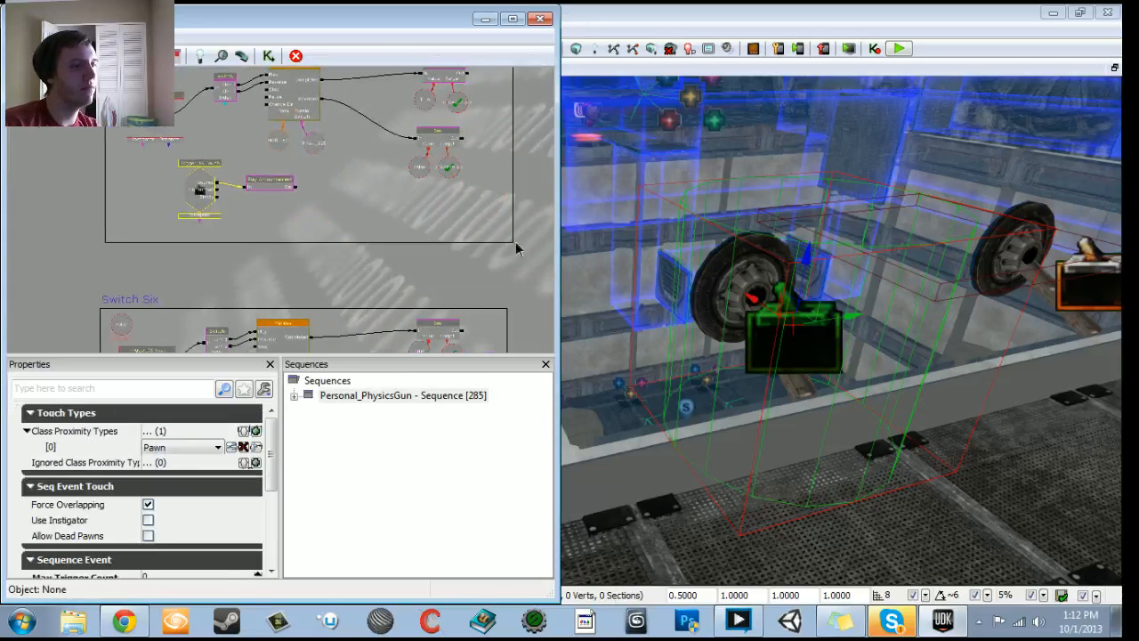
# Step: Adjust the lower edge of the Switch Five comment box and move the whole group down toward Switch Six
pyautogui.click(511, 231)
pyautogui.scroll(-2, 507, 233)
pyautogui.moveTo(466, 271); pyautogui.dragTo(465, 233)
pyautogui.scroll(-1, 466, 233)
pyautogui.moveTo(182, 214)
pyautogui.mouseDown()
pyautogui.moveTo(252, 292)
pyautogui.moveTo(176, 212)
pyautogui.mouseUp()
pyautogui.keyDown('ctrl'); pyautogui.keyDown('alt'); pyautogui.moveTo(176, 107); pyautogui.dragTo(244, 147); pyautogui.keyUp('alt'); pyautogui.keyUp('ctrl')
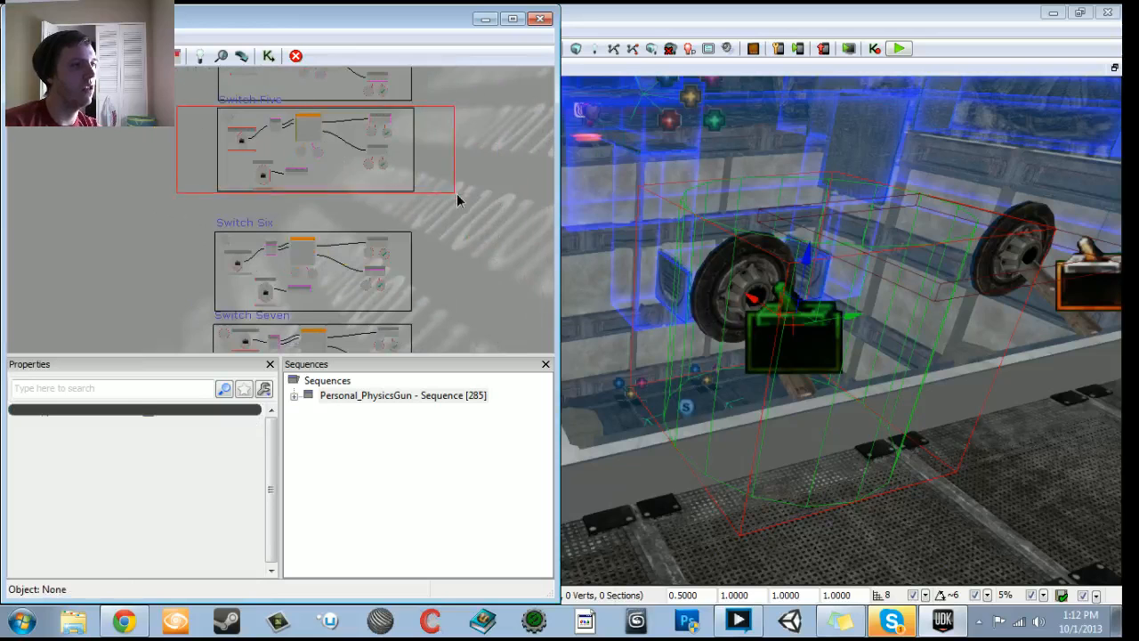
pyautogui.keyDown('ctrl'); pyautogui.keyDown('alt'); pyautogui.moveTo(455, 193); pyautogui.dragTo(460, 205); pyautogui.keyUp('alt'); pyautogui.keyUp('ctrl')
pyautogui.keyDown('ctrl'); pyautogui.moveTo(303, 125); pyautogui.dragTo(300, 150); pyautogui.keyUp('ctrl')
# Step: Extend the Switch Four comment box downward and select its lever trigger, Trigger_14, in the level
pyautogui.moveTo(404, 139); pyautogui.dragTo(409, 158)
pyautogui.scroll(4, 406, 159)
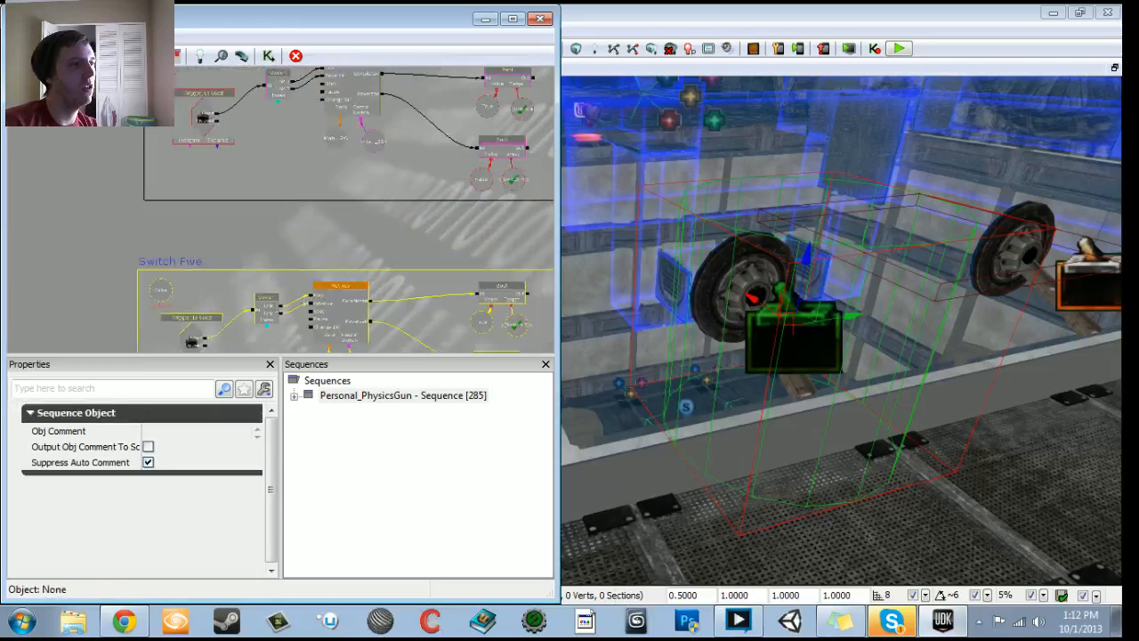
pyautogui.moveTo(479, 277); pyautogui.dragTo(365, 316)
pyautogui.moveTo(425, 239); pyautogui.dragTo(424, 274)
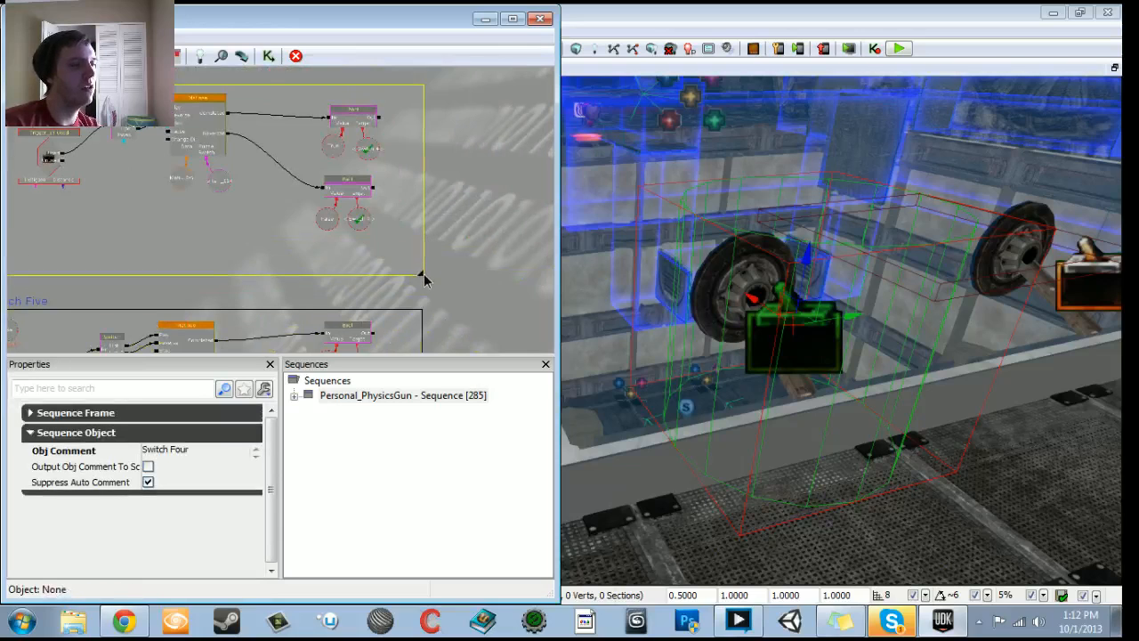
pyautogui.moveTo(841, 329); pyautogui.dragTo(943, 298, button='right')
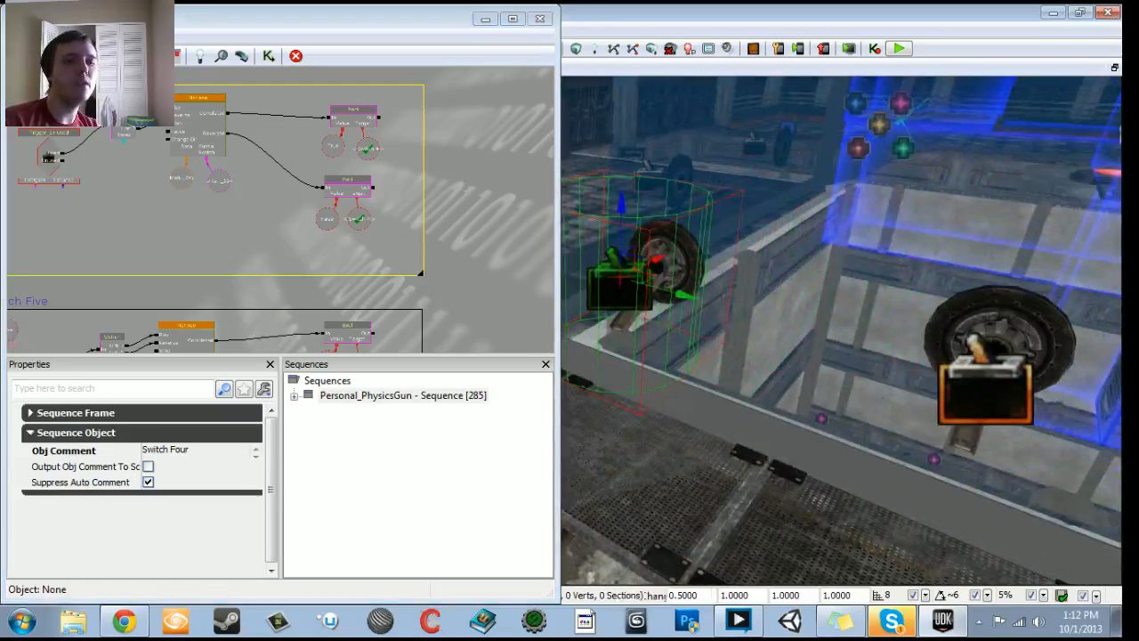
pyautogui.click(984, 391)
pyautogui.scroll(4, 356, 240)
pyautogui.rightClick(368, 236)
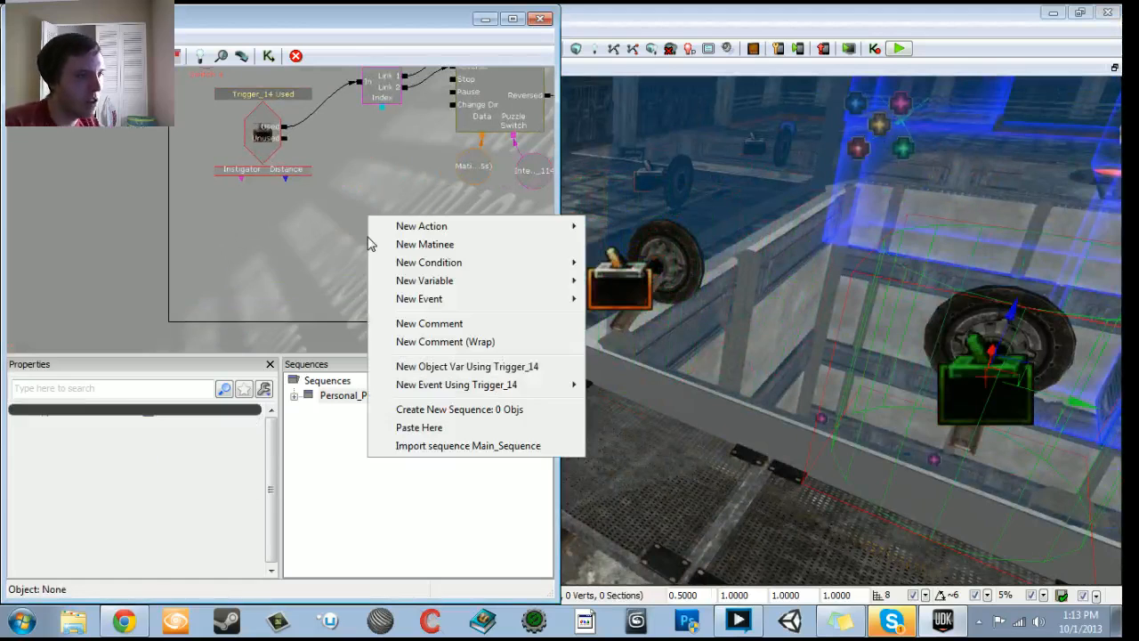
pyautogui.moveTo(454, 386)
pyautogui.click(614, 387)
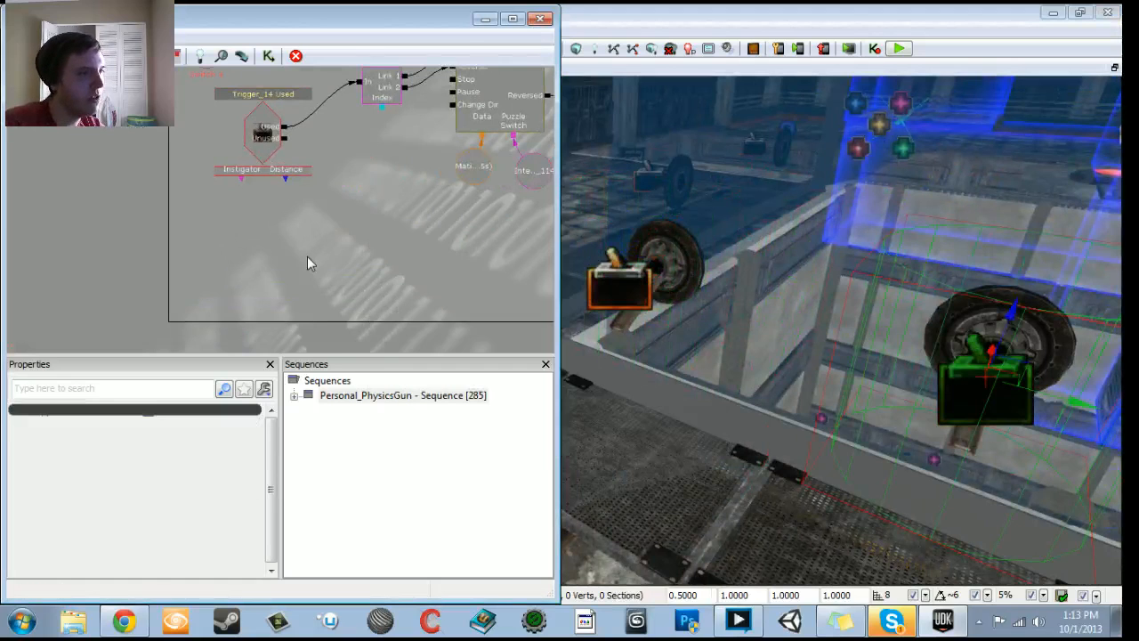
# Step: Place a copy of the Touch and Play Announcement pair inside Switch Four and assign Trigger_14 to its Touch event
pyautogui.keyDown('ctrl'); pyautogui.moveTo(347, 221); pyautogui.dragTo(370, 235); pyautogui.keyUp('ctrl')
pyautogui.click(370, 235)
pyautogui.rightClick(370, 234)
pyautogui.click(480, 221)
# Step: Select the next lever's trigger, Trigger_13, in the level and move the Switch Four and lower groups down
pyautogui.moveTo(659, 263); pyautogui.dragTo(832, 267, button='right')
pyautogui.click(649, 256)
pyautogui.scroll(-6, 401, 218)
pyautogui.moveTo(378, 75); pyautogui.dragTo(318, 77)
pyautogui.scroll(-5, 143, 213)
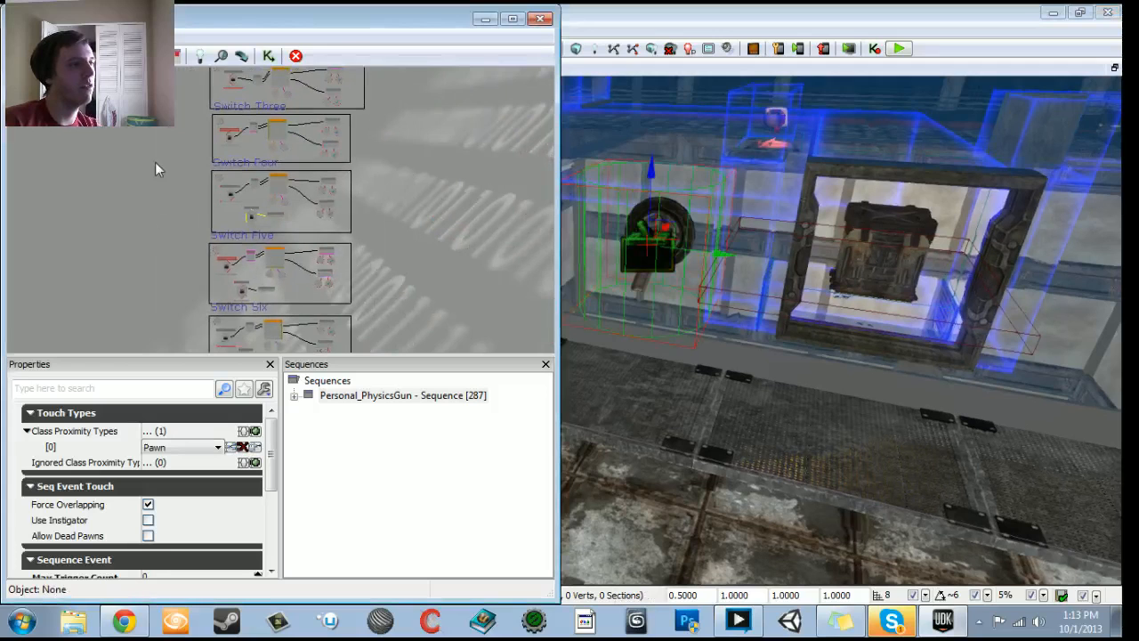
pyautogui.keyDown('ctrl'); pyautogui.keyDown('alt'); pyautogui.moveTo(169, 138); pyautogui.dragTo(396, 269); pyautogui.keyUp('alt'); pyautogui.keyUp('ctrl')
pyautogui.scroll(5, 325, 182)
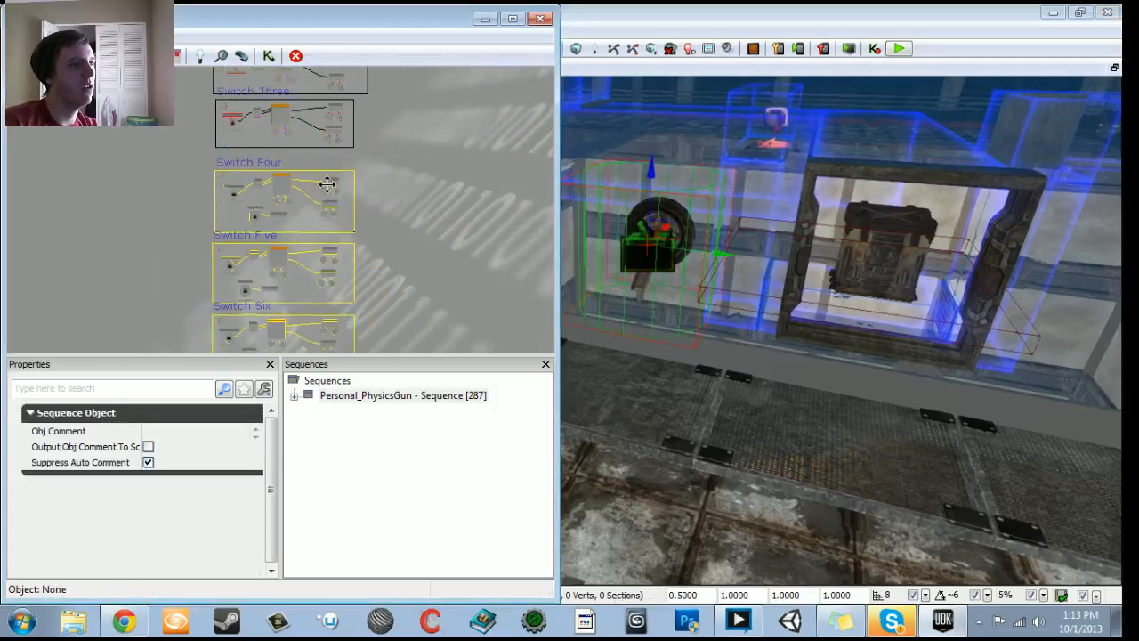
# Step: Extend the Switch Three comment box and paste the Touch and Play Announcement pair inside it, assigned to Trigger_13
pyautogui.scroll(2, 331, 226)
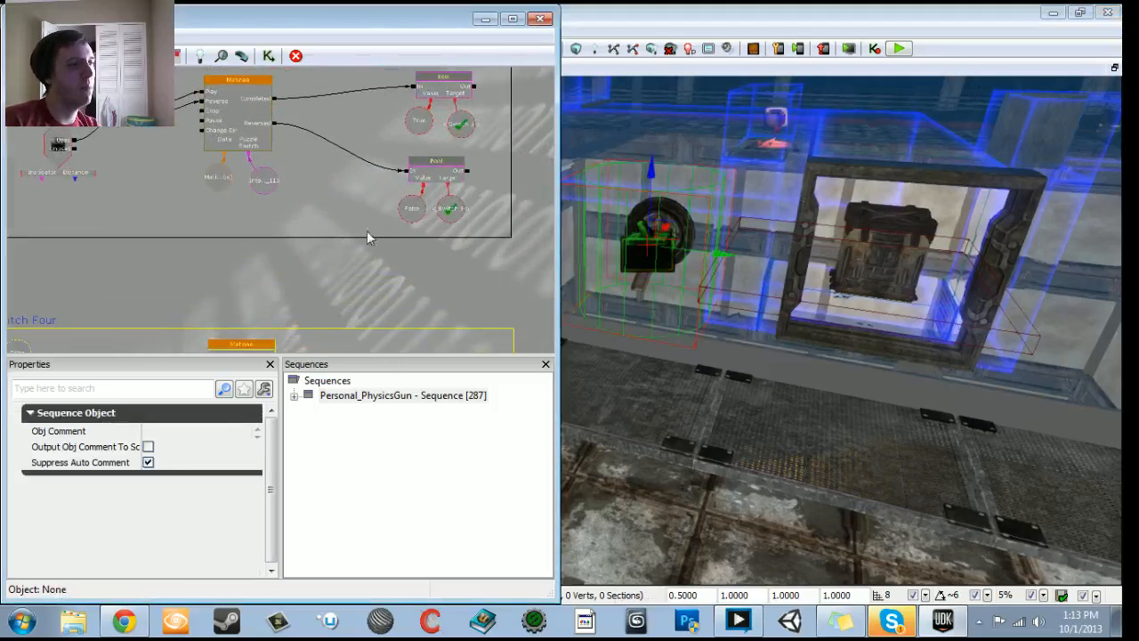
pyautogui.moveTo(514, 235); pyautogui.dragTo(516, 284)
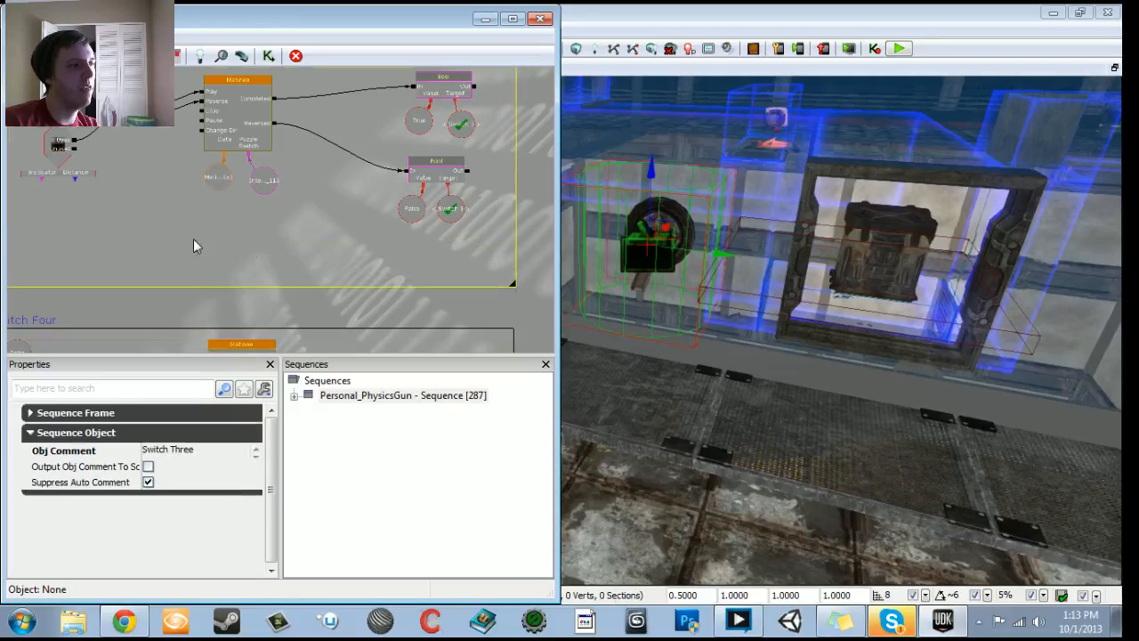
pyautogui.moveTo(118, 235); pyautogui.dragTo(256, 251)
pyautogui.hotkey('ctrl', 'v')
pyautogui.keyDown('ctrl'); pyautogui.moveTo(345, 292); pyautogui.dragTo(267, 238); pyautogui.keyUp('ctrl')
pyautogui.click(269, 241)
pyautogui.rightClick(269, 239)
pyautogui.click(314, 233)
# Step: Move the Switch Three group and the groups beneath it down to clear space below Switch Two
pyautogui.scroll(-3, 374, 271)
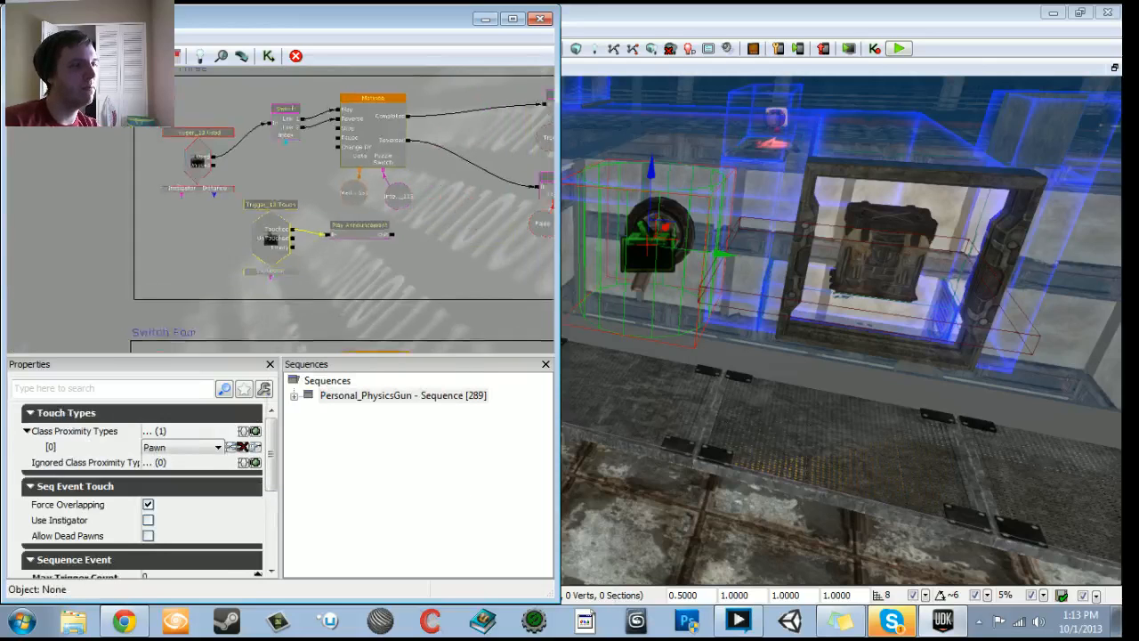
pyautogui.scroll(-3, 376, 276)
pyautogui.keyDown('ctrl'); pyautogui.keyDown('alt'); pyautogui.moveTo(198, 129); pyautogui.dragTo(402, 341); pyautogui.keyUp('alt'); pyautogui.keyUp('ctrl')
pyautogui.moveTo(412, 333); pyautogui.dragTo(441, 399)
pyautogui.keyDown('ctrl'); pyautogui.moveTo(320, 190); pyautogui.dragTo(313, 323); pyautogui.keyUp('ctrl')
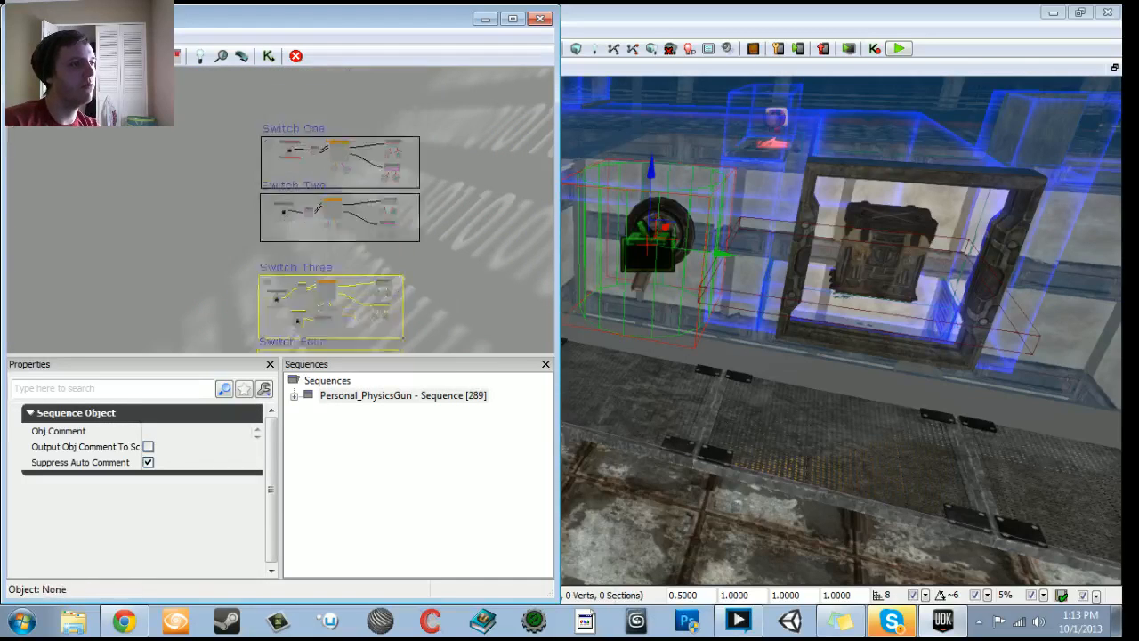
pyautogui.scroll(4, 367, 253)
# Step: Select the next lever's trigger, Trigger_12, in the level and extend the Switch Two comment box downward
pyautogui.moveTo(712, 293); pyautogui.dragTo(812, 267)
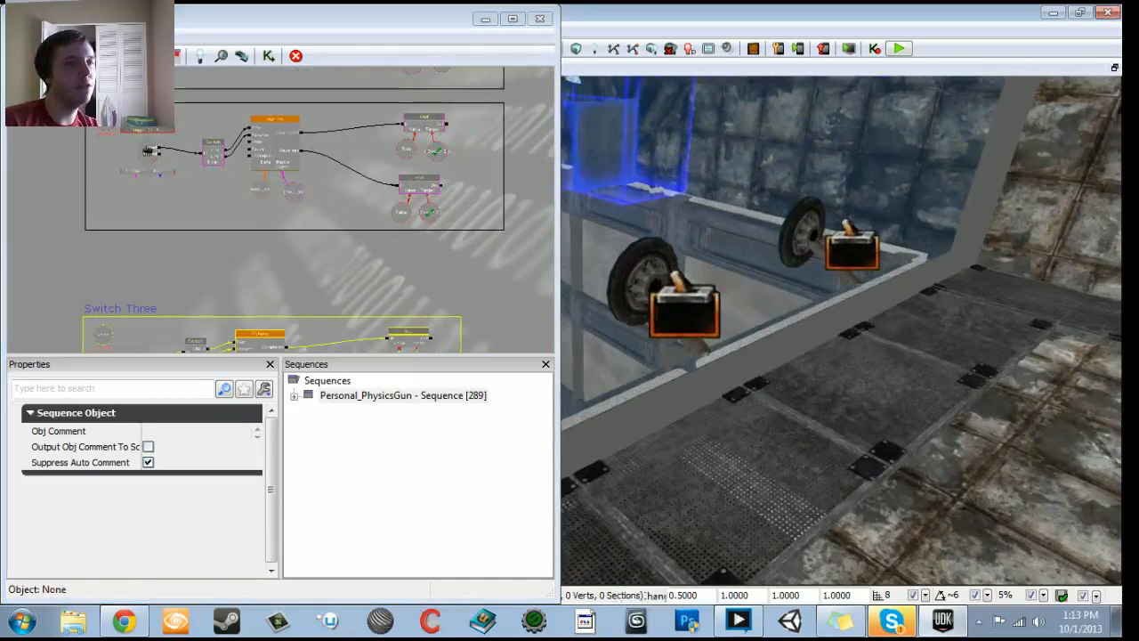
pyautogui.click(685, 310)
pyautogui.click(502, 227)
pyautogui.moveTo(502, 228); pyautogui.dragTo(506, 273)
# Step: Paste the Touch and Play Announcement pair into Switch Two and assign Trigger_12 to its Touch event
pyautogui.hotkey('ctrl', 'v')
pyautogui.keyDown('ctrl'); pyautogui.moveTo(317, 275); pyautogui.dragTo(149, 218); pyautogui.keyUp('ctrl')
pyautogui.scroll(4, 224, 209)
pyautogui.moveTo(244, 252); pyautogui.dragTo(342, 252)
pyautogui.click(338, 252)
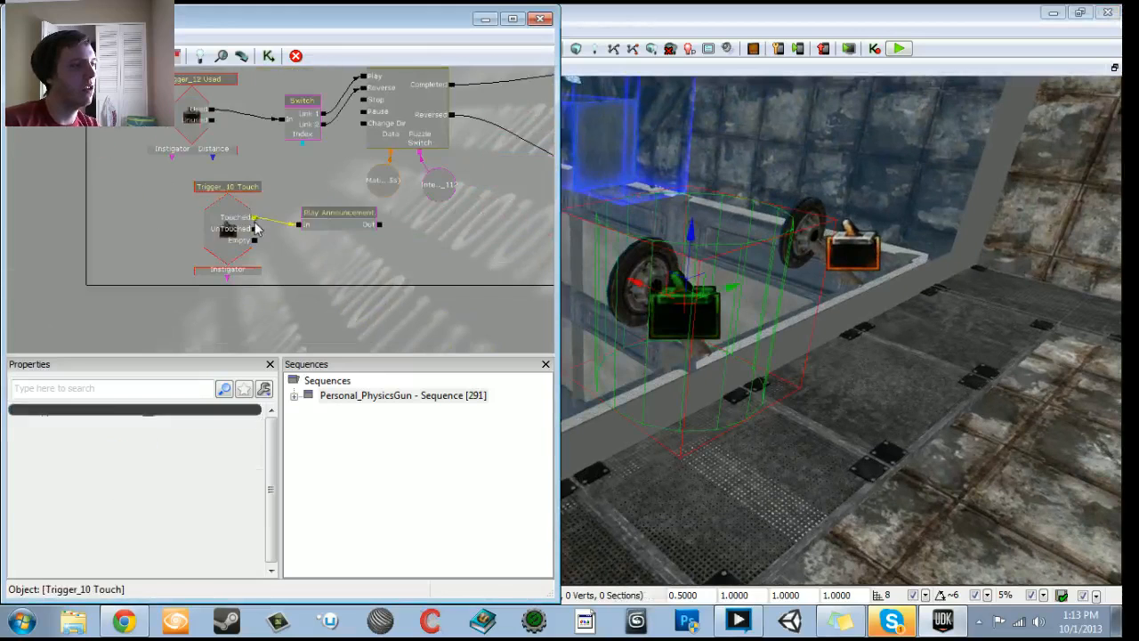
pyautogui.click(256, 229)
pyautogui.rightClick(254, 223)
pyautogui.click(256, 222)
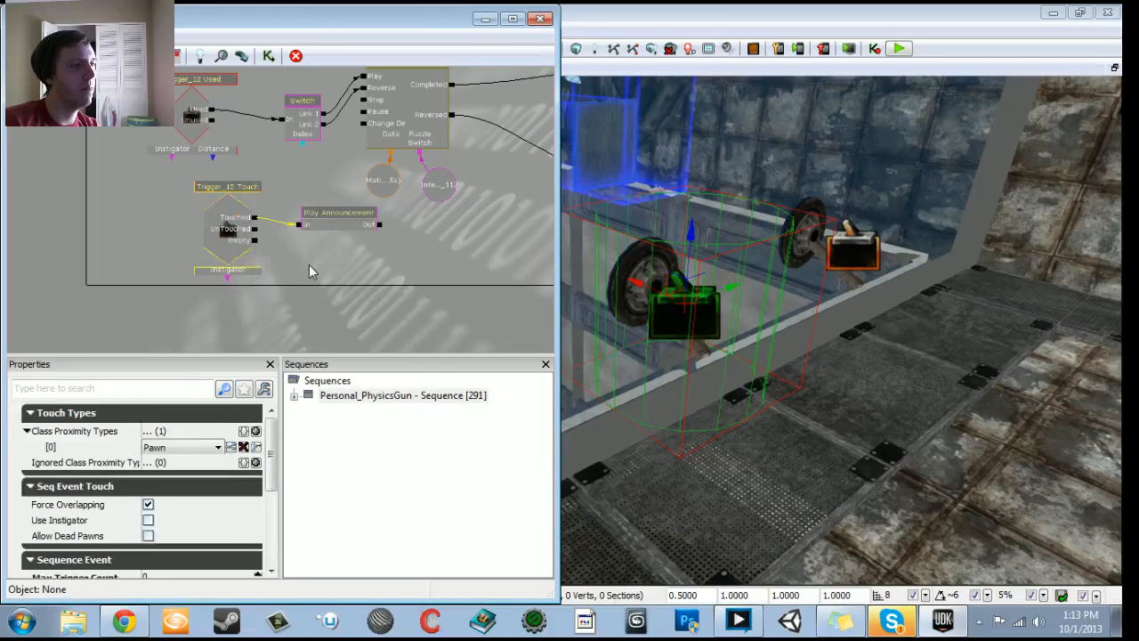
# Step: Select the last lever's trigger, Trigger_11, in the level and move the Switch Two group down
pyautogui.scroll(-2, 313, 272)
pyautogui.click(852, 252)
pyautogui.scroll(-2, 379, 276)
pyautogui.scroll(-1, 286, 262)
pyautogui.moveTo(361, 302); pyautogui.dragTo(274, 330)
pyautogui.keyDown('ctrl'); pyautogui.keyDown('alt'); pyautogui.moveTo(125, 179); pyautogui.dragTo(449, 283); pyautogui.keyUp('alt'); pyautogui.keyUp('ctrl')
pyautogui.keyDown('ctrl'); pyautogui.moveTo(206, 220); pyautogui.dragTo(202, 249); pyautogui.keyUp('ctrl')
pyautogui.moveTo(228, 193); pyautogui.dragTo(214, 258)
pyautogui.scroll(3, 214, 258)
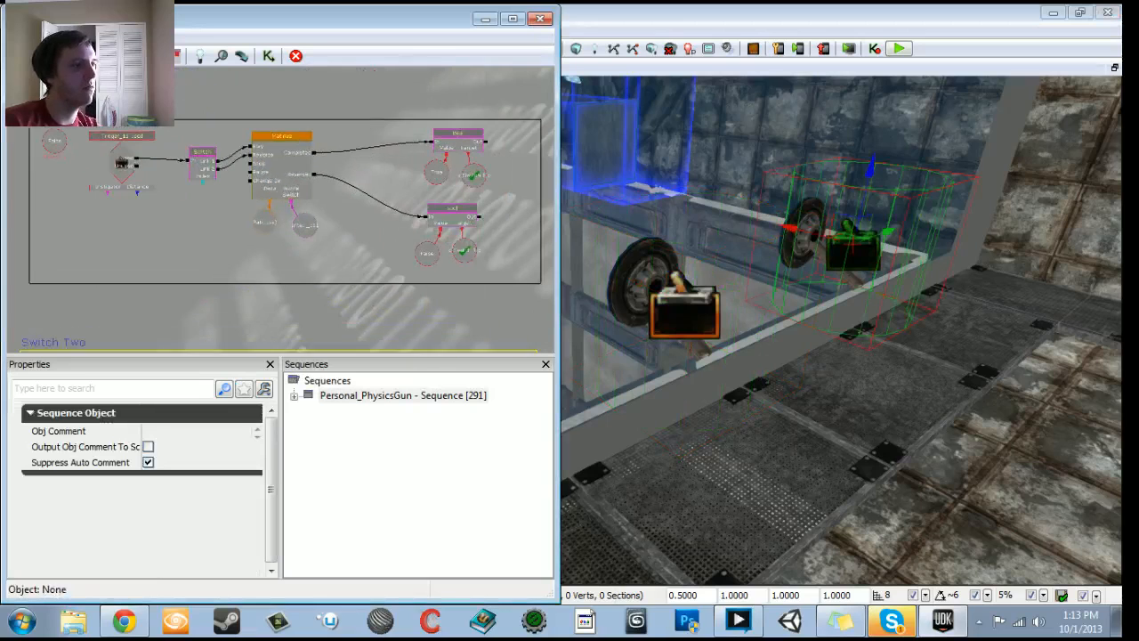
# Step: Paste the Touch and Play Announcement pair into Switch One and assign Trigger_11 to its Touch event
pyautogui.hotkey('ctrl', 'v')
pyautogui.keyDown('ctrl'); pyautogui.moveTo(140, 243); pyautogui.dragTo(135, 249); pyautogui.keyUp('ctrl')
pyautogui.rightClick(129, 224)
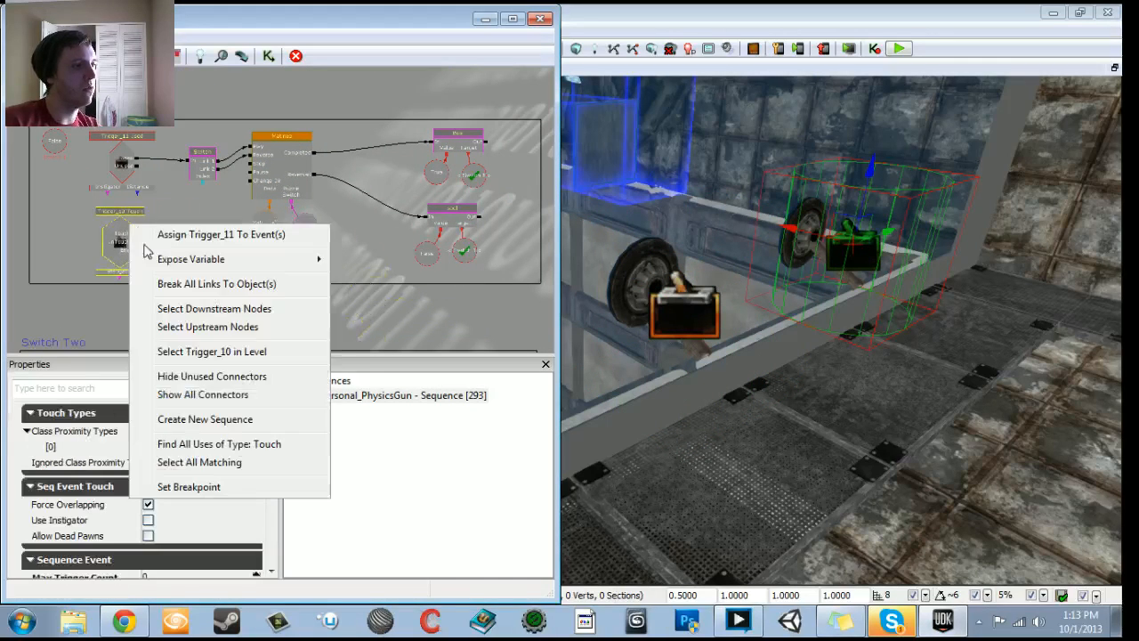
pyautogui.click(169, 237)
# Step: Select the whole Switch One group and move it down closer to Switch Two
pyautogui.scroll(-4, 172, 252)
pyautogui.keyDown('ctrl'); pyautogui.keyDown('alt'); pyautogui.moveTo(119, 134); pyautogui.dragTo(445, 261); pyautogui.keyUp('alt'); pyautogui.keyUp('ctrl')
pyautogui.keyDown('ctrl'); pyautogui.moveTo(202, 180); pyautogui.dragTo(197, 200); pyautogui.keyUp('ctrl')
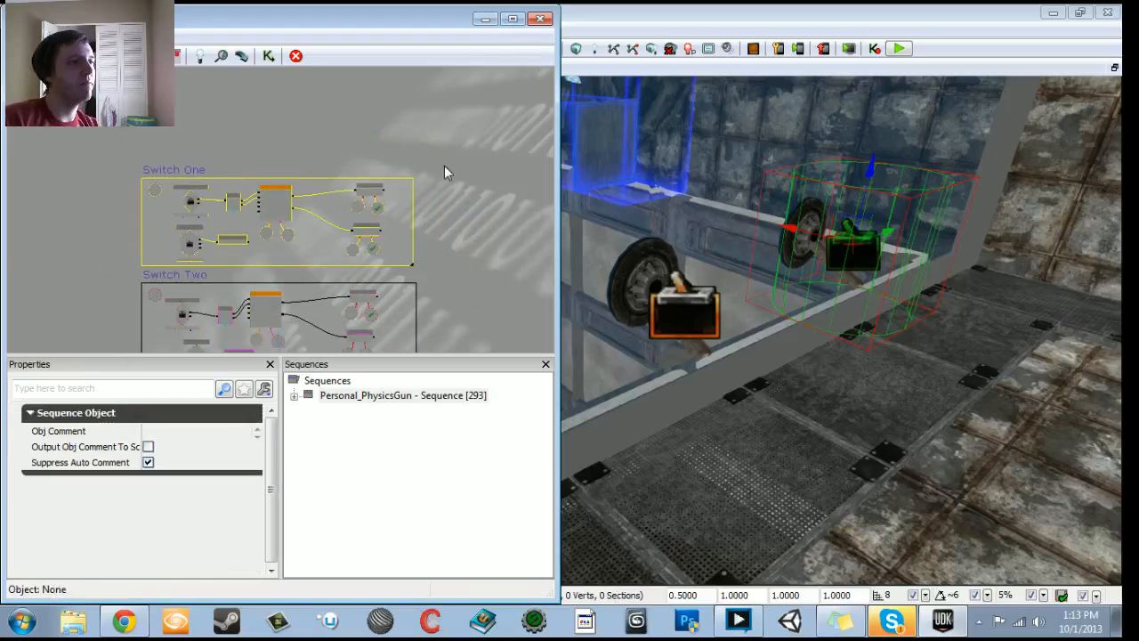
pyautogui.moveTo(444, 173); pyautogui.dragTo(444, 194)
# Step: Minimize the Kismet window, save the level, and start a play-test from the floor in front of the levers
pyautogui.click(488, 19)
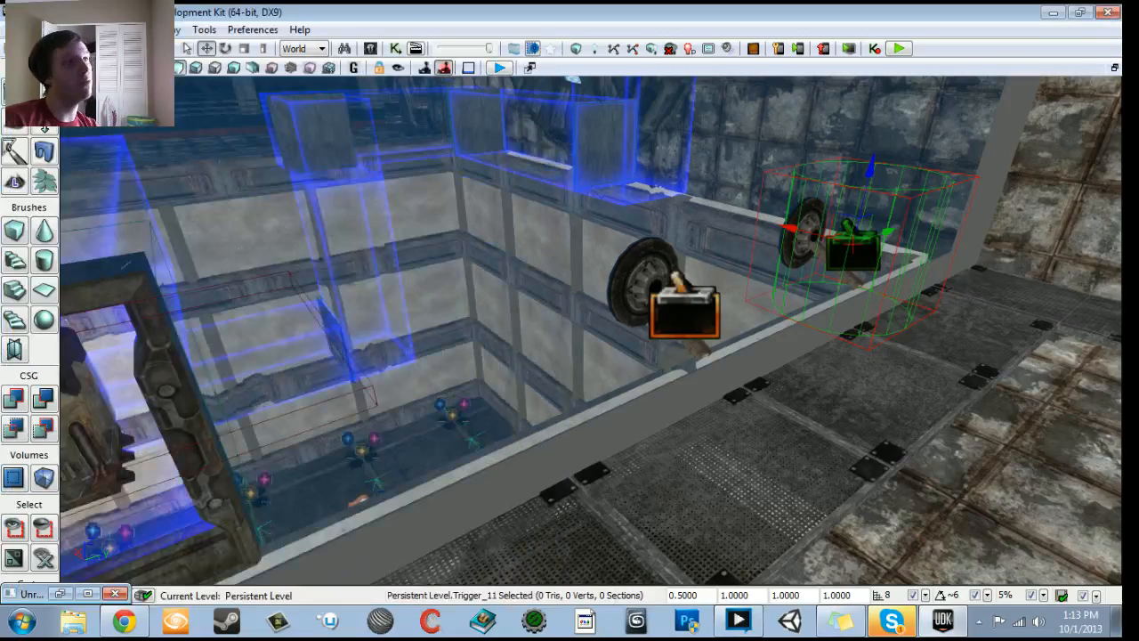
pyautogui.hotkey('ctrl', 's')
pyautogui.moveTo(963, 443); pyautogui.dragTo(745, 441)
pyautogui.rightClick(746, 441)
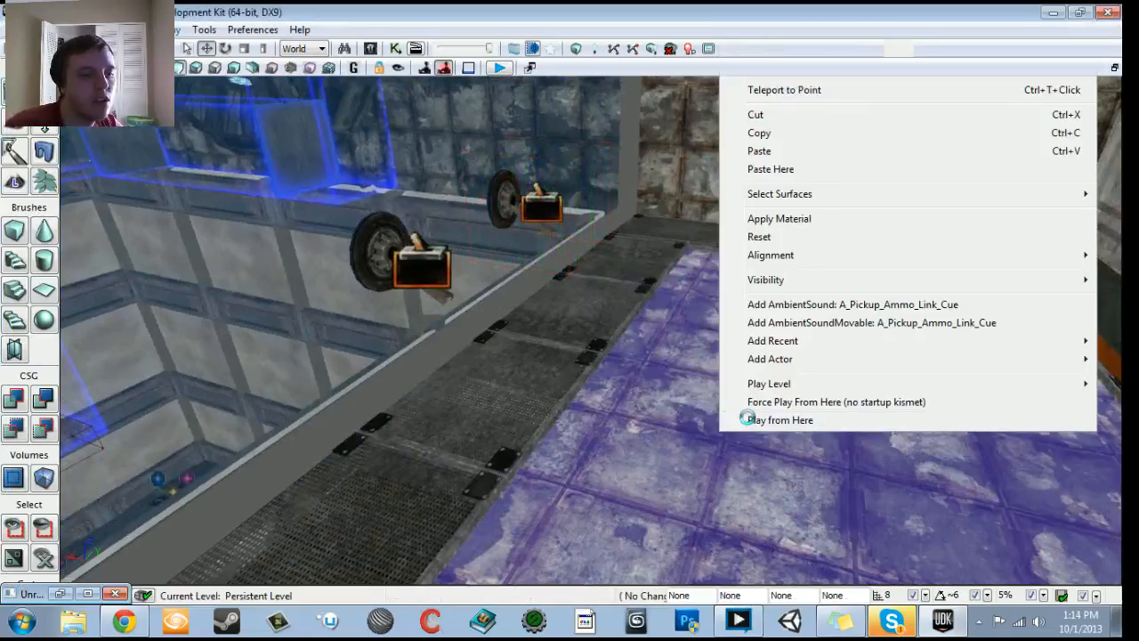
pyautogui.click(752, 420)
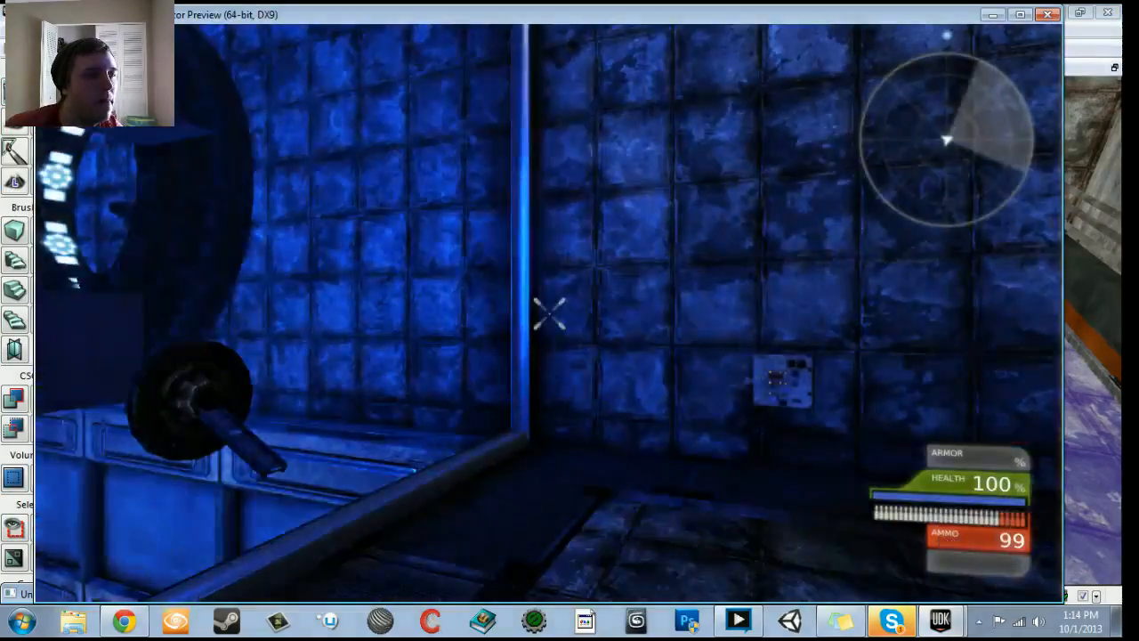
# Step: Walk up to the levers in the play-test to check the interaction prompt and lever response, and end the play-test
pyautogui.press('w')
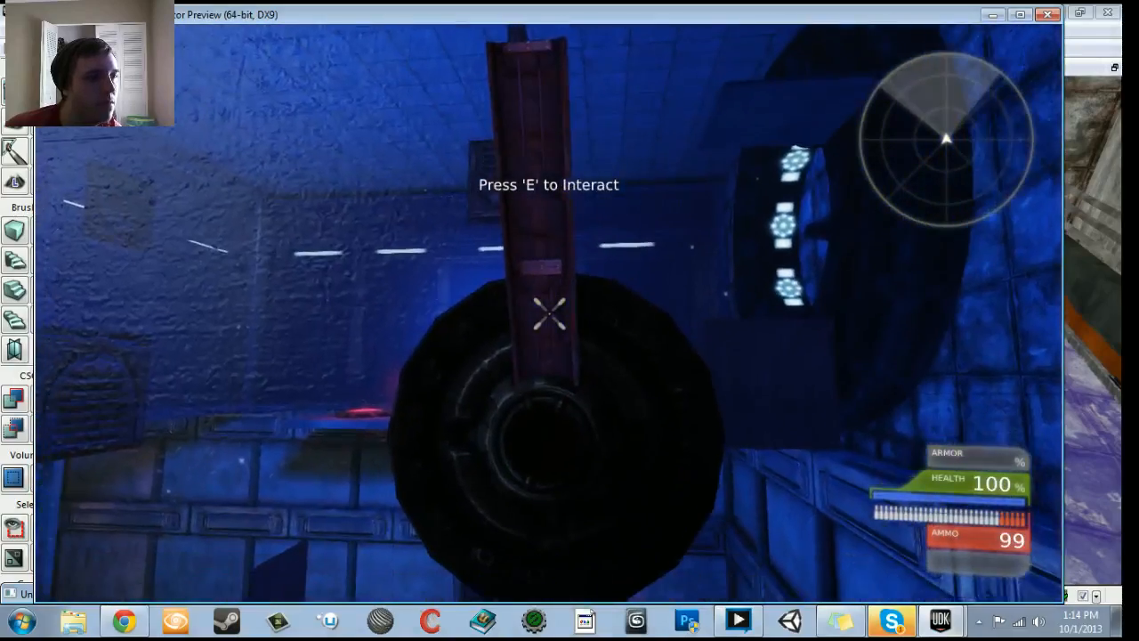
pyautogui.press('s')
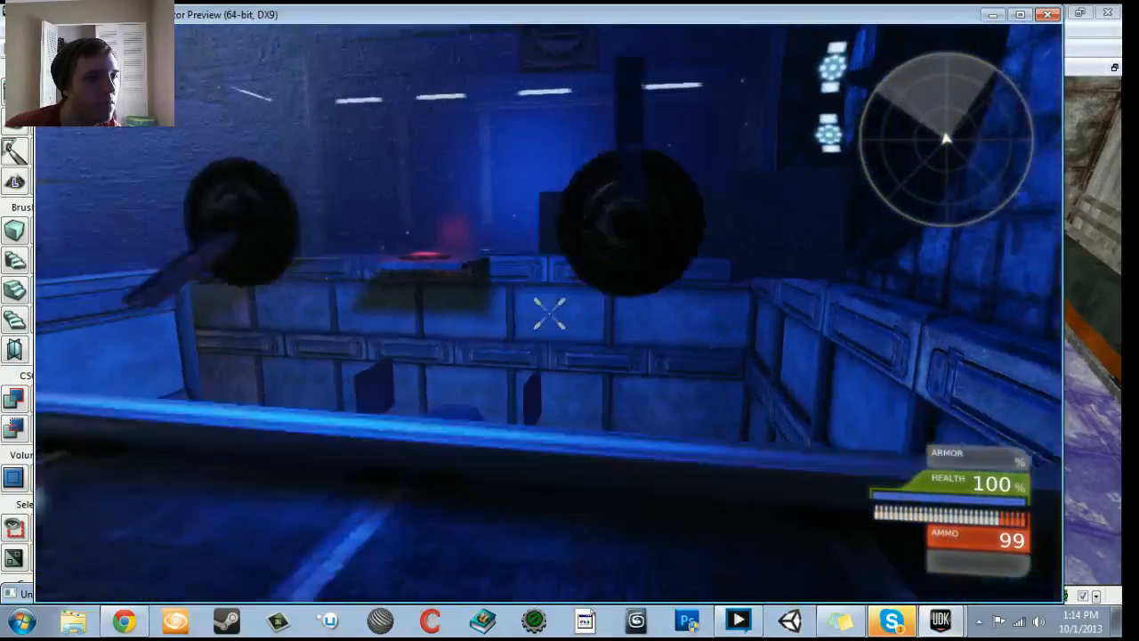
pyautogui.press('w')
pyautogui.press('a')
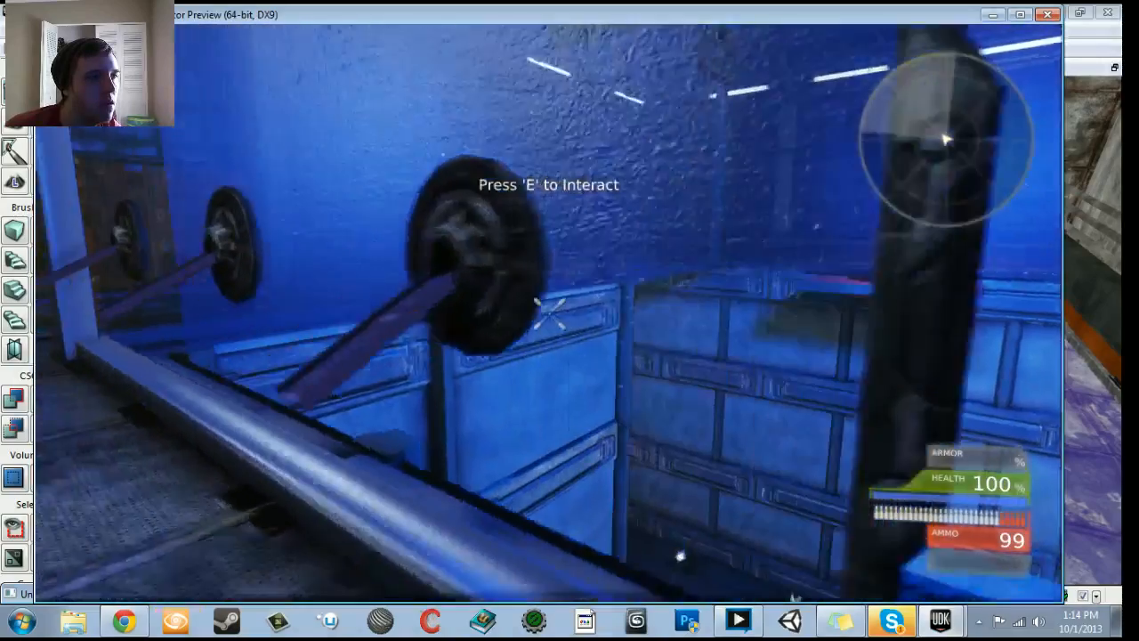
pyautogui.press('w')
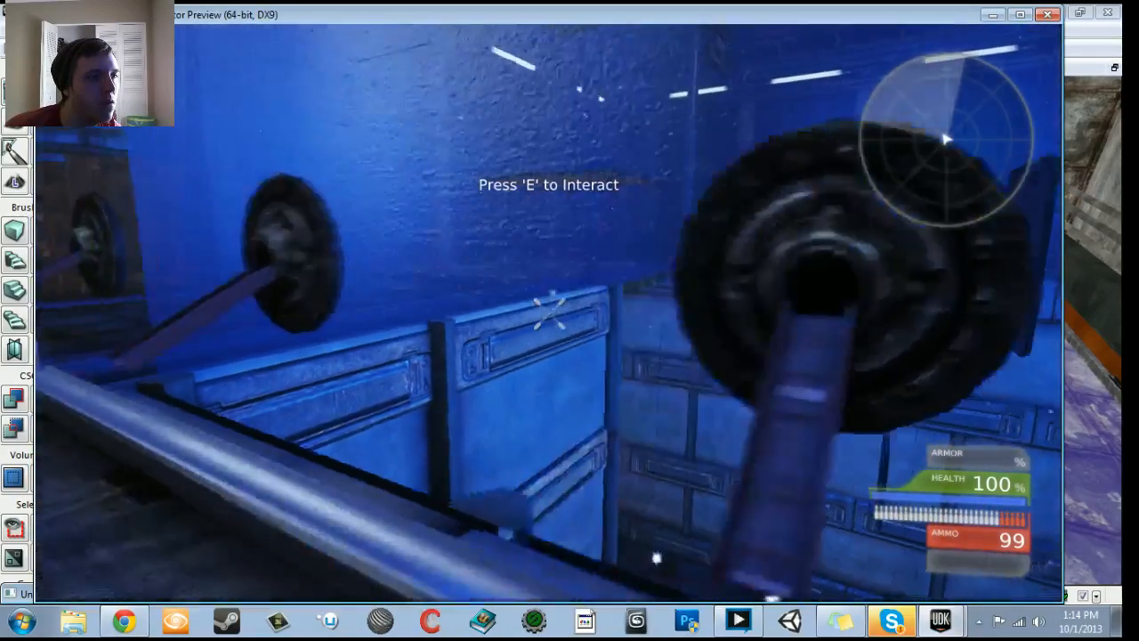
pyautogui.press('s')
pyautogui.press('s')
pyautogui.press('w')
pyautogui.press('e')
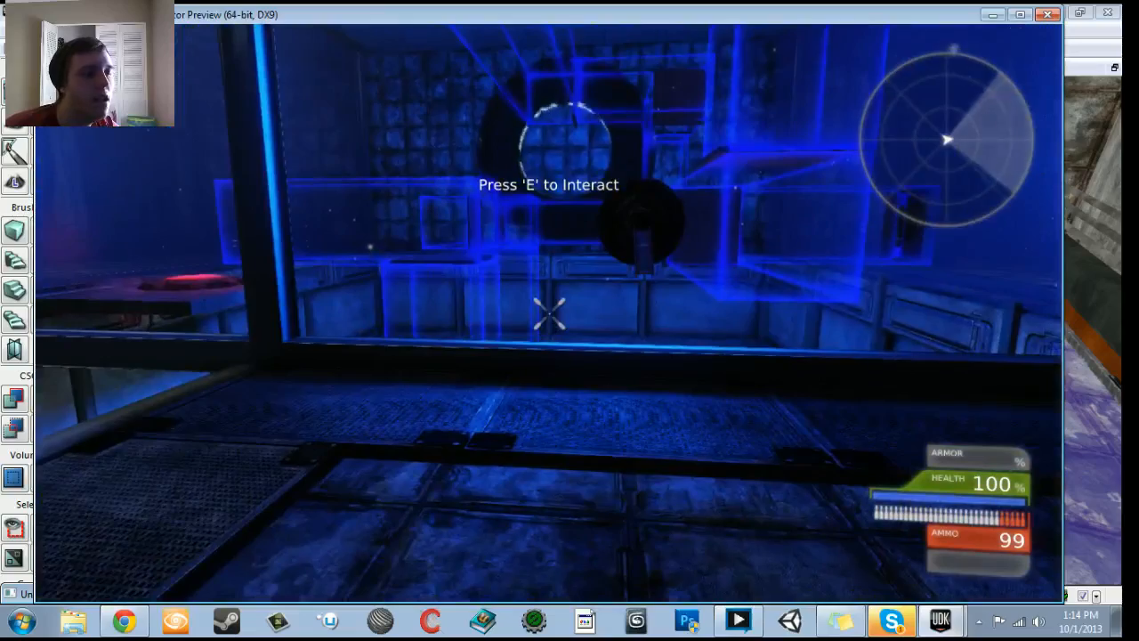
pyautogui.press('d')
pyautogui.press('w')
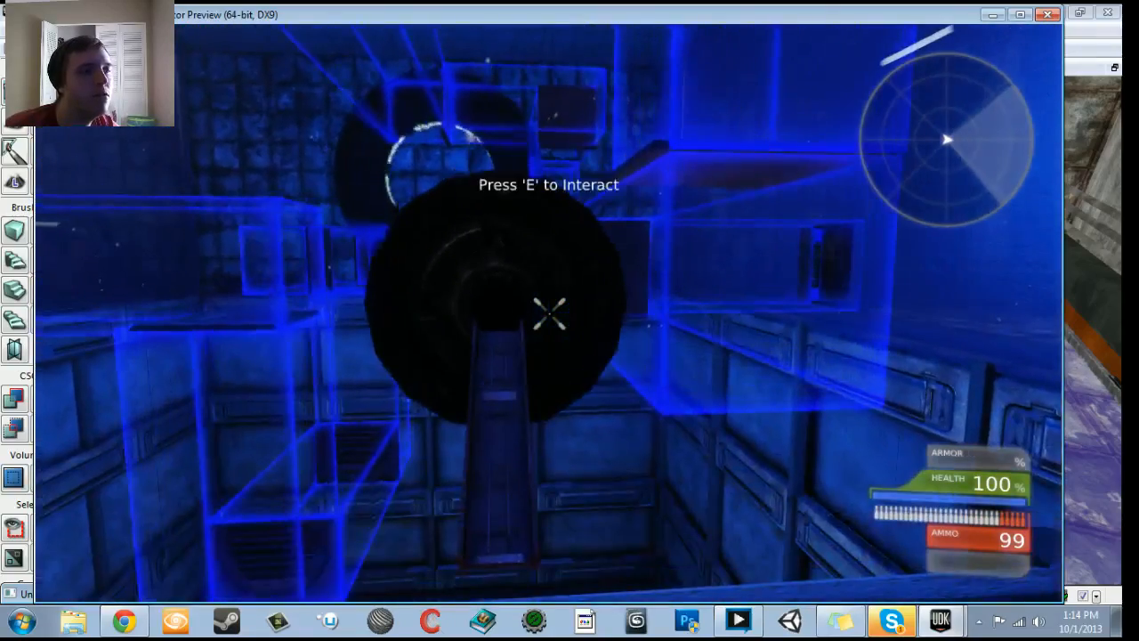
pyautogui.press('Escape')
# Step: Inspect the properties of the blue toggleable point light above the puzzle and close them
pyautogui.moveTo(591, 374); pyautogui.dragTo(569, 276)
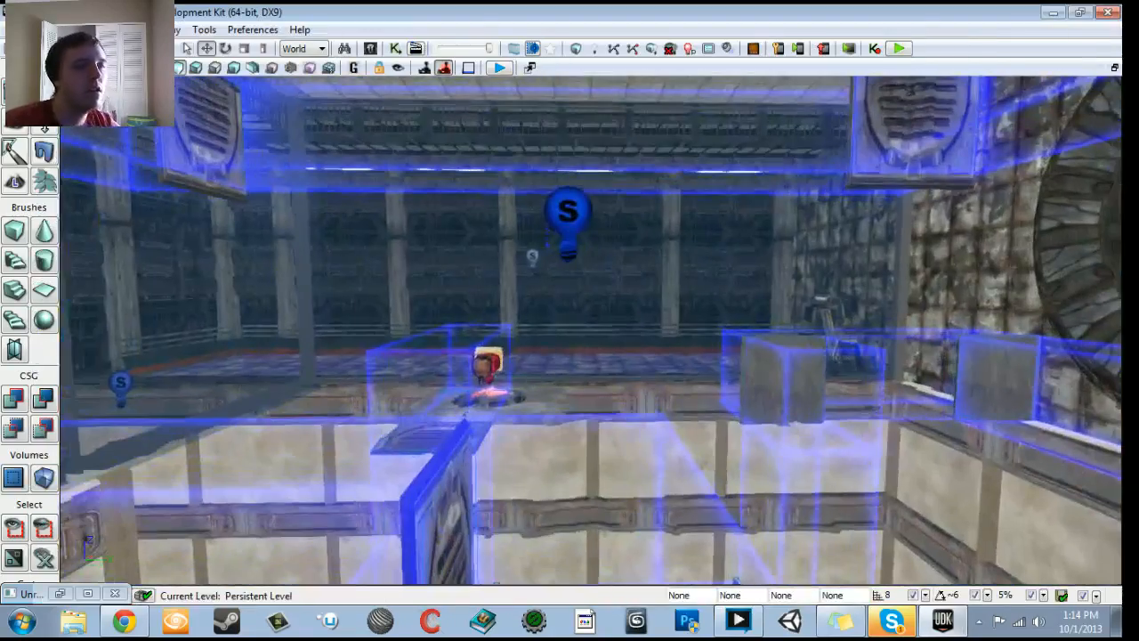
pyautogui.doubleClick(564, 221)
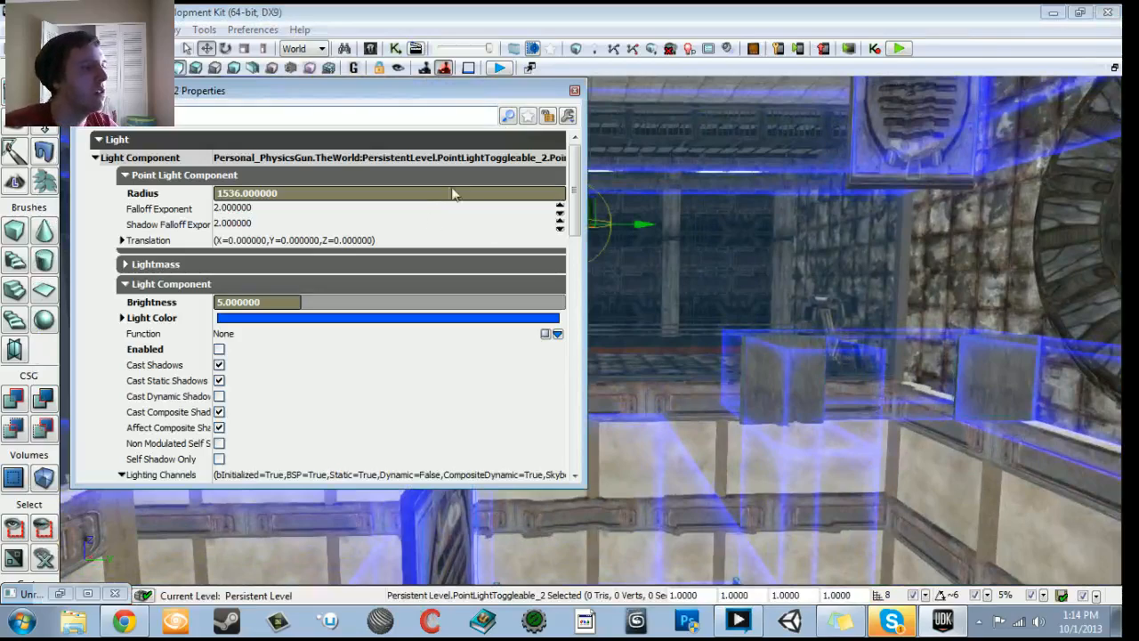
pyautogui.click(574, 91)
# Step: Play-test again from the floor beside the glass, walking around the puzzle to check its lighting, and end the play-test
pyautogui.moveTo(583, 312); pyautogui.dragTo(712, 374)
pyautogui.rightClick(797, 503)
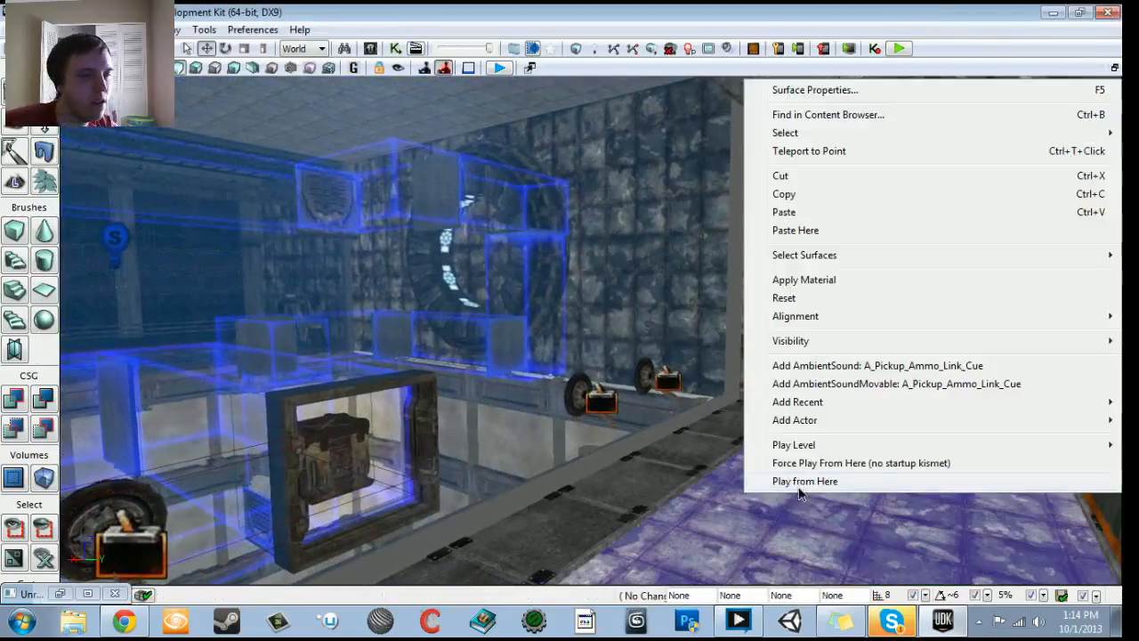
pyautogui.click(801, 481)
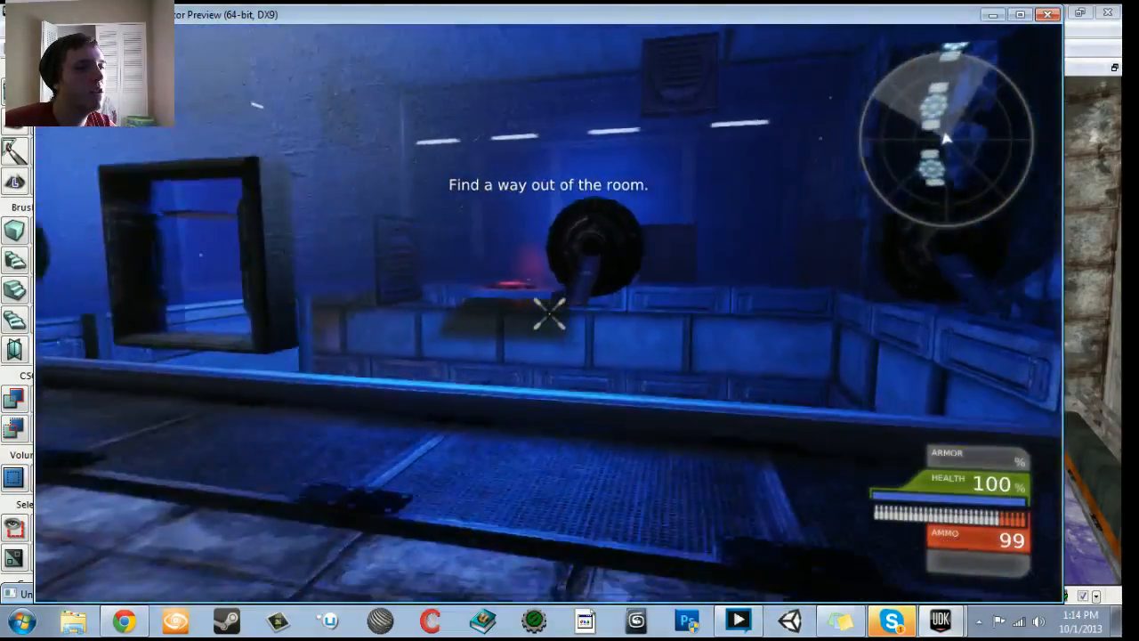
pyautogui.press('w')
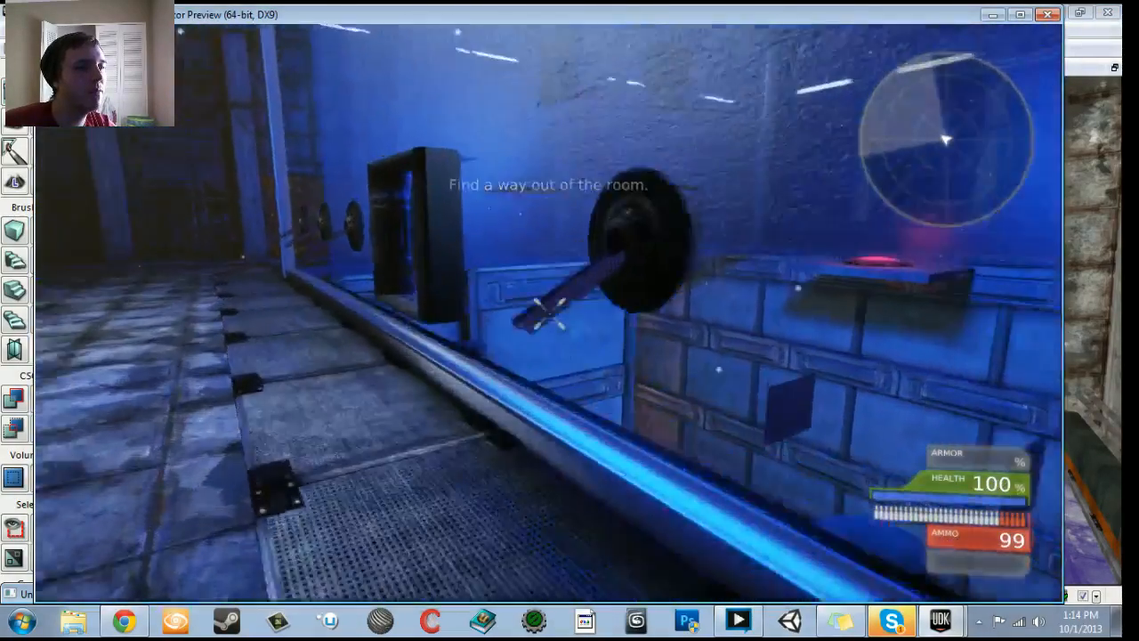
pyautogui.press('a')
pyautogui.press('s')
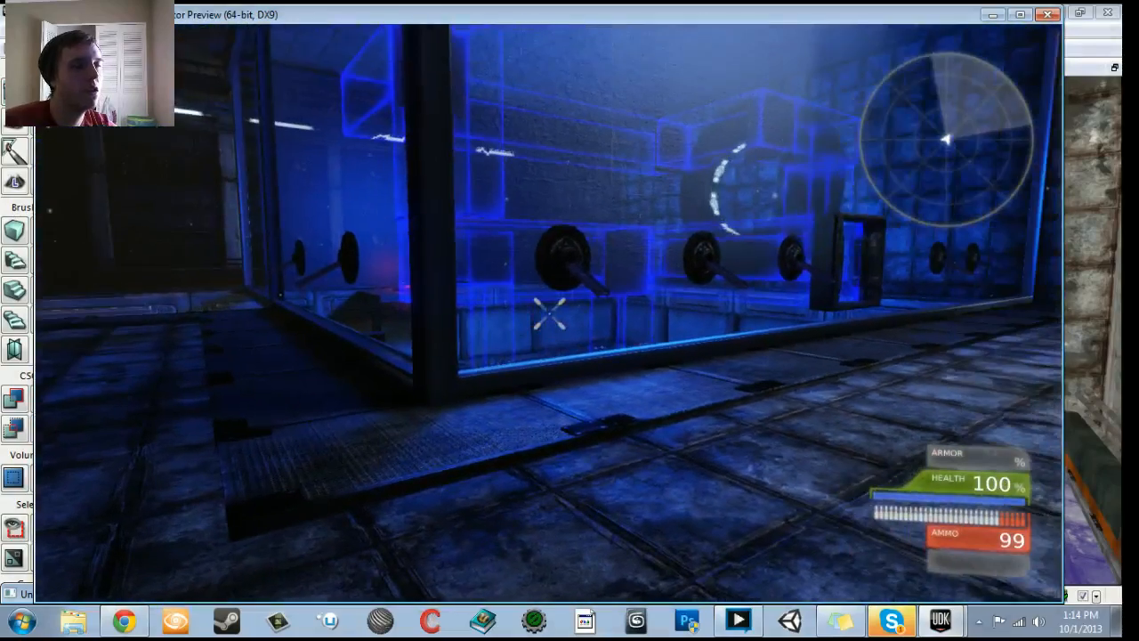
pyautogui.press('Escape')
# Step: Examine the Kismet group that links the touch event to the Matinee, Play Sound and "UnHide Puzzle" remote event activation
pyautogui.click(394, 48)
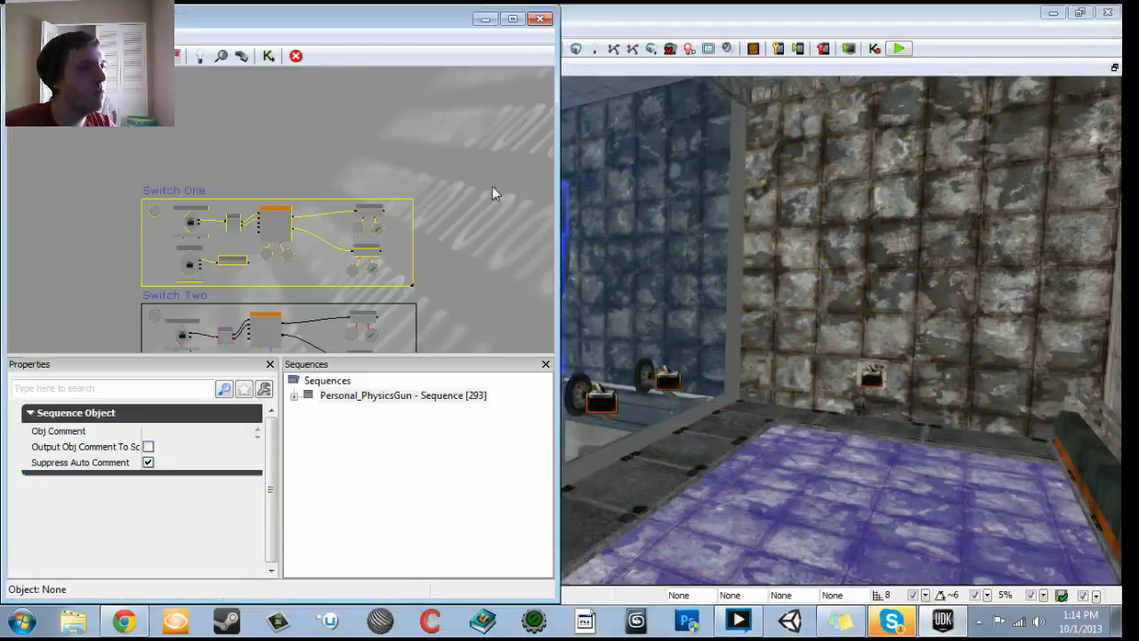
pyautogui.scroll(-3, 447, 274)
pyautogui.moveTo(311, 224); pyautogui.dragTo(509, 334)
pyautogui.moveTo(163, 296); pyautogui.dragTo(366, 224)
pyautogui.scroll(5, 366, 224)
pyautogui.scroll(2, 253, 237)
pyautogui.moveTo(253, 238); pyautogui.dragTo(389, 282)
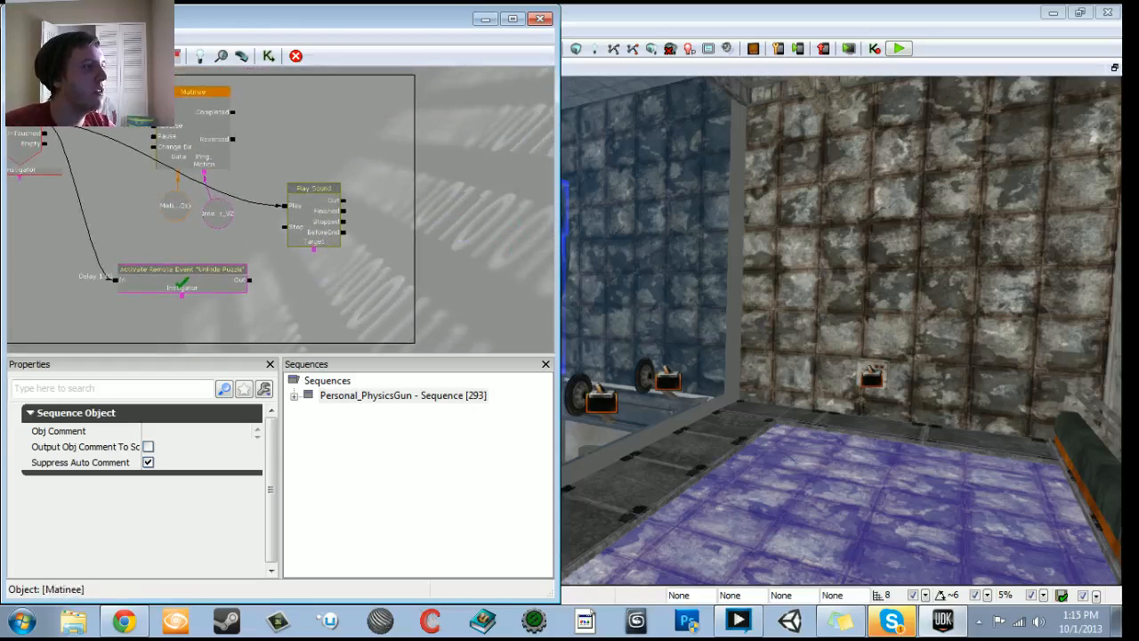
pyautogui.click(171, 126)
pyautogui.moveTo(170, 127); pyautogui.dragTo(172, 132)
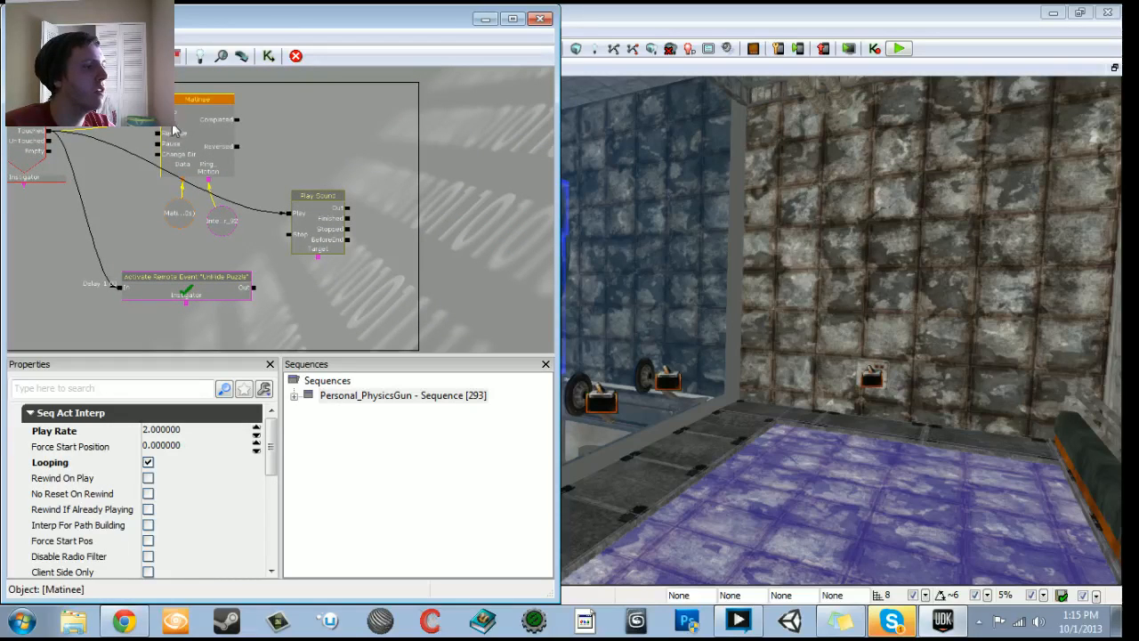
# Step: Locate the "UnHide Puzzle" remote event and examine the Toggle Hidden and light Toggle actions it drives
pyautogui.doubleClick(202, 292)
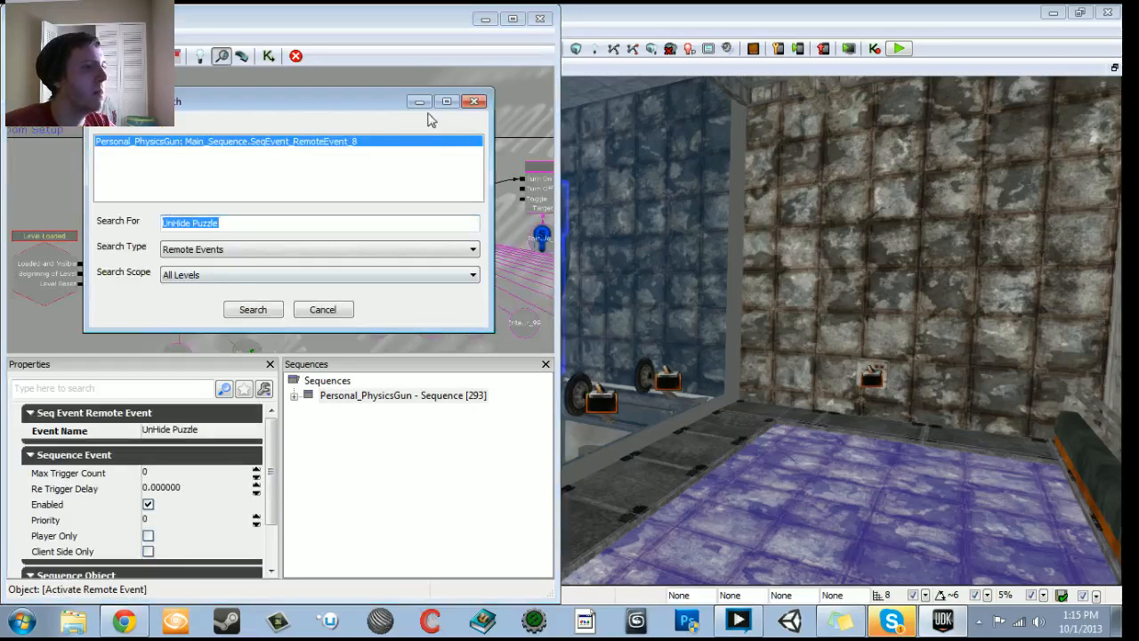
pyautogui.click(476, 103)
pyautogui.moveTo(347, 157); pyautogui.dragTo(241, 142)
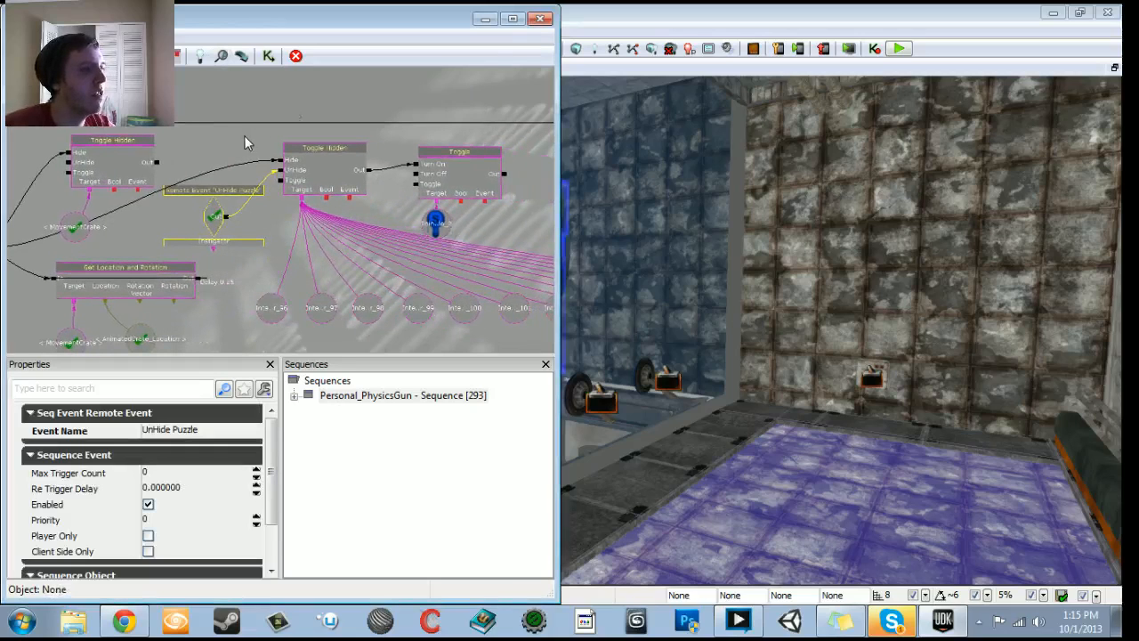
# Step: Minimize Kismet, set the viewport to lit shading, and open the properties of the toggleable point light above the puzzle
pyautogui.click(485, 18)
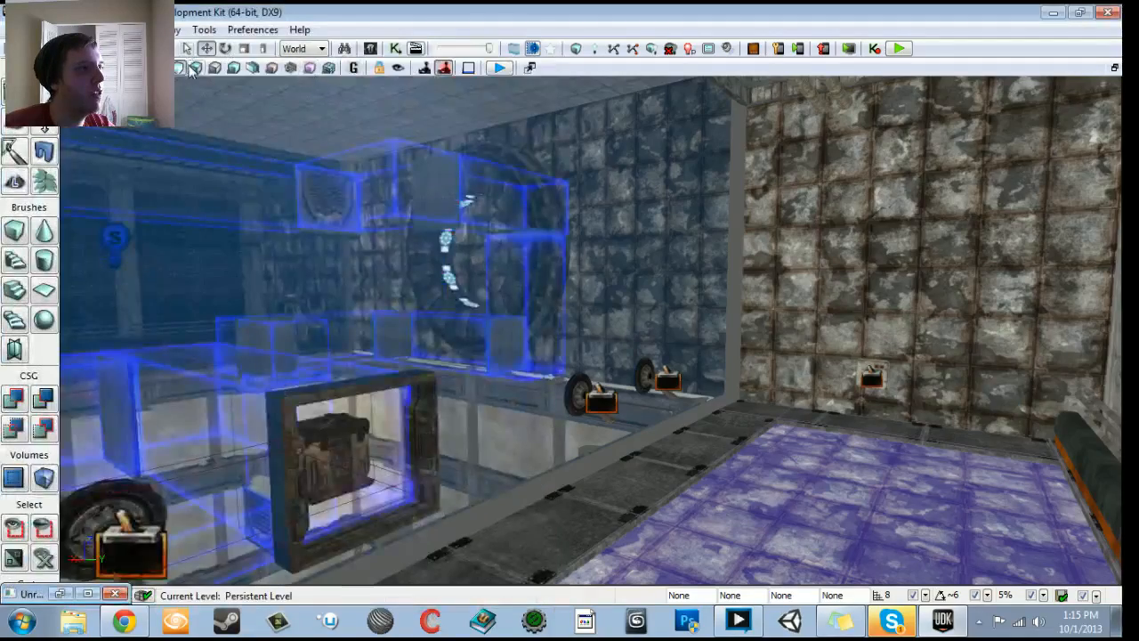
pyautogui.click(191, 70)
pyautogui.moveTo(356, 267); pyautogui.dragTo(325, 281, button='right')
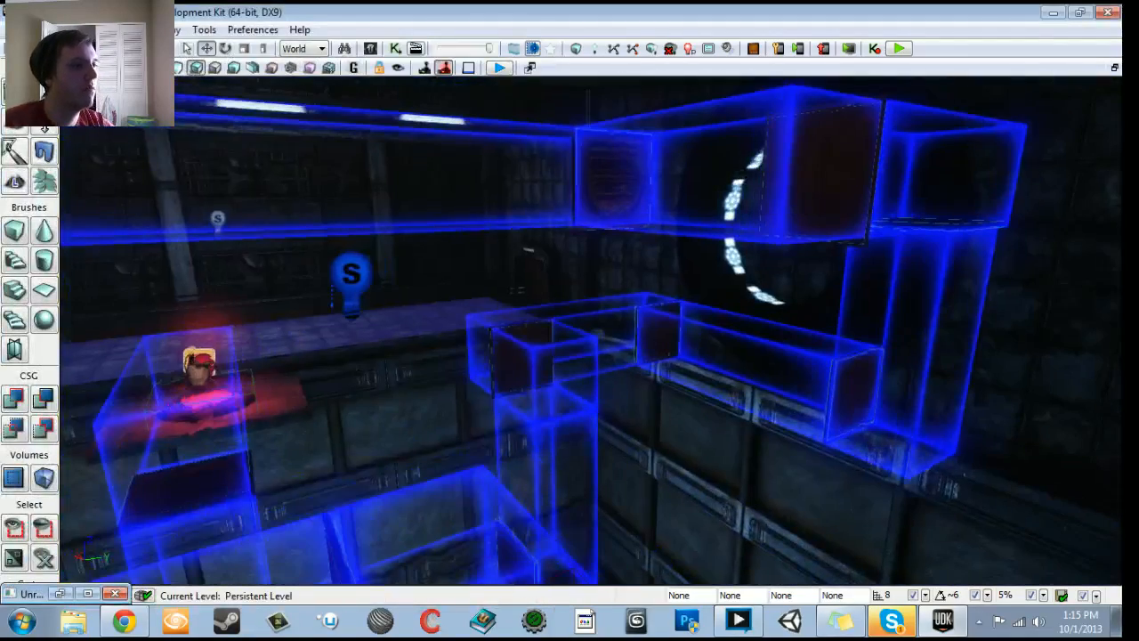
pyautogui.doubleClick(356, 272)
# Step: Toggle the point light's Enabled option on and off to compare the lighting, leave it disabled, and close the properties
pyautogui.click(219, 350)
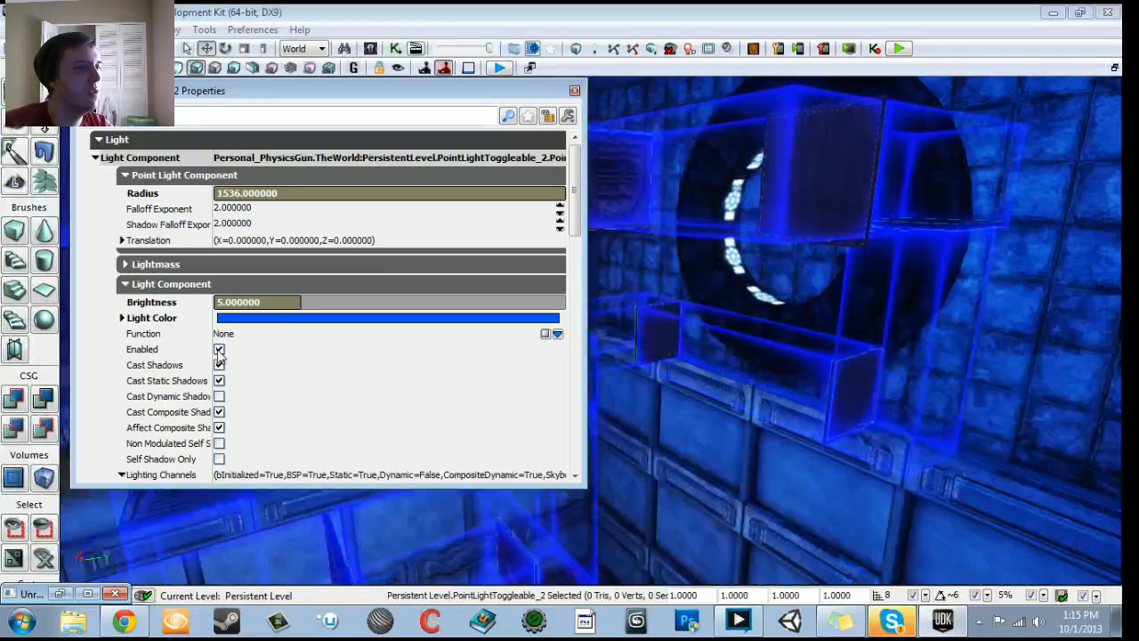
pyautogui.moveTo(676, 356); pyautogui.dragTo(698, 530)
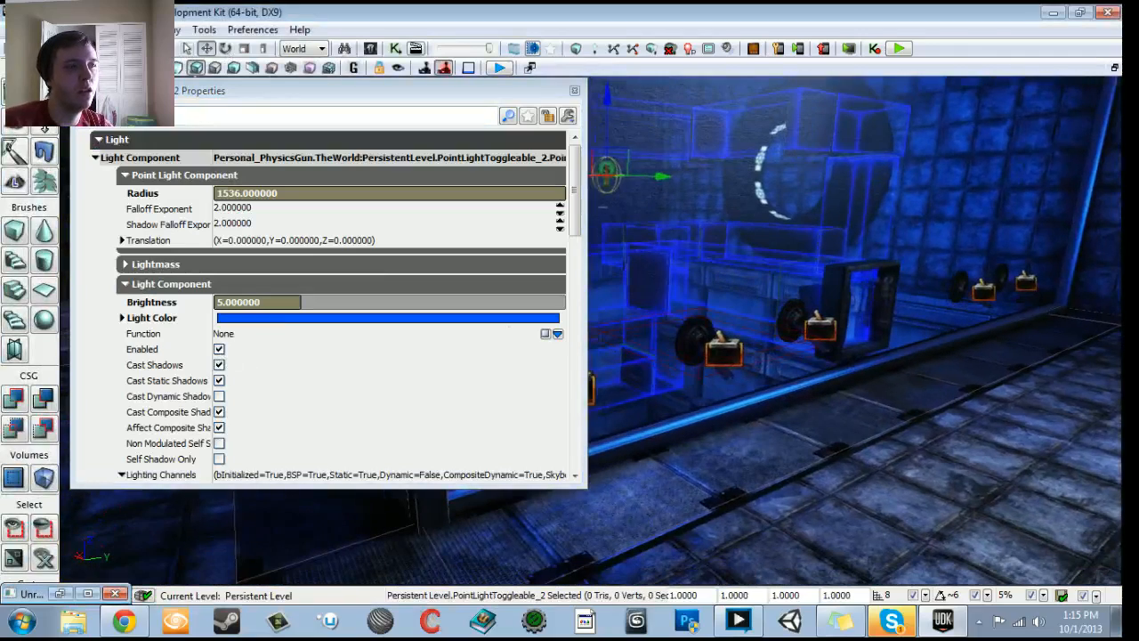
pyautogui.click(219, 350)
pyautogui.click(220, 350)
pyautogui.click(220, 351)
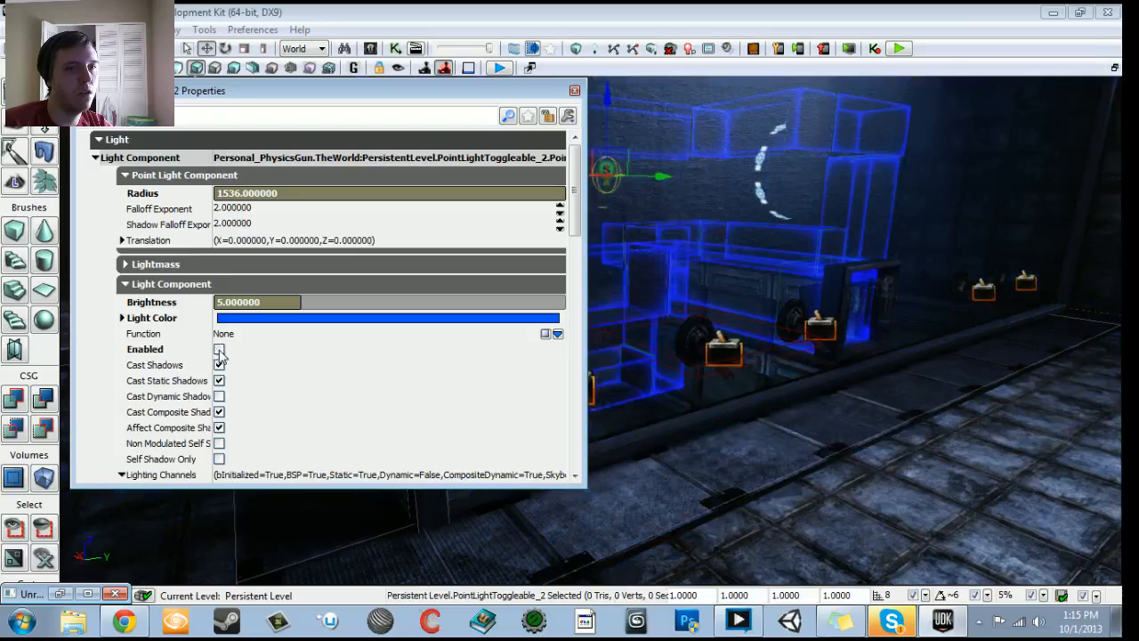
pyautogui.click(573, 92)
# Step: Play-test from the floor beside the levers, checking the lighting and prompts around the glass and down in the pit, and end the play-test
pyautogui.moveTo(723, 370); pyautogui.dragTo(812, 428, button='right')
pyautogui.click(724, 371)
pyautogui.rightClick(722, 372)
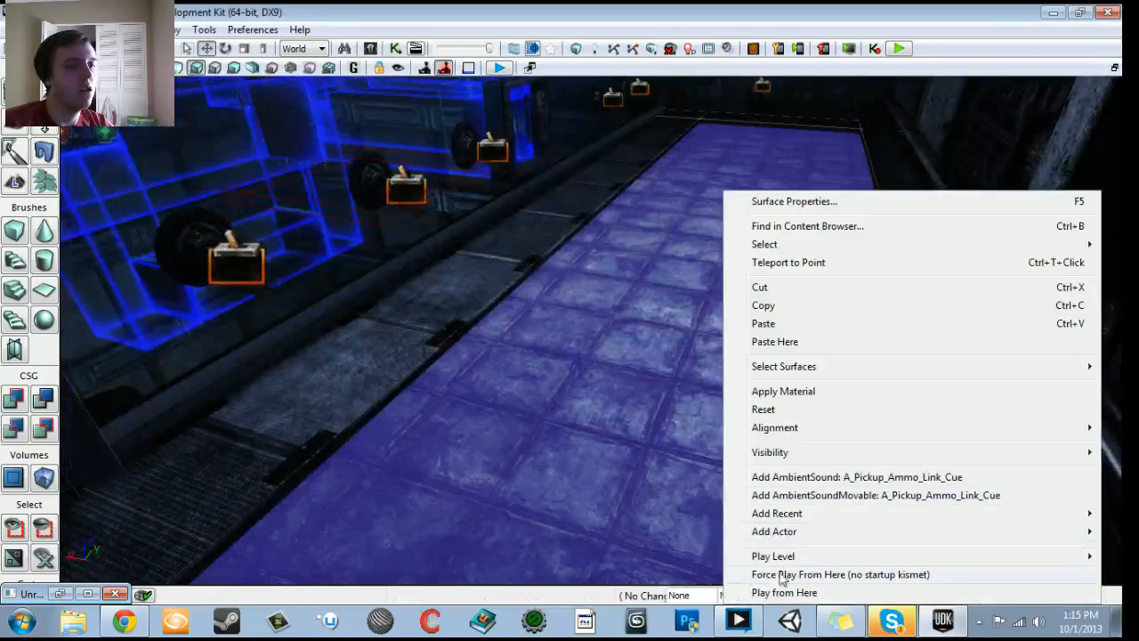
pyautogui.click(781, 575)
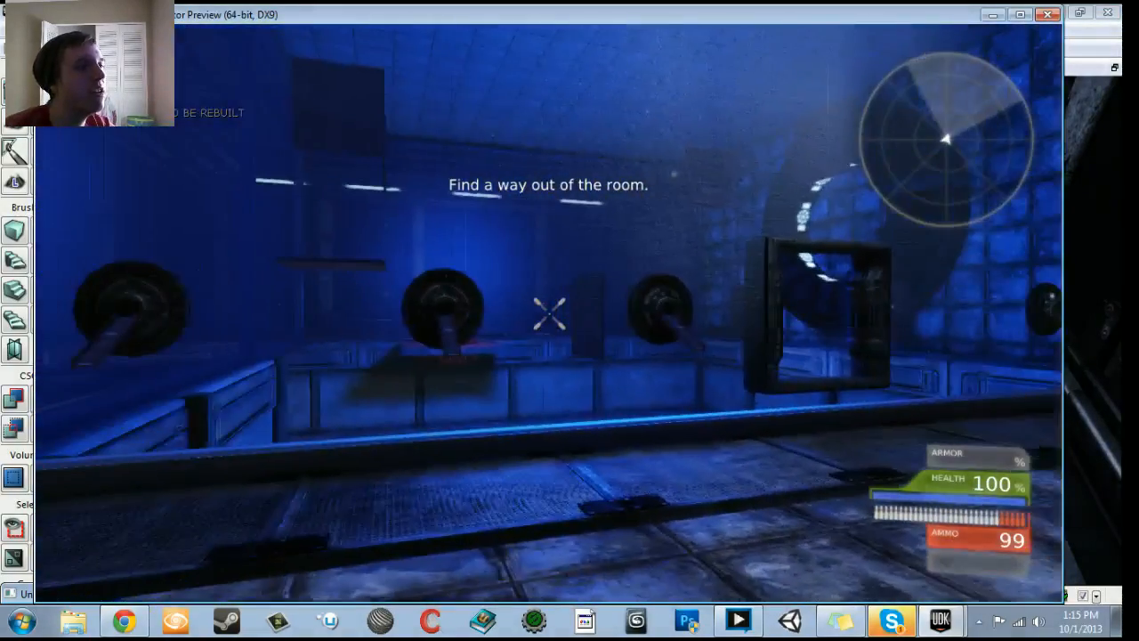
pyautogui.press('w')
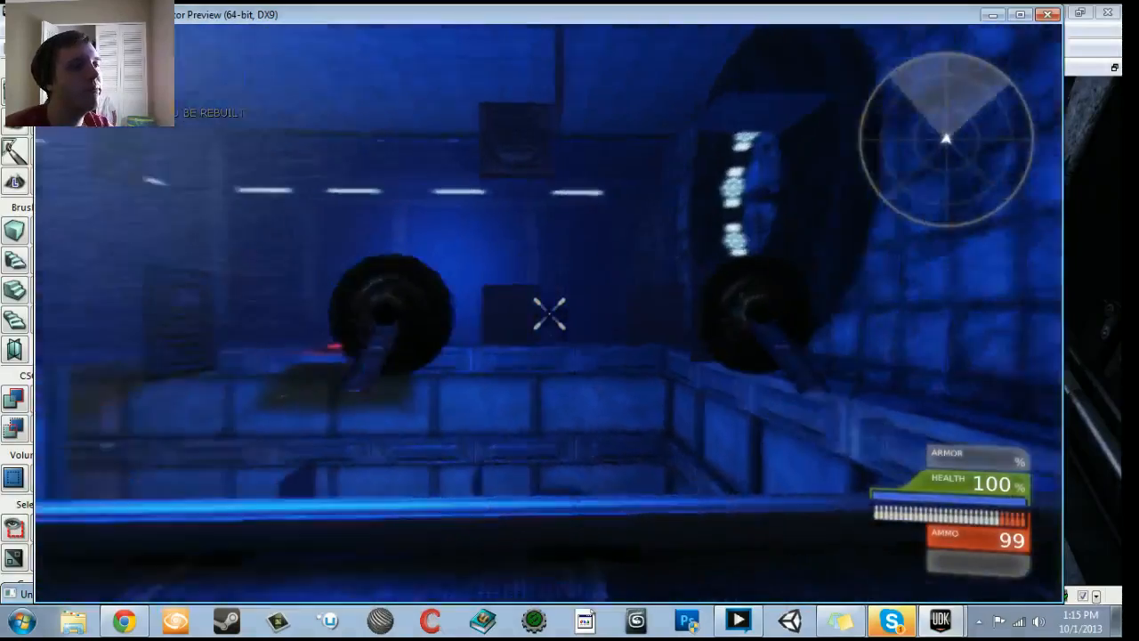
pyautogui.press('w')
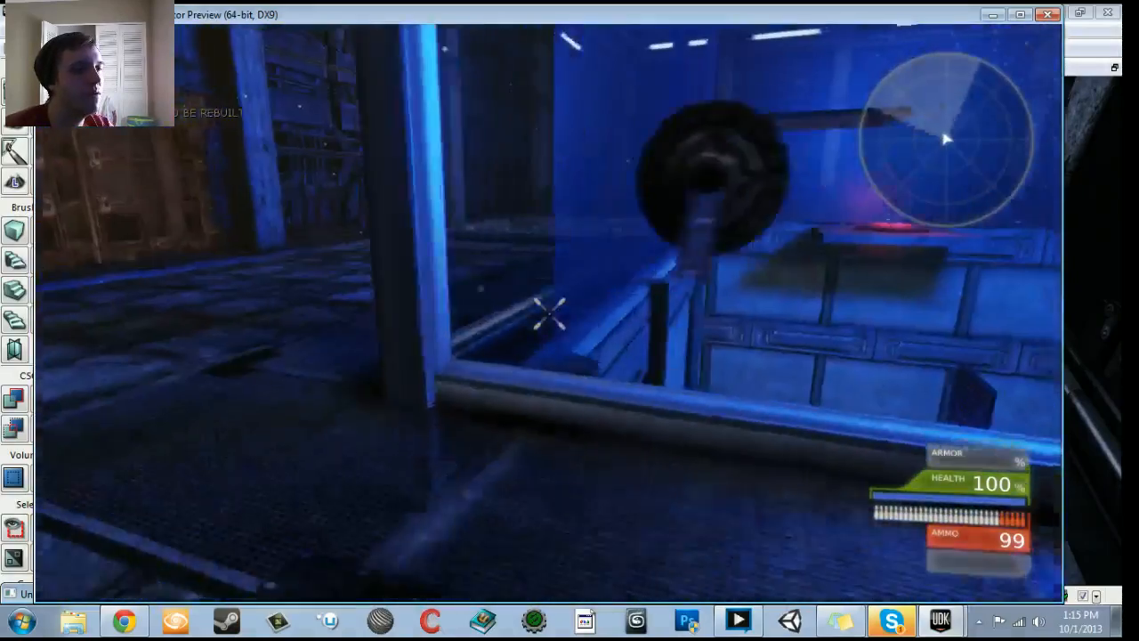
pyautogui.press('w')
pyautogui.press('a')
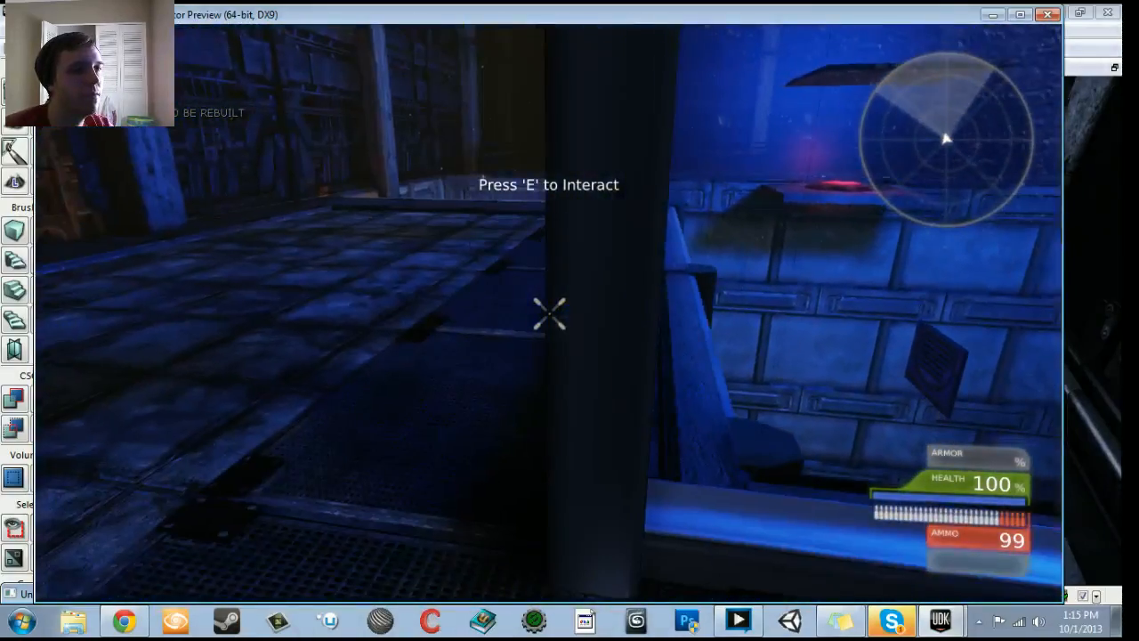
pyautogui.press('a')
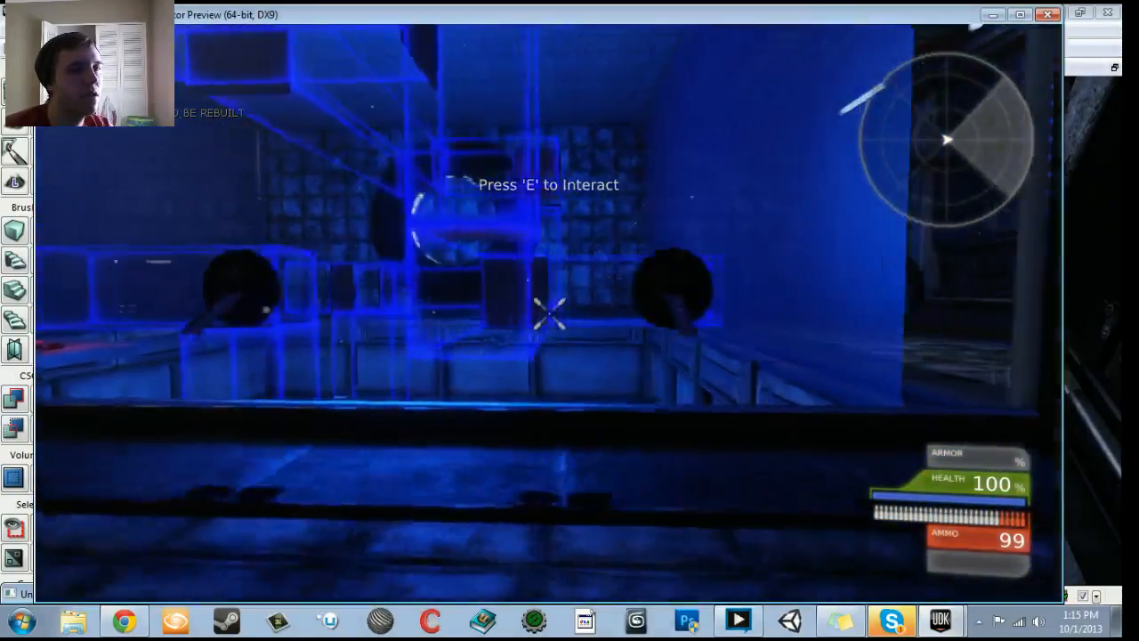
pyautogui.press('d')
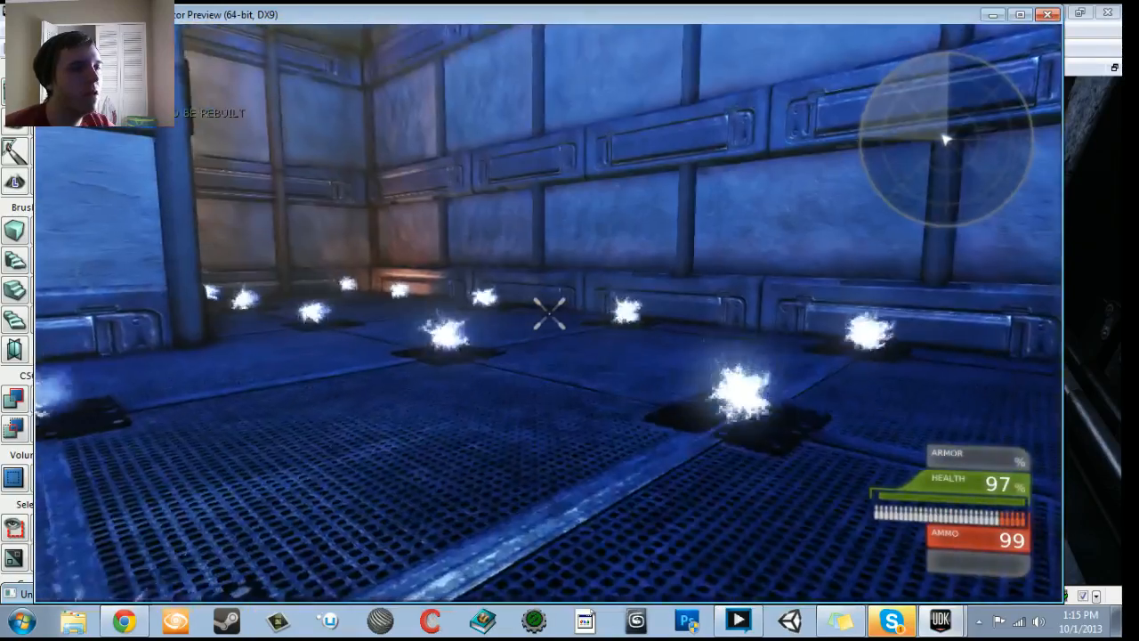
pyautogui.press('Escape')
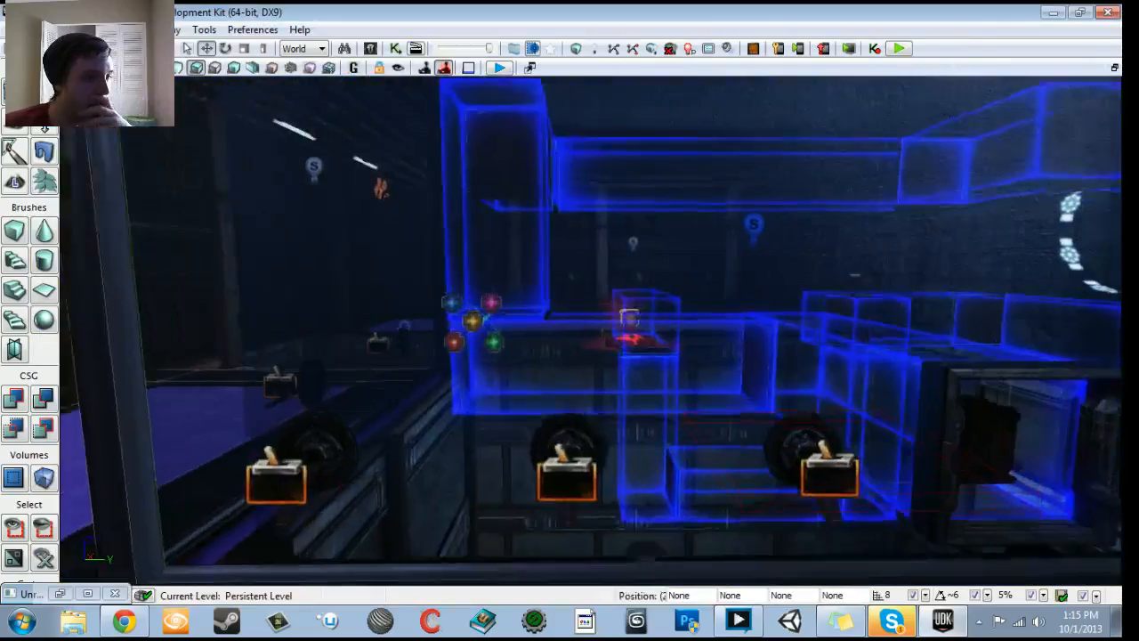
pyautogui.moveTo(591, 331); pyautogui.dragTo(649, 392)
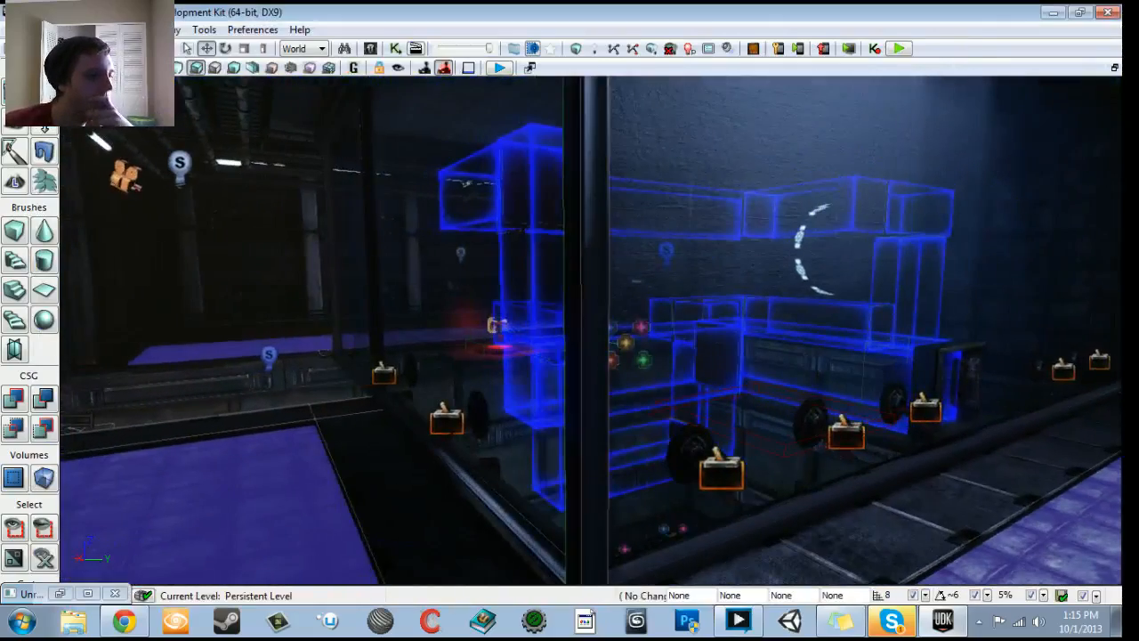
pyautogui.click(888, 623)
pyautogui.click(891, 623)
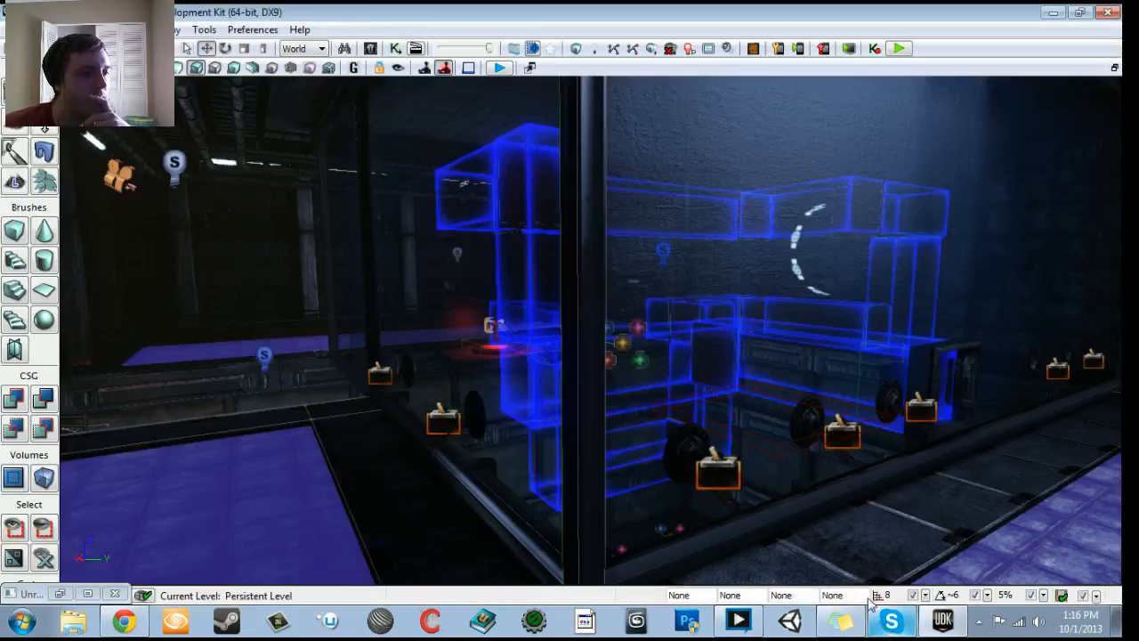
pyautogui.moveTo(591, 331); pyautogui.dragTo(485, 418)
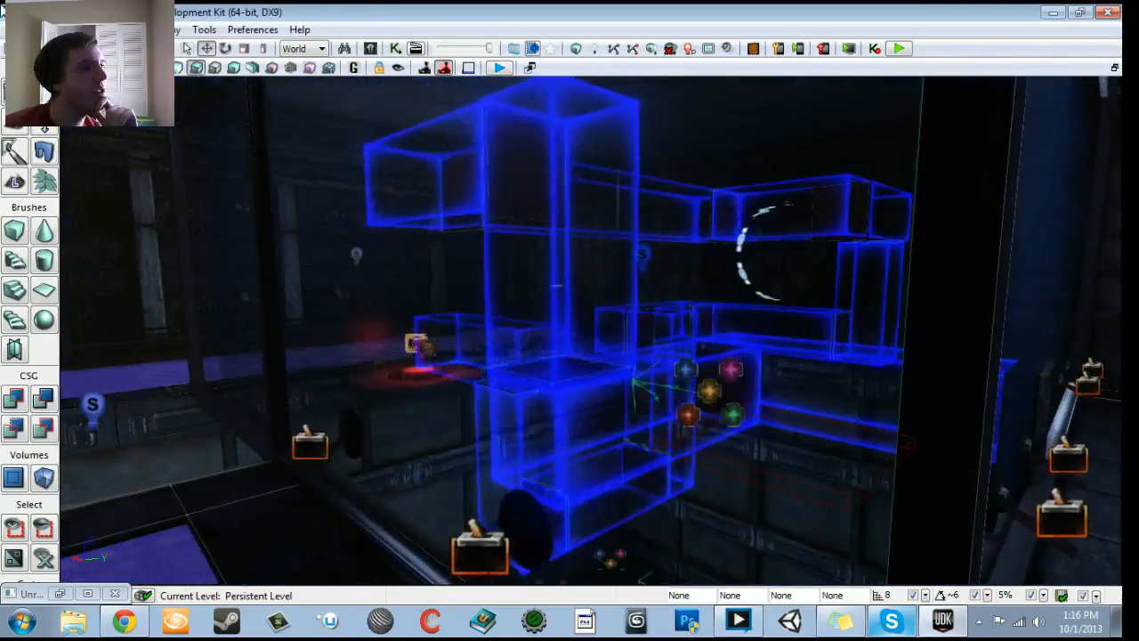
# Step: Save the level
pyautogui.hotkey('ctrl', 's')
pyautogui.moveTo(503, 317); pyautogui.dragTo(458, 348, button='right')
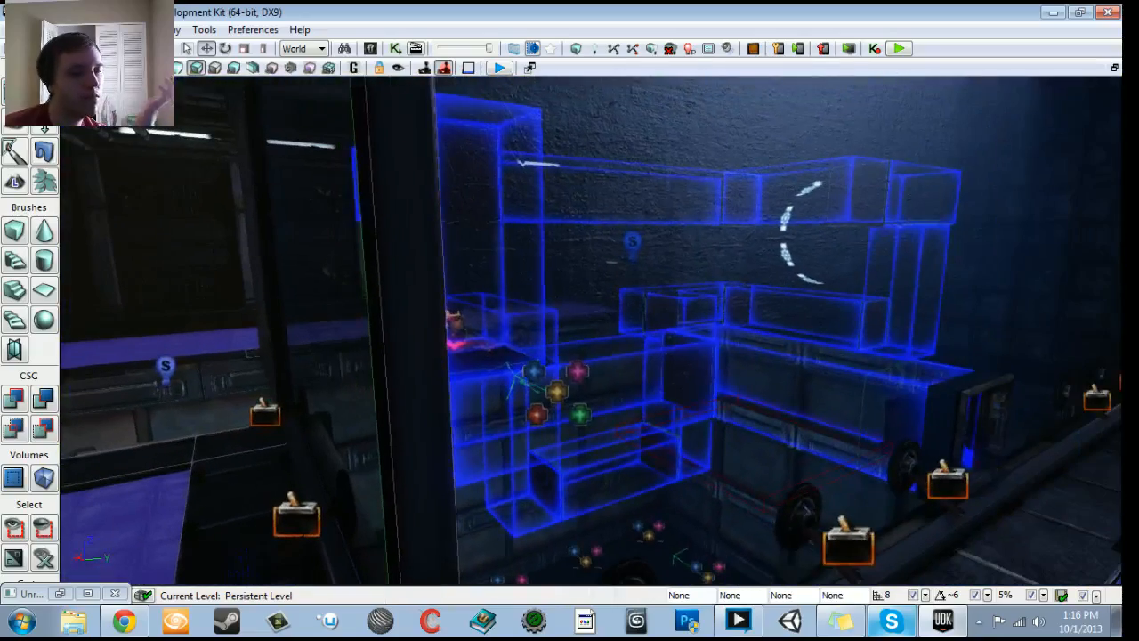